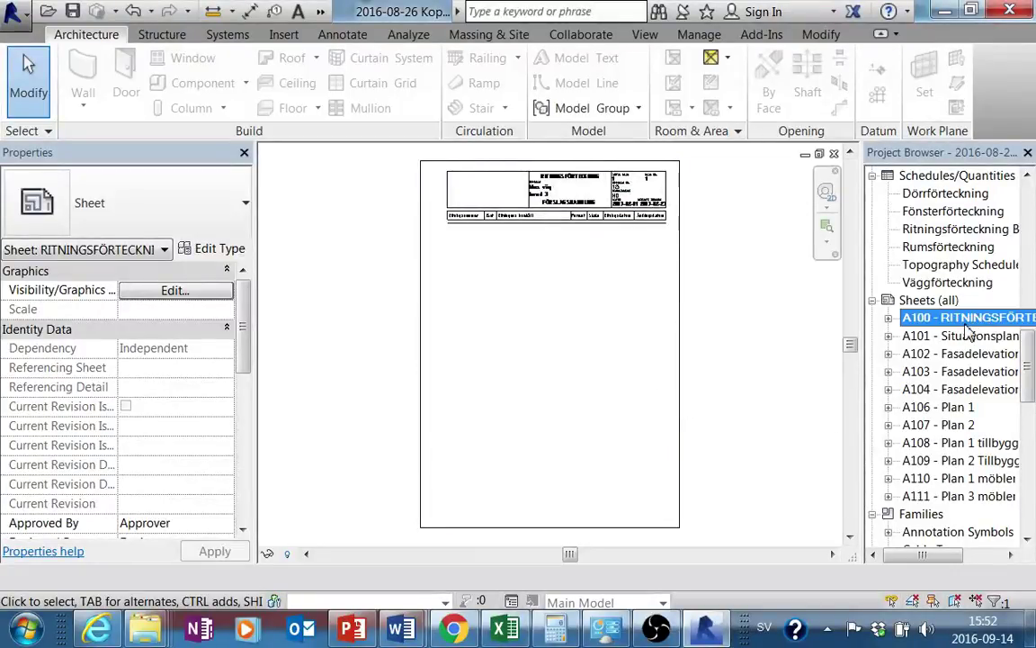
Step: Select the Ritningsförteckning Blad 1 schedule in the Project Browser to show its properties
{"action": "left_click", "coordinate": [944, 319]}
{"action": "left_click_drag", "start_coordinate": [1031, 357], "coordinate": [999, 344]}
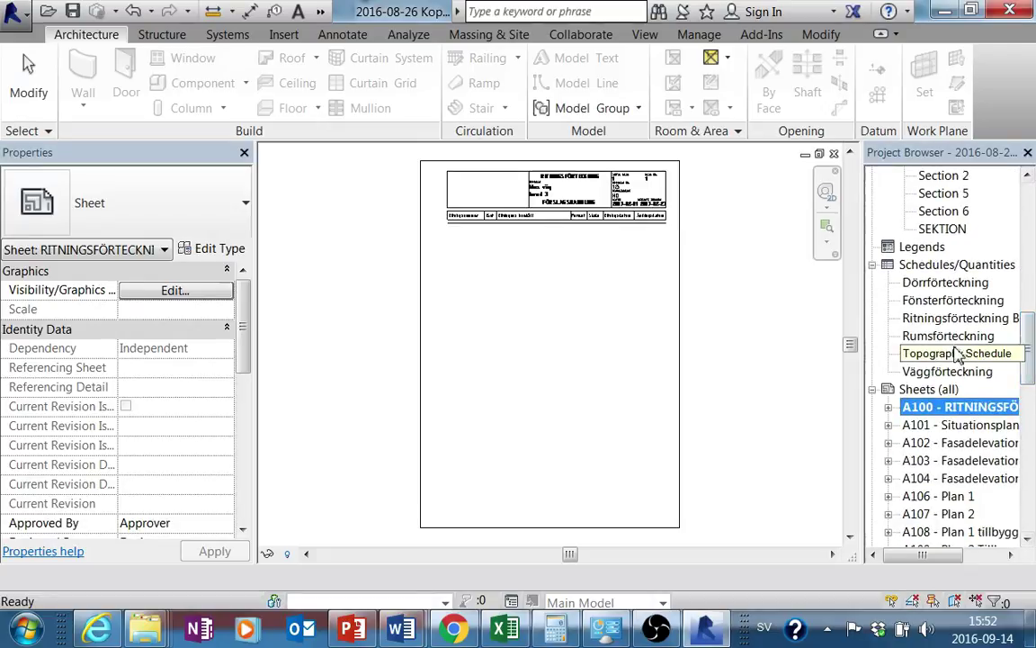
{"action": "left_click", "coordinate": [895, 353]}
{"action": "left_click", "coordinate": [959, 321]}
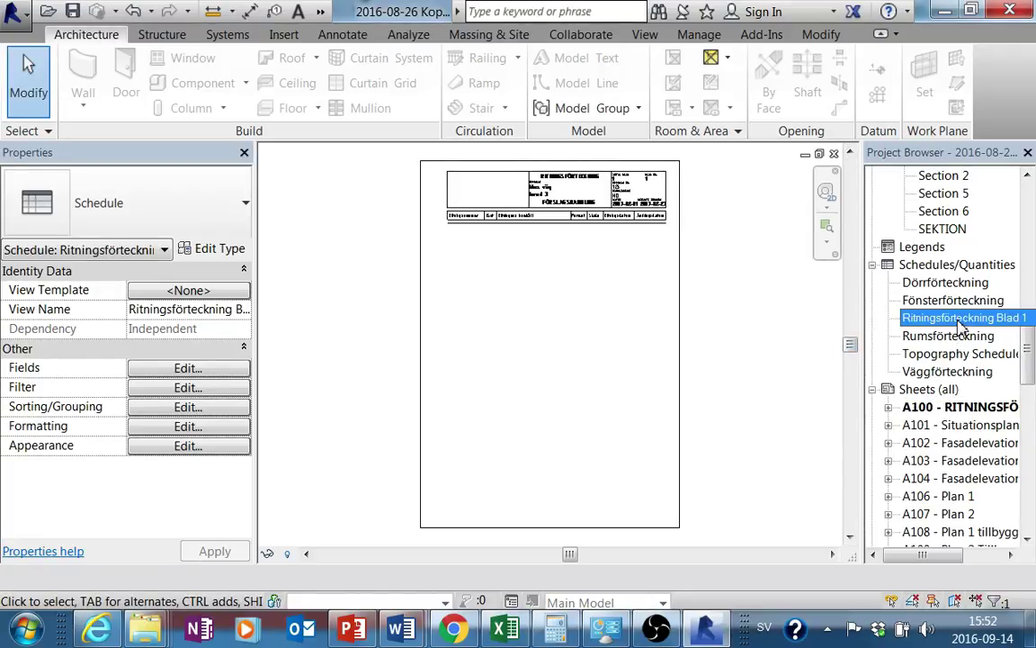
Step: Open the Ritningsförteckning schedule and set its filter to (none) so sheets A100–A111 appear
{"action": "double_click", "coordinate": [961, 319]}
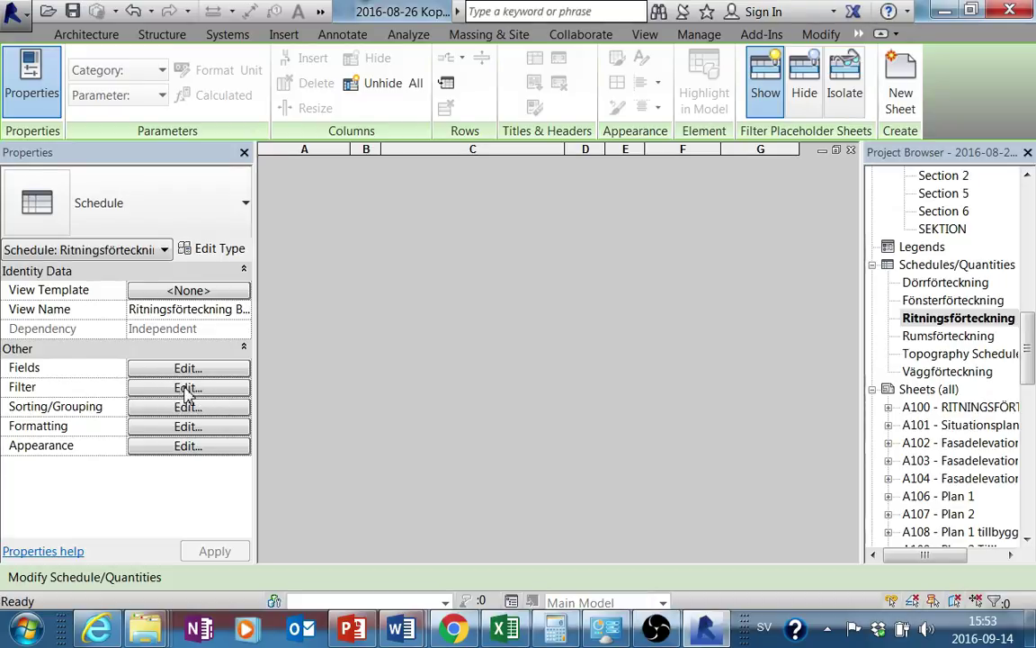
{"action": "left_click", "coordinate": [185, 388]}
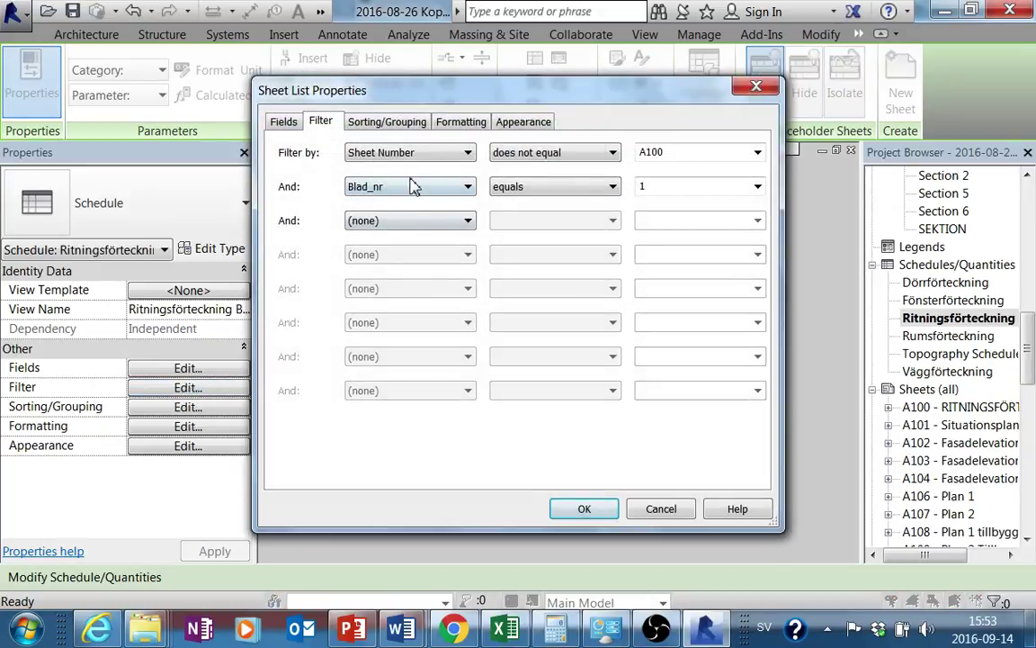
{"action": "left_click", "coordinate": [416, 160]}
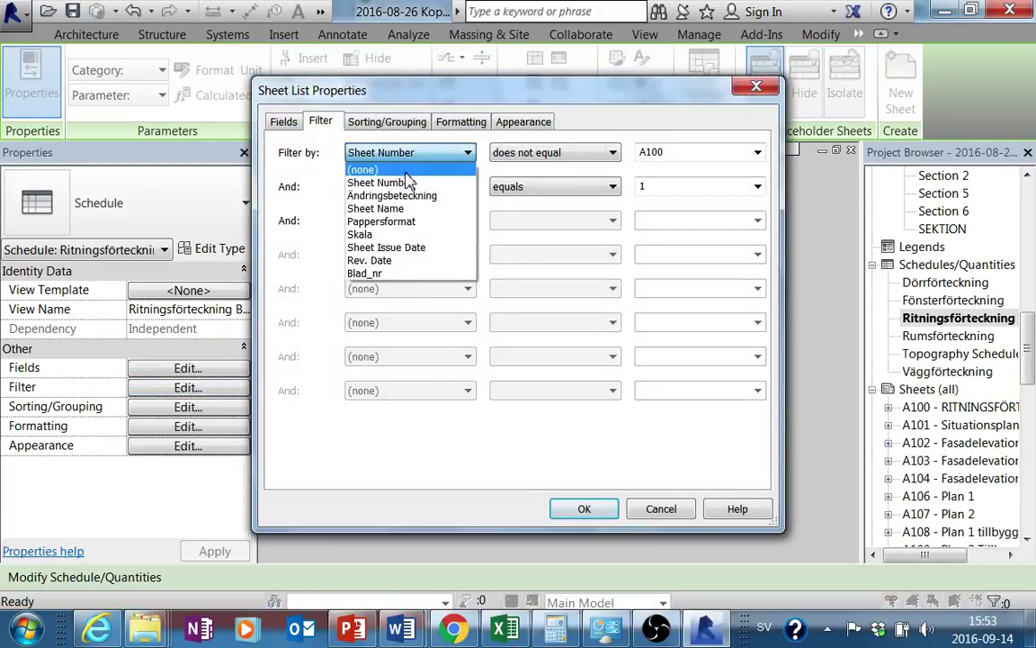
{"action": "left_click", "coordinate": [410, 170]}
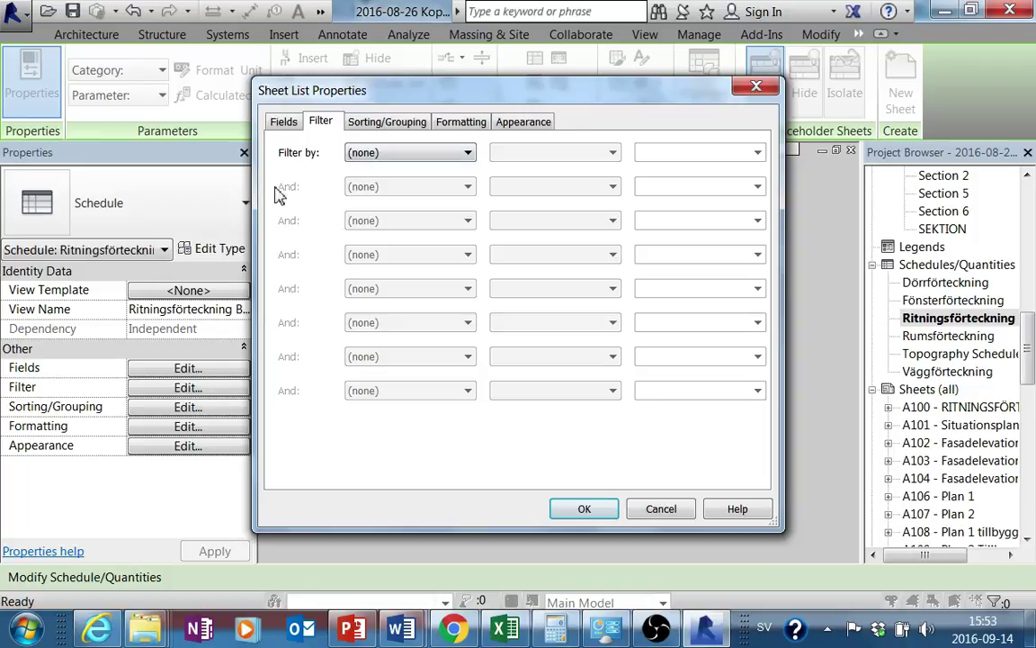
{"action": "left_click", "coordinate": [591, 508]}
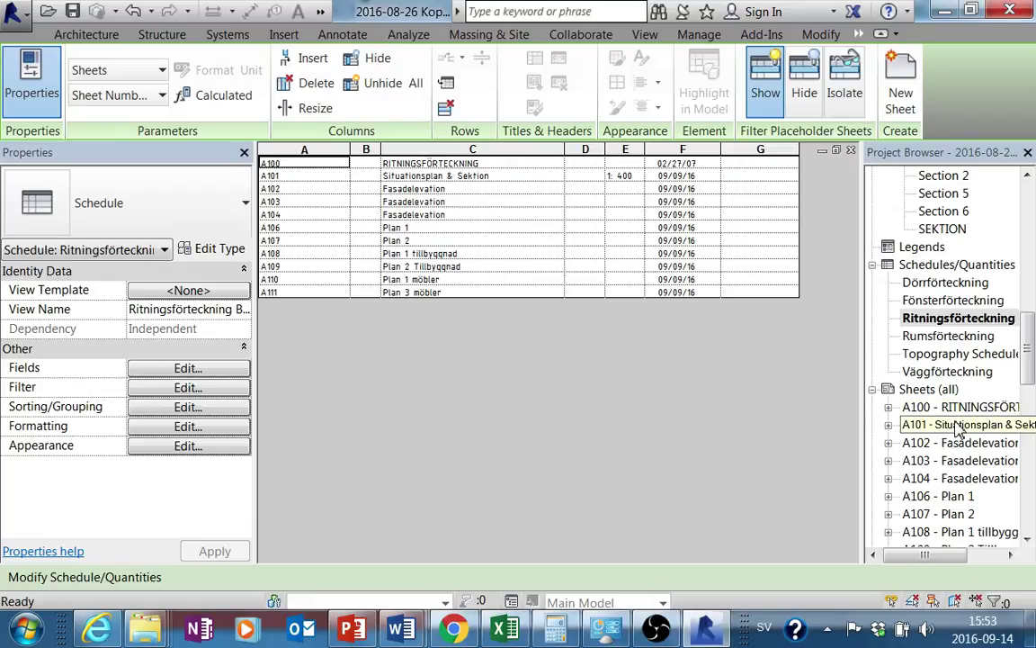
Step: Open sheet A100 and zoom in on its title block
{"action": "double_click", "coordinate": [953, 407]}
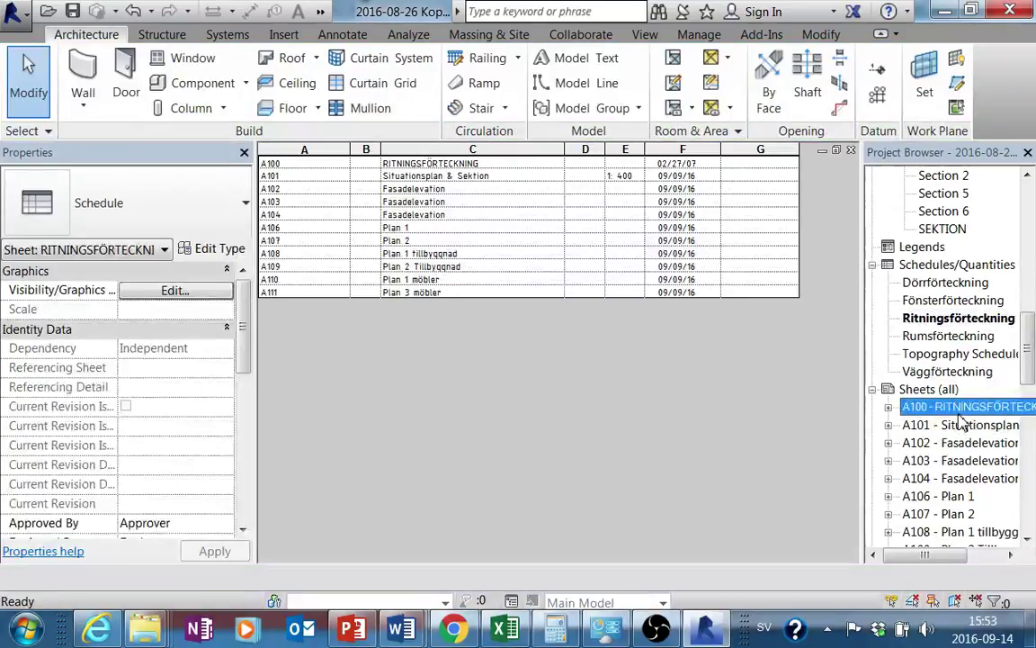
{"action": "scroll", "coordinate": [593, 266], "scroll_direction": "up", "scroll_amount": 1}
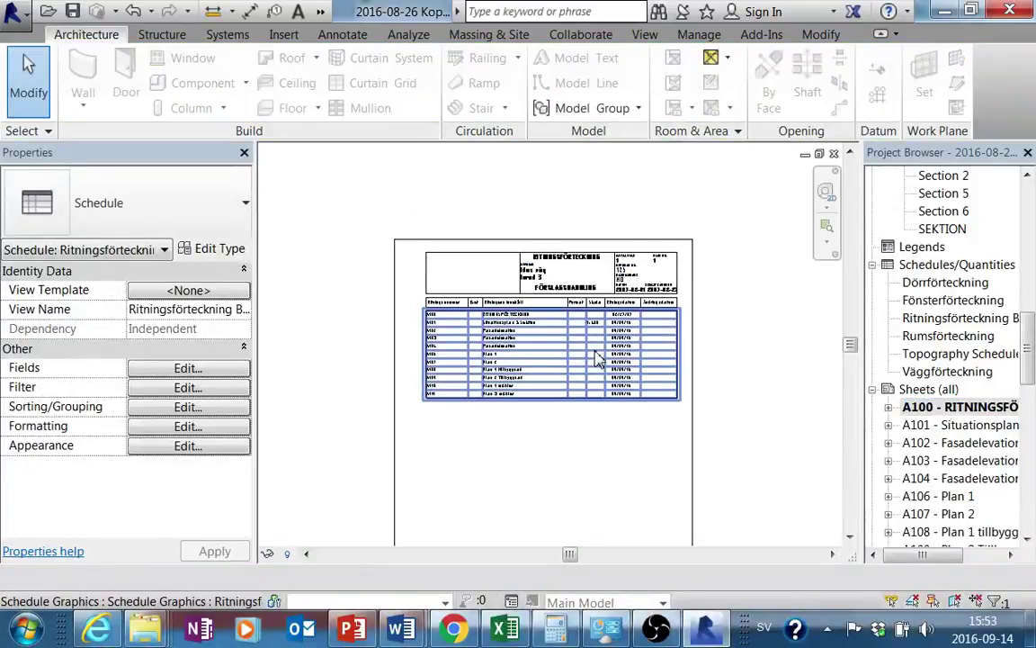
{"action": "scroll", "coordinate": [602, 364], "scroll_direction": "up", "scroll_amount": 2}
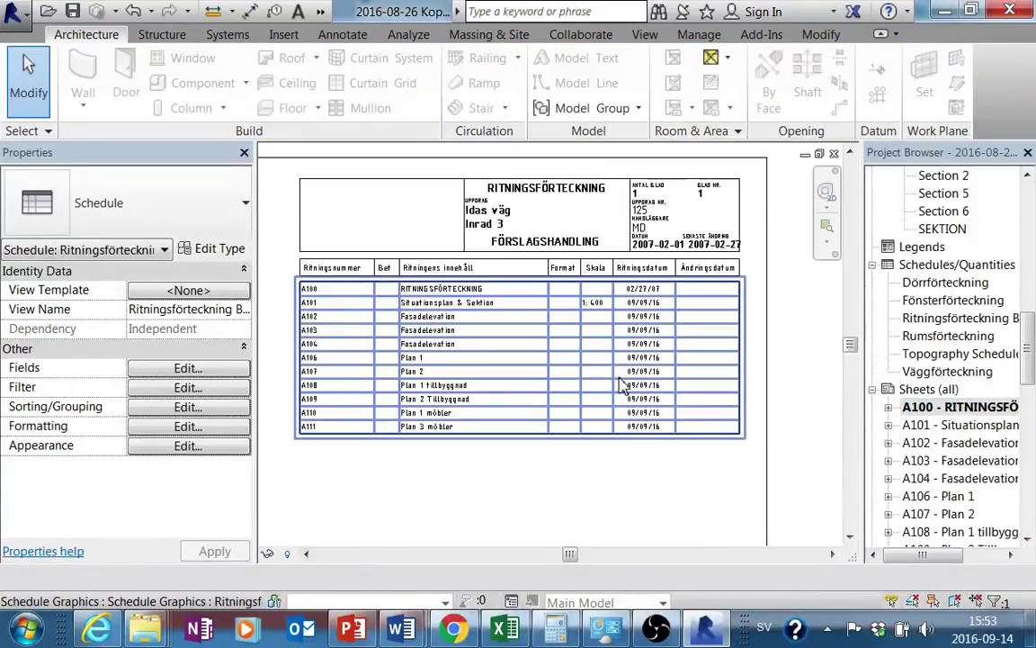
{"action": "scroll", "coordinate": [620, 385], "scroll_direction": "up", "scroll_amount": 1}
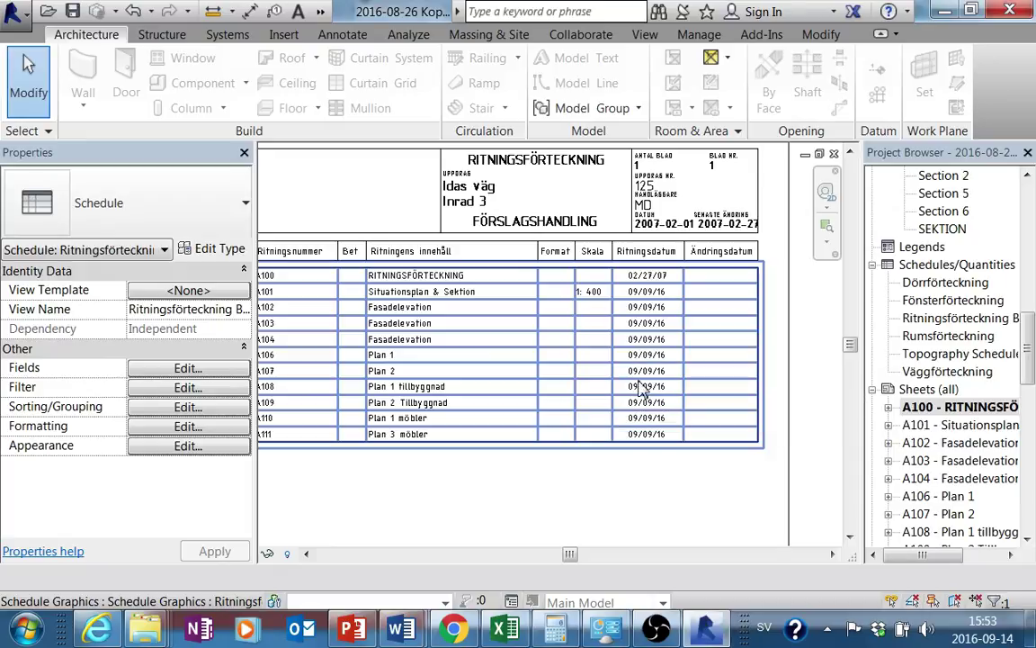
{"action": "scroll", "coordinate": [653, 400], "scroll_direction": "up", "scroll_amount": 1}
{"action": "scroll", "coordinate": [676, 256], "scroll_direction": "up", "scroll_amount": 1}
{"action": "scroll", "coordinate": [677, 257], "scroll_direction": "up", "scroll_amount": 1}
{"action": "scroll", "coordinate": [671, 338], "scroll_direction": "up", "scroll_amount": 1}
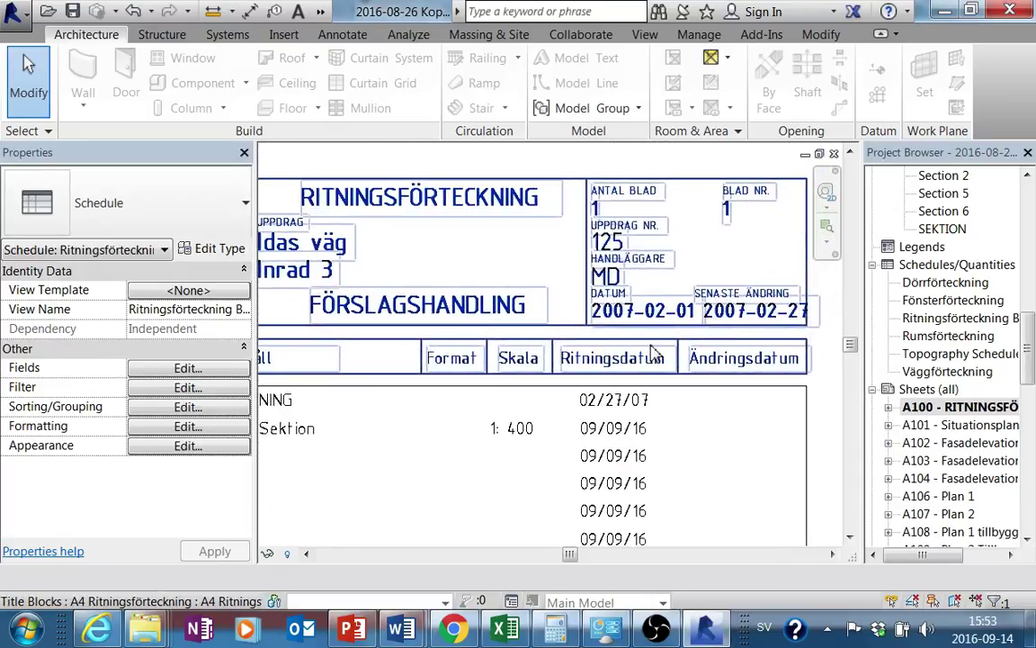
Step: Change the title block's DATUM date to 2016-09-14
{"action": "left_click", "coordinate": [650, 310]}
{"action": "left_click", "coordinate": [650, 311]}
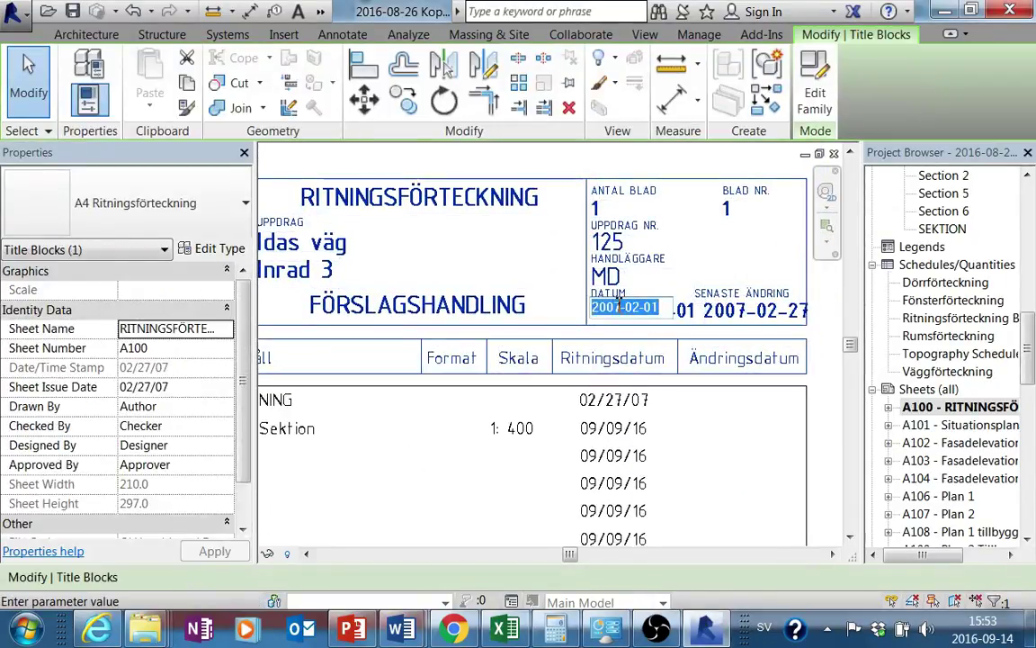
{"action": "left_click_drag", "start_coordinate": [615, 308], "coordinate": [660, 312]}
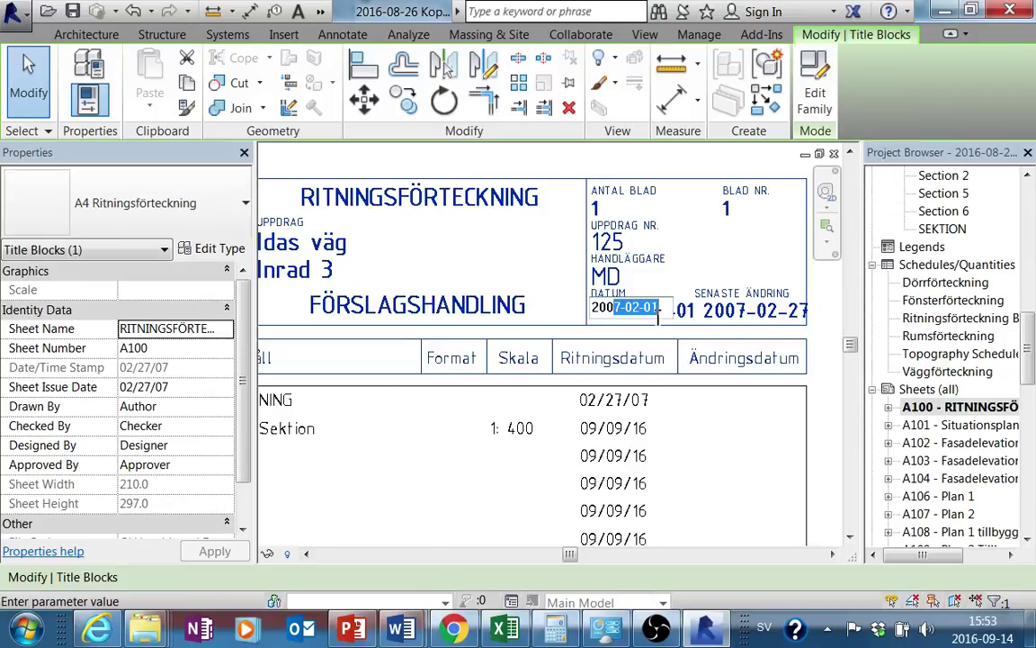
{"action": "key", "text": "BackSpace"}
{"action": "key", "text": "BackSpace"}
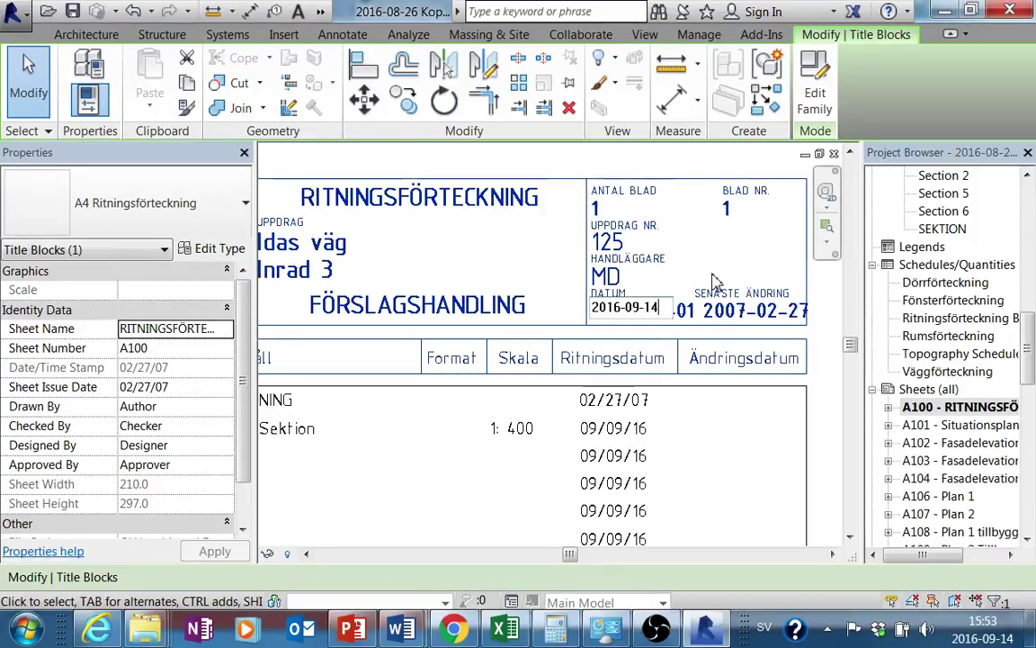
{"action": "left_click", "coordinate": [724, 301]}
Step: Change the SENASTE ÄNDRING date to 2016-09-14
{"action": "left_click", "coordinate": [750, 315]}
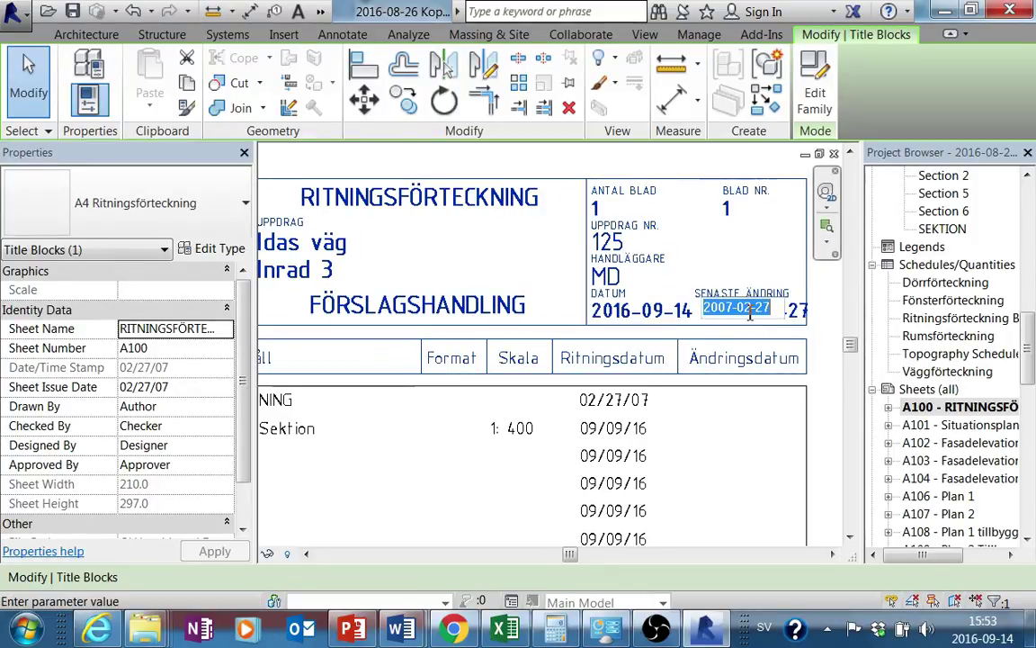
{"action": "type", "text": "2016-0"}
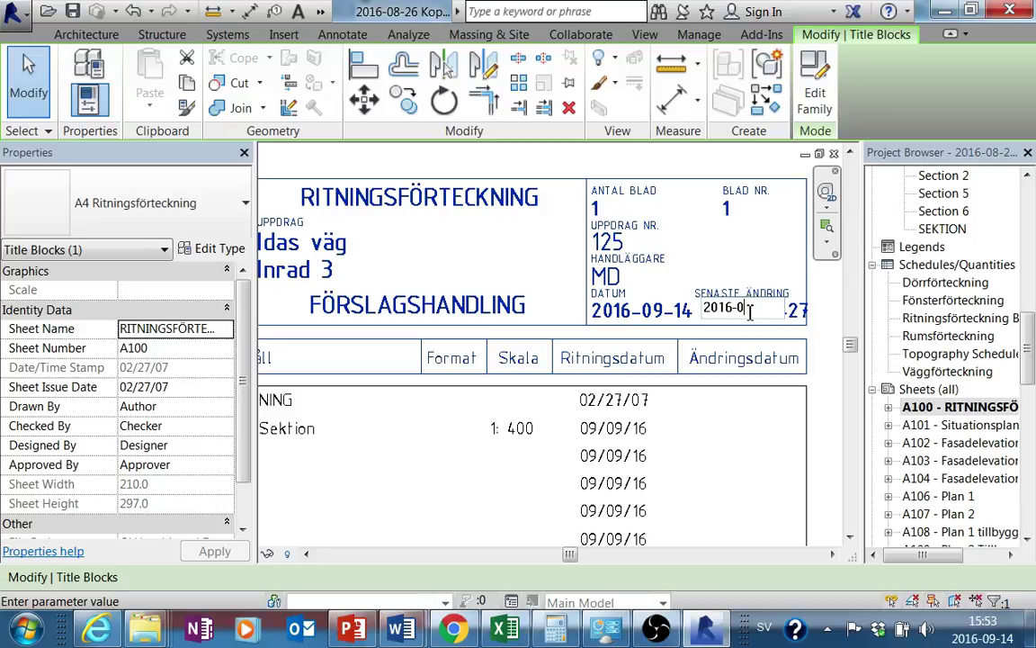
{"action": "type", "text": "9-14"}
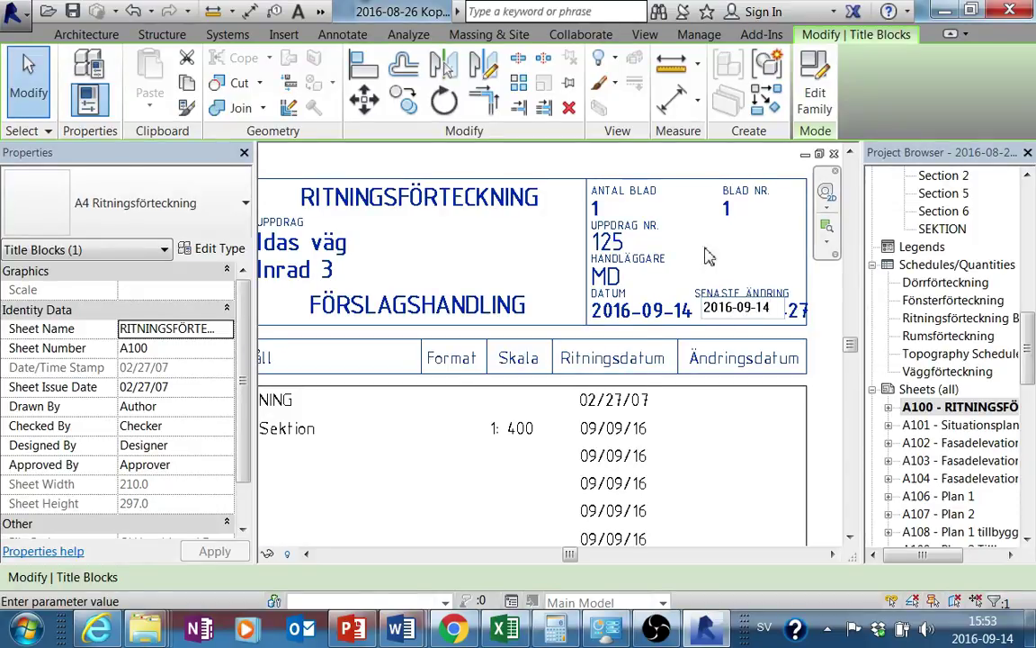
{"action": "left_click", "coordinate": [714, 260]}
{"action": "scroll", "coordinate": [710, 259], "scroll_direction": "down", "scroll_amount": 2}
{"action": "scroll", "coordinate": [694, 300], "scroll_direction": "down", "scroll_amount": 2}
Step: Finish with the A100 title block and open sheet A101 with its site plan
{"action": "key", "text": "Escape"}
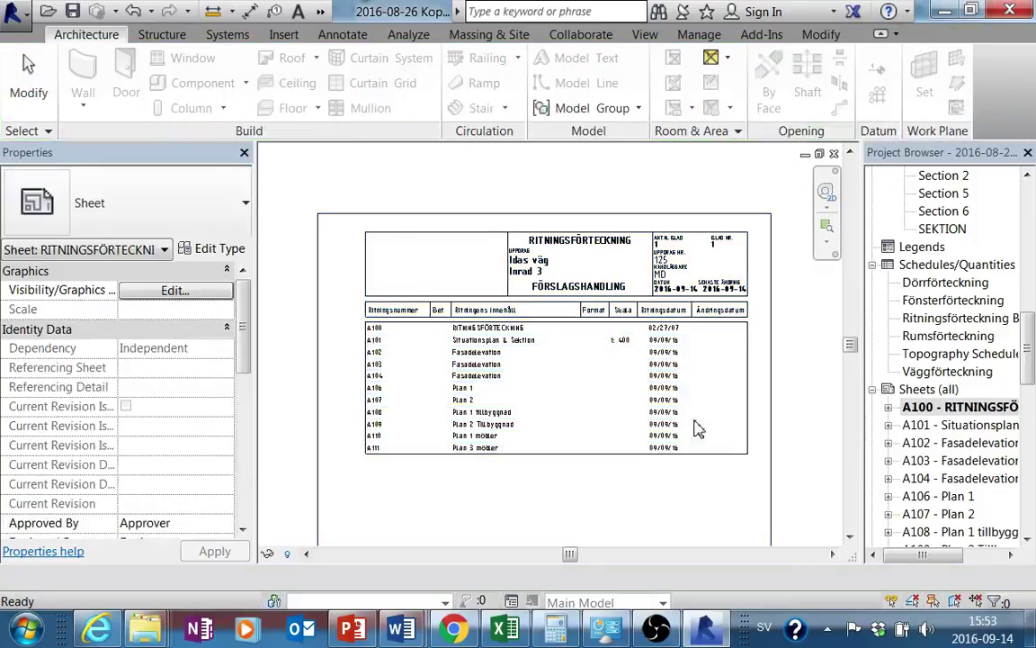
{"action": "scroll", "coordinate": [697, 427], "scroll_direction": "down", "scroll_amount": 1}
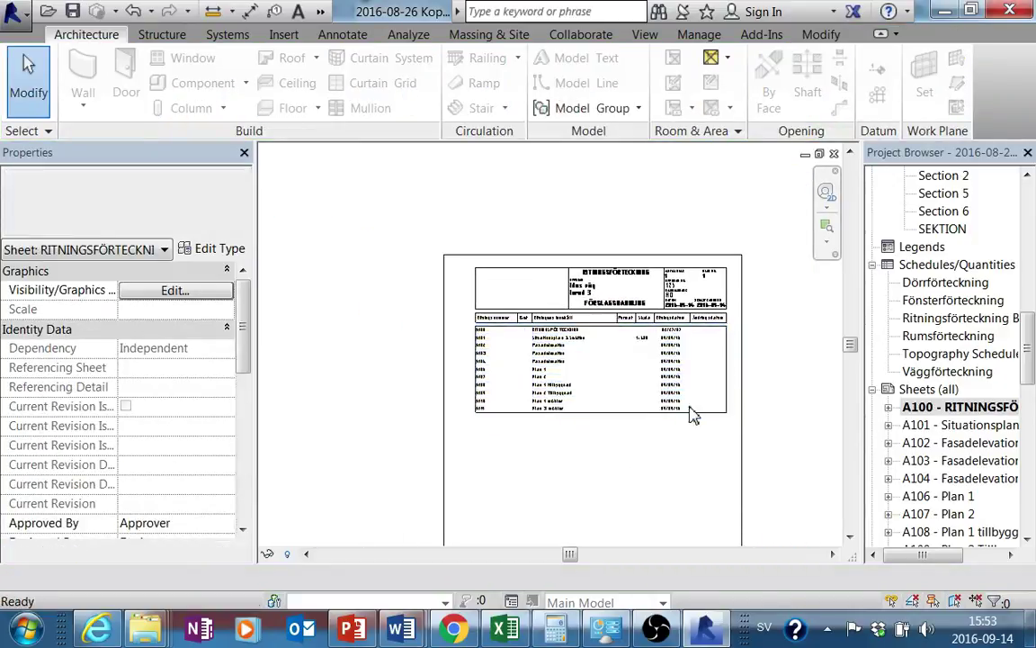
{"action": "mouse_move", "coordinate": [731, 458]}
{"action": "middle_mouse_down"}
{"action": "mouse_move", "coordinate": [736, 446]}
{"action": "mouse_move", "coordinate": [710, 412]}
{"action": "middle_mouse_up"}
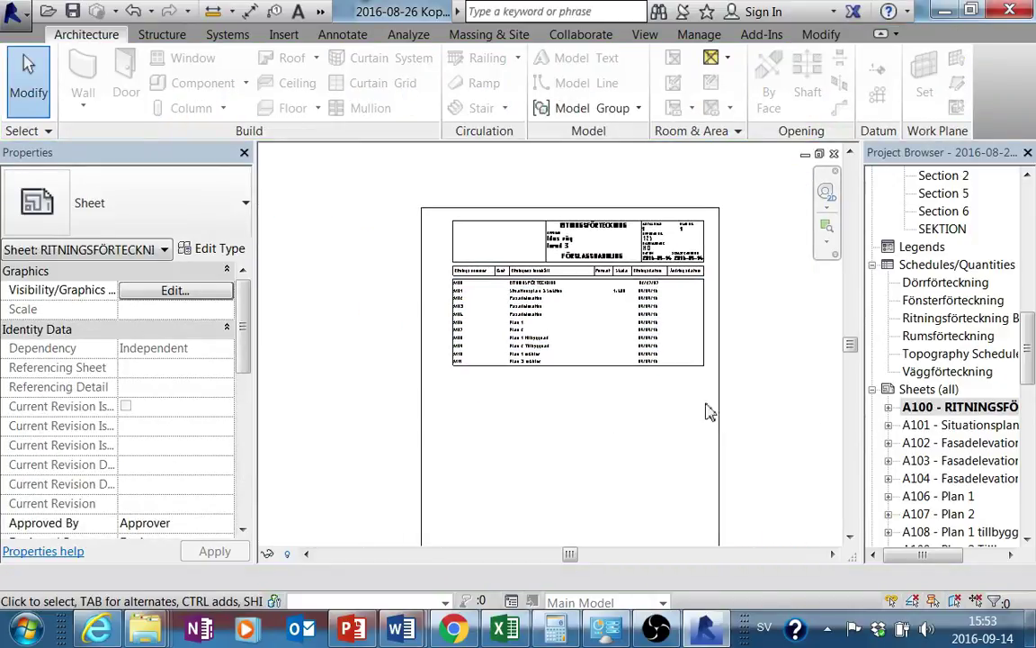
{"action": "double_click", "coordinate": [946, 428]}
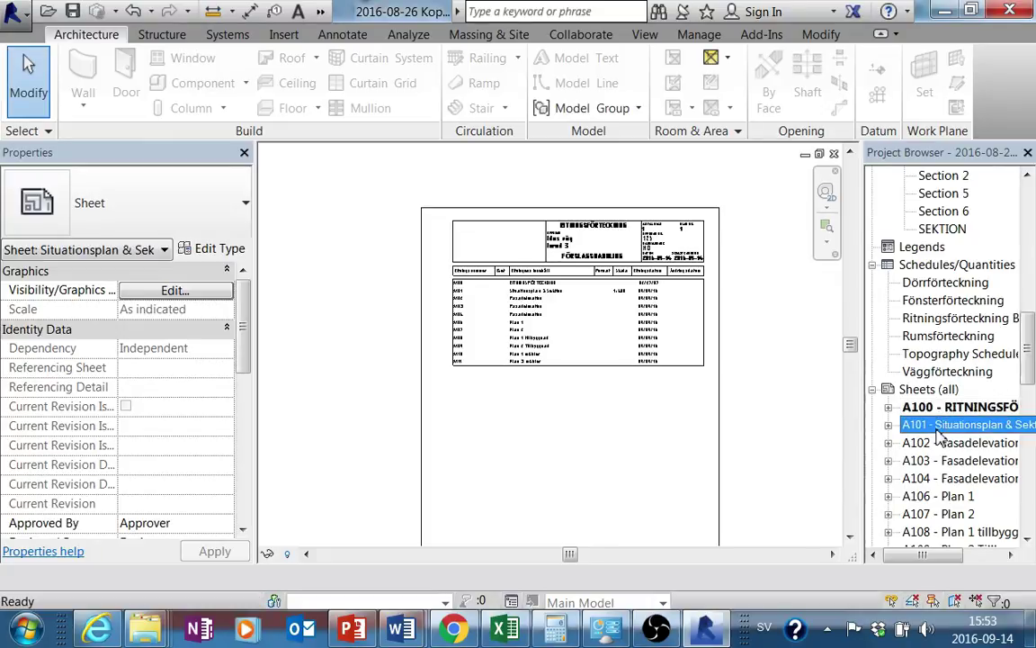
{"action": "middle_click_drag", "start_coordinate": [670, 430], "coordinate": [674, 425]}
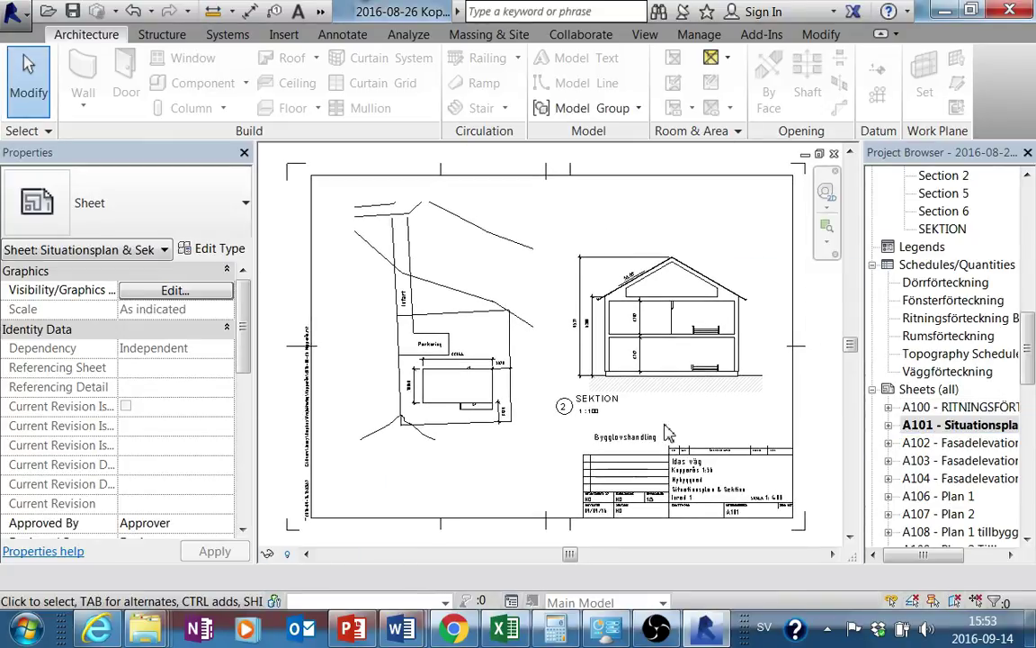
{"action": "scroll", "coordinate": [490, 427], "scroll_direction": "up", "scroll_amount": 2}
{"action": "scroll", "coordinate": [490, 427], "scroll_direction": "up", "scroll_amount": 2}
{"action": "scroll", "coordinate": [491, 427], "scroll_direction": "up", "scroll_amount": 1}
{"action": "scroll", "coordinate": [497, 421], "scroll_direction": "down", "scroll_amount": 2}
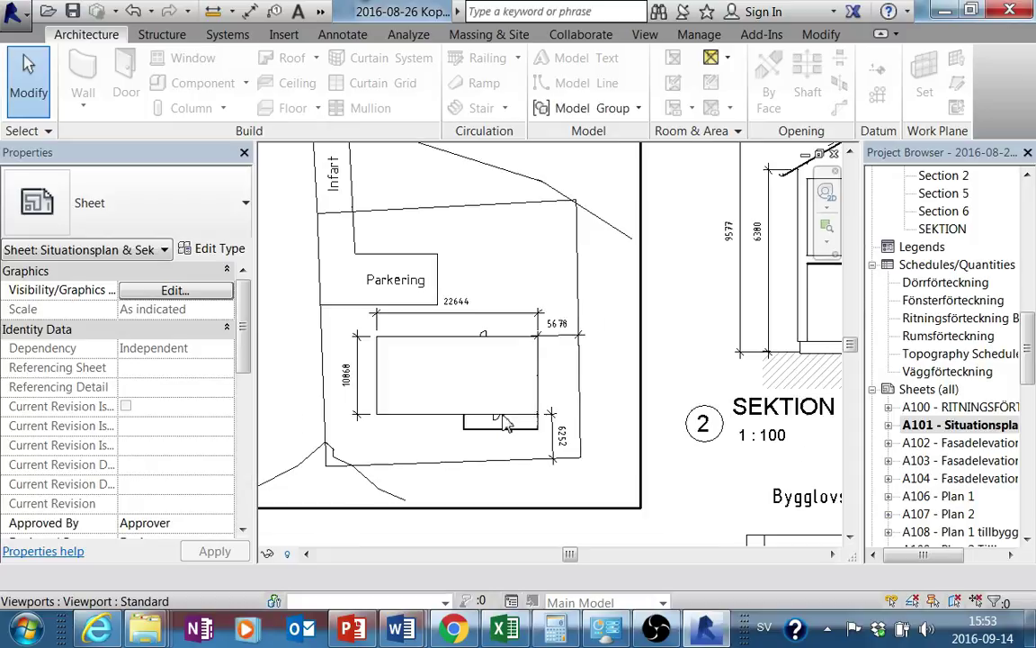
{"action": "scroll", "coordinate": [498, 421], "scroll_direction": "down", "scroll_amount": 1}
Step: Zoom around the A101 site plan and select its viewport
{"action": "mouse_move", "coordinate": [502, 423]}
{"action": "middle_mouse_down"}
{"action": "mouse_move", "coordinate": [538, 422]}
{"action": "mouse_move", "coordinate": [528, 446]}
{"action": "middle_mouse_up"}
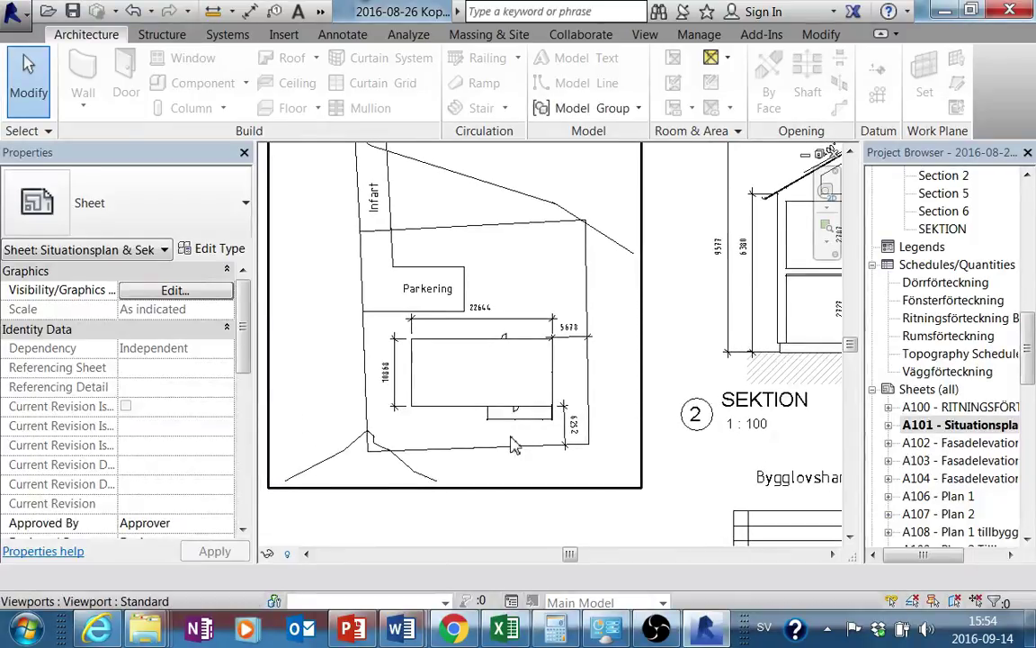
{"action": "scroll", "coordinate": [513, 443], "scroll_direction": "down", "scroll_amount": 1}
{"action": "scroll", "coordinate": [527, 457], "scroll_direction": "down", "scroll_amount": 1}
{"action": "scroll", "coordinate": [540, 466], "scroll_direction": "down", "scroll_amount": 1}
{"action": "scroll", "coordinate": [553, 473], "scroll_direction": "down", "scroll_amount": 1}
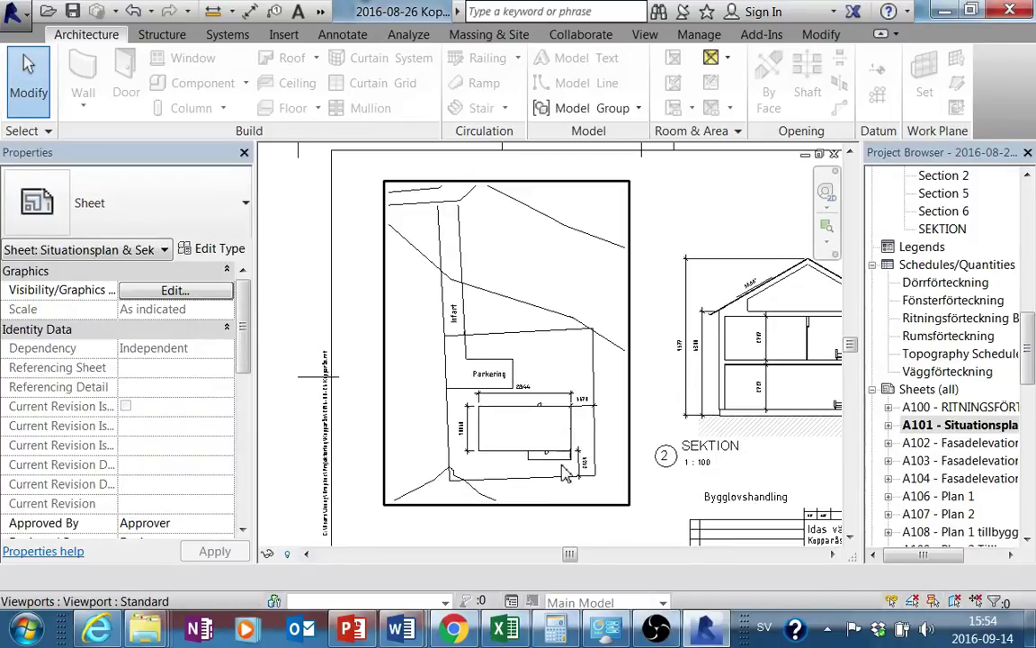
{"action": "middle_click_drag", "start_coordinate": [517, 427], "coordinate": [582, 446]}
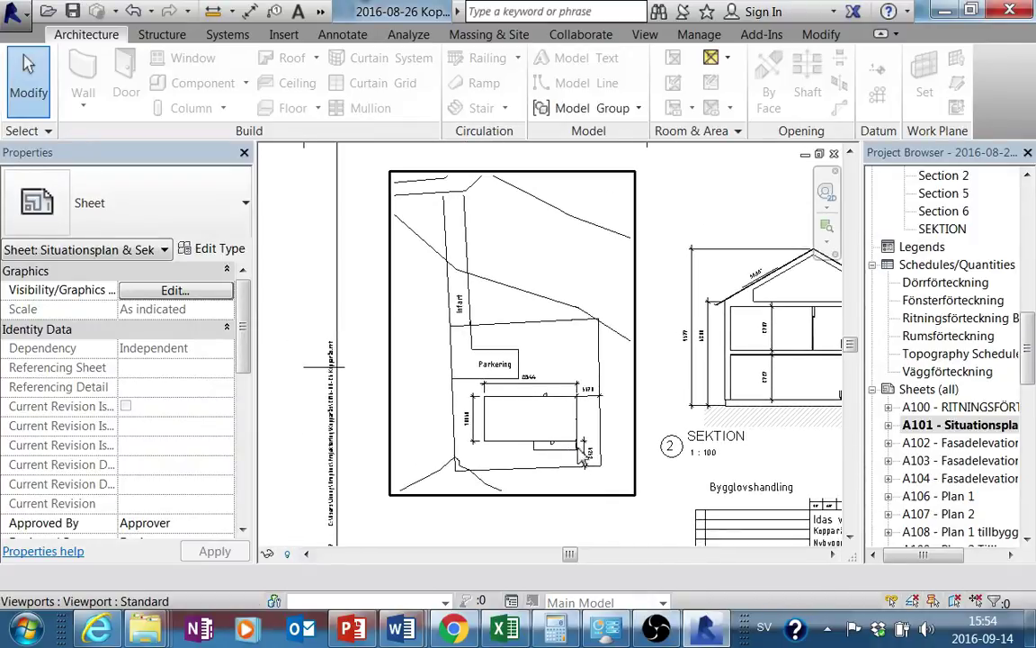
{"action": "scroll", "coordinate": [582, 446], "scroll_direction": "up", "scroll_amount": 1}
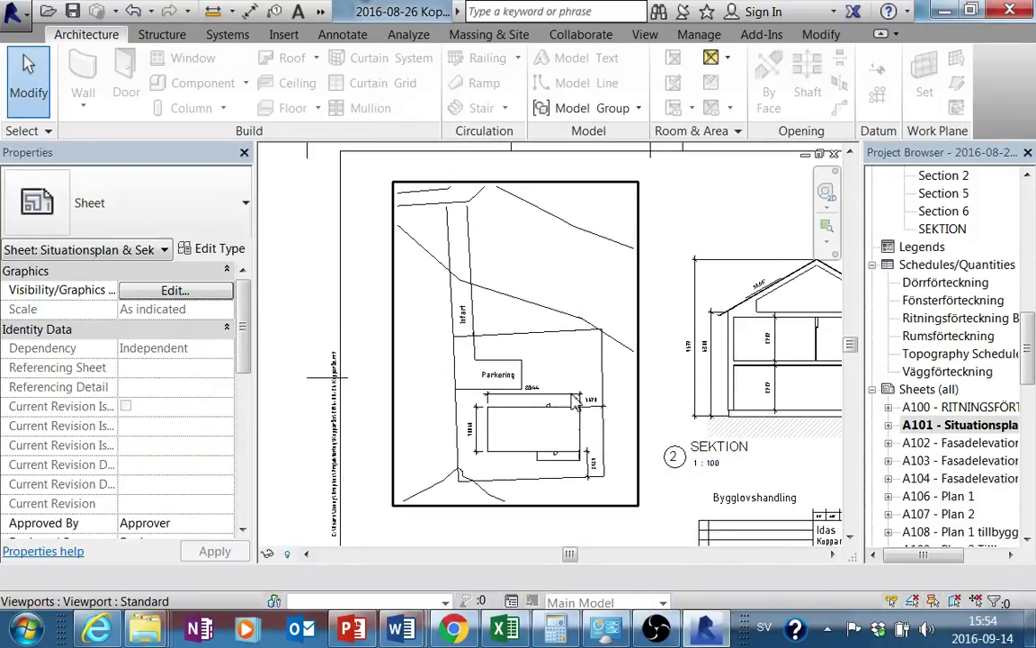
{"action": "scroll", "coordinate": [576, 413], "scroll_direction": "down", "scroll_amount": 1}
{"action": "middle_click_drag", "start_coordinate": [582, 421], "coordinate": [572, 400]}
{"action": "scroll", "coordinate": [572, 401], "scroll_direction": "down", "scroll_amount": 1}
{"action": "scroll", "coordinate": [574, 419], "scroll_direction": "down", "scroll_amount": 1}
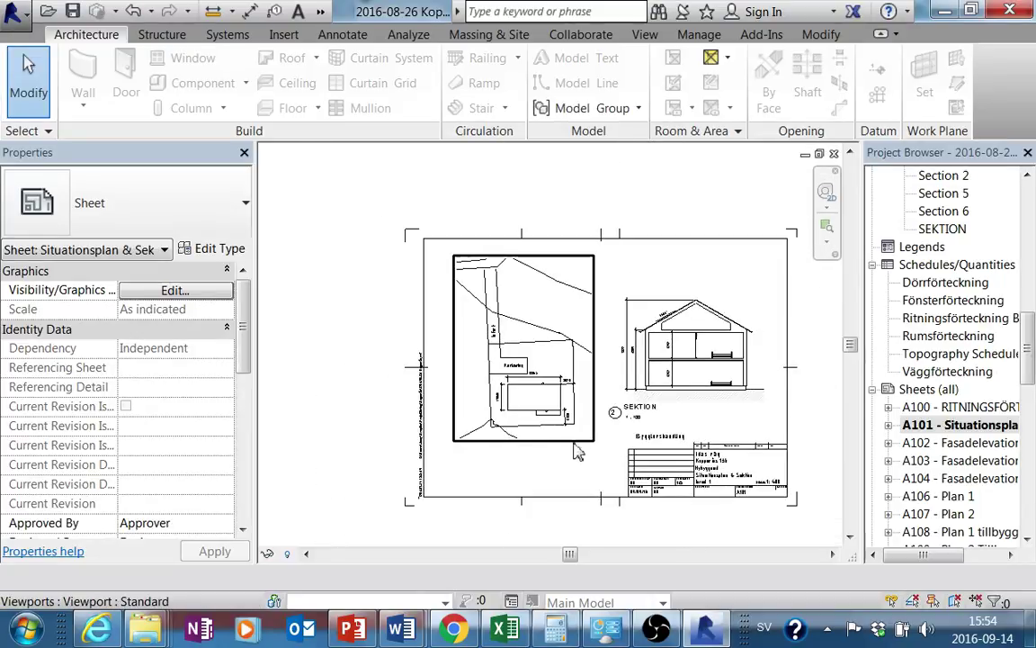
{"action": "left_click", "coordinate": [577, 438]}
Step: Zoom into sheet A101 and reselect the site plan viewport
{"action": "scroll", "coordinate": [576, 438], "scroll_direction": "down", "scroll_amount": 3}
{"action": "middle_click_drag", "start_coordinate": [578, 456], "coordinate": [532, 389]}
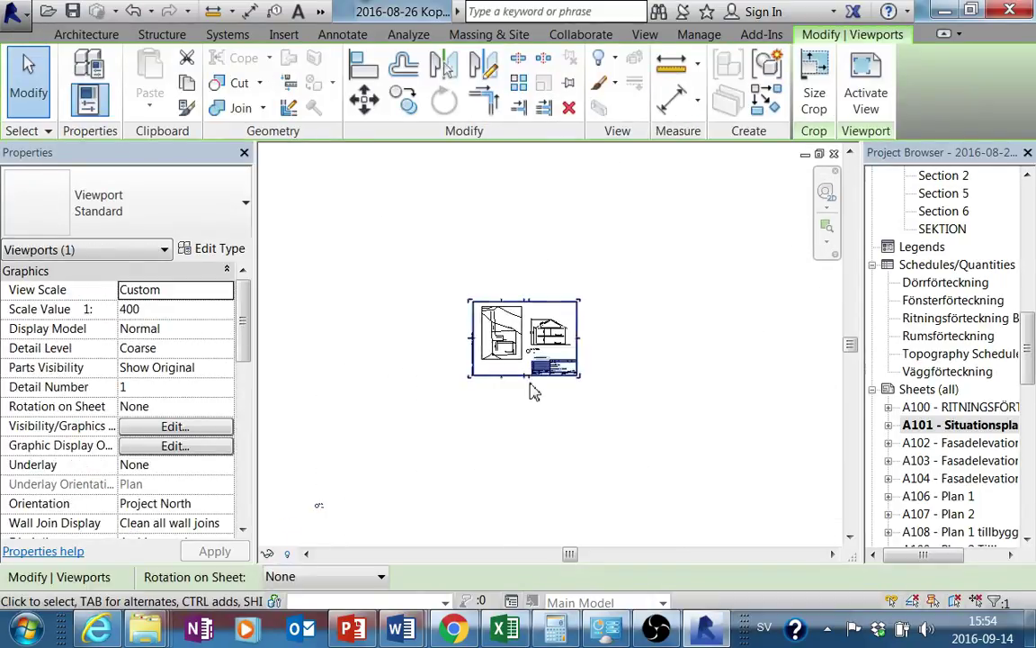
{"action": "left_click", "coordinate": [402, 493]}
{"action": "left_click", "coordinate": [325, 506]}
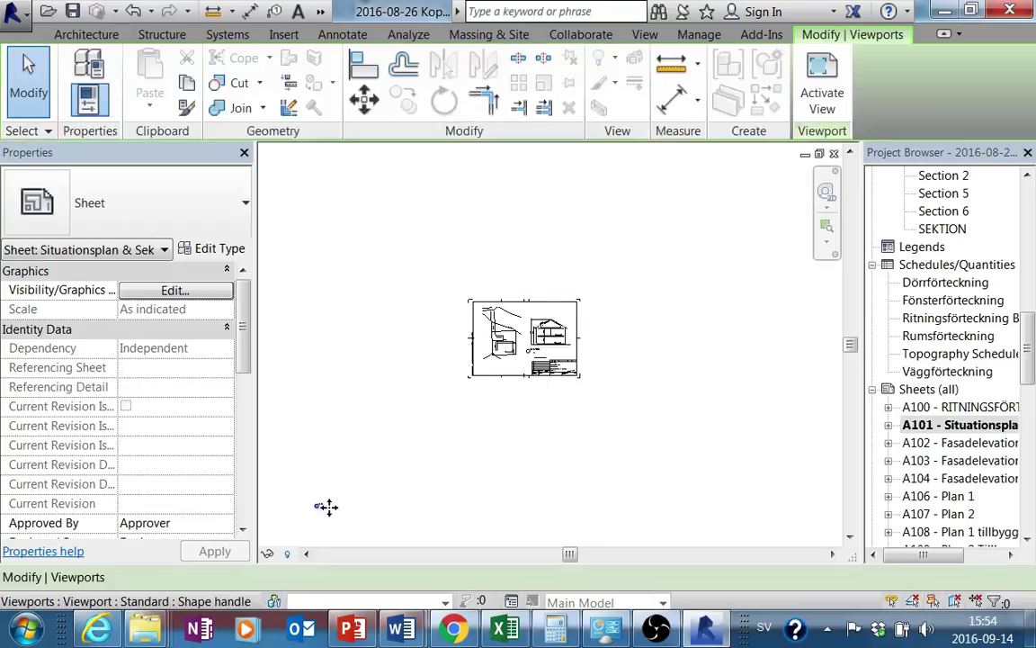
{"action": "scroll", "coordinate": [321, 507], "scroll_direction": "up", "scroll_amount": 2}
{"action": "mouse_move", "coordinate": [322, 506]}
{"action": "left_mouse_down"}
{"action": "mouse_move", "coordinate": [550, 337]}
{"action": "mouse_move", "coordinate": [623, 268]}
{"action": "left_mouse_up"}
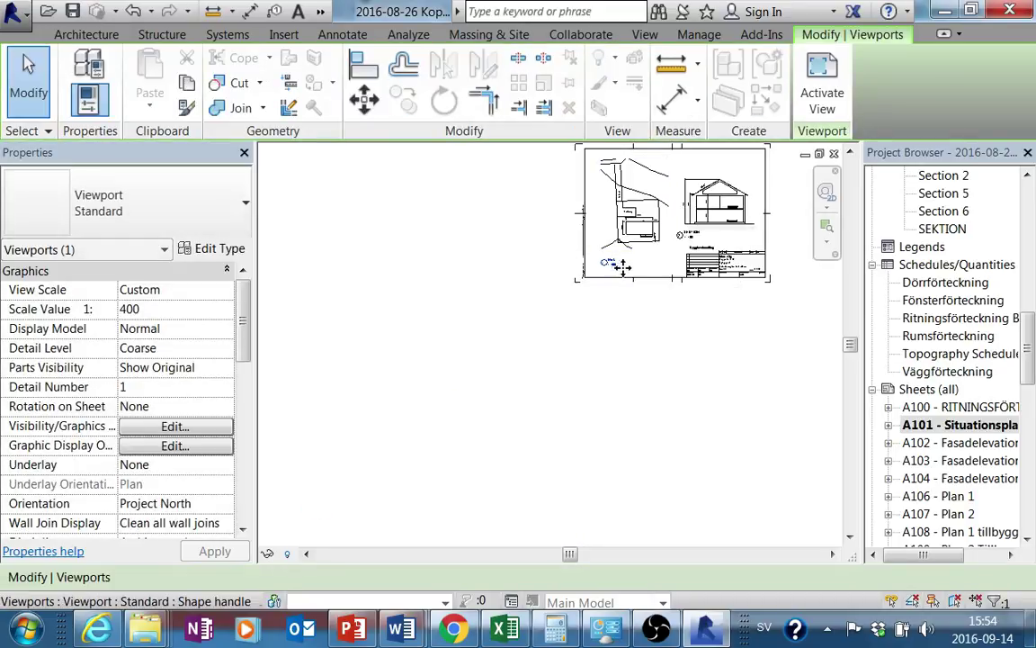
{"action": "scroll", "coordinate": [725, 440], "scroll_direction": "up", "scroll_amount": 2}
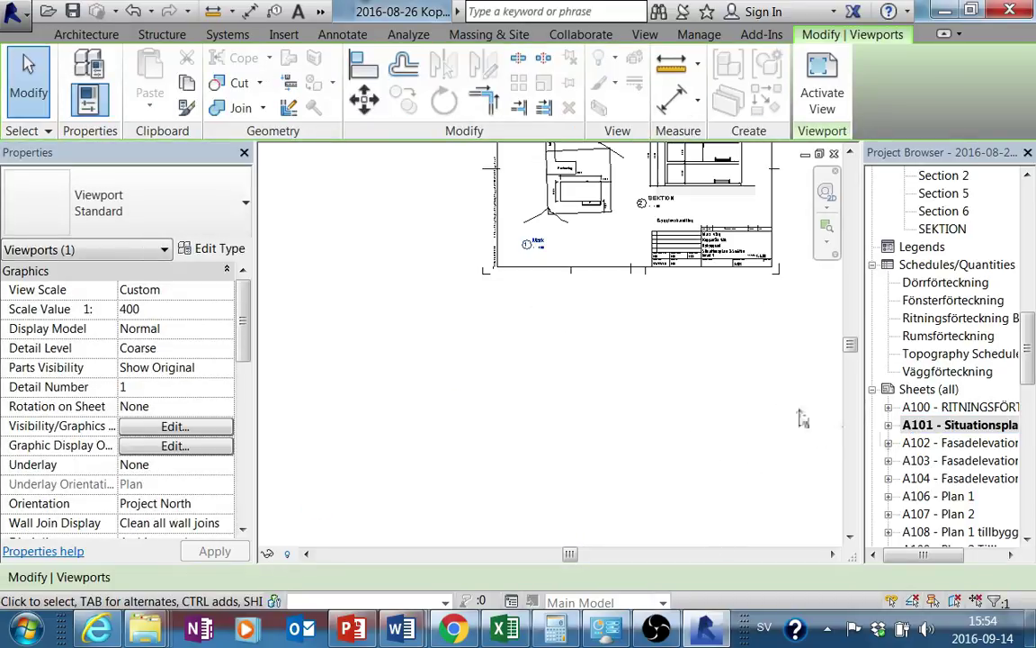
{"action": "middle_click_drag", "start_coordinate": [783, 376], "coordinate": [729, 496]}
{"action": "scroll", "coordinate": [414, 304], "scroll_direction": "up", "scroll_amount": 1}
{"action": "scroll", "coordinate": [369, 318], "scroll_direction": "up", "scroll_amount": 1}
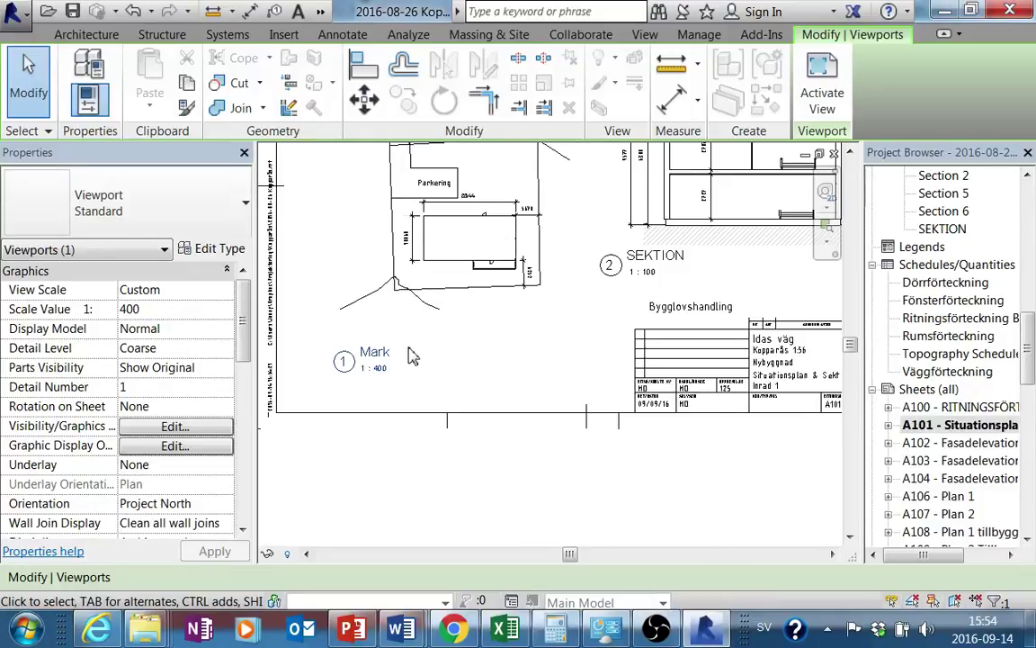
{"action": "scroll", "coordinate": [389, 364], "scroll_direction": "up", "scroll_amount": 1}
{"action": "scroll", "coordinate": [364, 412], "scroll_direction": "up", "scroll_amount": 1}
Step: Move the 1 Mark 1:400 viewport title up to sit just below the plan
{"action": "left_click_drag", "start_coordinate": [365, 411], "coordinate": [417, 386]}
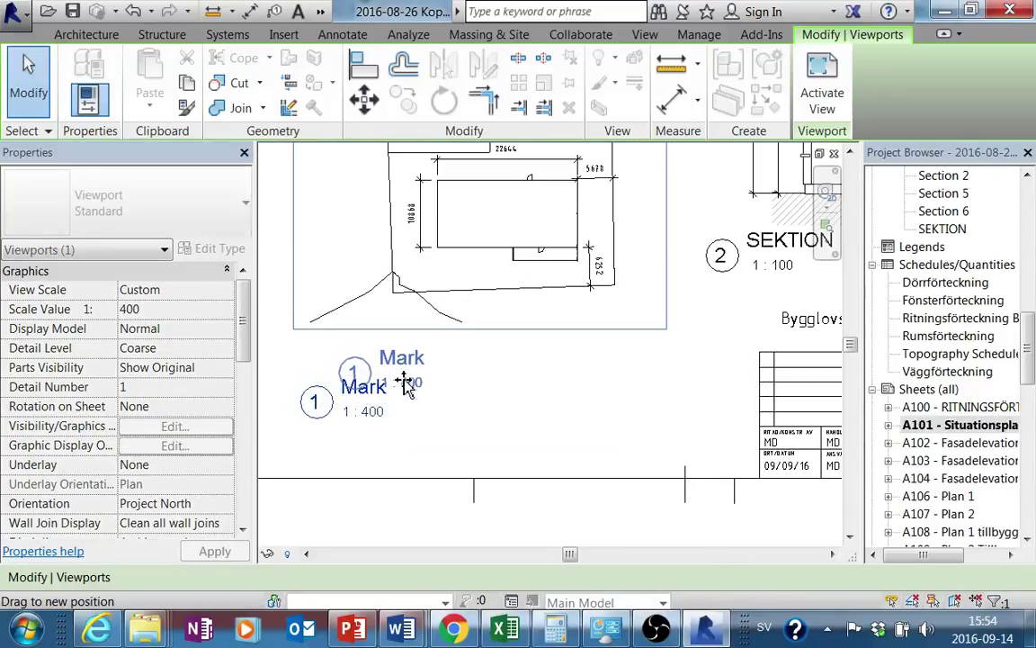
{"action": "key", "text": "Escape"}
{"action": "middle_click_drag", "start_coordinate": [464, 375], "coordinate": [510, 425]}
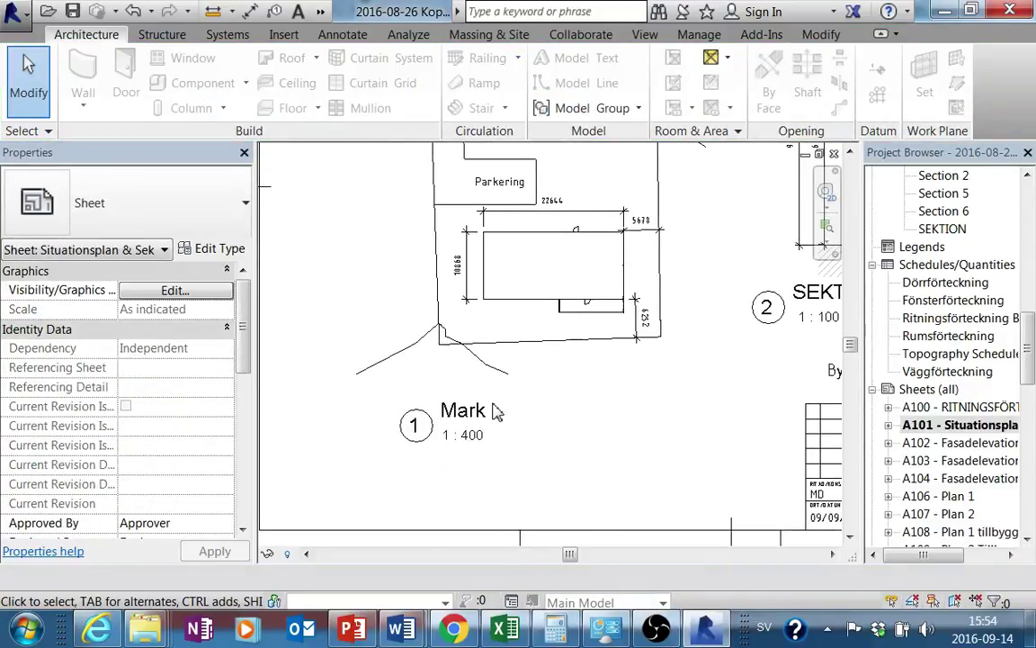
{"action": "scroll", "coordinate": [493, 431], "scroll_direction": "up", "scroll_amount": 1}
{"action": "mouse_move", "coordinate": [486, 462]}
{"action": "middle_mouse_down"}
{"action": "mouse_move", "coordinate": [479, 482]}
{"action": "mouse_move", "coordinate": [551, 502]}
{"action": "middle_mouse_up"}
{"action": "left_click", "coordinate": [484, 475]}
{"action": "key", "text": "Escape"}
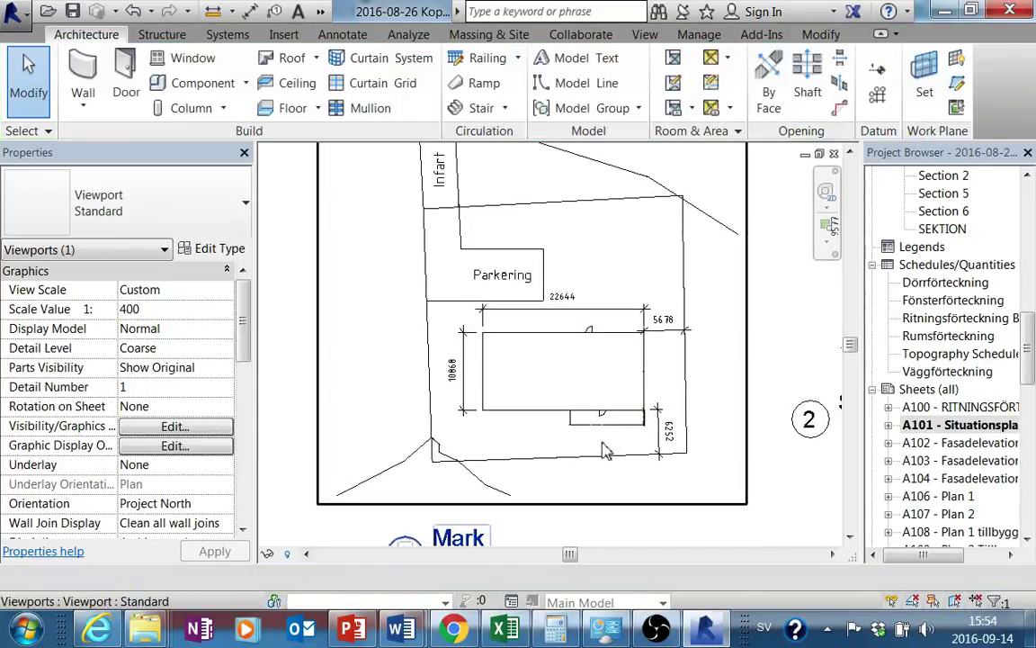
{"action": "middle_click_drag", "start_coordinate": [605, 450], "coordinate": [629, 465]}
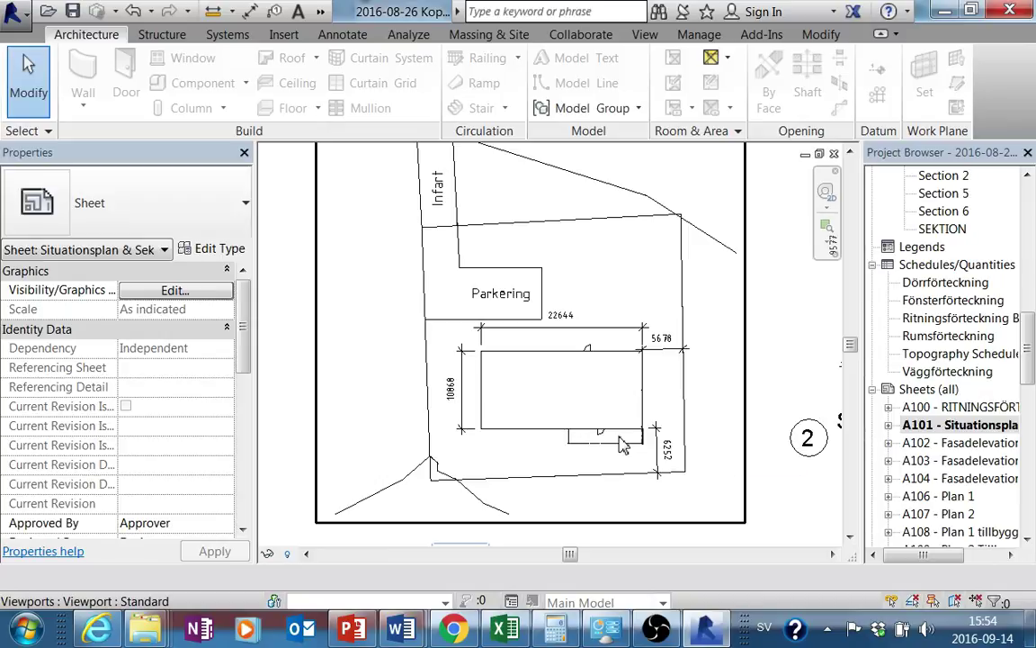
{"action": "left_click", "coordinate": [676, 358]}
{"action": "key", "text": "Escape"}
Step: Activate the Mark plan and place a 7311 aligned dimension from the left property line to the wall
{"action": "double_click", "coordinate": [483, 381]}
{"action": "middle_click_drag", "start_coordinate": [495, 430], "coordinate": [508, 369]}
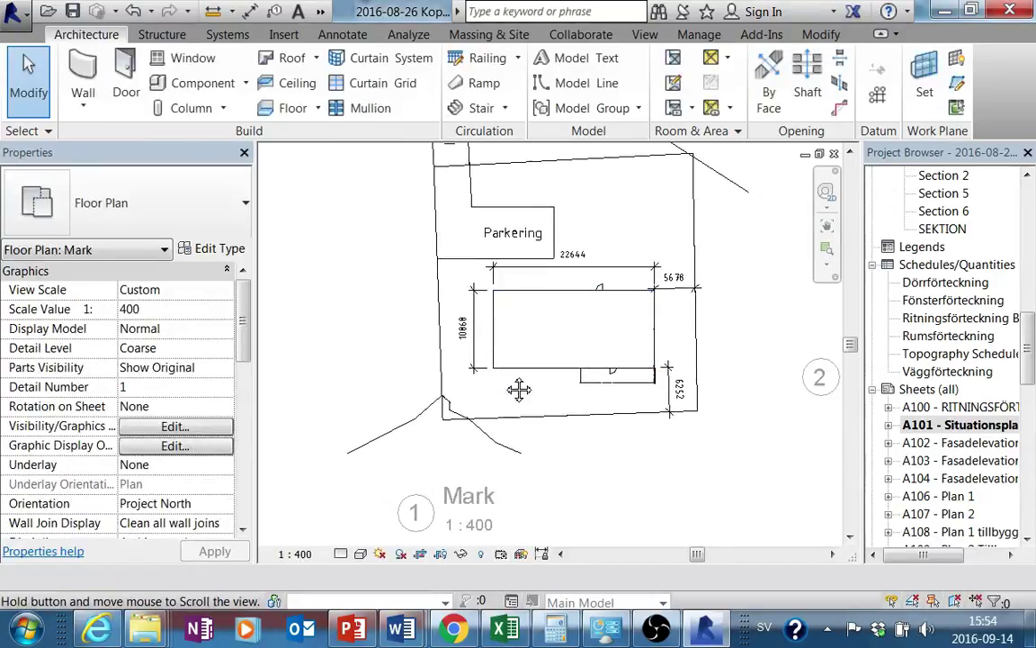
{"action": "left_click", "coordinate": [252, 11]}
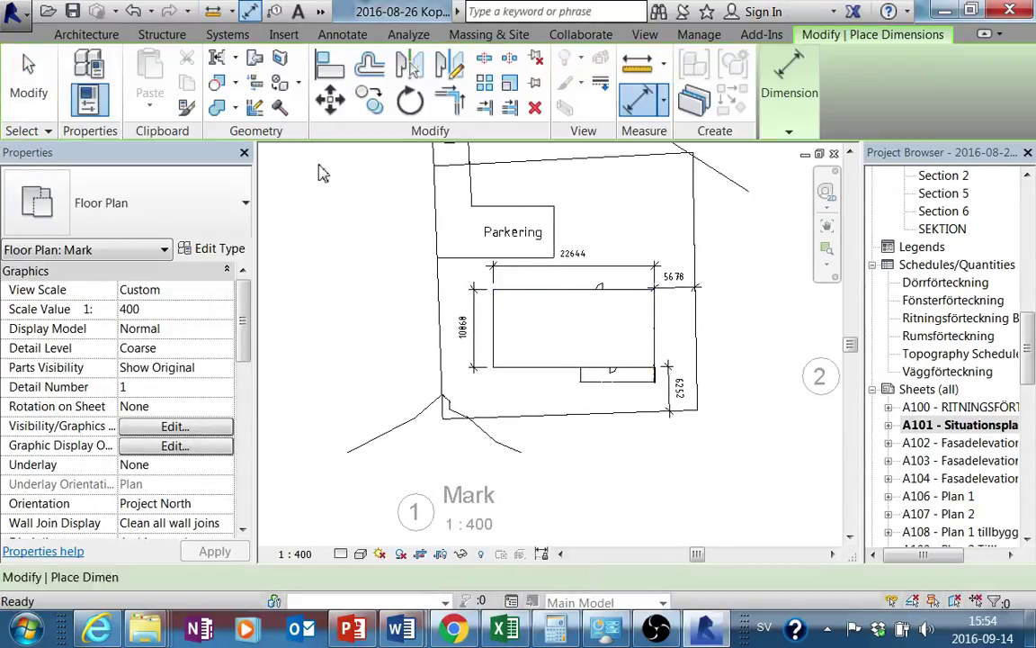
{"action": "scroll", "coordinate": [390, 270], "scroll_direction": "up", "scroll_amount": 2}
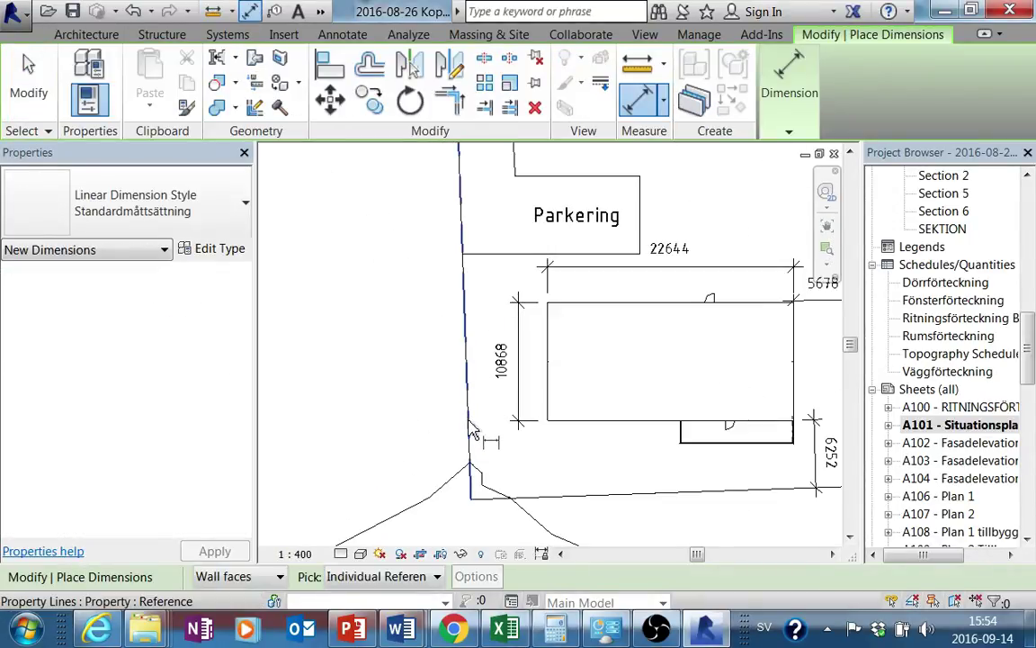
{"action": "scroll", "coordinate": [547, 432], "scroll_direction": "up", "scroll_amount": 2}
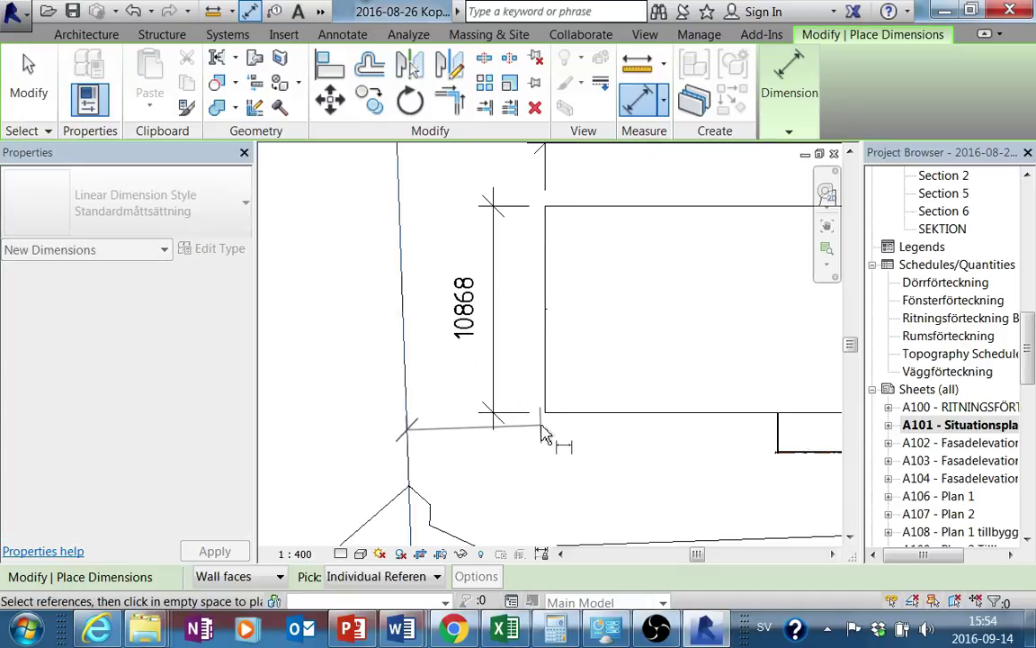
{"action": "scroll", "coordinate": [553, 425], "scroll_direction": "up", "scroll_amount": 2}
{"action": "scroll", "coordinate": [548, 421], "scroll_direction": "up", "scroll_amount": 2}
{"action": "scroll", "coordinate": [549, 421], "scroll_direction": "up", "scroll_amount": 1}
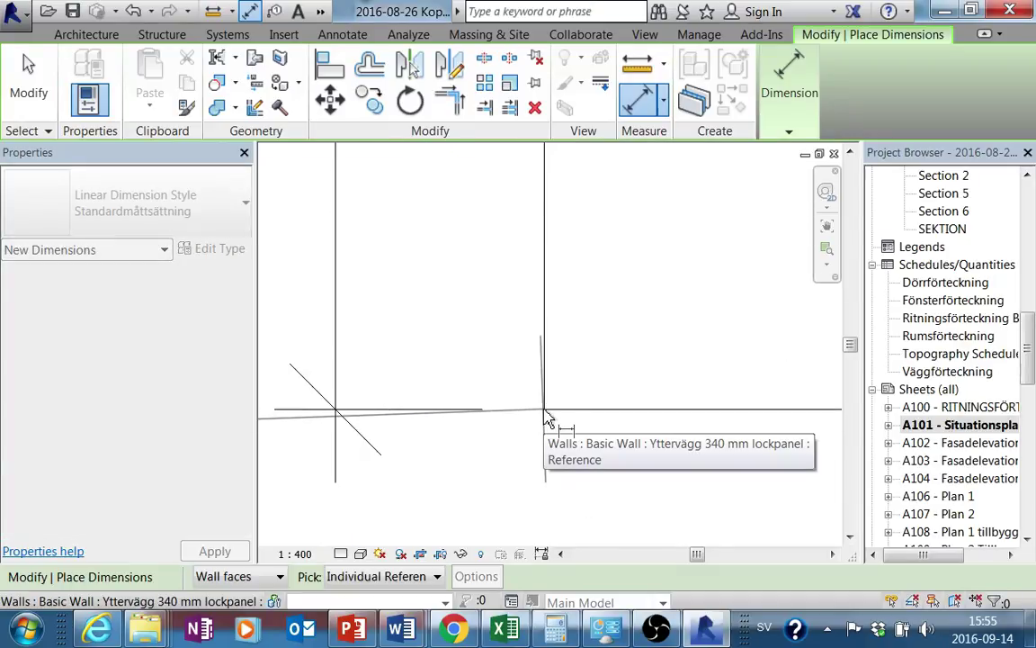
{"action": "scroll", "coordinate": [549, 421], "scroll_direction": "up", "scroll_amount": 1}
{"action": "scroll", "coordinate": [551, 421], "scroll_direction": "down", "scroll_amount": 1}
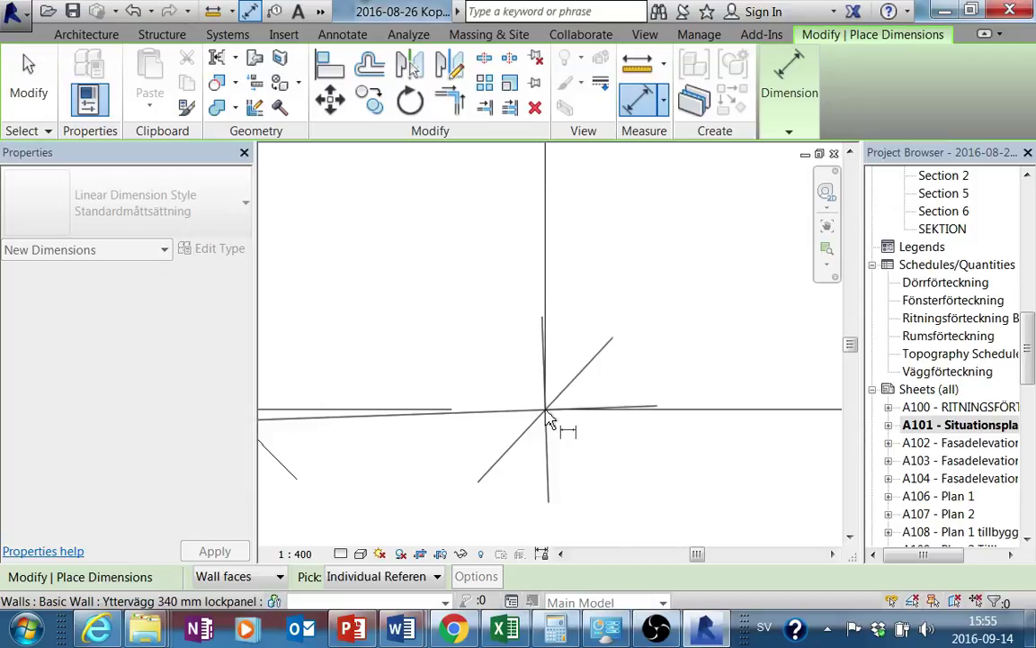
{"action": "scroll", "coordinate": [548, 421], "scroll_direction": "down", "scroll_amount": 1}
{"action": "scroll", "coordinate": [545, 441], "scroll_direction": "down", "scroll_amount": 1}
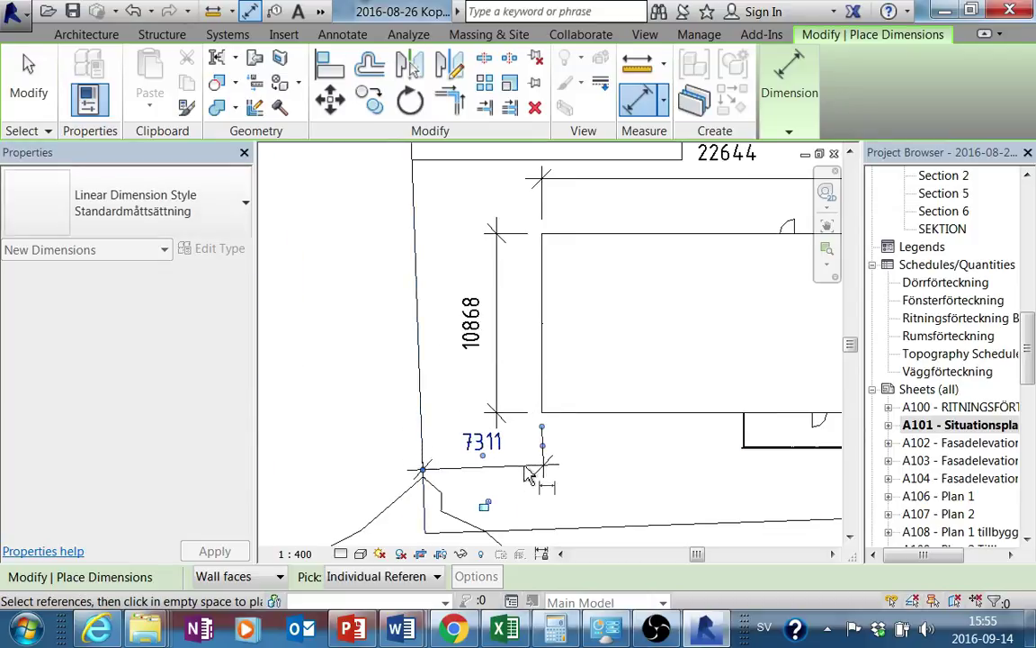
{"action": "scroll", "coordinate": [486, 423], "scroll_direction": "down", "scroll_amount": 2}
{"action": "mouse_move", "coordinate": [664, 457]}
{"action": "middle_mouse_down"}
{"action": "mouse_move", "coordinate": [621, 453]}
{"action": "mouse_move", "coordinate": [555, 416]}
{"action": "middle_mouse_up"}
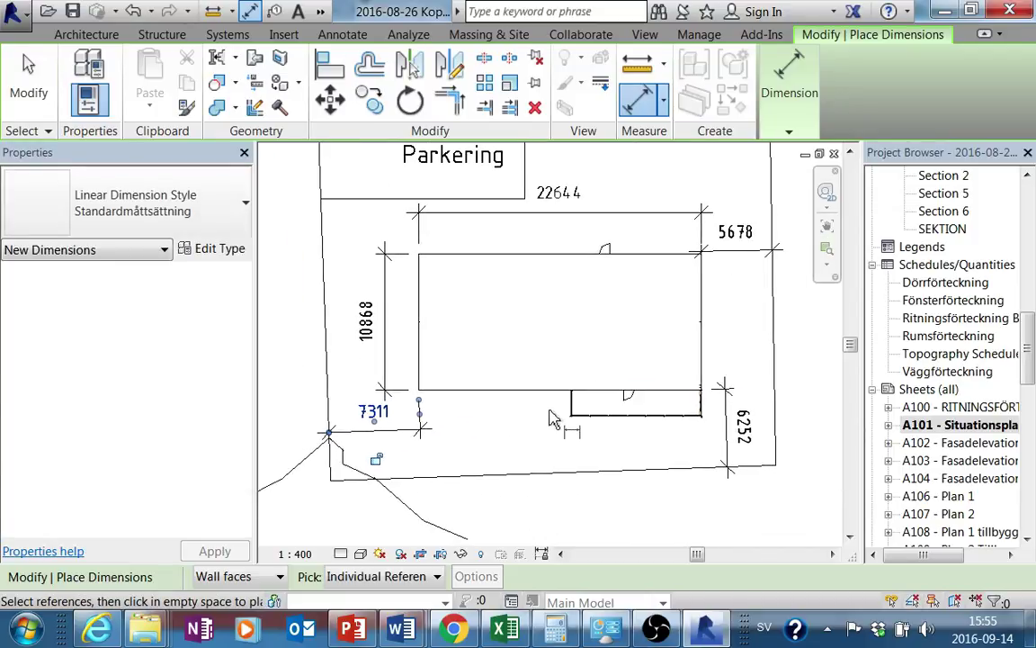
{"action": "key", "text": "Escape"}
{"action": "key", "text": "Escape"}
Step: Pan the Mark plan toward the Infart area and return to plain selection
{"action": "scroll", "coordinate": [566, 378], "scroll_direction": "down", "scroll_amount": 1}
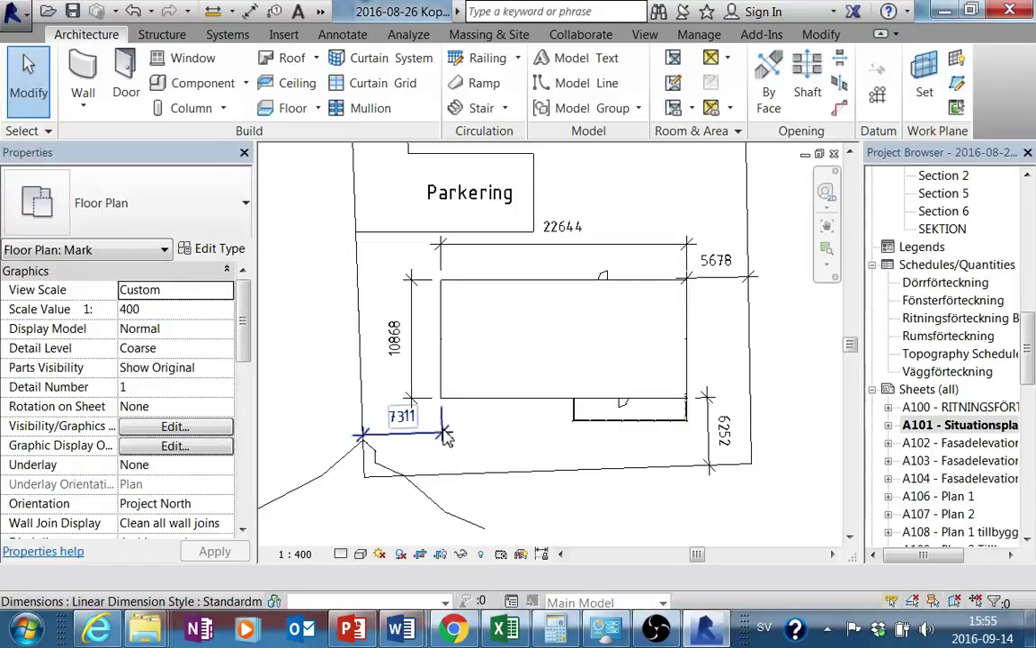
{"action": "middle_click_drag", "start_coordinate": [443, 436], "coordinate": [454, 451]}
{"action": "middle_click_drag", "start_coordinate": [562, 416], "coordinate": [573, 428]}
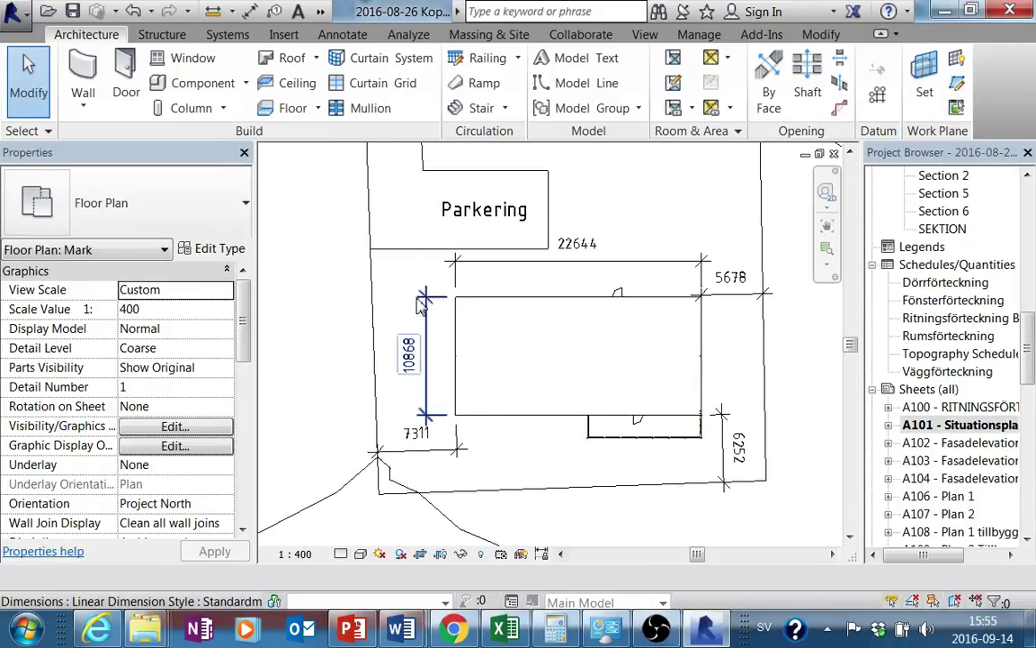
{"action": "scroll", "coordinate": [442, 456], "scroll_direction": "down", "scroll_amount": 2}
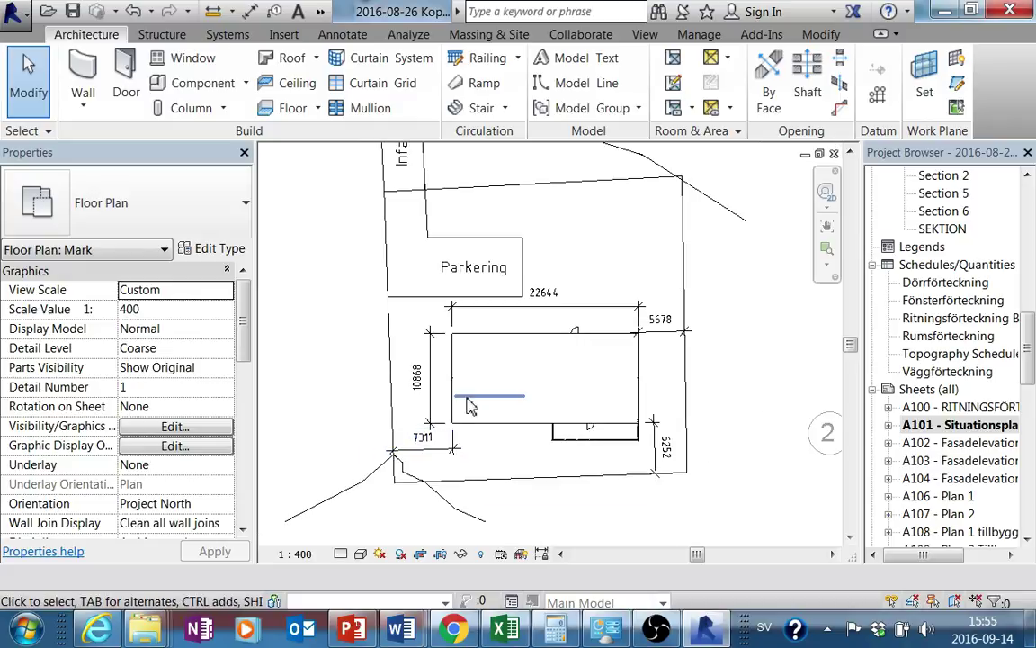
{"action": "middle_click_drag", "start_coordinate": [478, 456], "coordinate": [479, 405]}
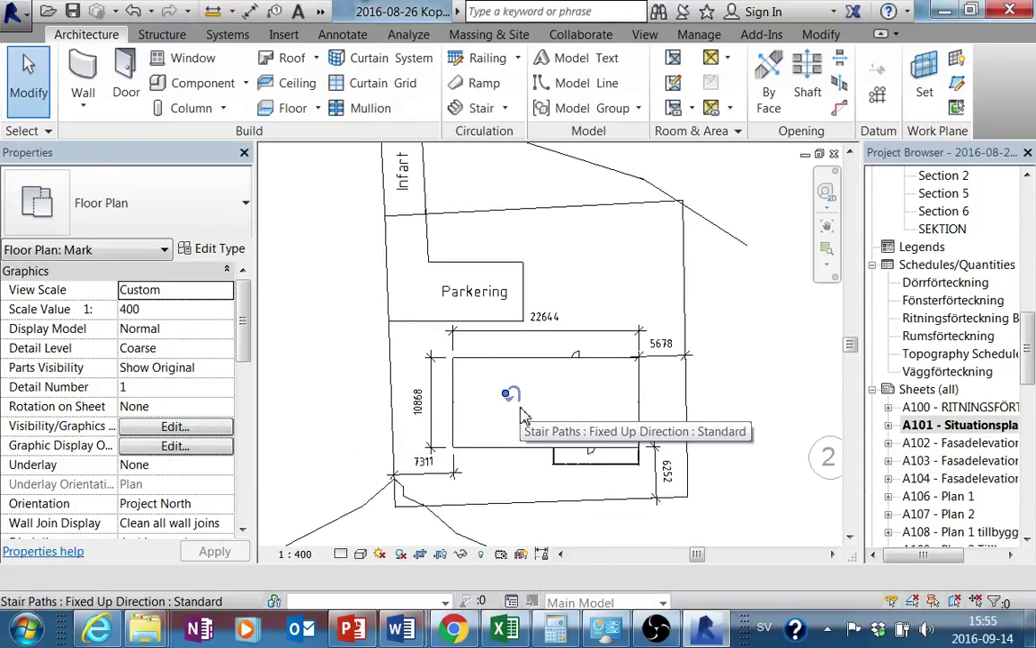
{"action": "middle_click_drag", "start_coordinate": [527, 379], "coordinate": [529, 416]}
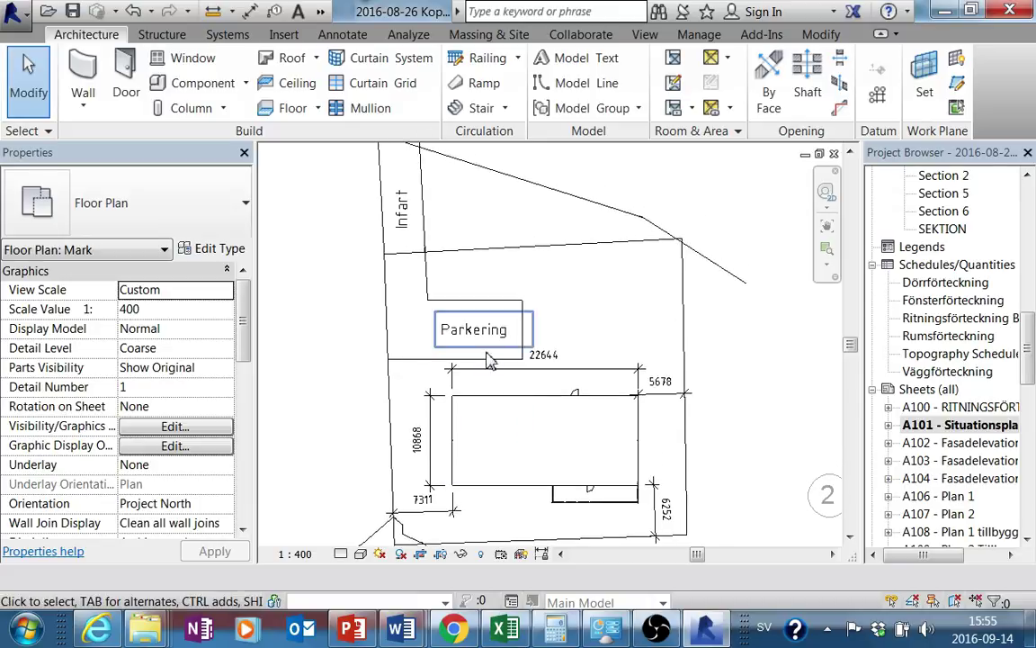
{"action": "middle_click_drag", "start_coordinate": [490, 352], "coordinate": [504, 377]}
{"action": "scroll", "coordinate": [499, 386], "scroll_direction": "down", "scroll_amount": 1}
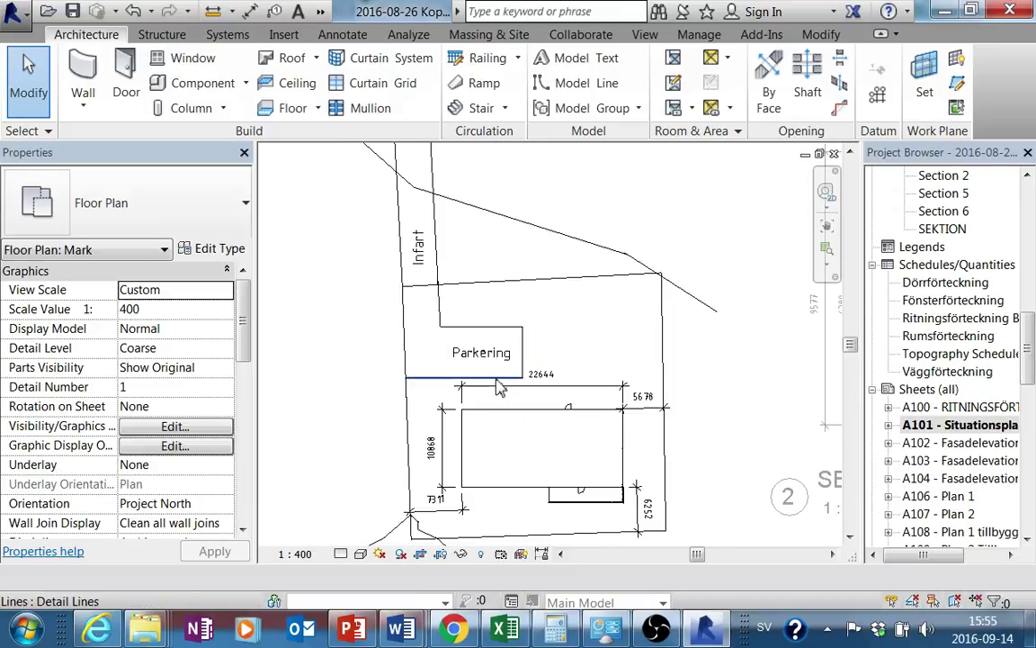
{"action": "key", "text": "Escape"}
Step: Inspect the masking region covering the building footprint, then clear the selection
{"action": "left_click", "coordinate": [567, 497]}
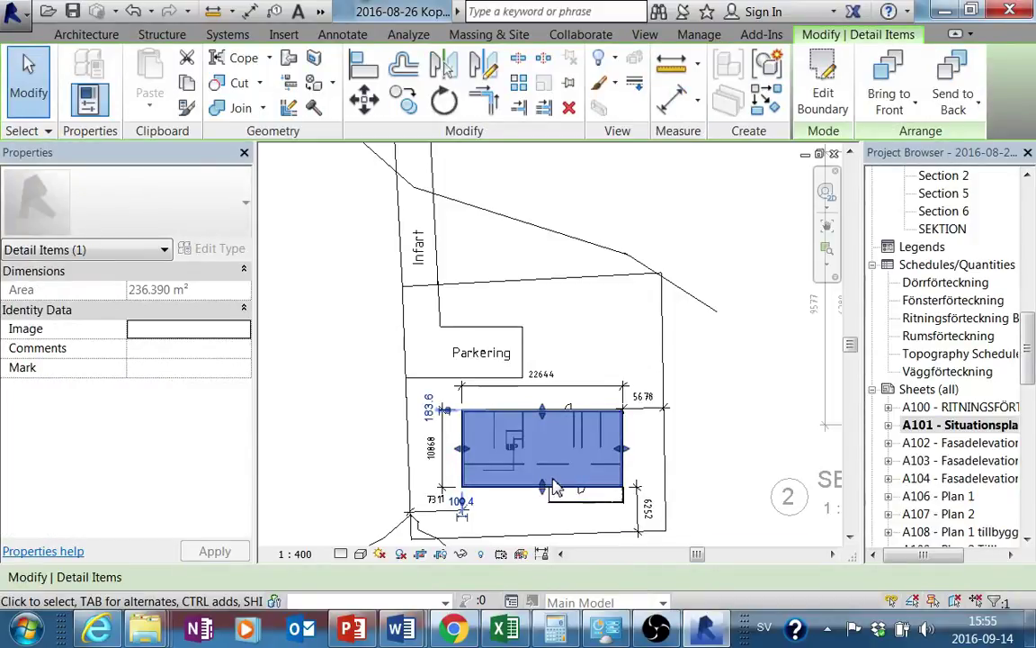
{"action": "scroll", "coordinate": [560, 476], "scroll_direction": "up", "scroll_amount": 2}
{"action": "scroll", "coordinate": [562, 465], "scroll_direction": "up", "scroll_amount": 1}
{"action": "scroll", "coordinate": [563, 457], "scroll_direction": "up", "scroll_amount": 2}
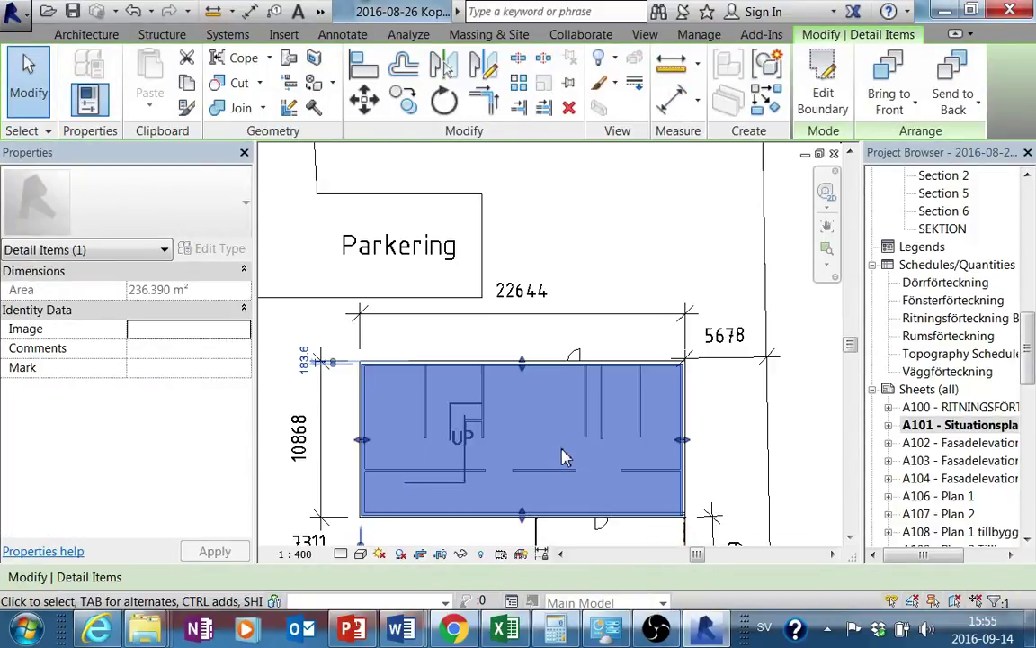
{"action": "key", "text": "Escape"}
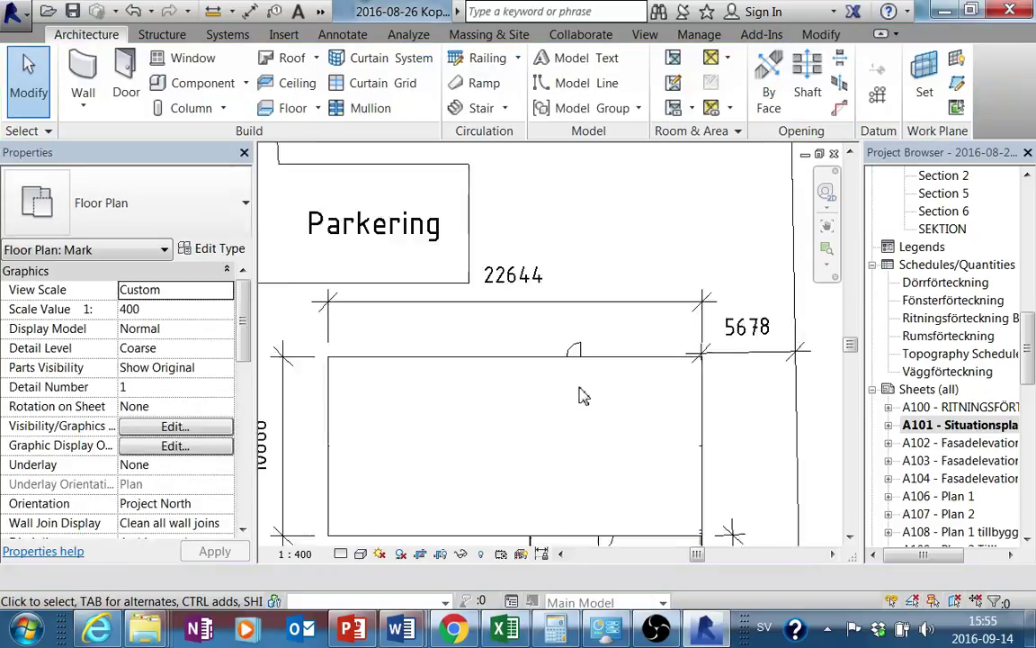
Step: Frame the building dimensions in the plan and return to sheet A101 at 1:400
{"action": "scroll", "coordinate": [580, 423], "scroll_direction": "down", "scroll_amount": 1}
{"action": "middle_click_drag", "start_coordinate": [585, 444], "coordinate": [589, 395]}
{"action": "scroll", "coordinate": [571, 457], "scroll_direction": "up", "scroll_amount": 1}
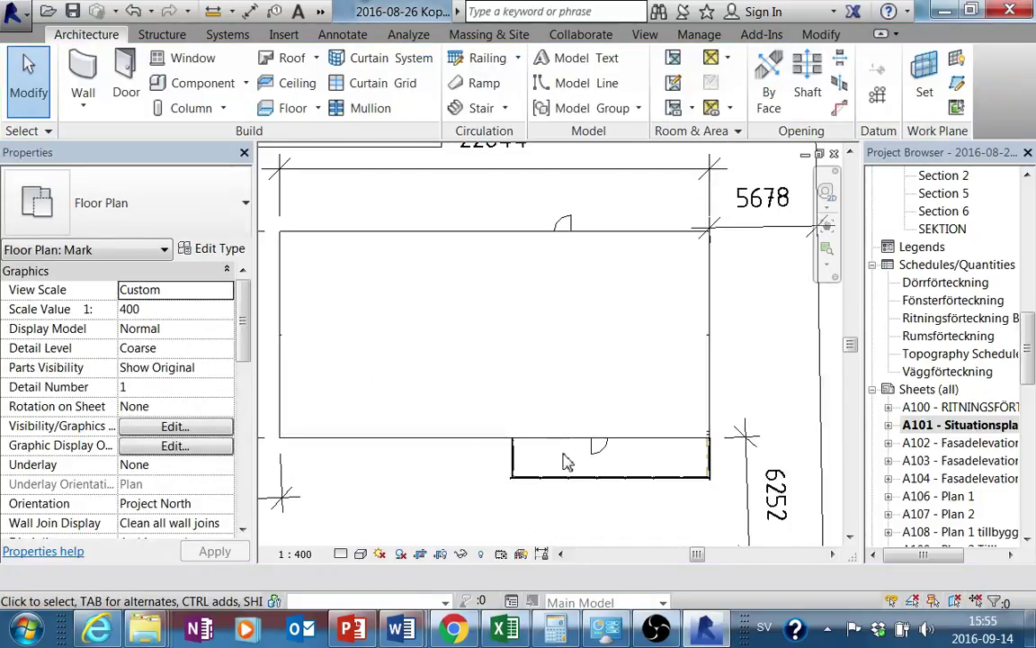
{"action": "scroll", "coordinate": [670, 443], "scroll_direction": "up", "scroll_amount": 1}
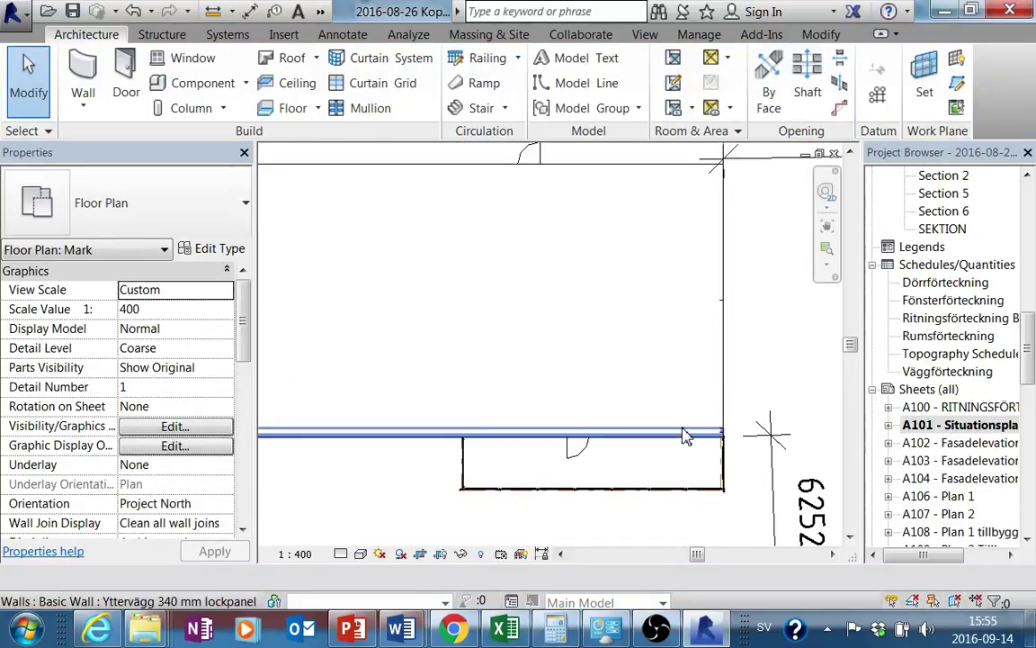
{"action": "scroll", "coordinate": [687, 418], "scroll_direction": "down", "scroll_amount": 2}
{"action": "middle_click_drag", "start_coordinate": [686, 427], "coordinate": [686, 438]}
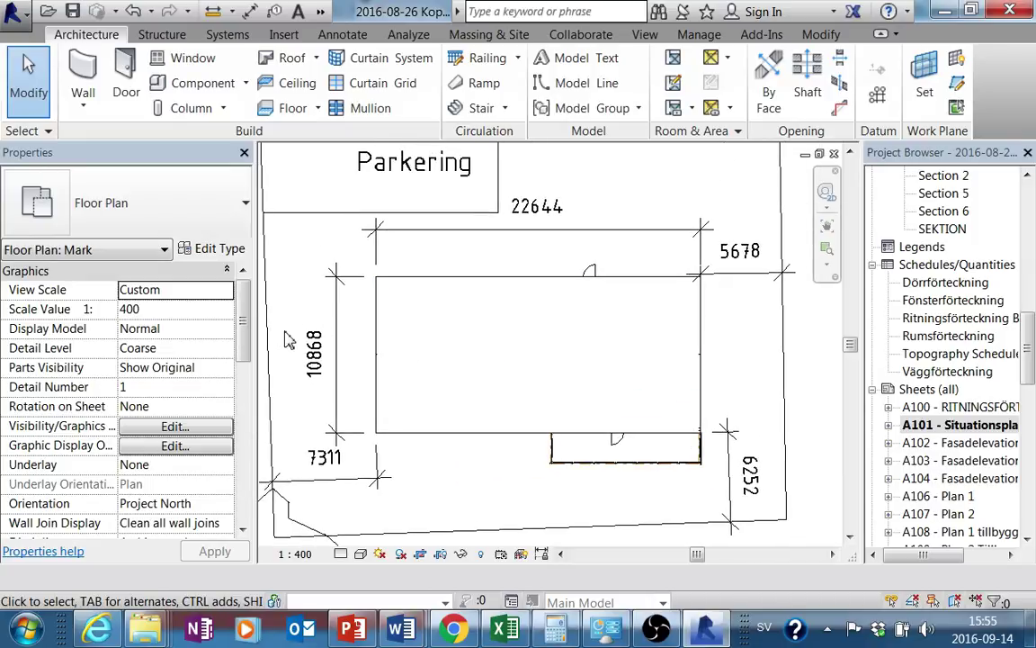
{"action": "middle_click_drag", "start_coordinate": [502, 377], "coordinate": [504, 379]}
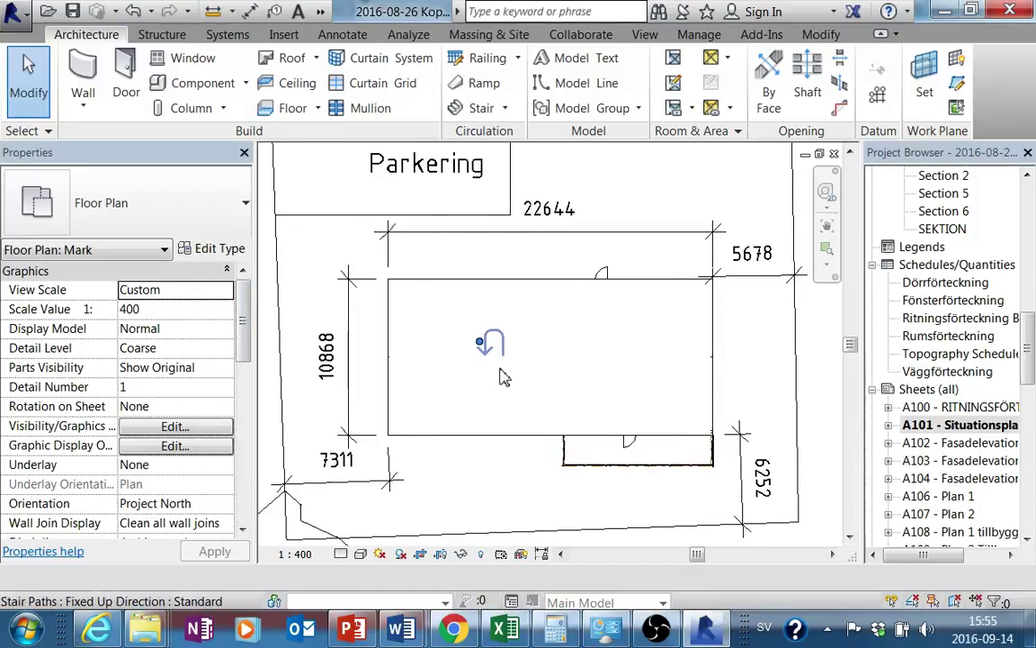
{"action": "scroll", "coordinate": [504, 377], "scroll_direction": "down", "scroll_amount": 1}
{"action": "left_click_drag", "start_coordinate": [1032, 351], "coordinate": [1030, 216]}
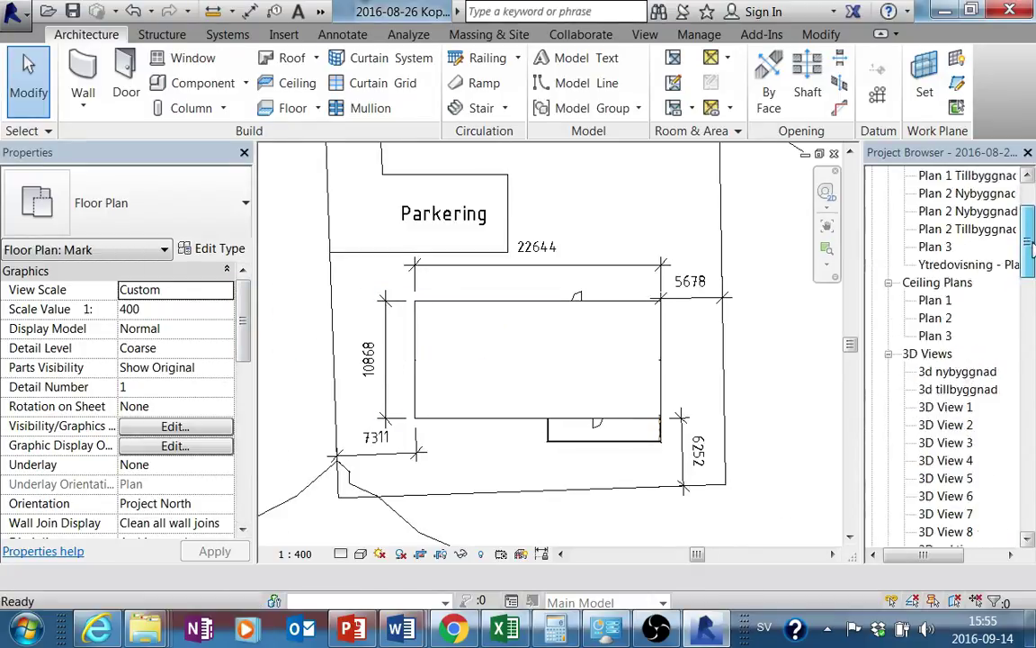
{"action": "left_click_drag", "start_coordinate": [241, 316], "coordinate": [241, 457]}
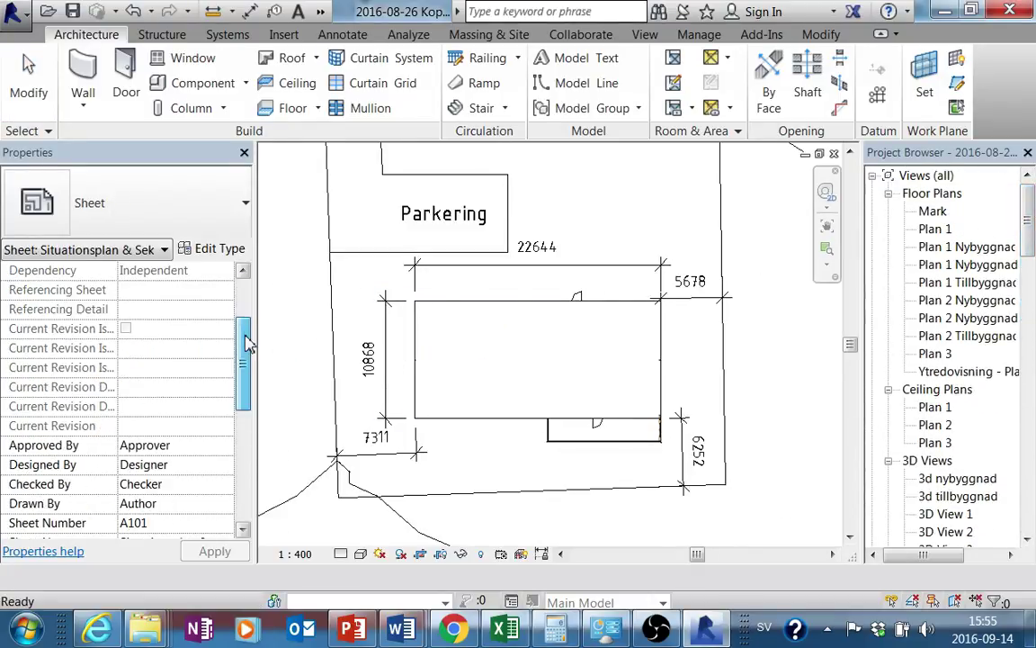
Step: Activate the Mark view and review its View Range, closing it unchanged
{"action": "double_click", "coordinate": [403, 357]}
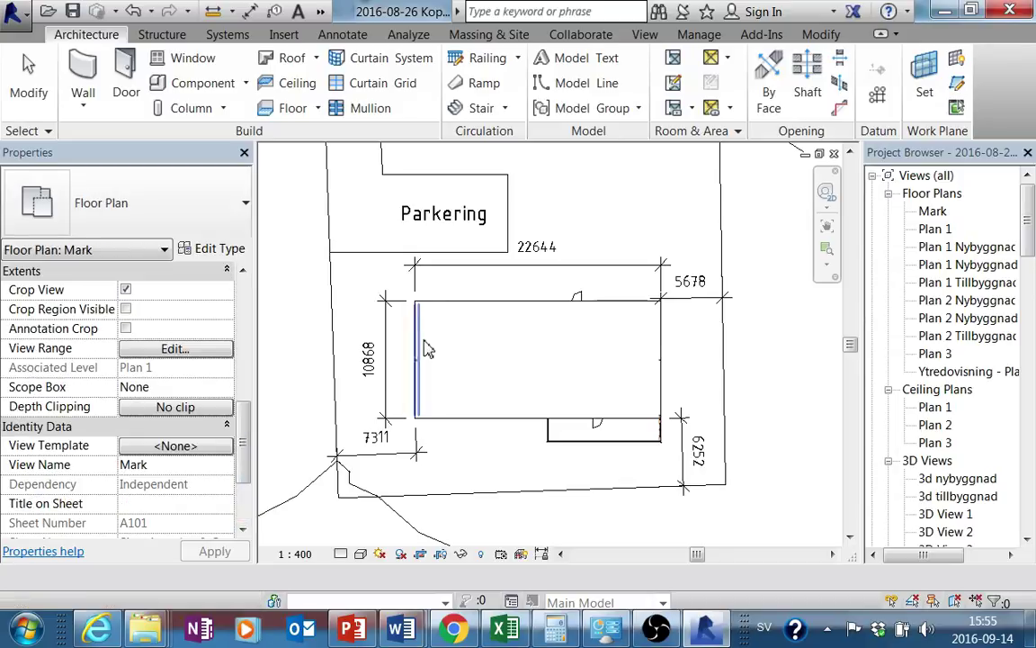
{"action": "left_click", "coordinate": [212, 357]}
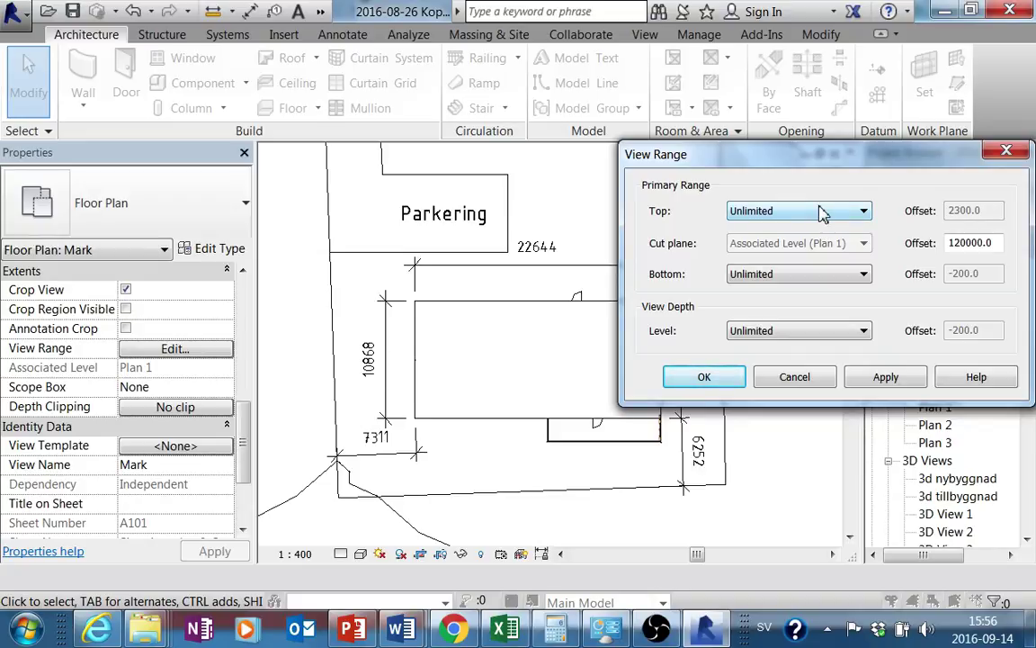
{"action": "left_click", "coordinate": [821, 213]}
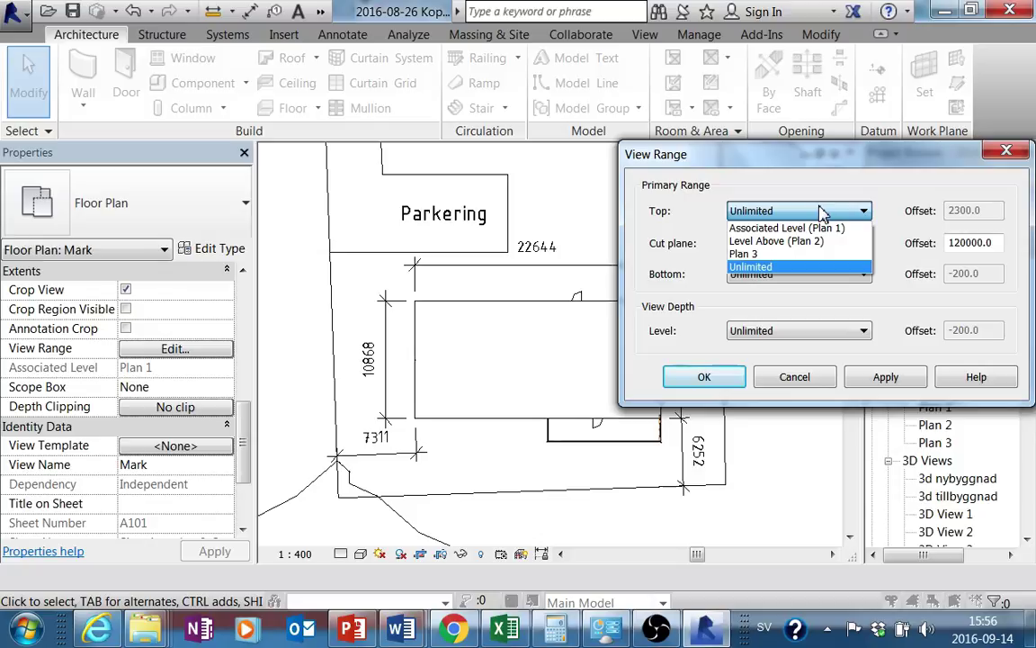
{"action": "left_click", "coordinate": [752, 266]}
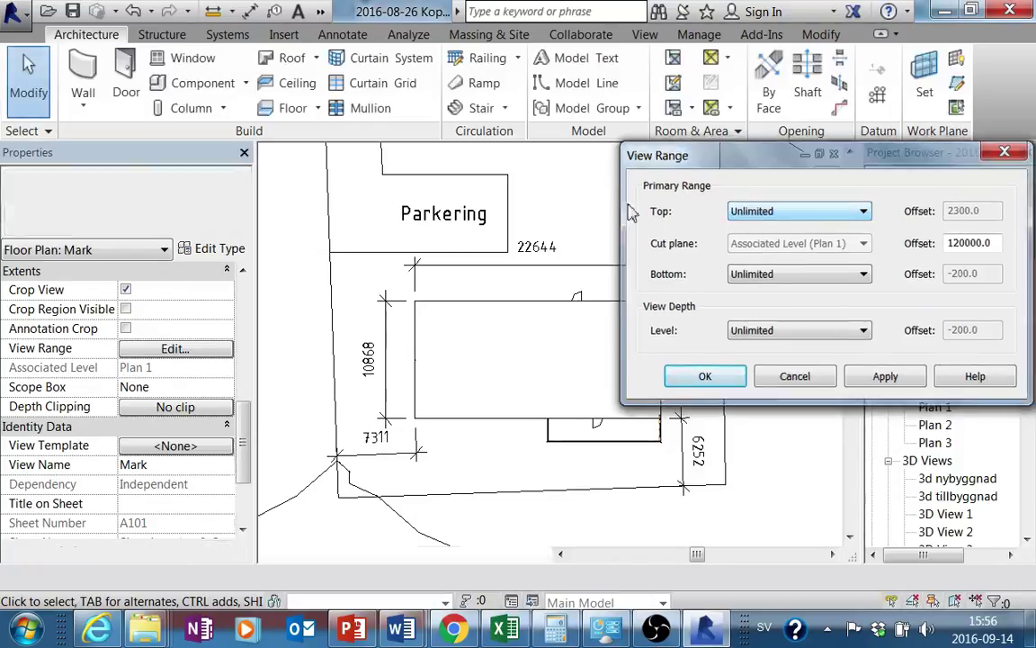
{"action": "left_click", "coordinate": [704, 377]}
{"action": "left_click", "coordinate": [505, 181]}
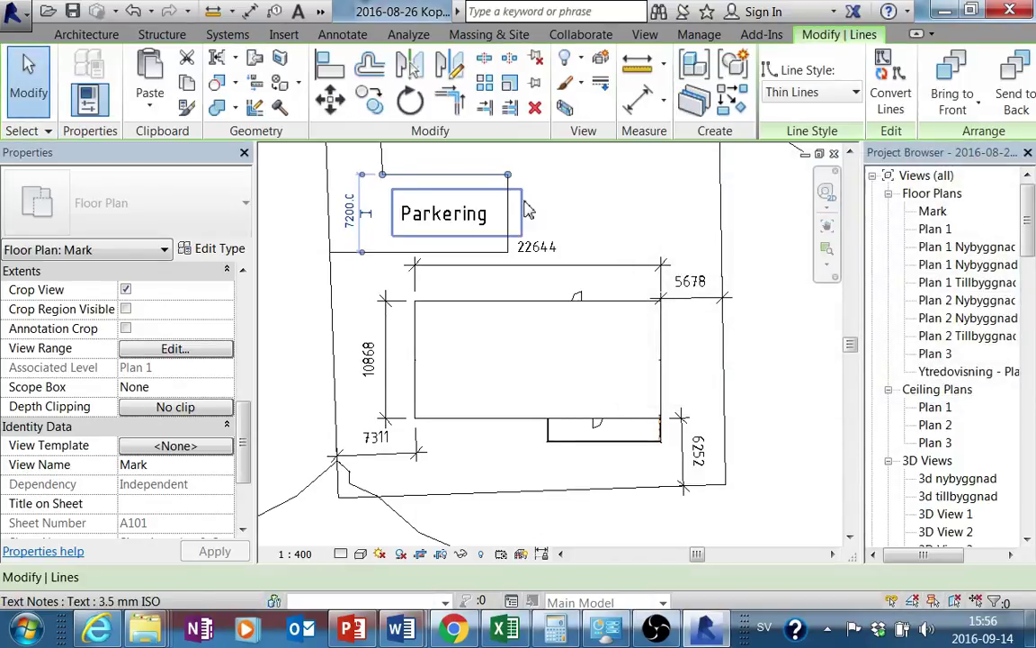
{"action": "scroll", "coordinate": [527, 272], "scroll_direction": "down", "scroll_amount": 3}
{"action": "key", "text": "Escape"}
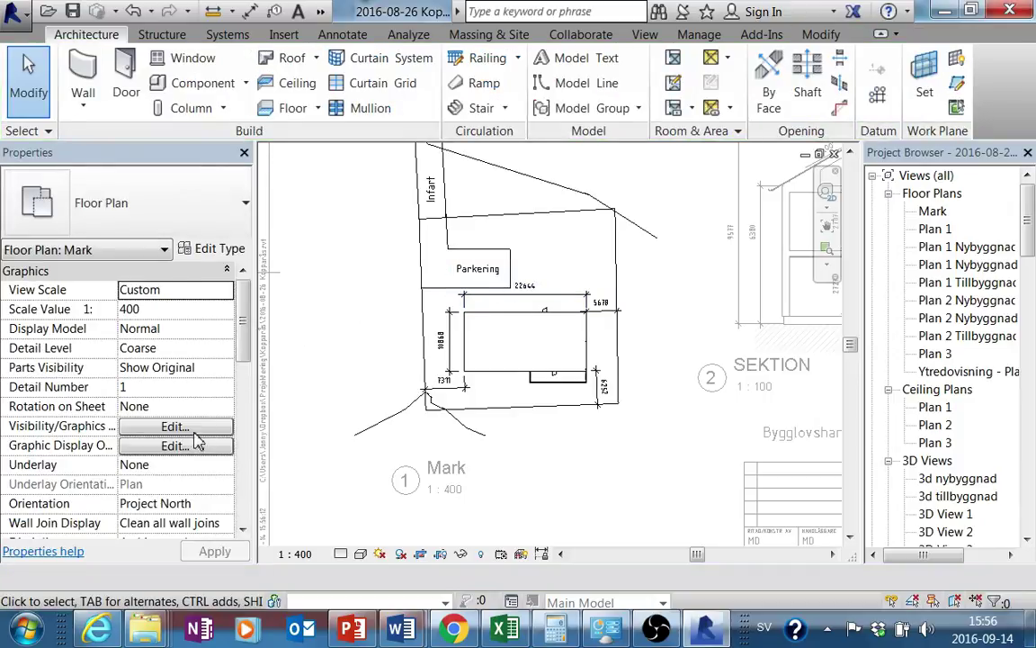
{"action": "left_click_drag", "start_coordinate": [246, 364], "coordinate": [246, 439]}
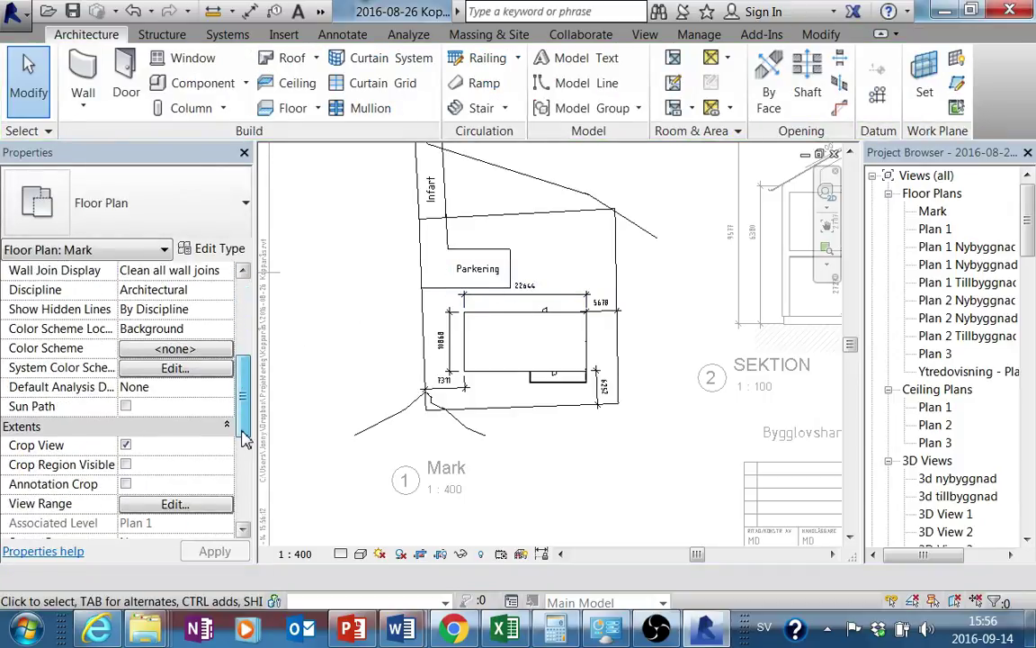
Step: Set View Range top, bottom and depth to Plan 1 (top 2300, cut 1200, bottom -200)
{"action": "left_click", "coordinate": [206, 505]}
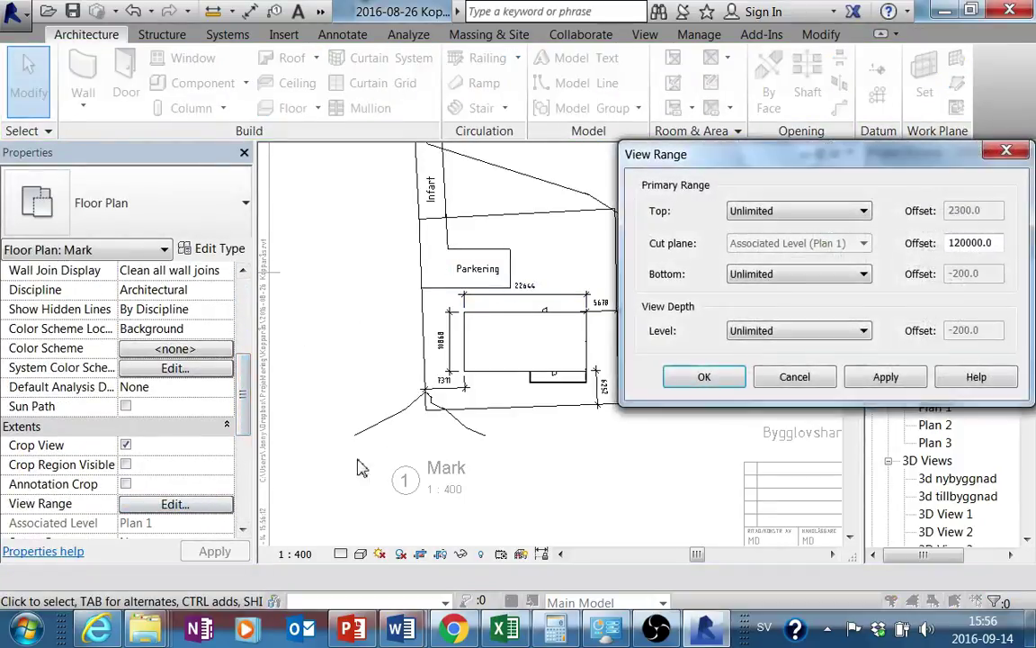
{"action": "left_click", "coordinate": [771, 208]}
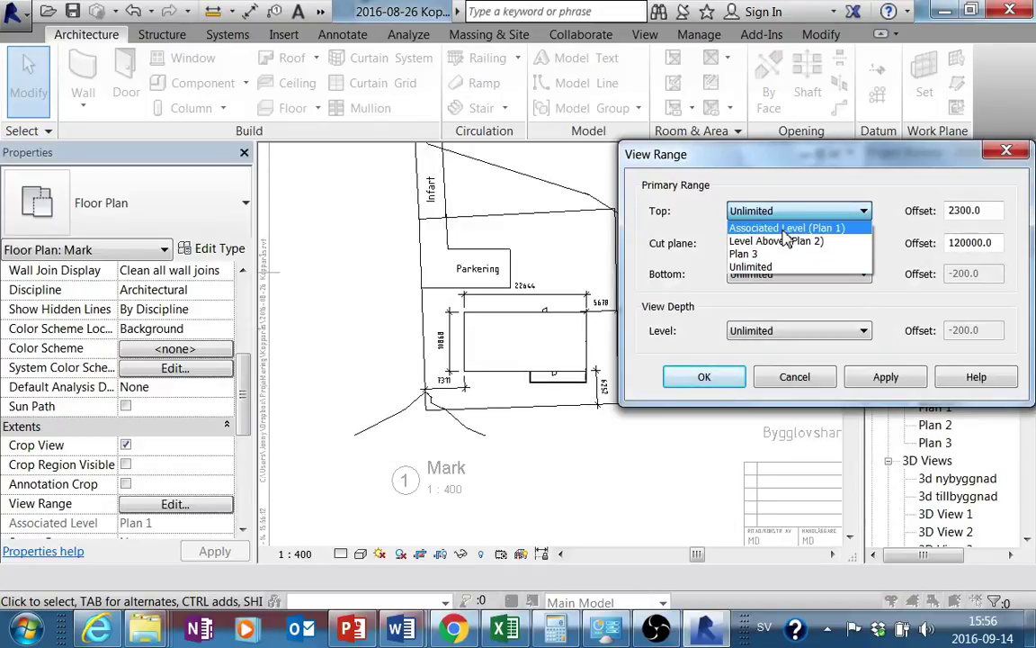
{"action": "left_click", "coordinate": [781, 225]}
{"action": "left_click", "coordinate": [779, 274]}
{"action": "left_click", "coordinate": [778, 291]}
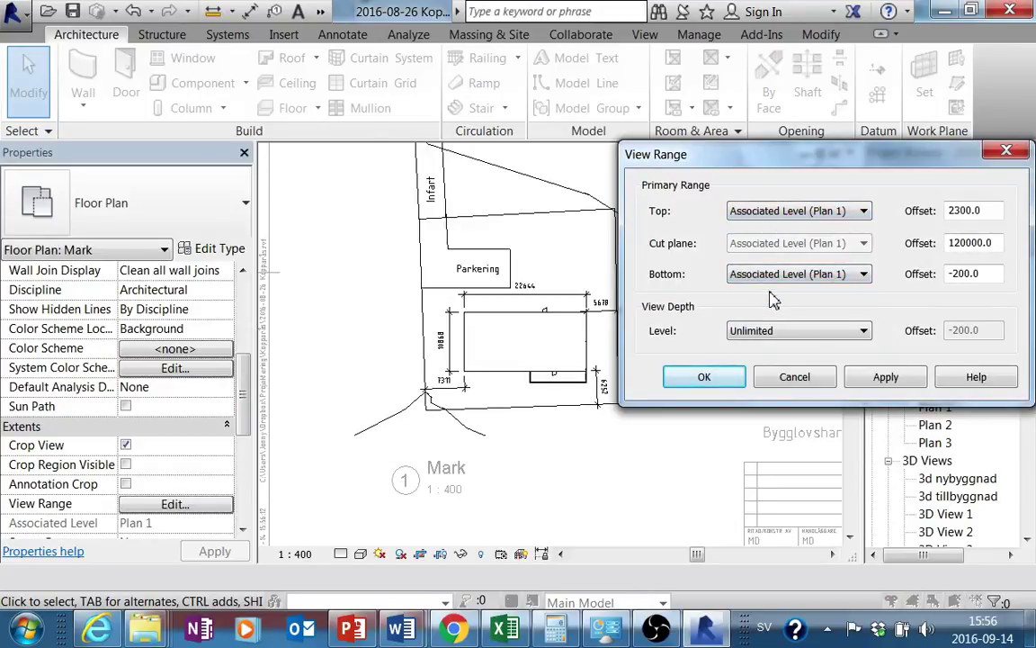
{"action": "left_click", "coordinate": [772, 339]}
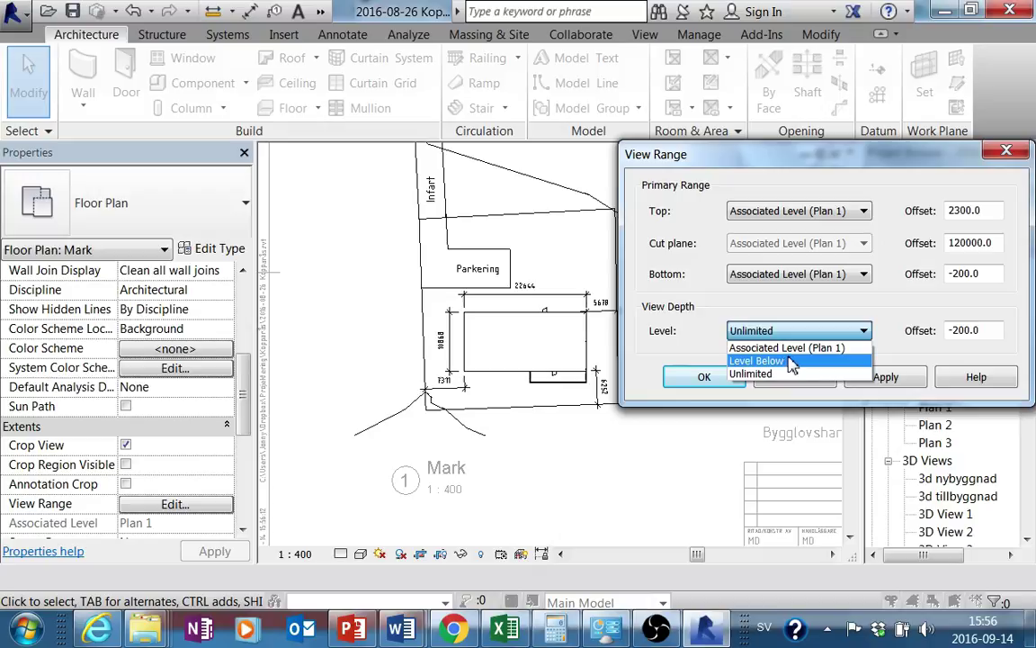
{"action": "left_click", "coordinate": [788, 348]}
{"action": "type", "text": "1200"}
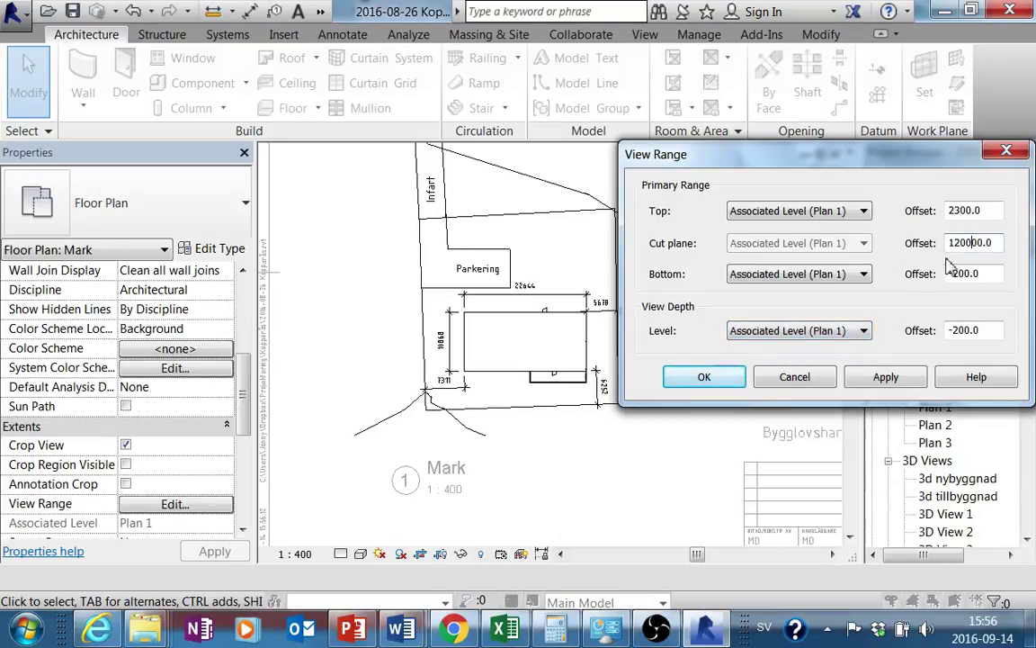
{"action": "left_click", "coordinate": [887, 382]}
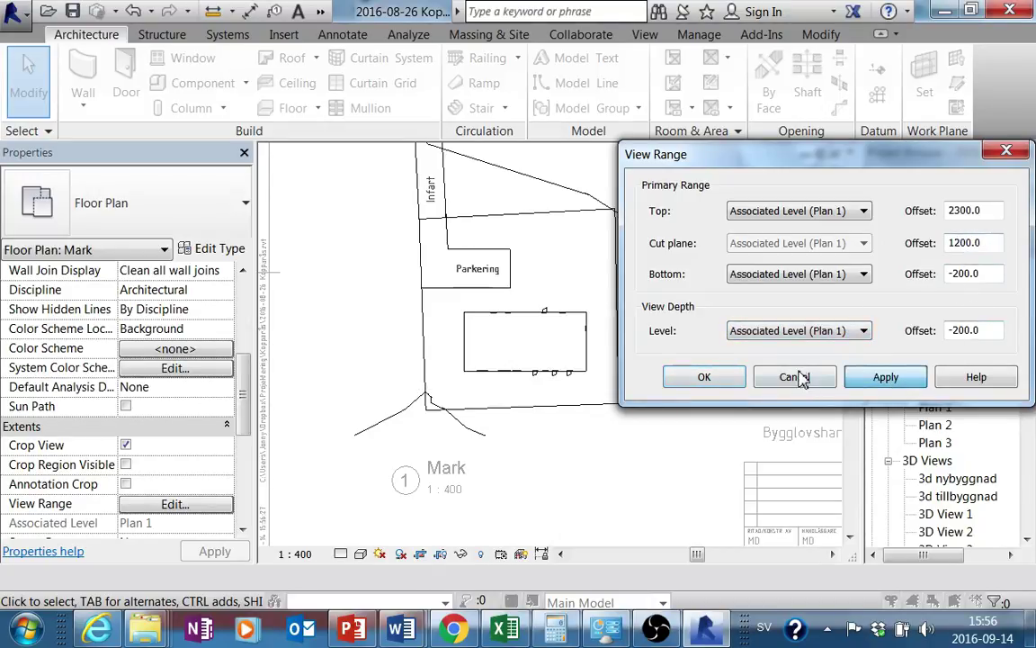
{"action": "left_click", "coordinate": [733, 382]}
{"action": "scroll", "coordinate": [551, 385], "scroll_direction": "up", "scroll_amount": 2}
Step: Undo the Plan 1 view range change with Ctrl+Z
{"action": "scroll", "coordinate": [552, 387], "scroll_direction": "up", "scroll_amount": 3}
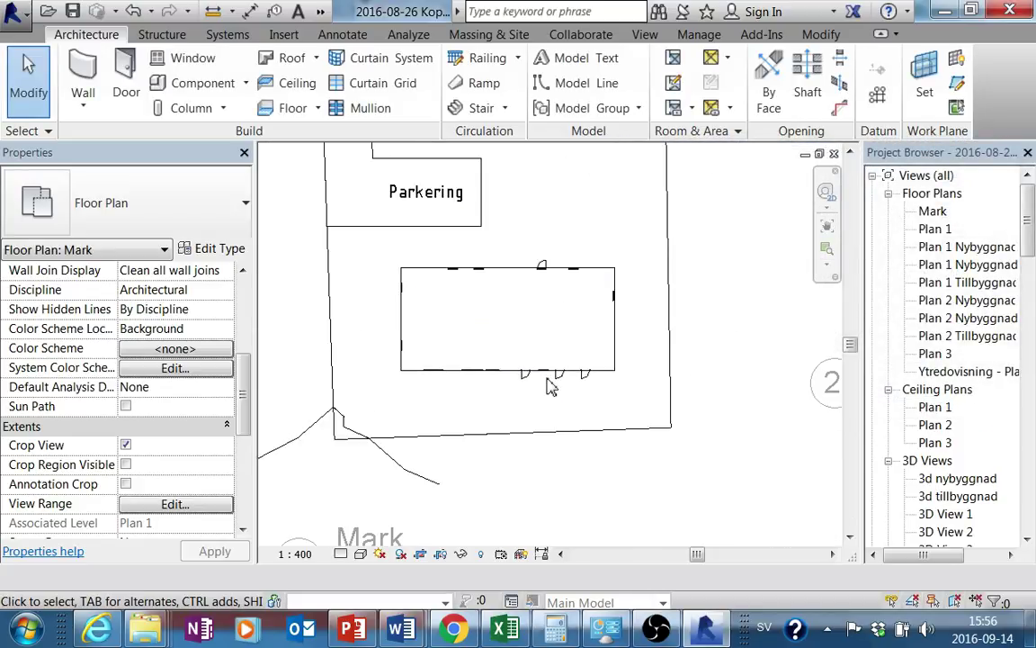
{"action": "scroll", "coordinate": [551, 387], "scroll_direction": "up", "scroll_amount": 2}
{"action": "middle_click_drag", "start_coordinate": [551, 387], "coordinate": [612, 427]}
{"action": "scroll", "coordinate": [613, 428], "scroll_direction": "down", "scroll_amount": 2}
{"action": "scroll", "coordinate": [380, 500], "scroll_direction": "down", "scroll_amount": 1}
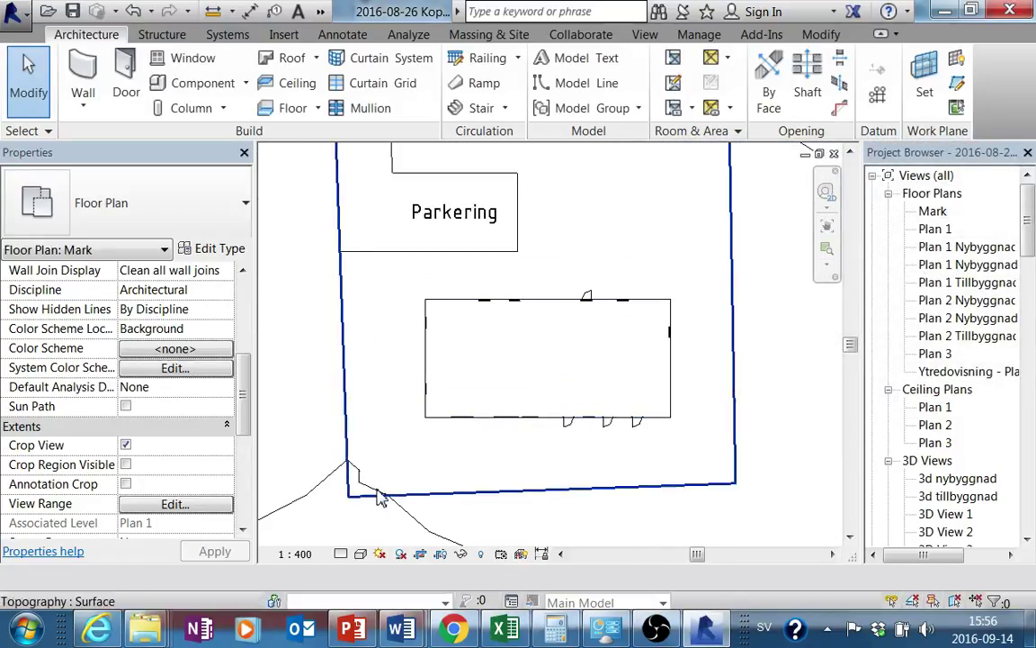
{"action": "key", "text": "ctrl+z"}
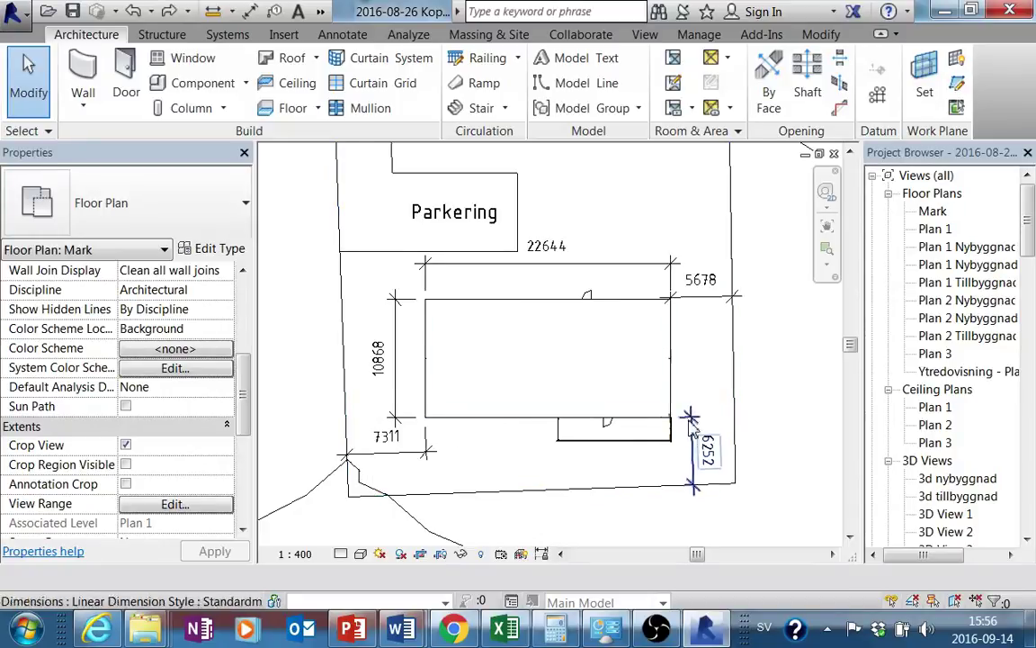
Step: Zoom in on the building dimensions 22644, 10868, 5678, 7311 and 6252
{"action": "middle_click_drag", "start_coordinate": [684, 346], "coordinate": [654, 427]}
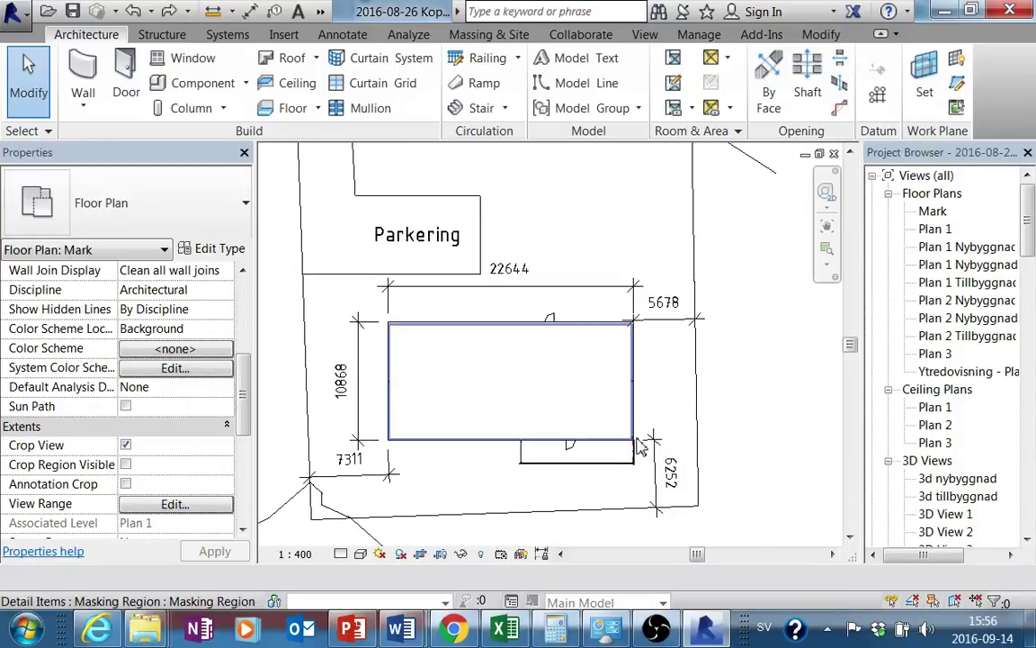
{"action": "scroll", "coordinate": [662, 466], "scroll_direction": "up", "scroll_amount": 1}
{"action": "scroll", "coordinate": [635, 430], "scroll_direction": "up", "scroll_amount": 1}
{"action": "scroll", "coordinate": [630, 427], "scroll_direction": "up", "scroll_amount": 1}
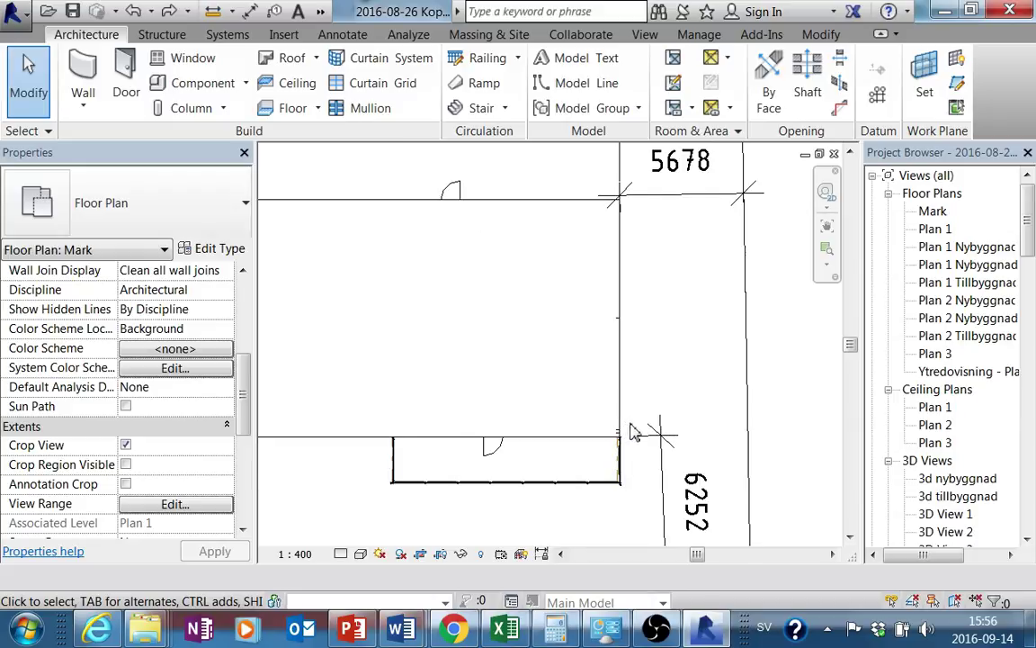
{"action": "scroll", "coordinate": [637, 432], "scroll_direction": "up", "scroll_amount": 1}
{"action": "scroll", "coordinate": [576, 382], "scroll_direction": "down", "scroll_amount": 1, "text": "ctrl"}
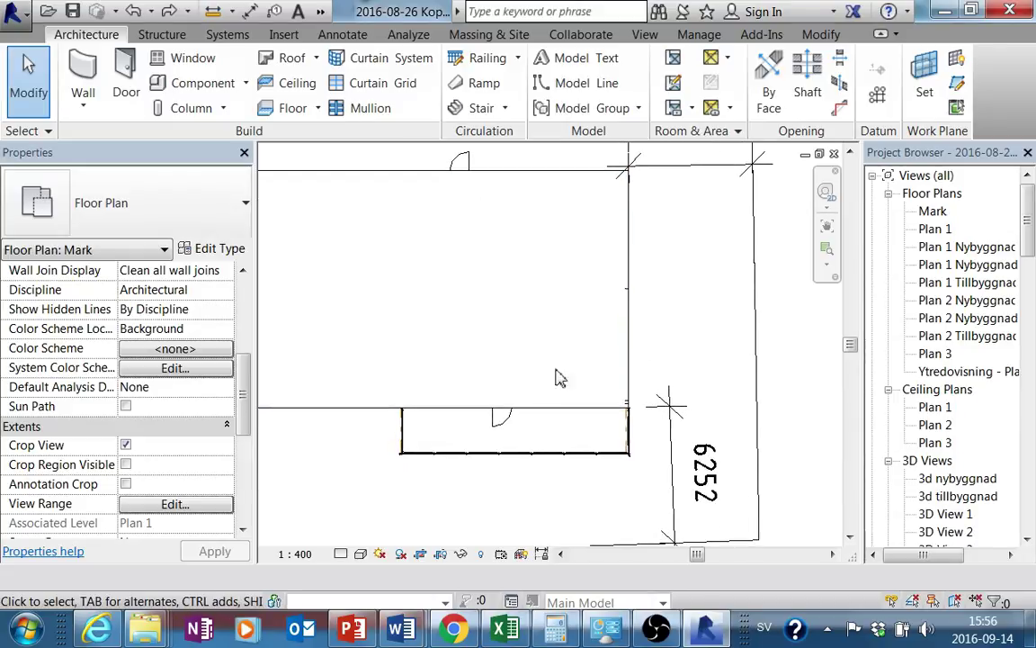
{"action": "left_click_drag", "start_coordinate": [243, 381], "coordinate": [243, 423]}
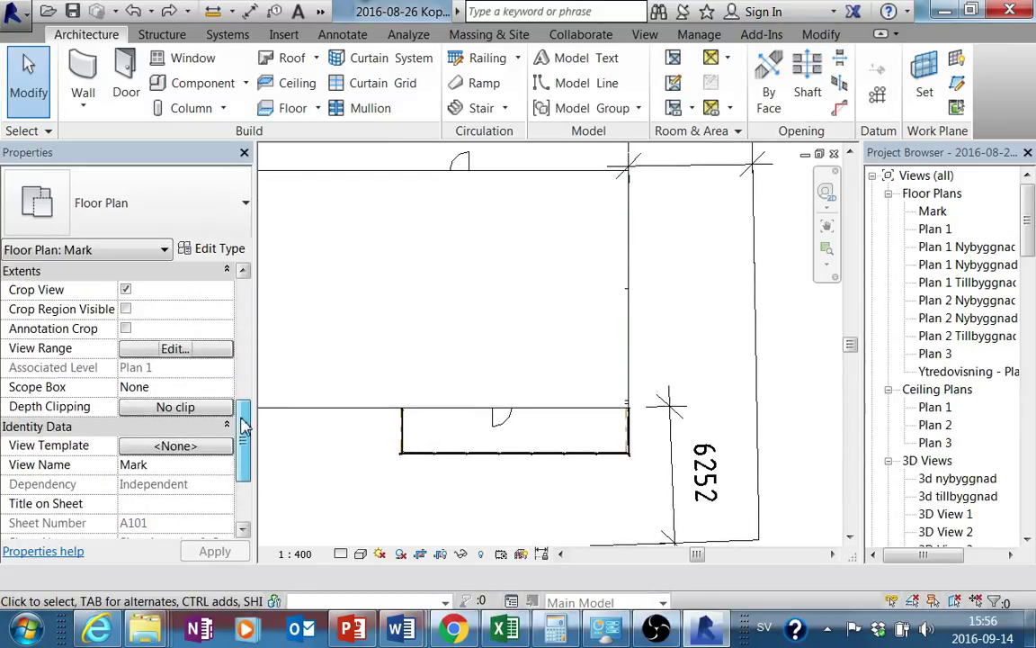
{"action": "middle_click_drag", "start_coordinate": [576, 423], "coordinate": [612, 429]}
{"action": "scroll", "coordinate": [576, 421], "scroll_direction": "down", "scroll_amount": 2}
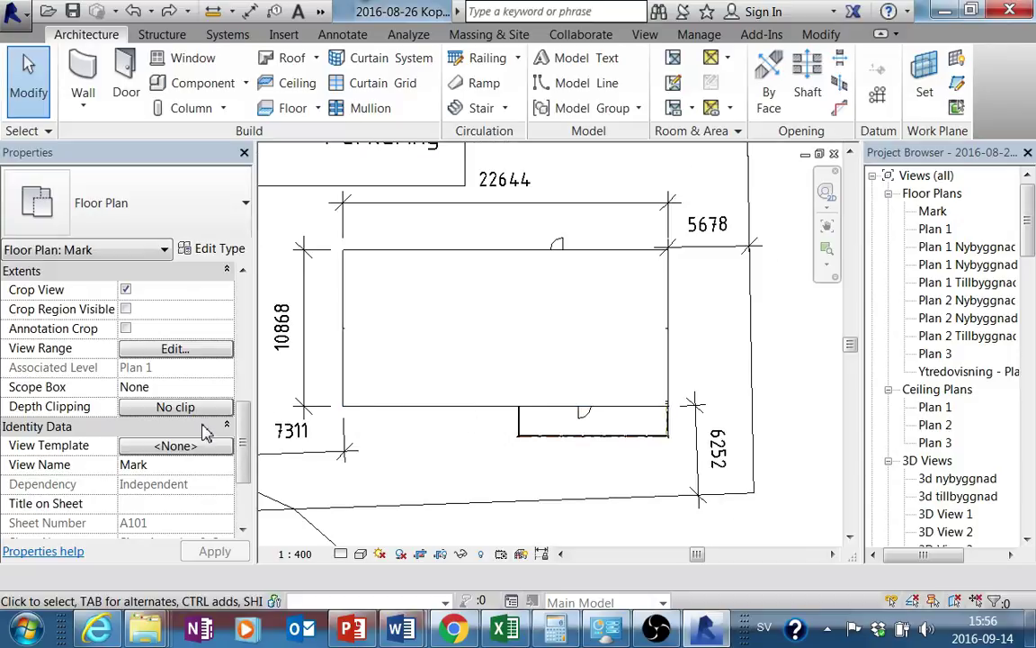
{"action": "left_click", "coordinate": [480, 554]}
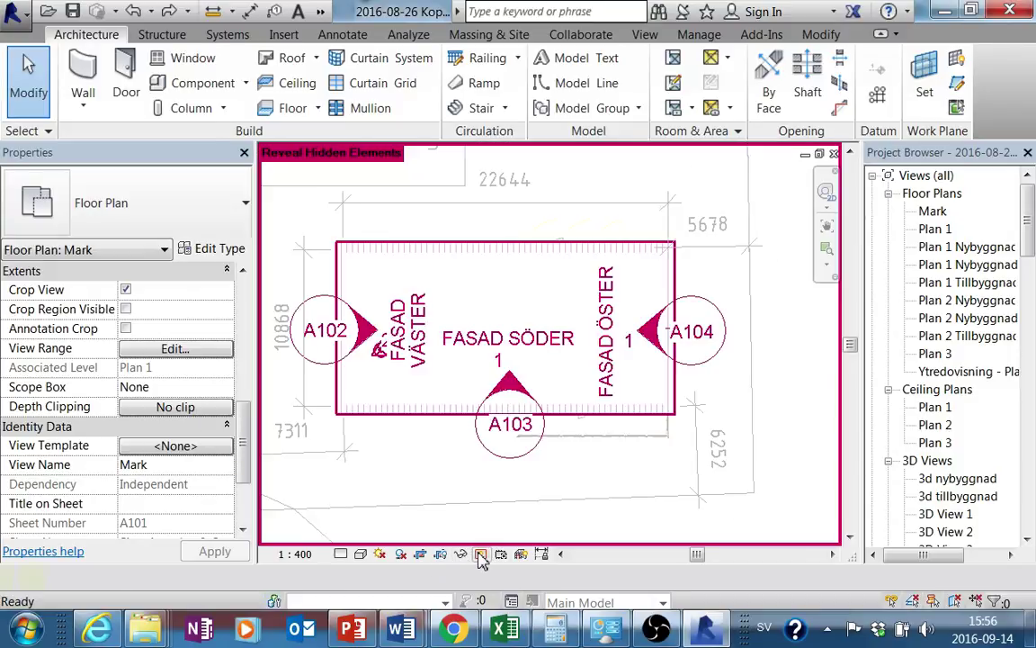
{"action": "left_click", "coordinate": [391, 414]}
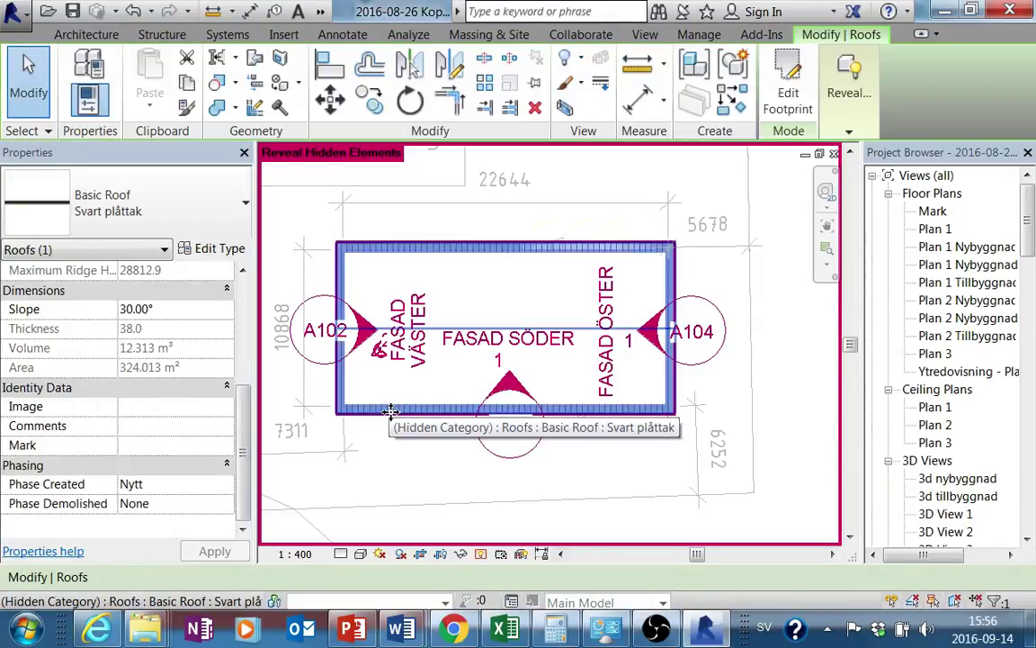
{"action": "scroll", "coordinate": [391, 430], "scroll_direction": "up", "scroll_amount": 4}
{"action": "middle_click_drag", "start_coordinate": [396, 435], "coordinate": [494, 475]}
{"action": "scroll", "coordinate": [465, 439], "scroll_direction": "down", "scroll_amount": 3}
{"action": "left_click", "coordinate": [494, 475]}
{"action": "scroll", "coordinate": [431, 500], "scroll_direction": "up", "scroll_amount": 2}
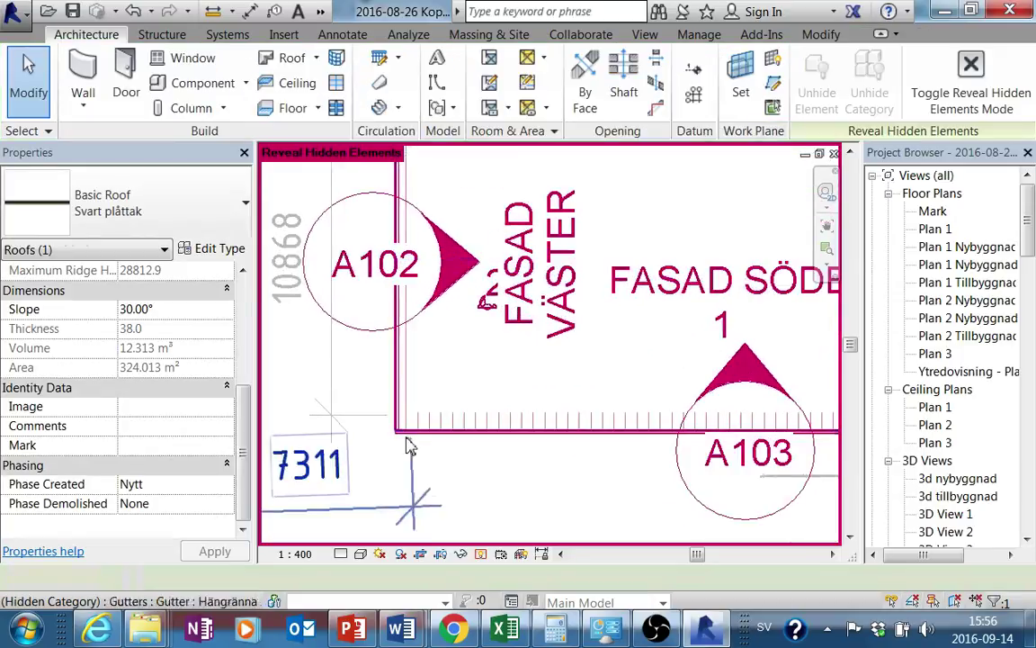
{"action": "scroll", "coordinate": [431, 500], "scroll_direction": "up", "scroll_amount": 1}
{"action": "scroll", "coordinate": [430, 500], "scroll_direction": "up", "scroll_amount": 1}
{"action": "scroll", "coordinate": [420, 491], "scroll_direction": "up", "scroll_amount": 1}
{"action": "scroll", "coordinate": [420, 490], "scroll_direction": "up", "scroll_amount": 1}
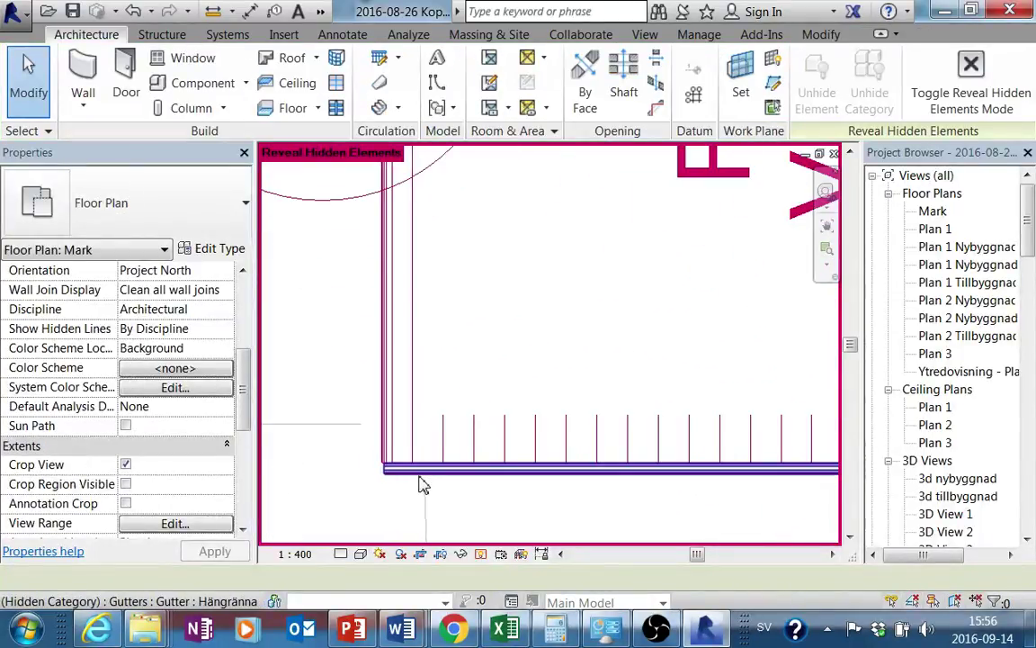
{"action": "scroll", "coordinate": [423, 490], "scroll_direction": "up", "scroll_amount": 1}
{"action": "scroll", "coordinate": [421, 487], "scroll_direction": "down", "scroll_amount": 1}
{"action": "scroll", "coordinate": [421, 484], "scroll_direction": "down", "scroll_amount": 1}
{"action": "scroll", "coordinate": [432, 493], "scroll_direction": "down", "scroll_amount": 1}
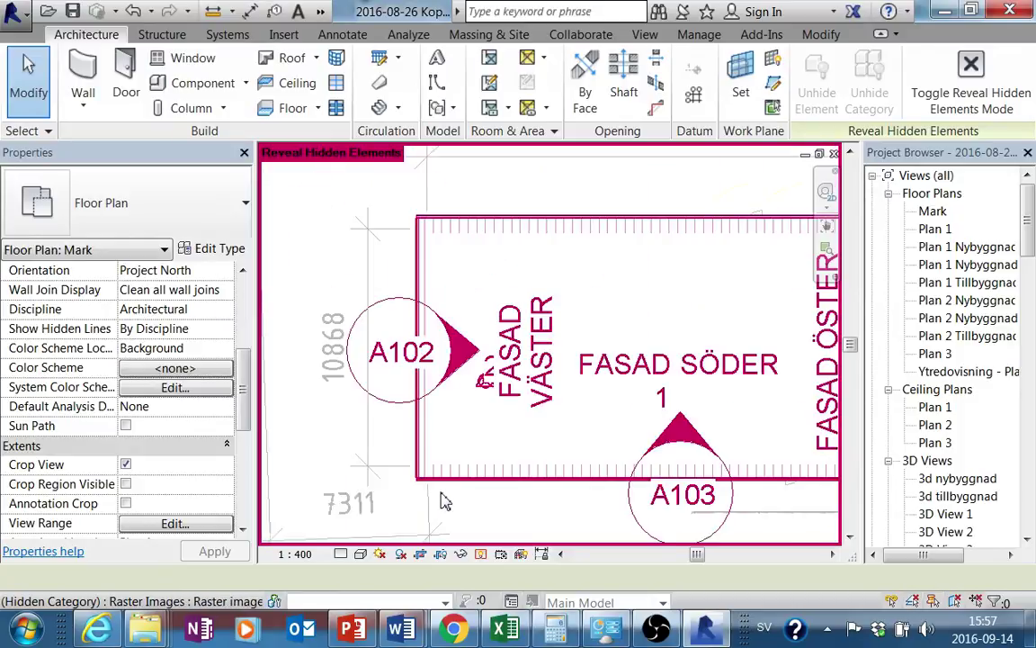
{"action": "left_click", "coordinate": [481, 556]}
Step: Leave the site plan viewport and bring the SEKTION section into view on sheet A101
{"action": "scroll", "coordinate": [474, 444], "scroll_direction": "down", "scroll_amount": 3}
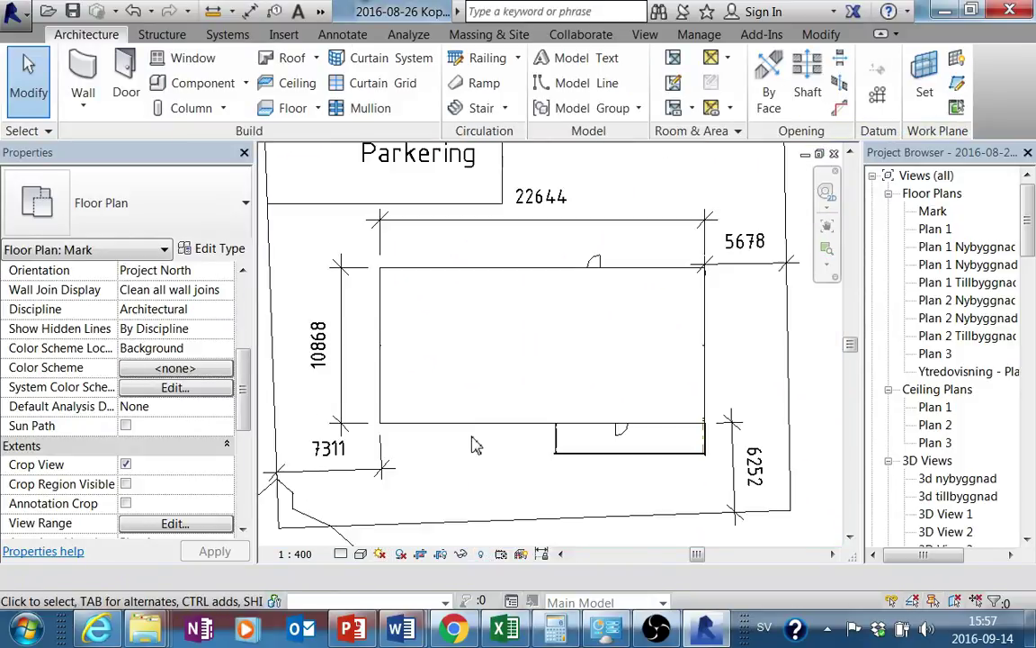
{"action": "scroll", "coordinate": [476, 454], "scroll_direction": "down", "scroll_amount": 1}
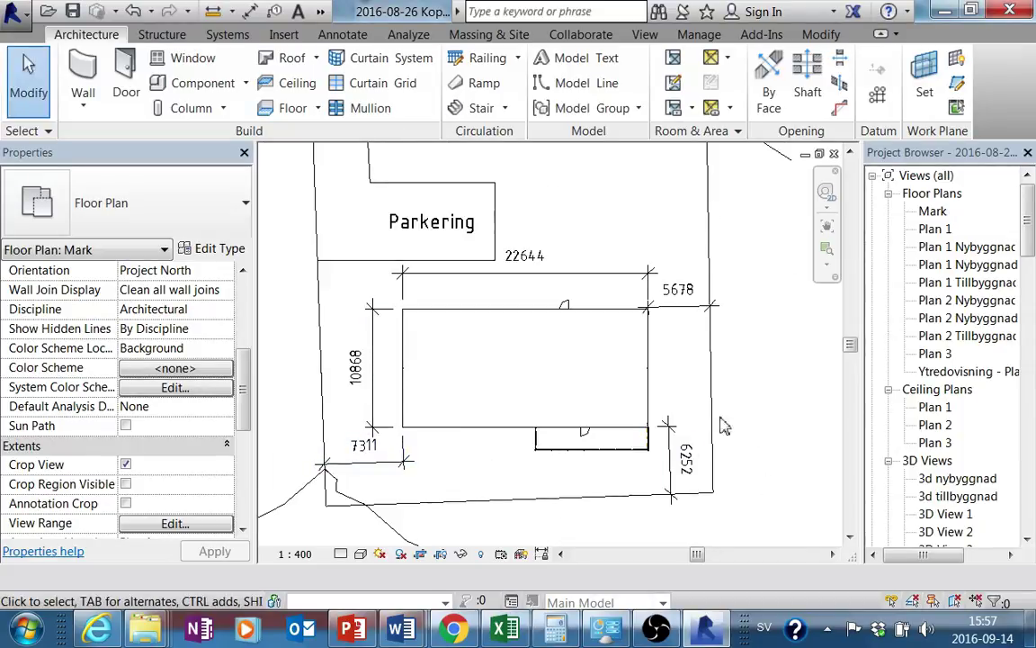
{"action": "mouse_move", "coordinate": [609, 424]}
{"action": "middle_mouse_down"}
{"action": "mouse_move", "coordinate": [625, 436]}
{"action": "mouse_move", "coordinate": [458, 436]}
{"action": "mouse_move", "coordinate": [460, 450]}
{"action": "mouse_move", "coordinate": [511, 487]}
{"action": "middle_mouse_up"}
{"action": "scroll", "coordinate": [615, 442], "scroll_direction": "down", "scroll_amount": 1}
{"action": "double_click", "coordinate": [435, 483]}
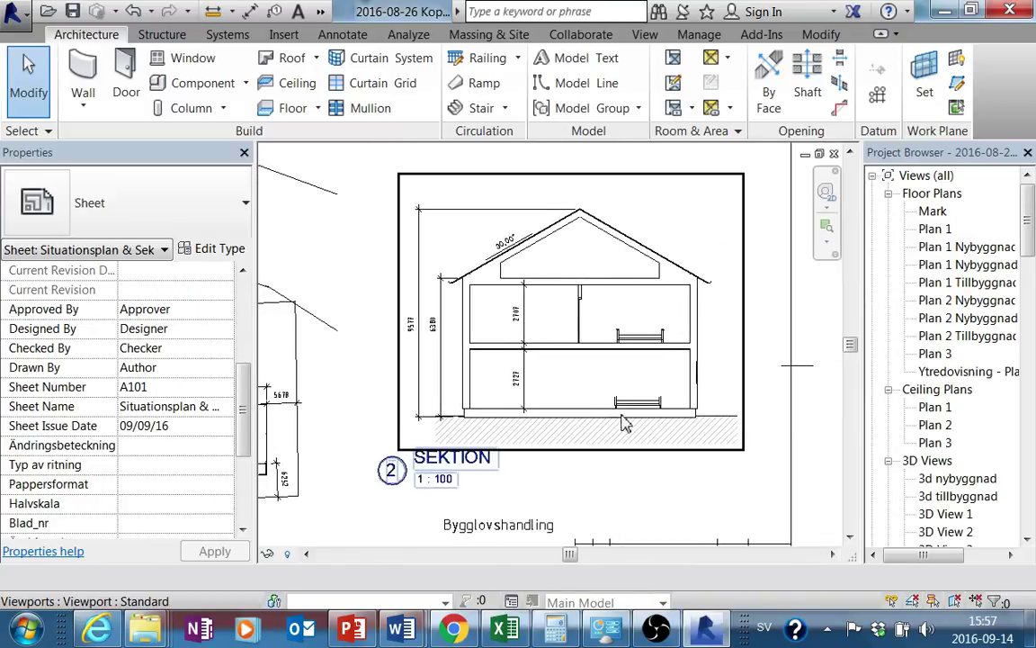
{"action": "scroll", "coordinate": [624, 421], "scroll_direction": "up", "scroll_amount": 2}
{"action": "scroll", "coordinate": [648, 470], "scroll_direction": "up", "scroll_amount": 1}
{"action": "middle_click_drag", "start_coordinate": [480, 335], "coordinate": [484, 340]}
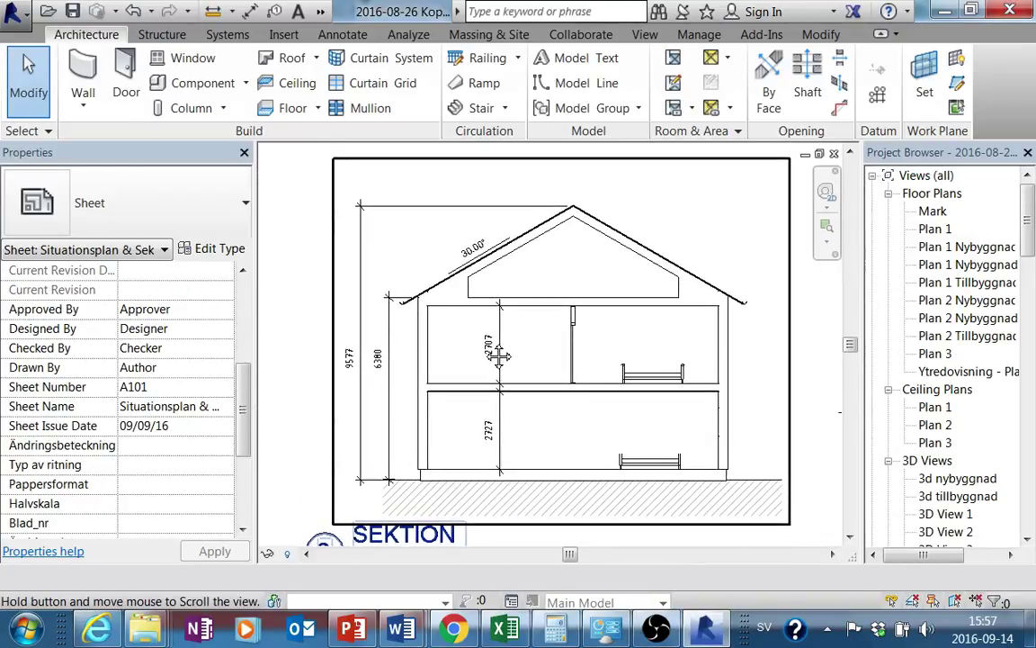
{"action": "scroll", "coordinate": [369, 439], "scroll_direction": "up", "scroll_amount": 1}
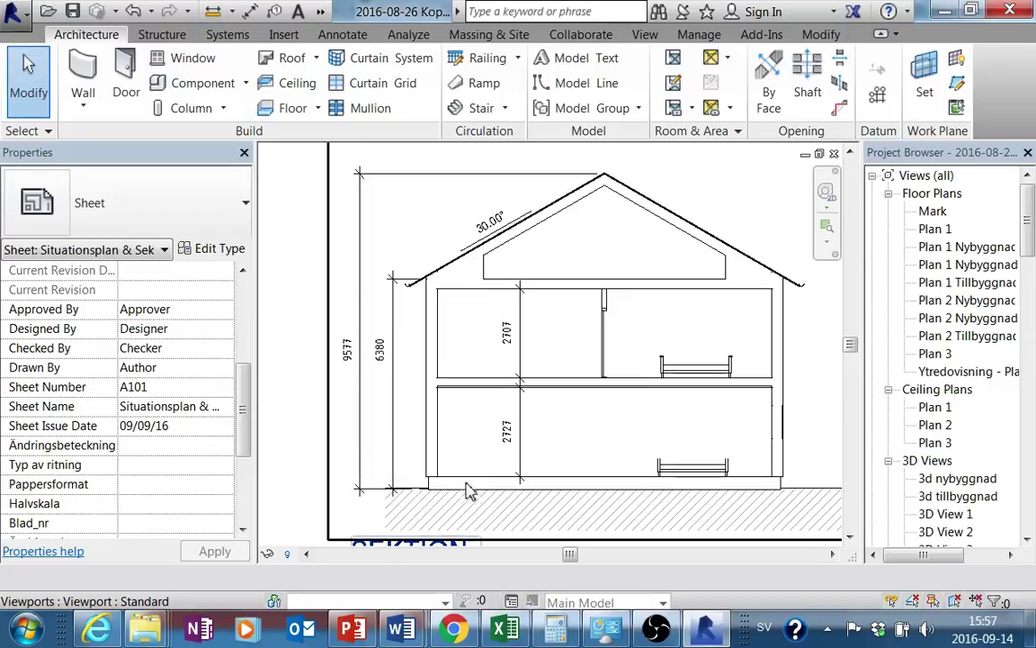
{"action": "middle_click_drag", "start_coordinate": [467, 491], "coordinate": [457, 506]}
{"action": "scroll", "coordinate": [419, 513], "scroll_direction": "up", "scroll_amount": 2}
{"action": "scroll", "coordinate": [428, 521], "scroll_direction": "up", "scroll_amount": 1}
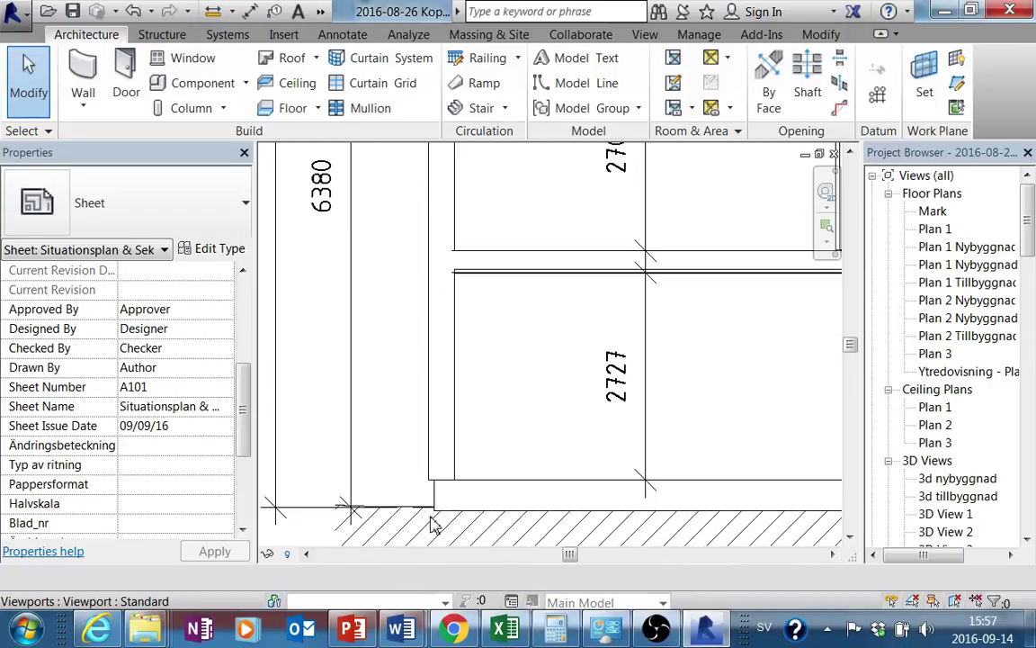
{"action": "scroll", "coordinate": [429, 522], "scroll_direction": "down", "scroll_amount": 2}
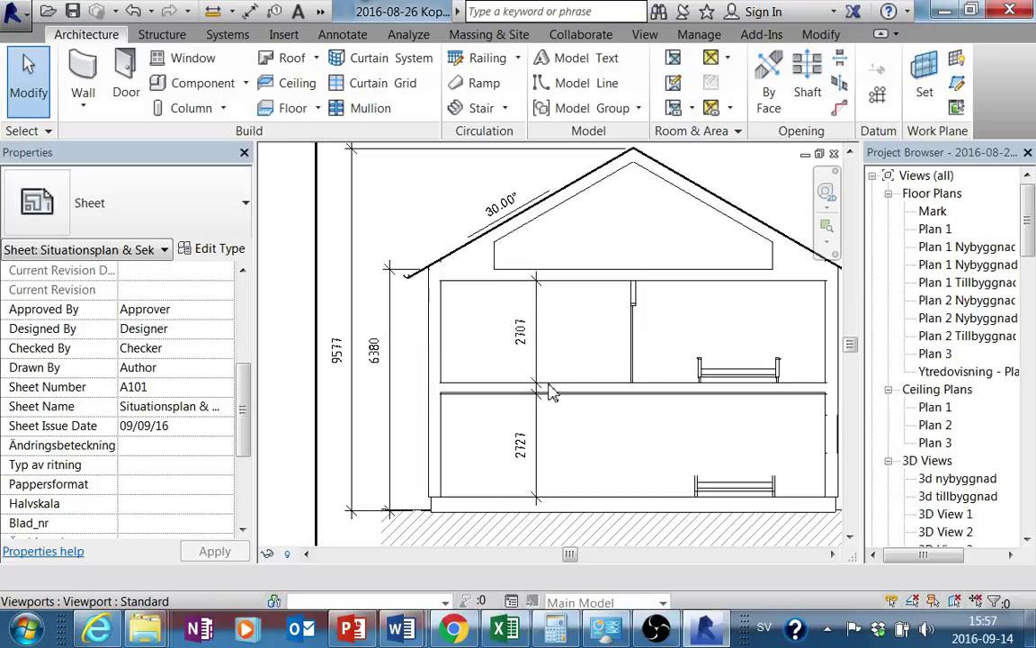
{"action": "scroll", "coordinate": [531, 351], "scroll_direction": "down", "scroll_amount": 1}
{"action": "scroll", "coordinate": [459, 260], "scroll_direction": "up", "scroll_amount": 3}
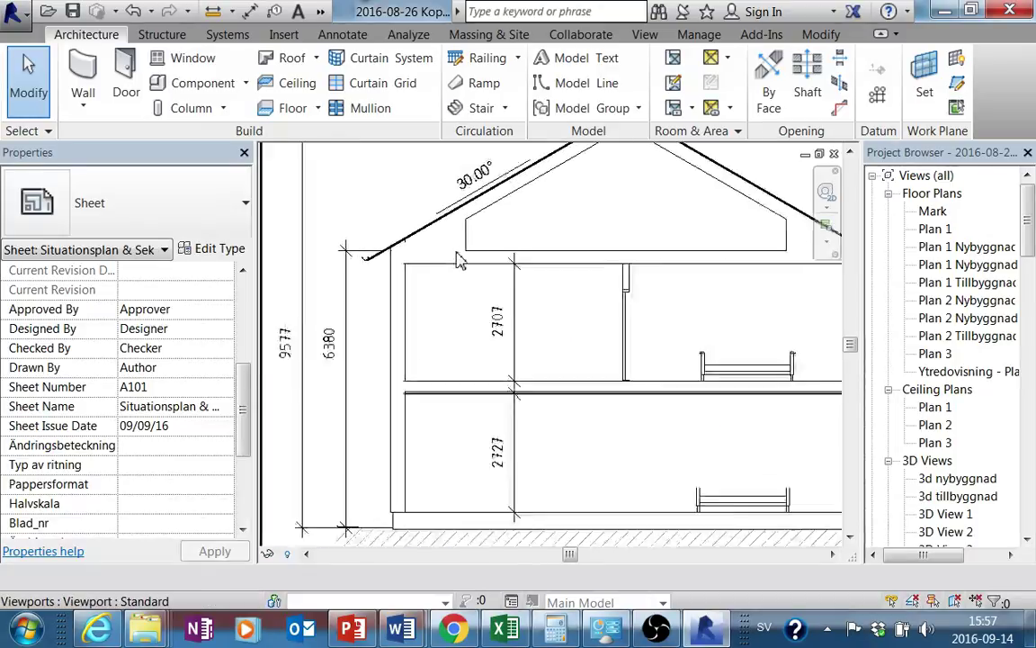
{"action": "scroll", "coordinate": [461, 263], "scroll_direction": "up", "scroll_amount": 1}
{"action": "scroll", "coordinate": [477, 270], "scroll_direction": "up", "scroll_amount": 1}
{"action": "scroll", "coordinate": [474, 267], "scroll_direction": "up", "scroll_amount": 1}
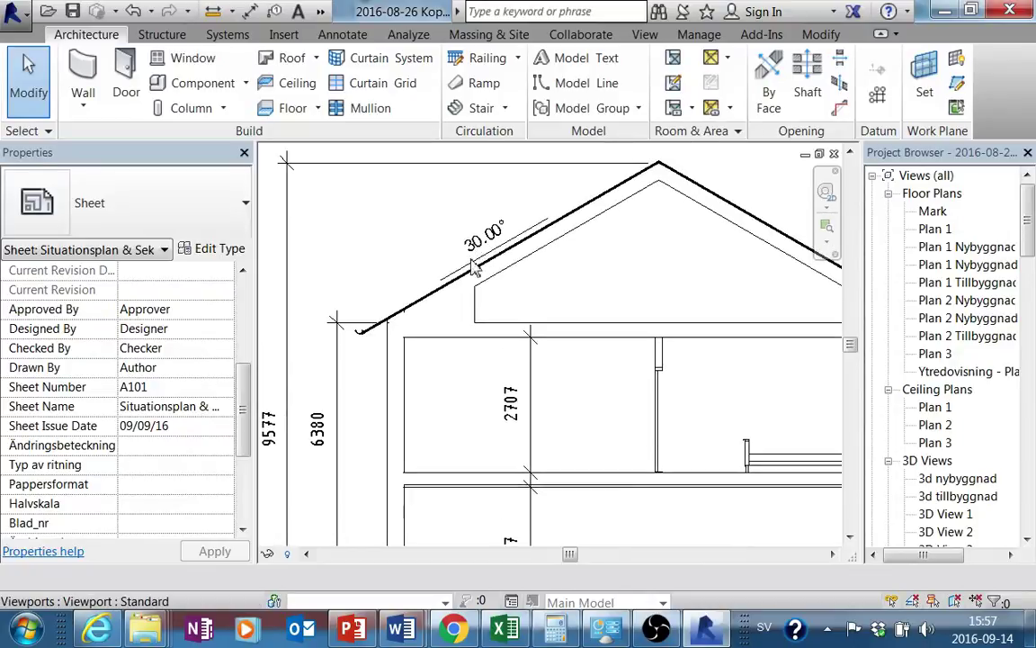
{"action": "scroll", "coordinate": [474, 267], "scroll_direction": "down", "scroll_amount": 1}
{"action": "scroll", "coordinate": [454, 288], "scroll_direction": "down", "scroll_amount": 1}
Step: Place a +19.55 spot elevation on the SEKTION ground floor line, then return to the sheet
{"action": "double_click", "coordinate": [432, 275]}
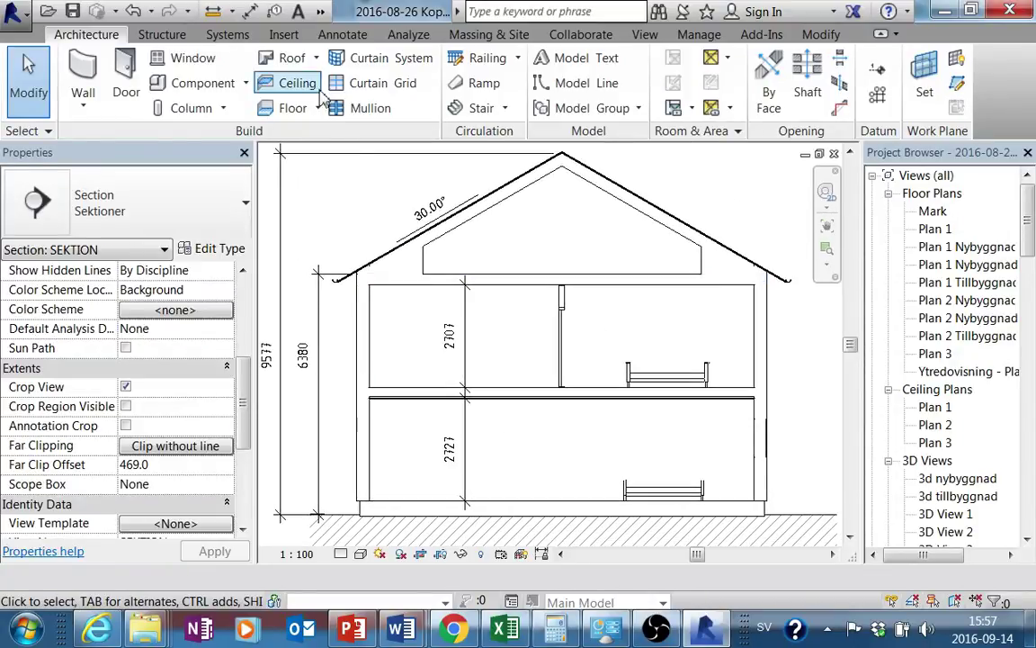
{"action": "left_click", "coordinate": [345, 36]}
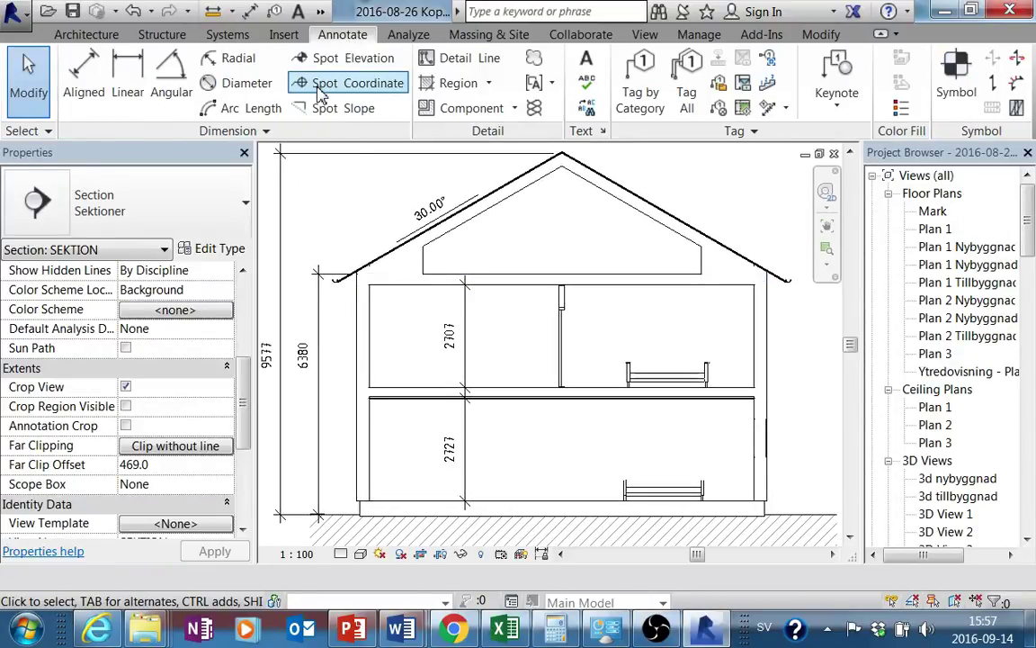
{"action": "left_click", "coordinate": [351, 71]}
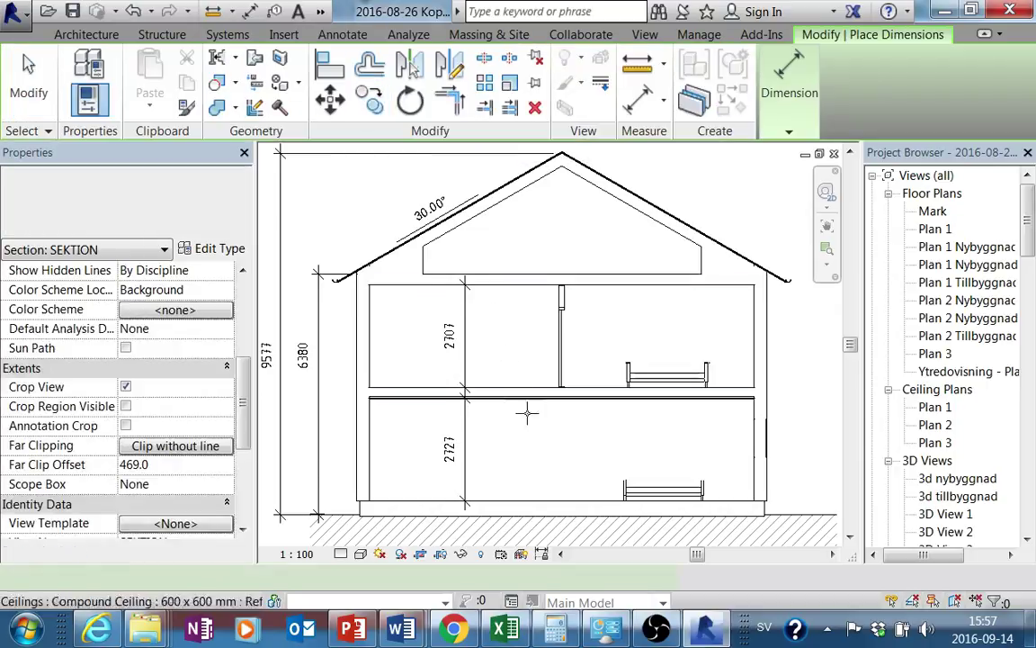
{"action": "left_click", "coordinate": [542, 476]}
{"action": "key", "text": "Escape"}
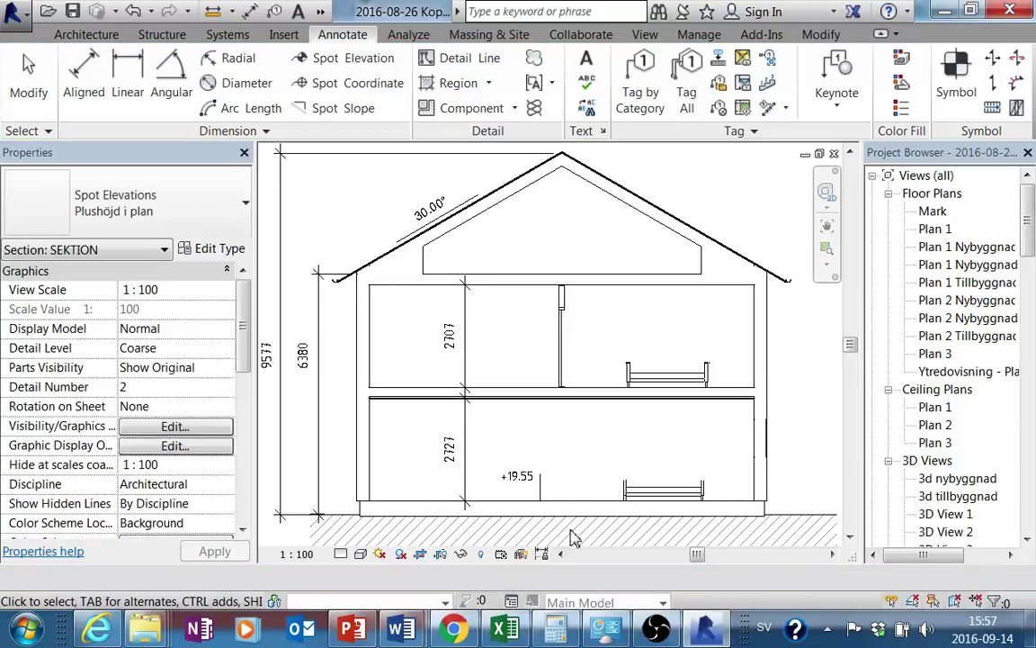
{"action": "middle_click_drag", "start_coordinate": [560, 528], "coordinate": [566, 491]}
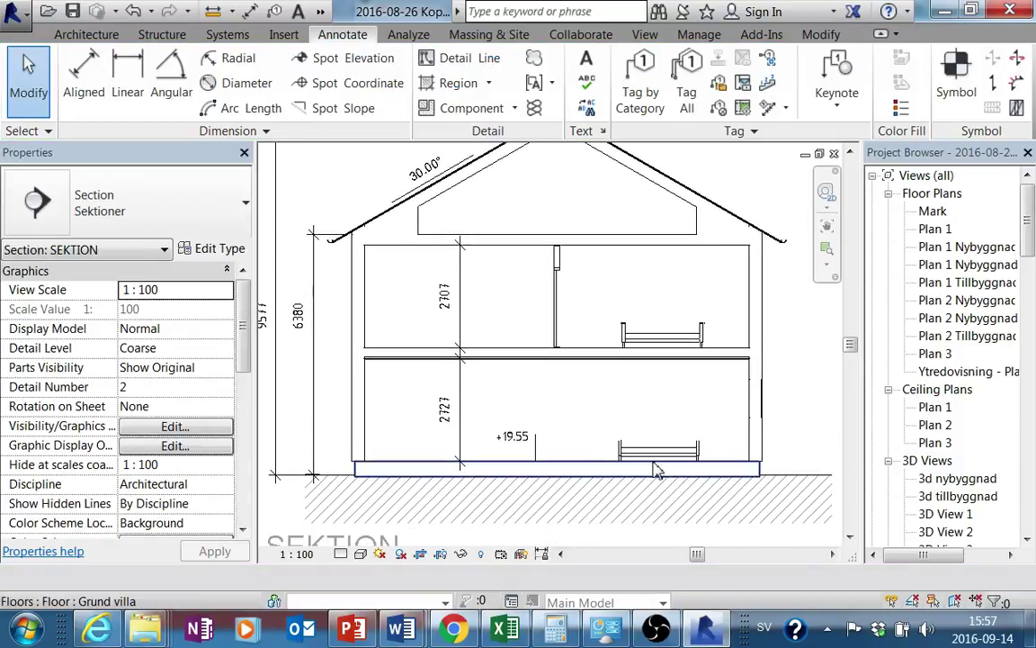
{"action": "scroll", "coordinate": [539, 440], "scroll_direction": "down", "scroll_amount": 3}
{"action": "mouse_move", "coordinate": [539, 440]}
{"action": "middle_mouse_down"}
{"action": "mouse_move", "coordinate": [578, 458]}
{"action": "mouse_move", "coordinate": [686, 403]}
{"action": "middle_mouse_up"}
{"action": "scroll", "coordinate": [755, 425], "scroll_direction": "down", "scroll_amount": 2}
{"action": "double_click", "coordinate": [738, 439]}
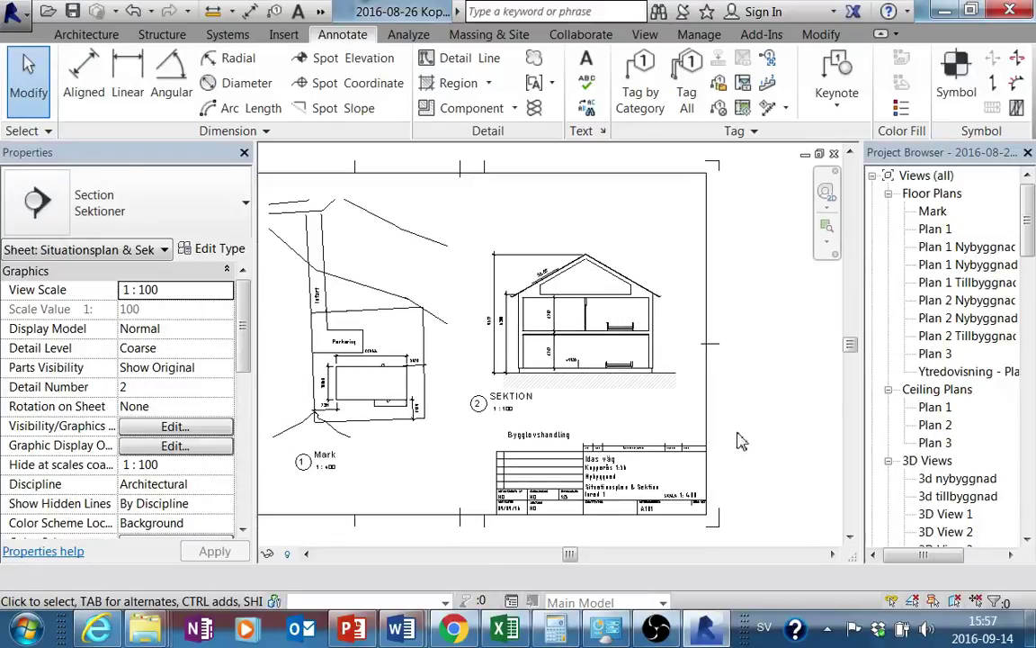
{"action": "scroll", "coordinate": [737, 439], "scroll_direction": "down", "scroll_amount": 3}
{"action": "middle_click_drag", "start_coordinate": [738, 439], "coordinate": [453, 440]}
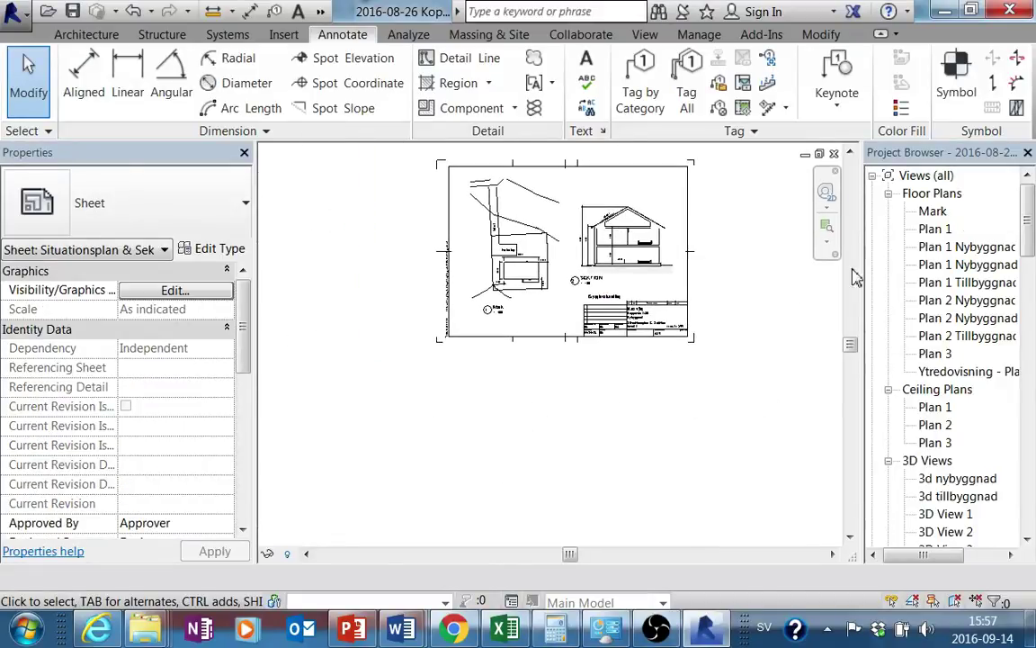
{"action": "left_click", "coordinate": [972, 300]}
{"action": "scroll", "coordinate": [917, 374], "scroll_direction": "down", "scroll_amount": 2}
{"action": "scroll", "coordinate": [917, 421], "scroll_direction": "down", "scroll_amount": 2}
{"action": "scroll", "coordinate": [917, 423], "scroll_direction": "down", "scroll_amount": 4}
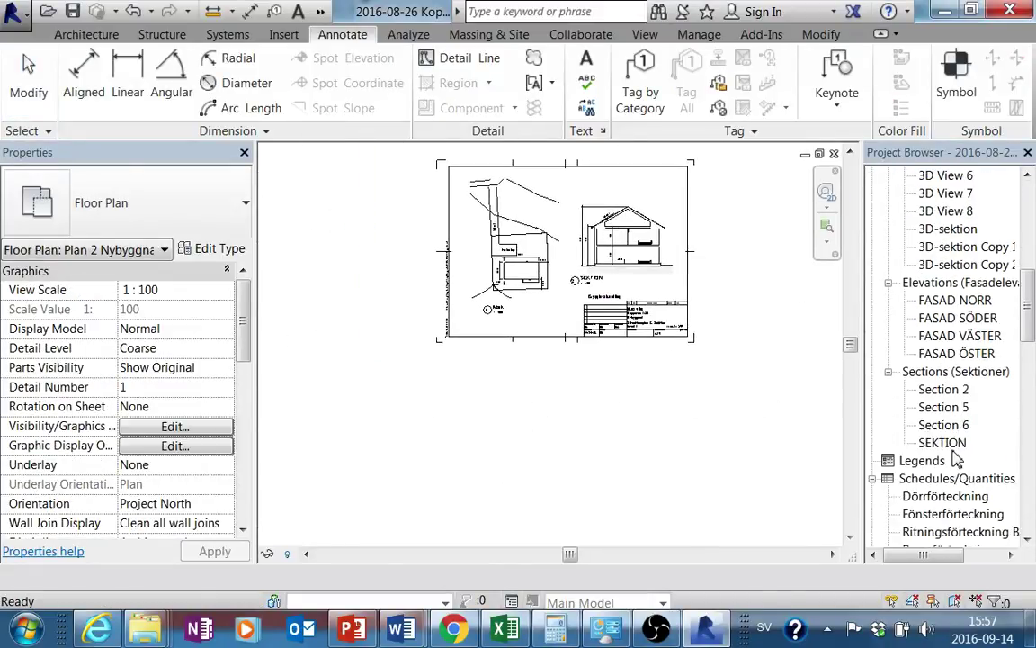
{"action": "scroll", "coordinate": [951, 479], "scroll_direction": "down", "scroll_amount": 3}
{"action": "scroll", "coordinate": [951, 478], "scroll_direction": "down", "scroll_amount": 3}
{"action": "double_click", "coordinate": [953, 425]}
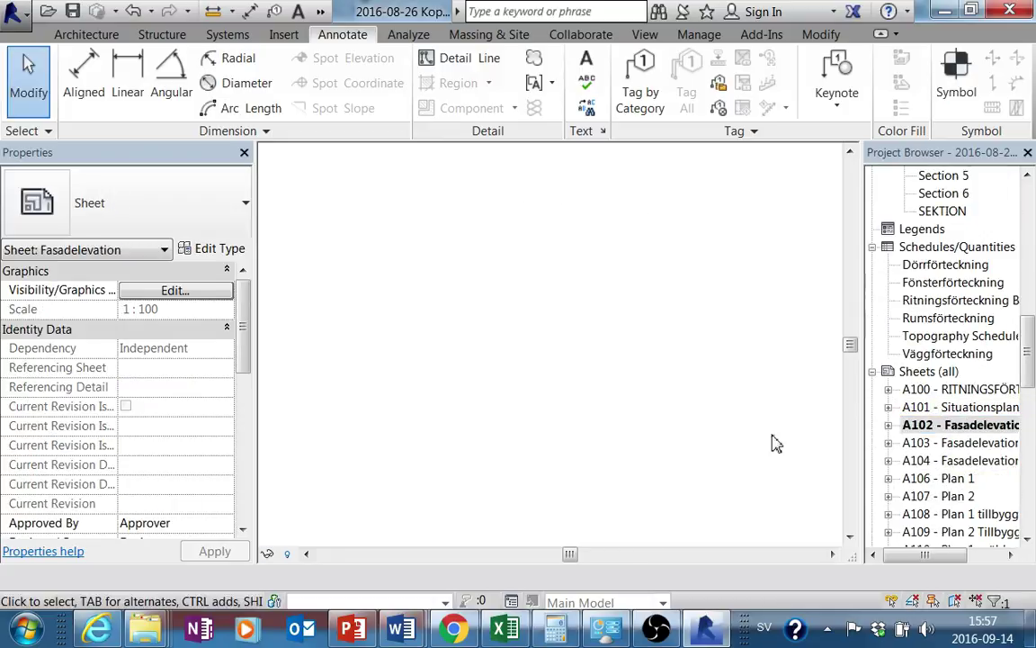
{"action": "scroll", "coordinate": [510, 423], "scroll_direction": "up", "scroll_amount": 3}
{"action": "scroll", "coordinate": [621, 432], "scroll_direction": "down", "scroll_amount": 1}
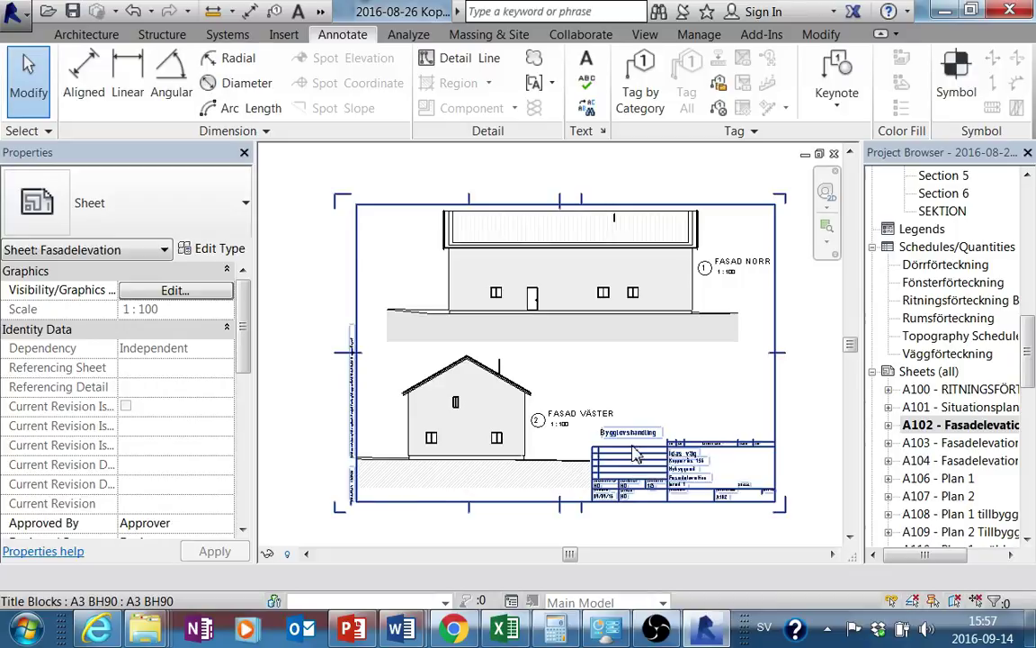
{"action": "scroll", "coordinate": [532, 449], "scroll_direction": "up", "scroll_amount": 2}
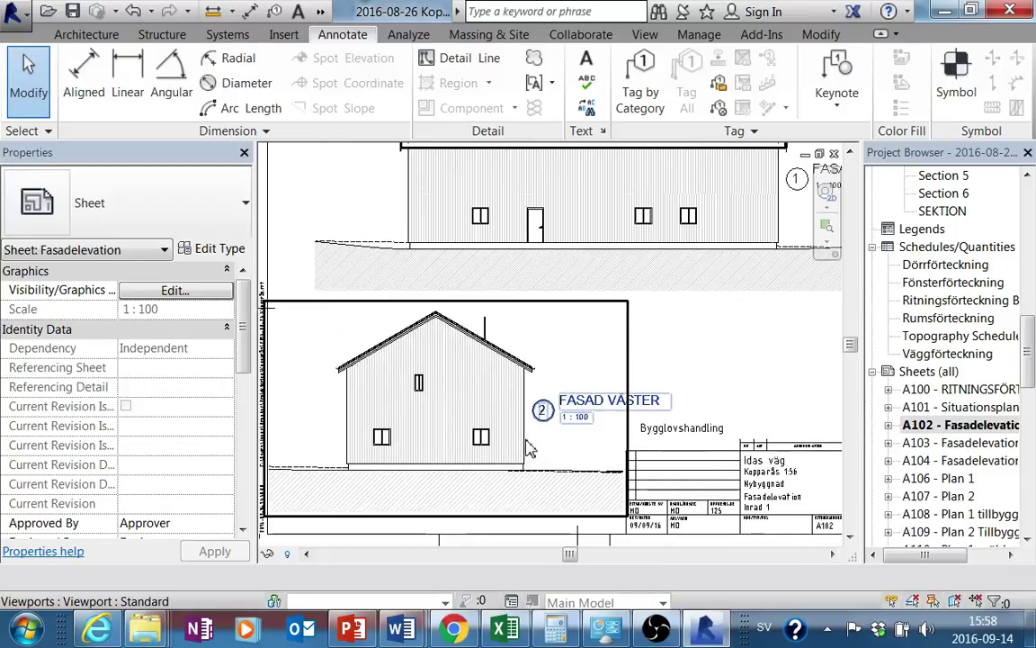
{"action": "scroll", "coordinate": [540, 436], "scroll_direction": "down", "scroll_amount": 3}
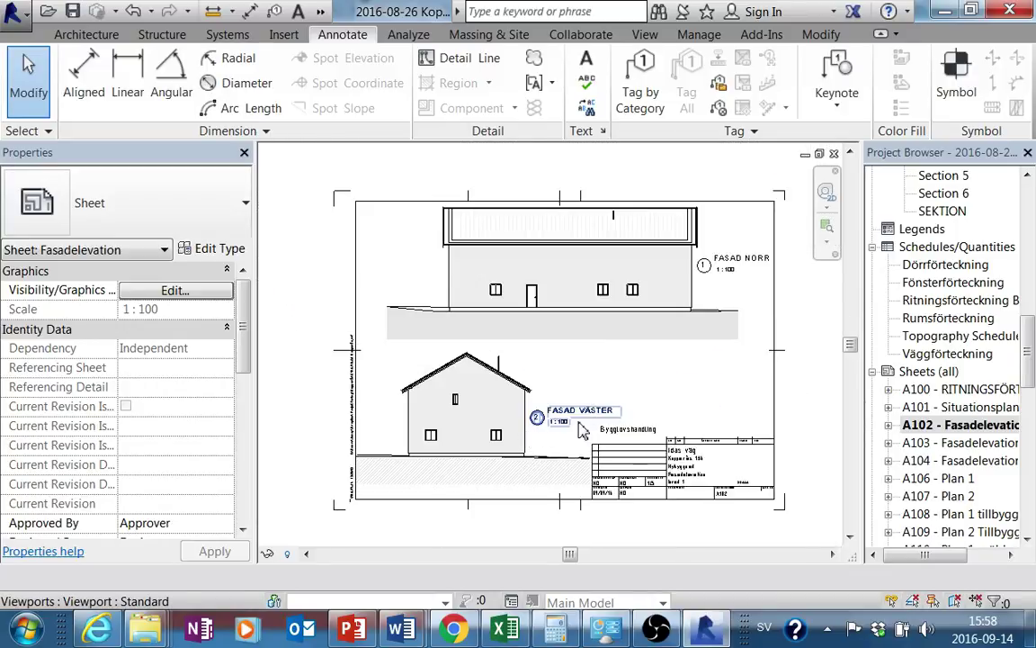
{"action": "scroll", "coordinate": [494, 350], "scroll_direction": "up", "scroll_amount": 2}
{"action": "scroll", "coordinate": [595, 370], "scroll_direction": "up", "scroll_amount": 2}
{"action": "mouse_move", "coordinate": [595, 369]}
{"action": "middle_mouse_down"}
{"action": "mouse_move", "coordinate": [548, 412]}
{"action": "mouse_move", "coordinate": [529, 414]}
{"action": "middle_mouse_up"}
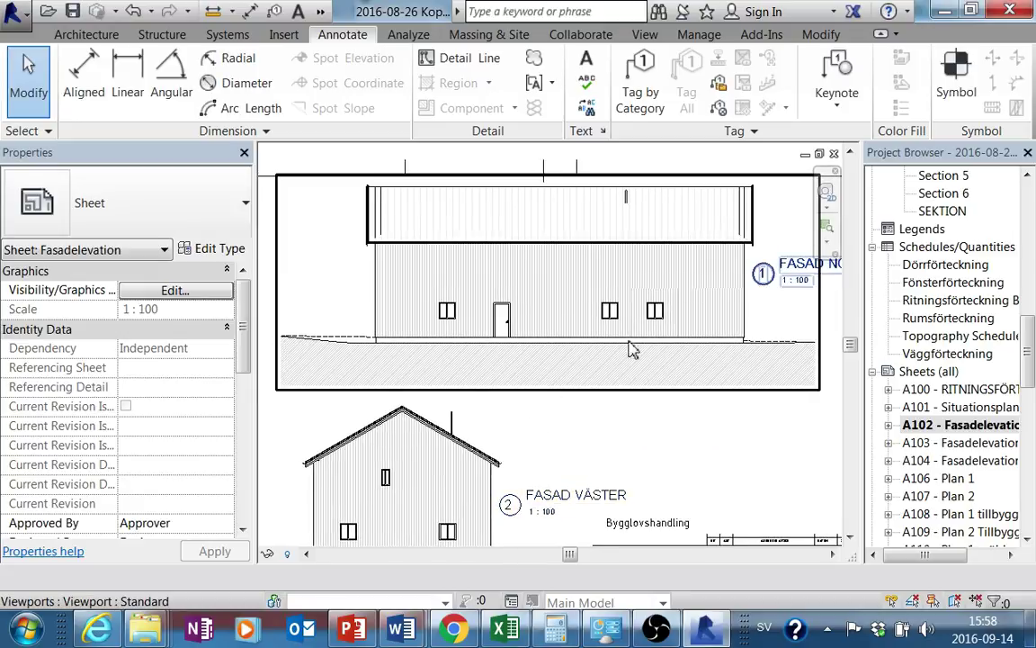
{"action": "scroll", "coordinate": [533, 377], "scroll_direction": "up", "scroll_amount": 1}
{"action": "scroll", "coordinate": [341, 347], "scroll_direction": "up", "scroll_amount": 1}
{"action": "scroll", "coordinate": [358, 347], "scroll_direction": "up", "scroll_amount": 1}
{"action": "scroll", "coordinate": [511, 364], "scroll_direction": "up", "scroll_amount": 1}
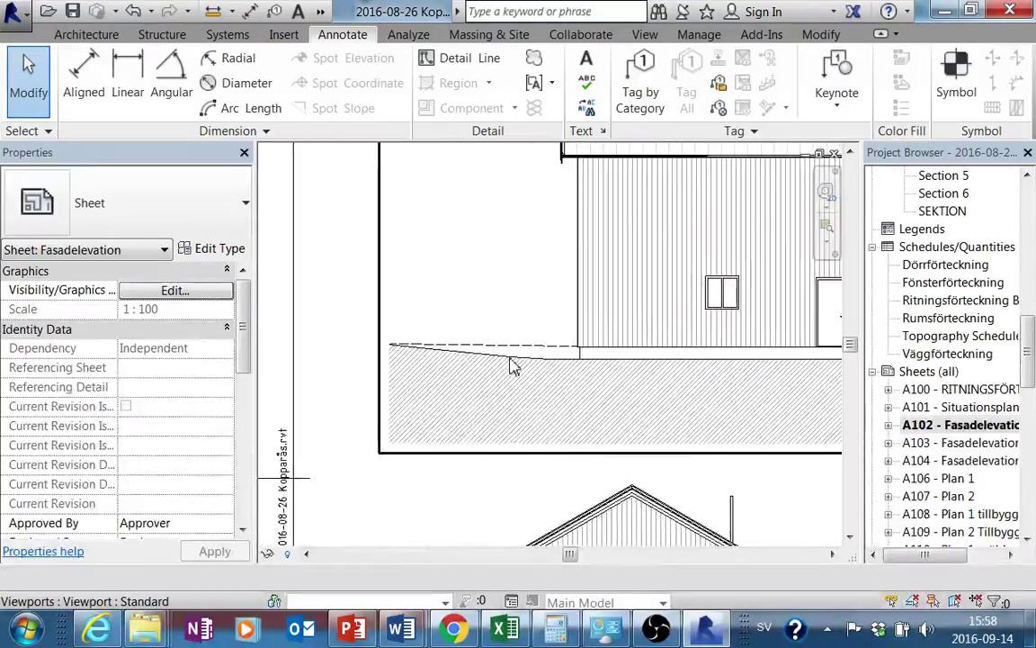
{"action": "scroll", "coordinate": [510, 364], "scroll_direction": "up", "scroll_amount": 1}
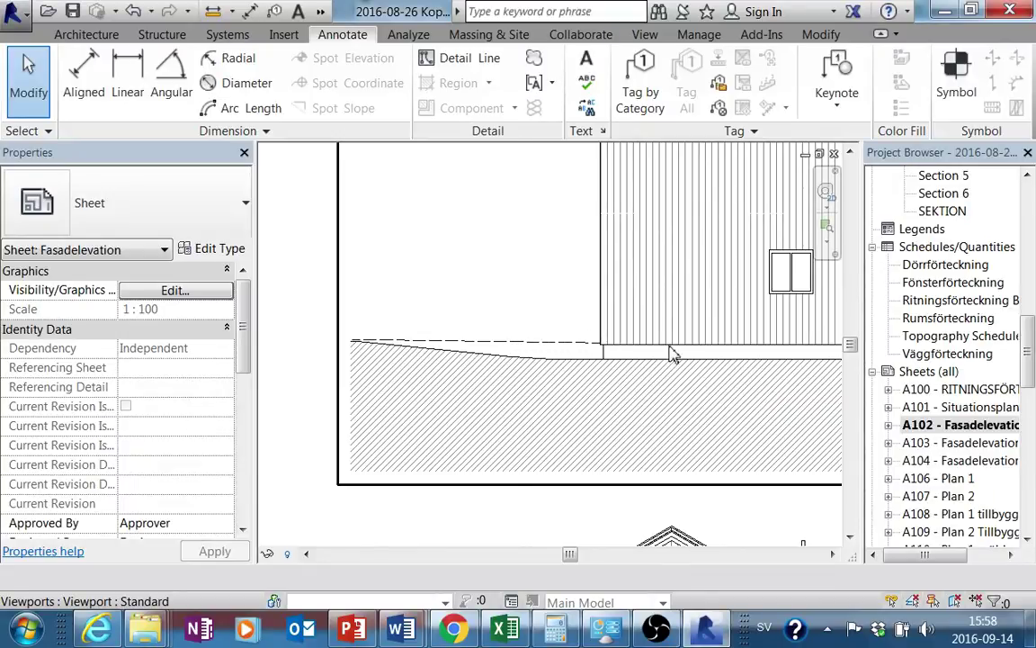
{"action": "scroll", "coordinate": [671, 356], "scroll_direction": "down", "scroll_amount": 3}
{"action": "mouse_move", "coordinate": [787, 422]}
{"action": "middle_mouse_down"}
{"action": "mouse_move", "coordinate": [688, 375]}
{"action": "mouse_move", "coordinate": [467, 408]}
{"action": "middle_mouse_up"}
{"action": "scroll", "coordinate": [681, 389], "scroll_direction": "up", "scroll_amount": 2}
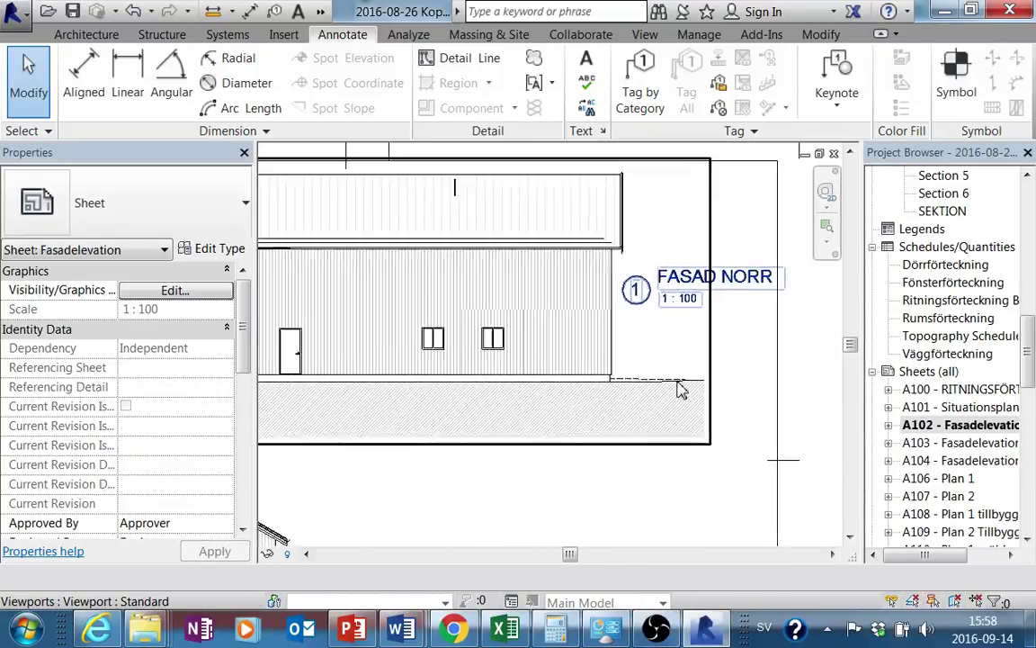
{"action": "scroll", "coordinate": [670, 394], "scroll_direction": "up", "scroll_amount": 2}
{"action": "scroll", "coordinate": [639, 392], "scroll_direction": "up", "scroll_amount": 1}
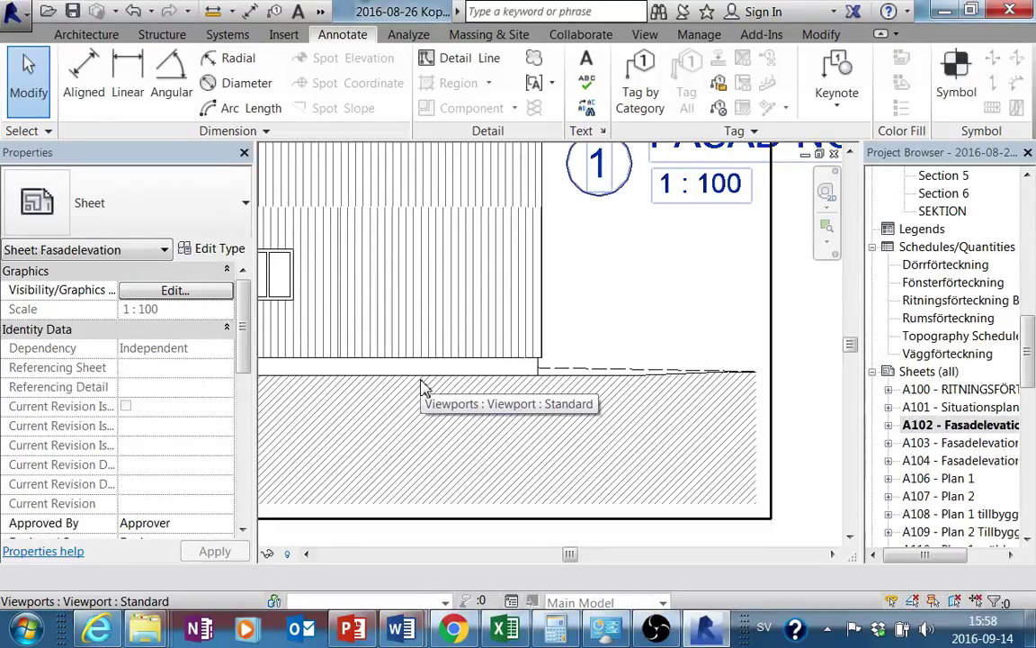
{"action": "scroll", "coordinate": [425, 387], "scroll_direction": "down", "scroll_amount": 1}
{"action": "scroll", "coordinate": [425, 387], "scroll_direction": "down", "scroll_amount": 1}
{"action": "scroll", "coordinate": [425, 387], "scroll_direction": "down", "scroll_amount": 1}
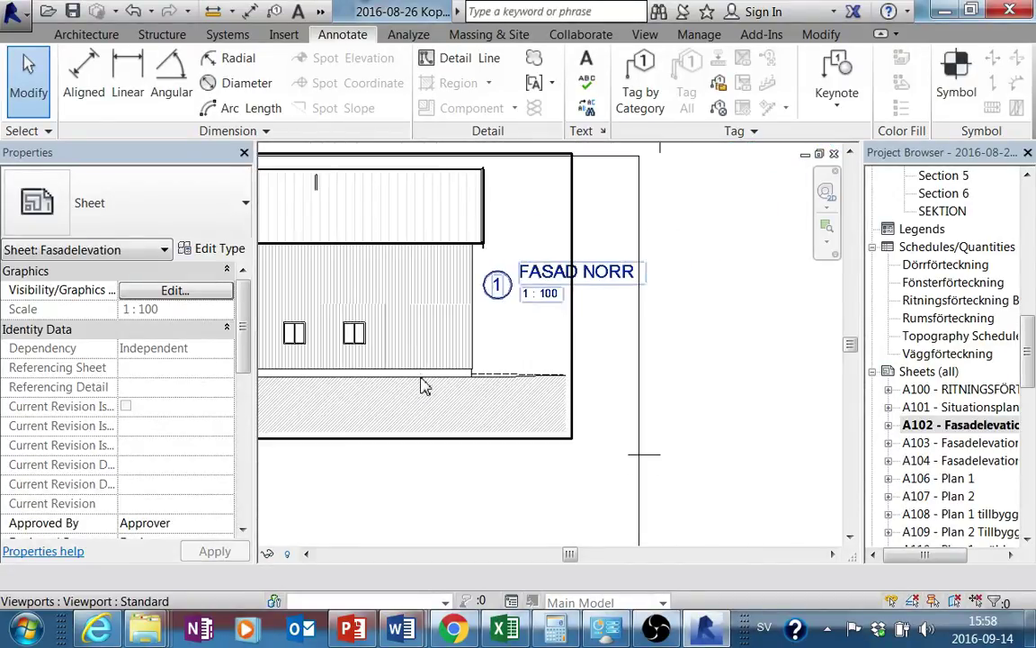
{"action": "scroll", "coordinate": [424, 385], "scroll_direction": "down", "scroll_amount": 1}
{"action": "middle_click_drag", "start_coordinate": [428, 364], "coordinate": [602, 372]}
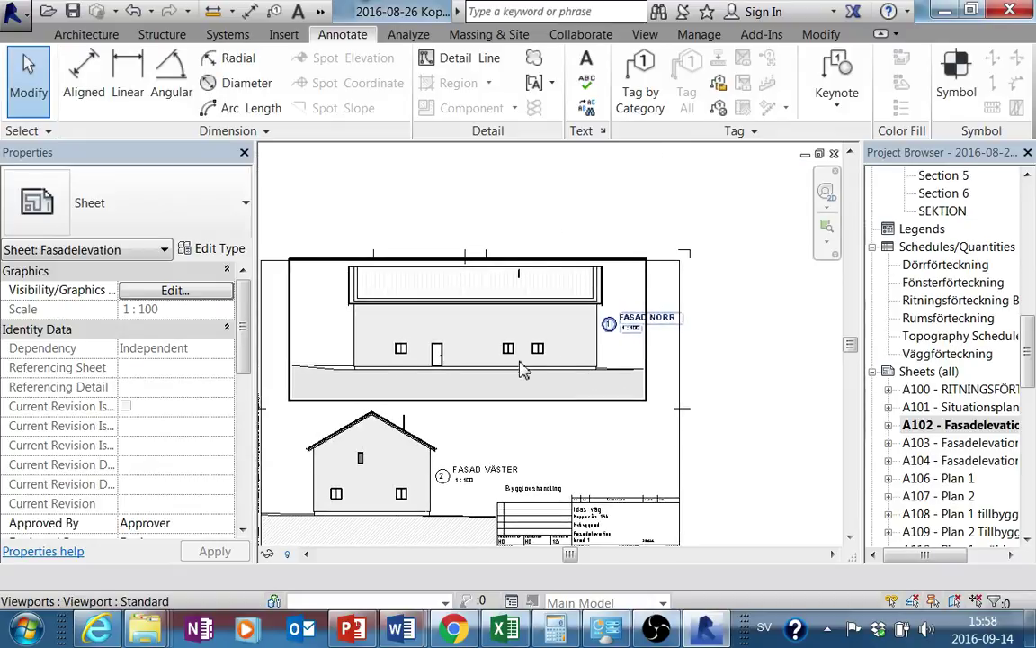
{"action": "scroll", "coordinate": [521, 366], "scroll_direction": "down", "scroll_amount": 2}
Step: Reopen sheet A101 and activate the SEKTION viewport for editing
{"action": "double_click", "coordinate": [965, 407]}
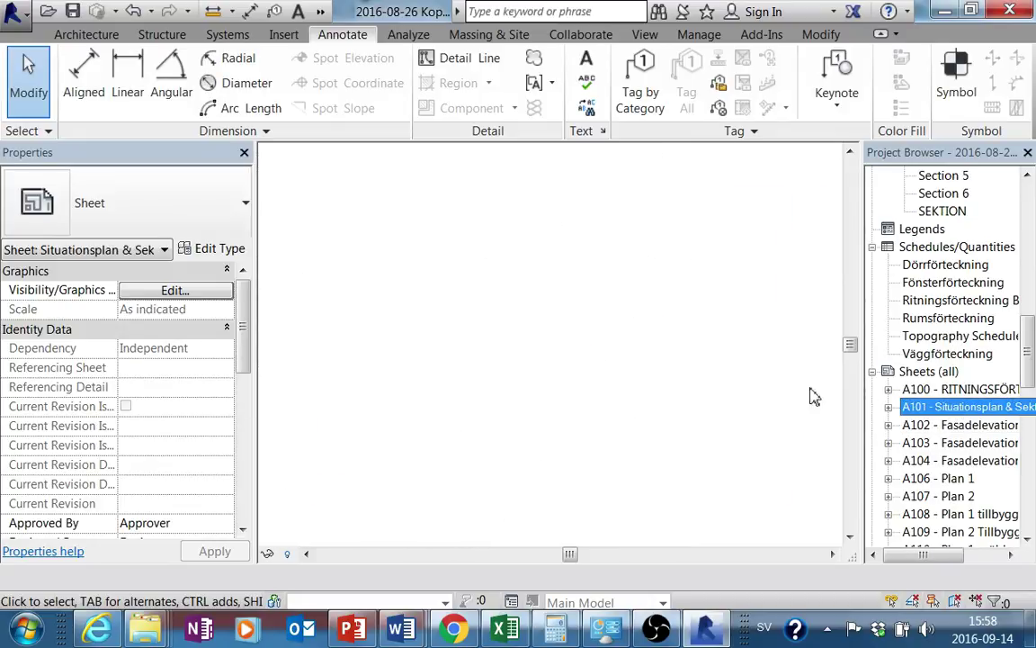
{"action": "scroll", "coordinate": [699, 418], "scroll_direction": "up", "scroll_amount": 2}
{"action": "scroll", "coordinate": [632, 303], "scroll_direction": "up", "scroll_amount": 2}
{"action": "scroll", "coordinate": [613, 360], "scroll_direction": "up", "scroll_amount": 1}
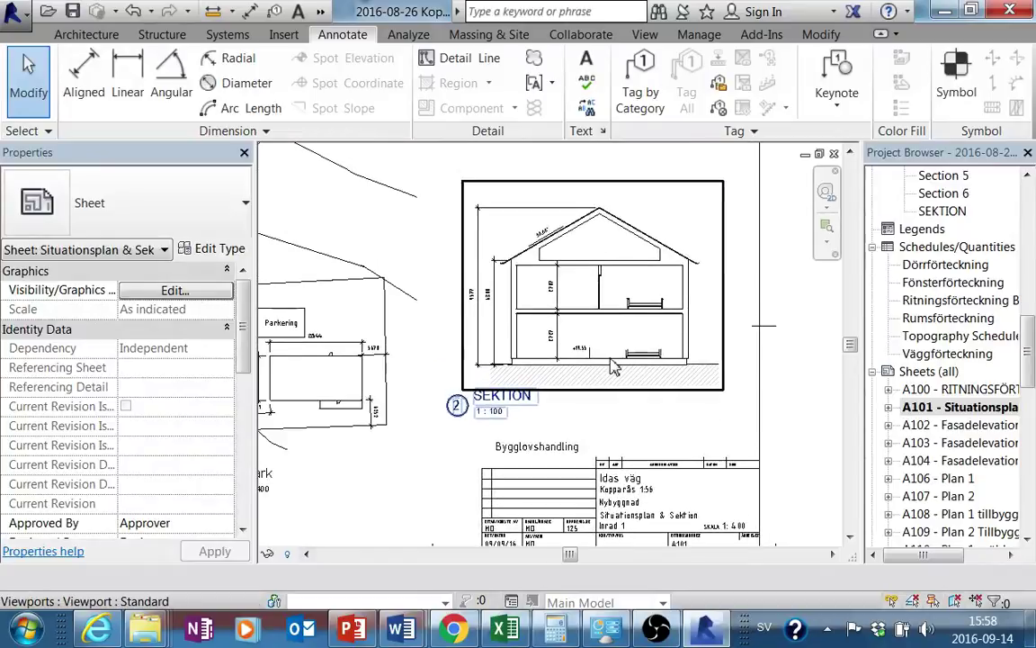
{"action": "scroll", "coordinate": [565, 383], "scroll_direction": "up", "scroll_amount": 2}
{"action": "mouse_move", "coordinate": [509, 361]}
{"action": "middle_mouse_down"}
{"action": "mouse_move", "coordinate": [536, 396]}
{"action": "mouse_move", "coordinate": [590, 398]}
{"action": "middle_mouse_up"}
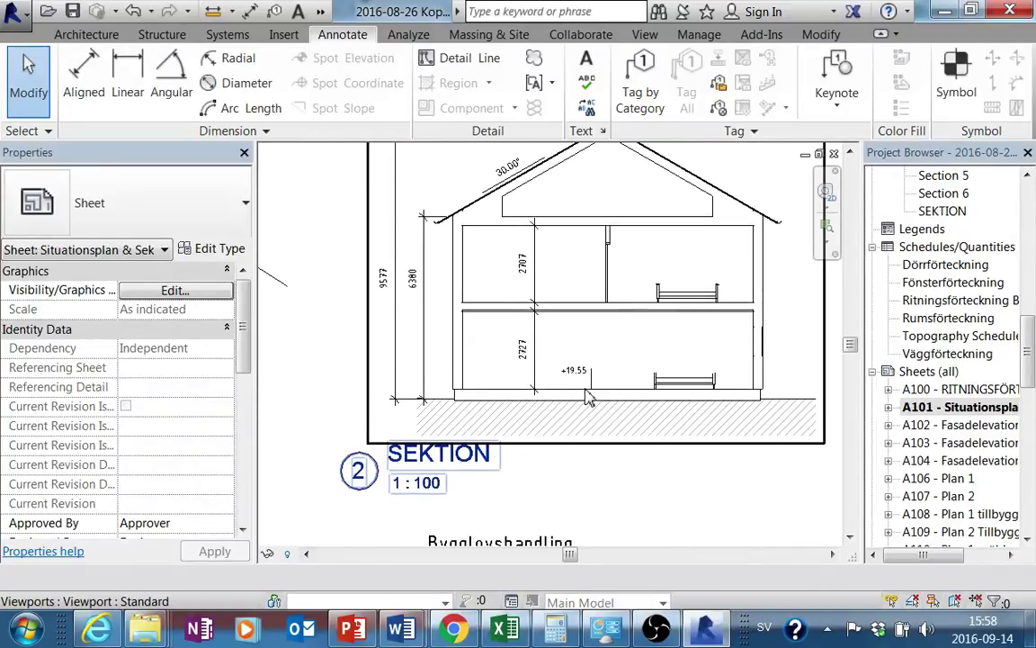
{"action": "double_click", "coordinate": [672, 374]}
{"action": "middle_click_drag", "start_coordinate": [676, 385], "coordinate": [619, 407]}
Step: Uncheck the Furniture category in the section's Visibility/Graphic Overrides and confirm
{"action": "key", "text": "g"}
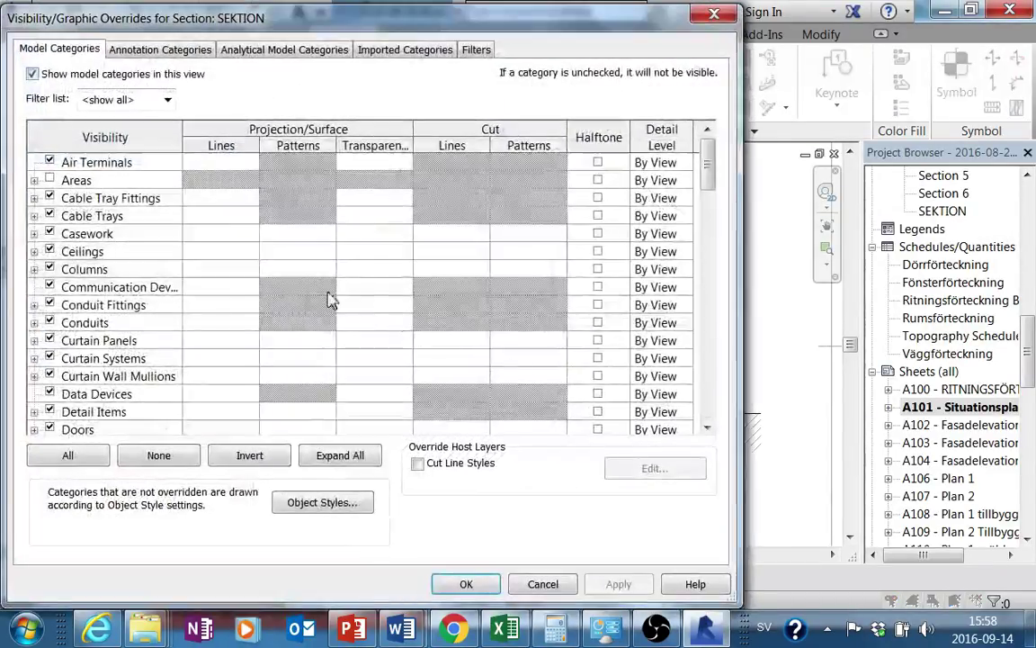
{"action": "mouse_move", "coordinate": [707, 167]}
{"action": "left_mouse_down"}
{"action": "mouse_move", "coordinate": [711, 305]}
{"action": "mouse_move", "coordinate": [711, 273]}
{"action": "left_mouse_up"}
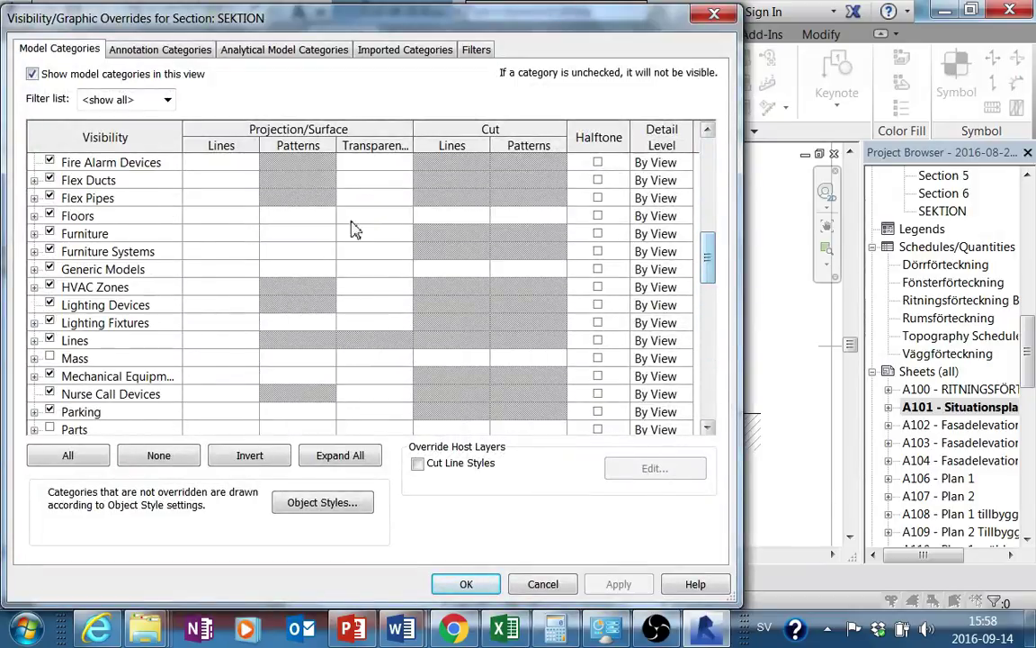
{"action": "left_click", "coordinate": [49, 233]}
{"action": "left_click", "coordinate": [466, 585]}
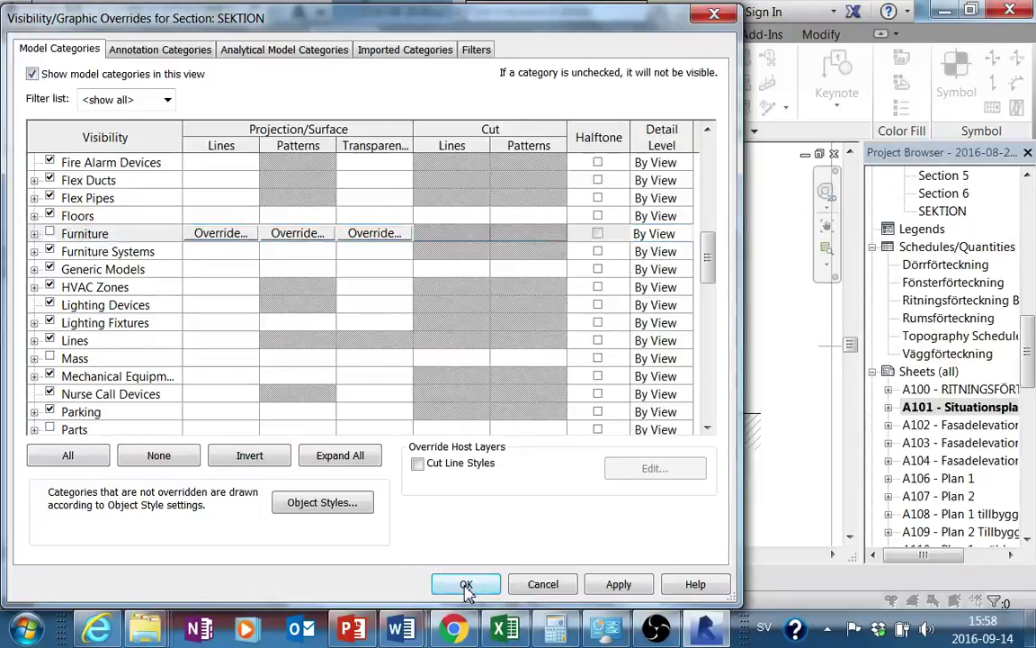
Step: Open facade sheets A102 and A103 and pan across A103's FASAD SÖDER elevation
{"action": "double_click", "coordinate": [953, 424]}
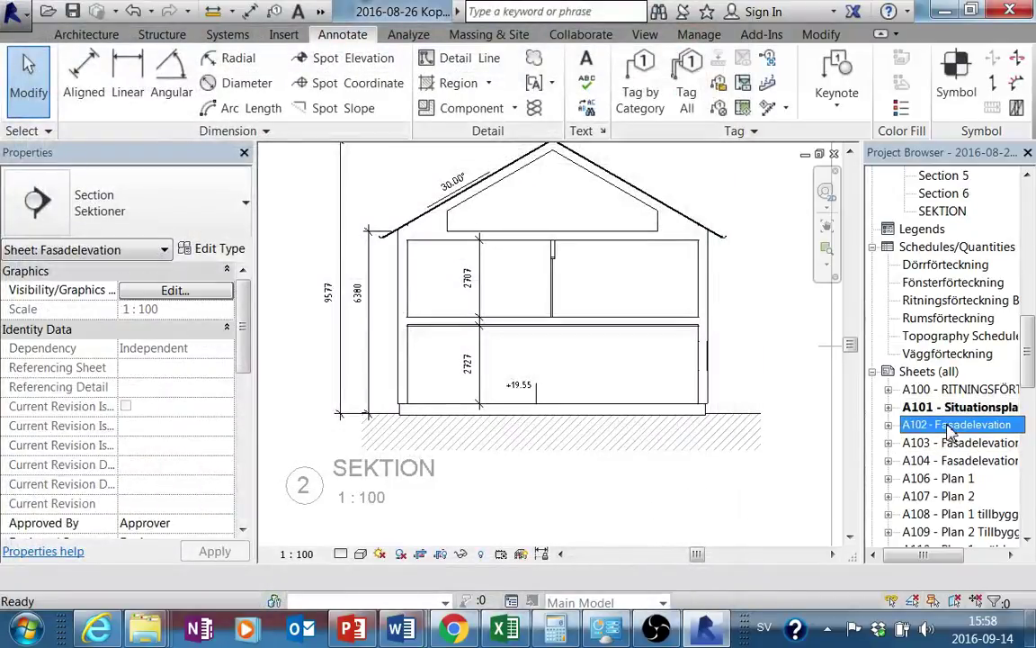
{"action": "double_click", "coordinate": [961, 443]}
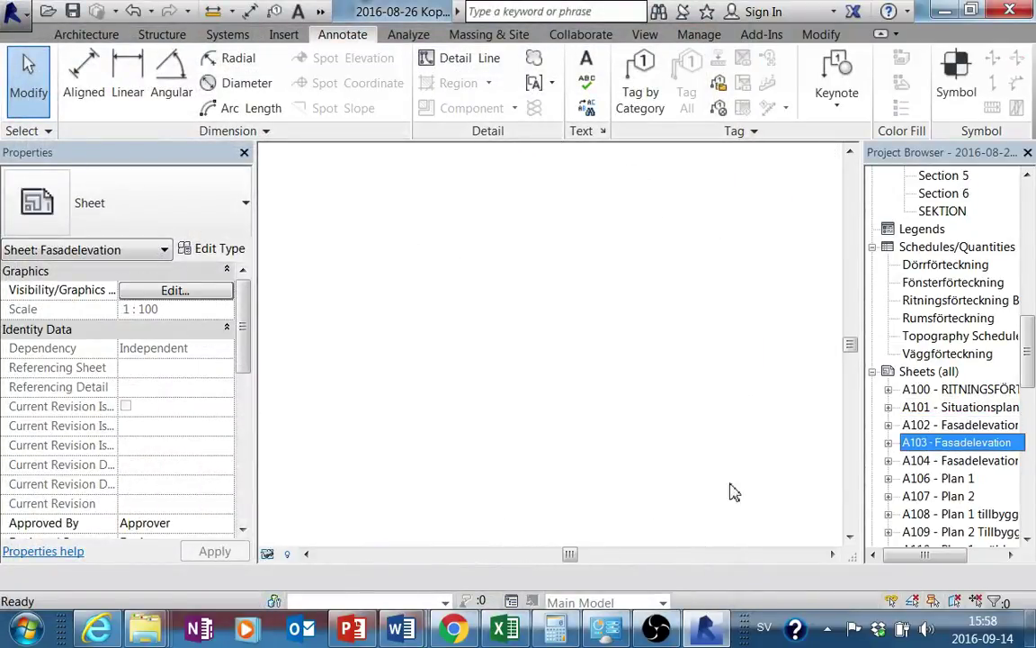
{"action": "middle_click_drag", "start_coordinate": [590, 366], "coordinate": [565, 469]}
{"action": "scroll", "coordinate": [566, 469], "scroll_direction": "down", "scroll_amount": 2}
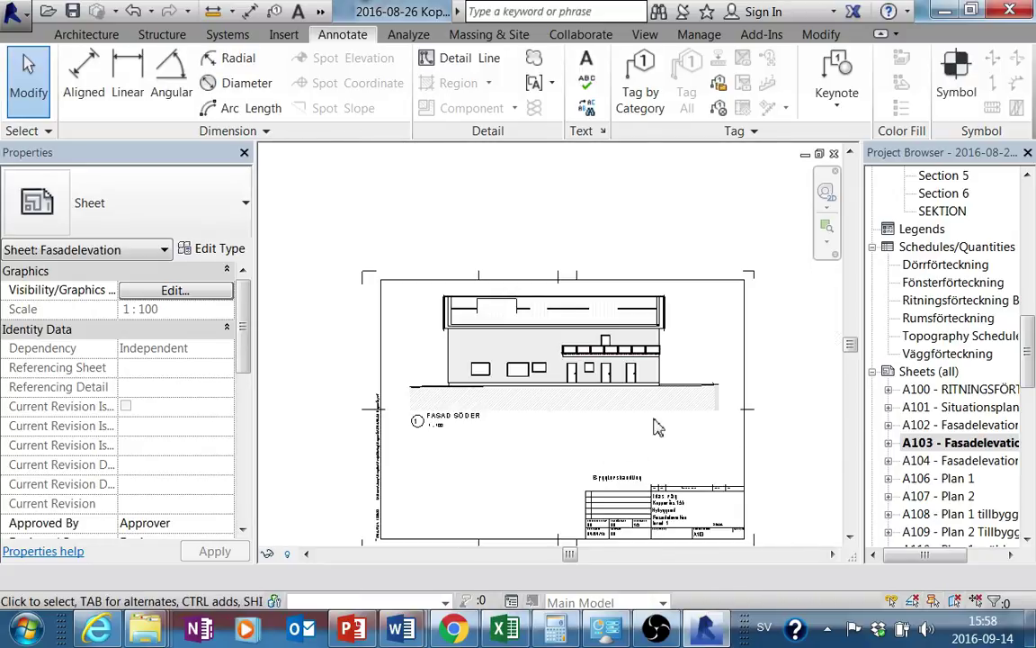
Step: Open sheet A104 and frame its FASAD ÖSTER elevation at 1:100 on the sheet
{"action": "double_click", "coordinate": [932, 461]}
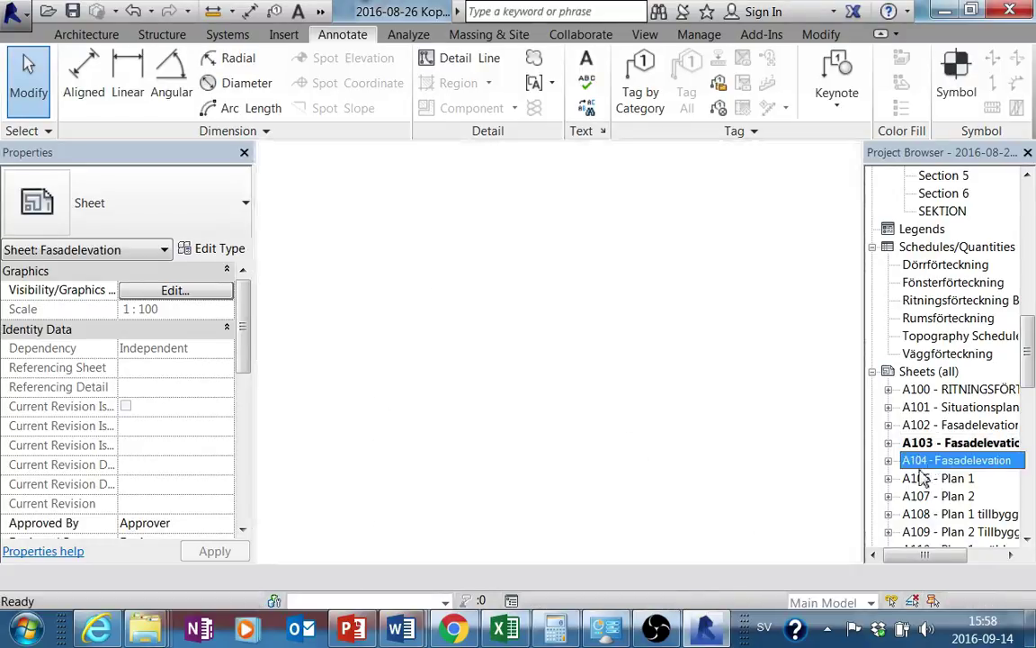
{"action": "scroll", "coordinate": [562, 423], "scroll_direction": "up", "scroll_amount": 2}
{"action": "scroll", "coordinate": [532, 377], "scroll_direction": "up", "scroll_amount": 3}
{"action": "middle_click_drag", "start_coordinate": [532, 376], "coordinate": [526, 396]}
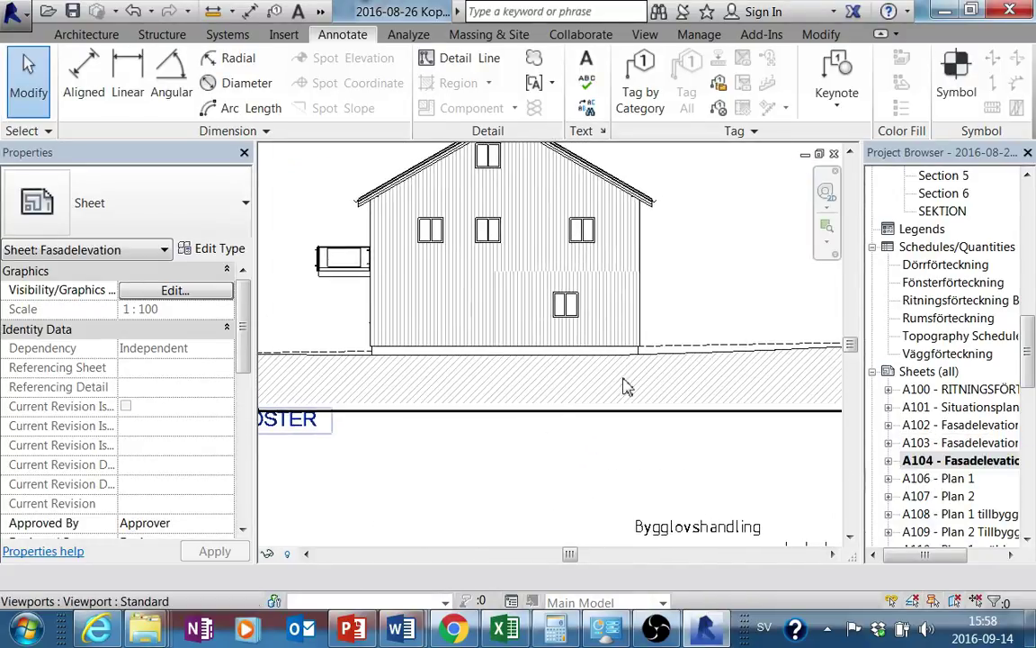
{"action": "scroll", "coordinate": [689, 363], "scroll_direction": "down", "scroll_amount": 2}
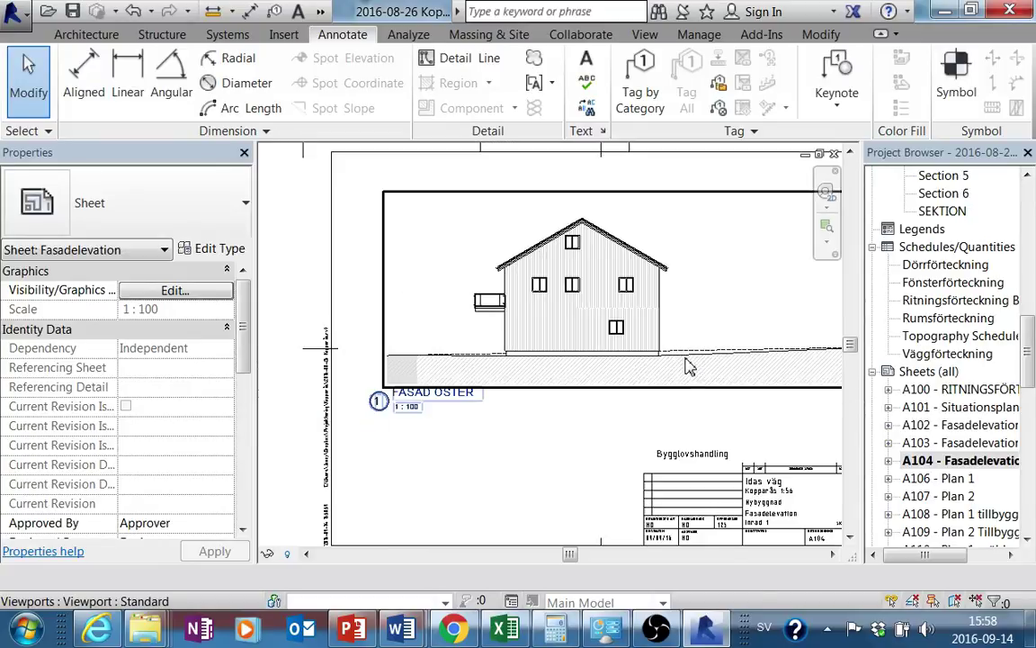
{"action": "scroll", "coordinate": [608, 377], "scroll_direction": "down", "scroll_amount": 1}
{"action": "scroll", "coordinate": [614, 373], "scroll_direction": "up", "scroll_amount": 3}
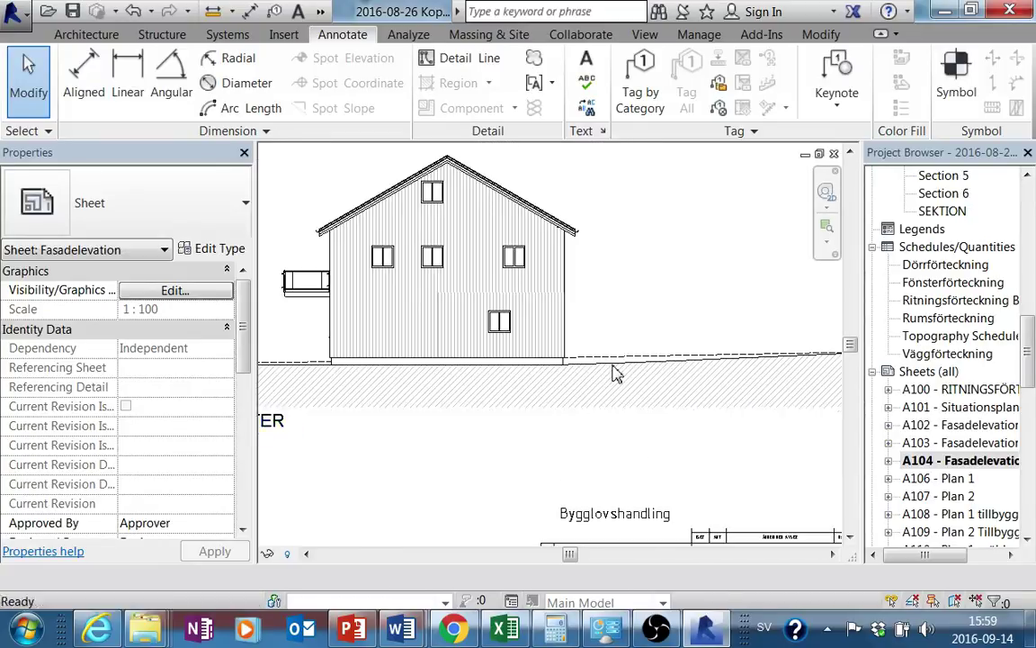
{"action": "scroll", "coordinate": [520, 469], "scroll_direction": "down", "scroll_amount": 3}
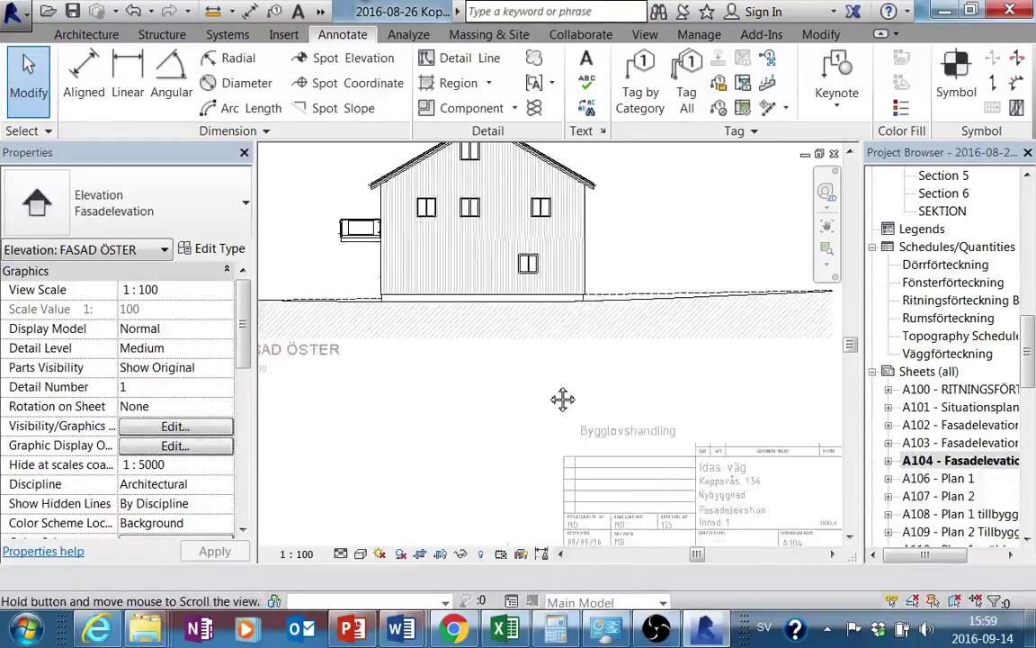
{"action": "double_click", "coordinate": [514, 430]}
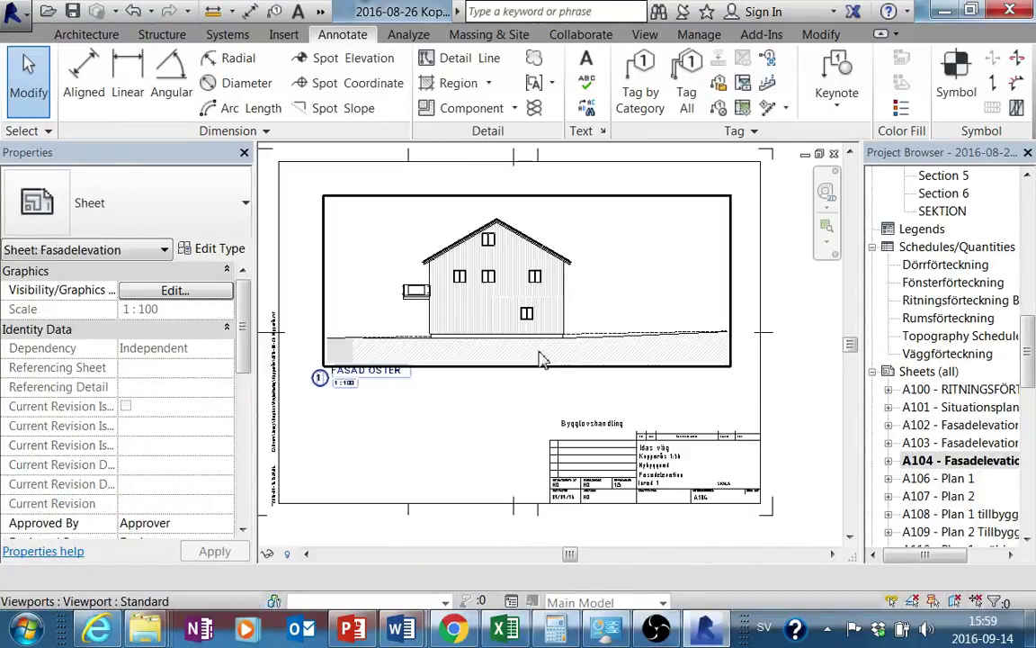
Step: Place the text notes 'Ny mark' and 'Befintlig mark' below the FASAD ÖSTER title
{"action": "left_click", "coordinate": [587, 61]}
{"action": "scroll", "coordinate": [398, 432], "scroll_direction": "up", "scroll_amount": 2}
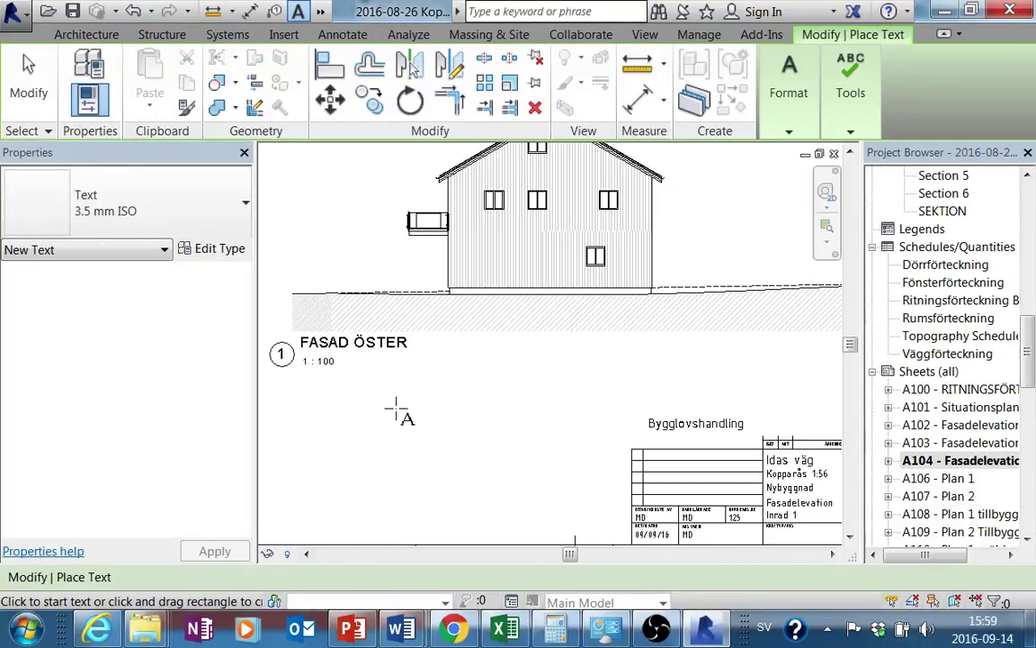
{"action": "left_click", "coordinate": [396, 423]}
{"action": "type", "text": "Ny mark"}
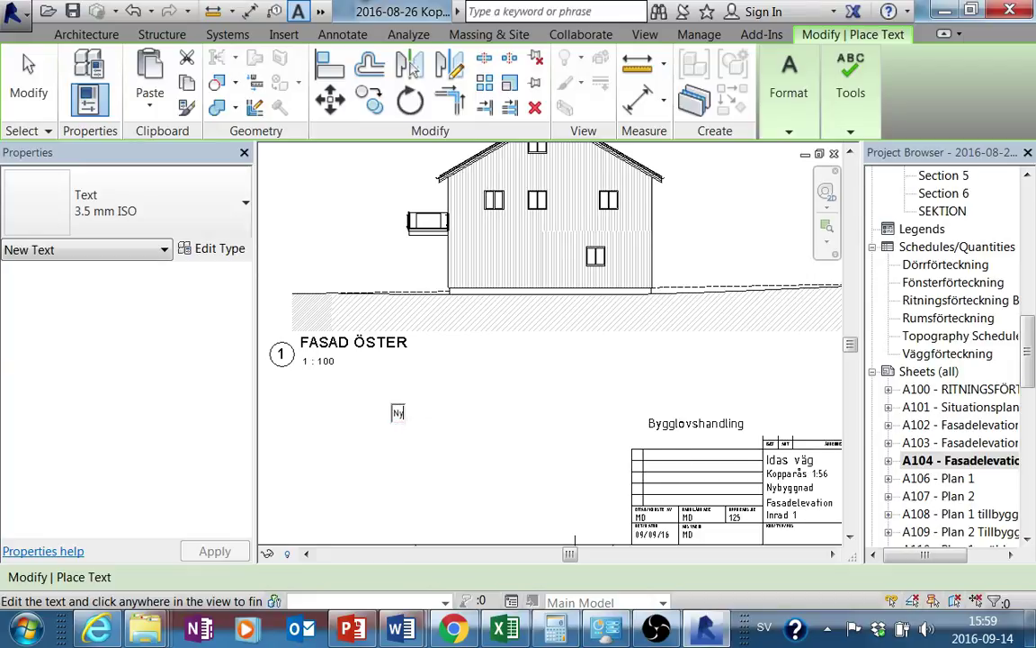
{"action": "left_click", "coordinate": [378, 443]}
{"action": "left_click", "coordinate": [394, 441]}
{"action": "type", "text": "Befintlig mark"}
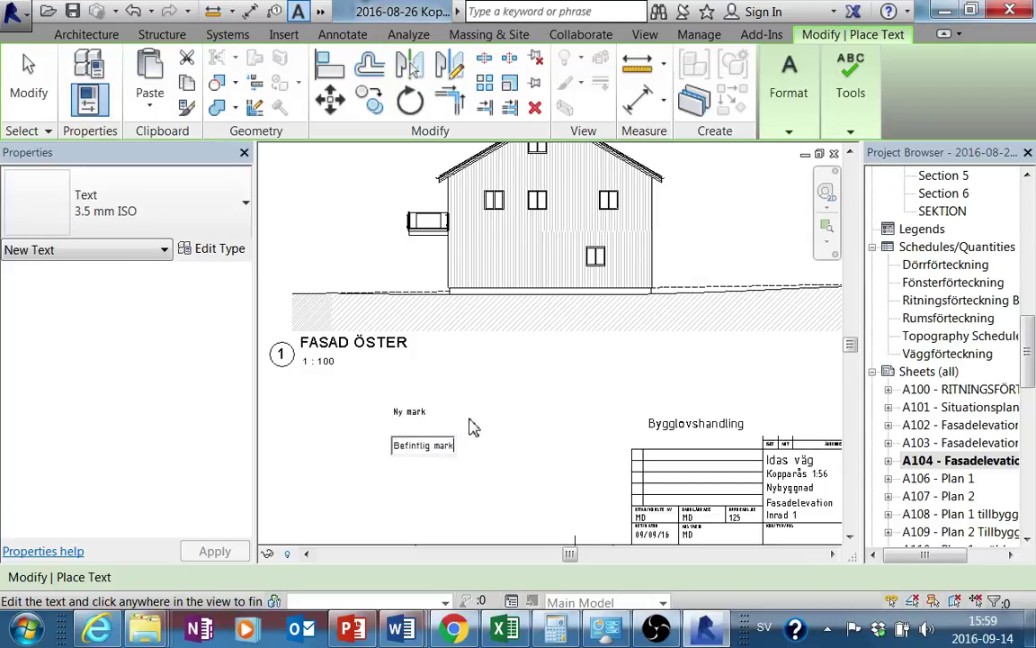
{"action": "left_click", "coordinate": [475, 427]}
Step: Reposition the Ny mark label above Befintlig mark
{"action": "scroll", "coordinate": [468, 439], "scroll_direction": "up", "scroll_amount": 2}
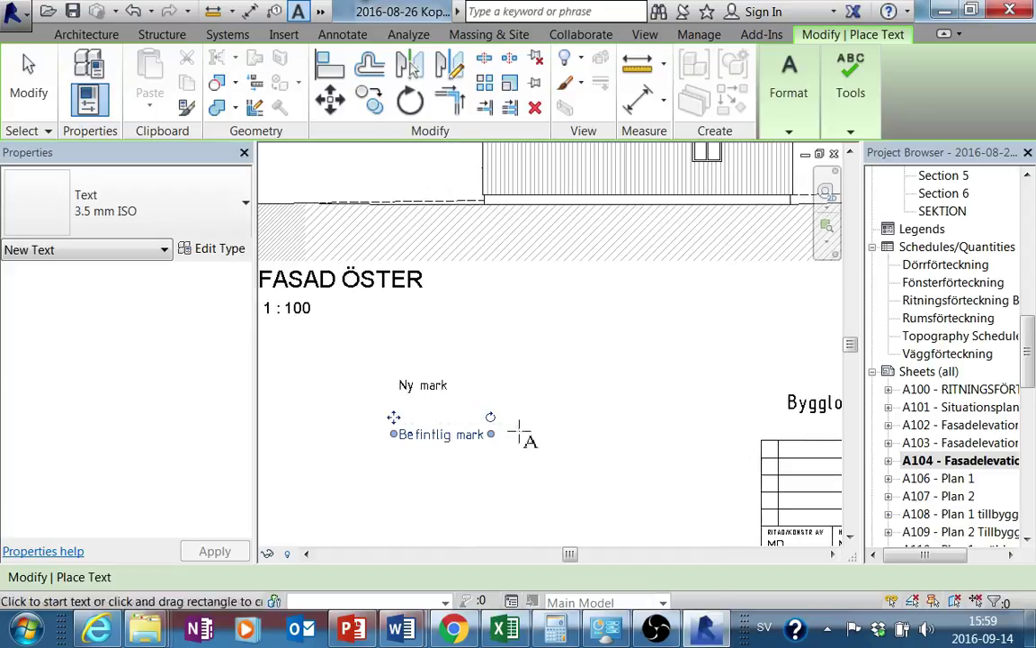
{"action": "left_click", "coordinate": [423, 389]}
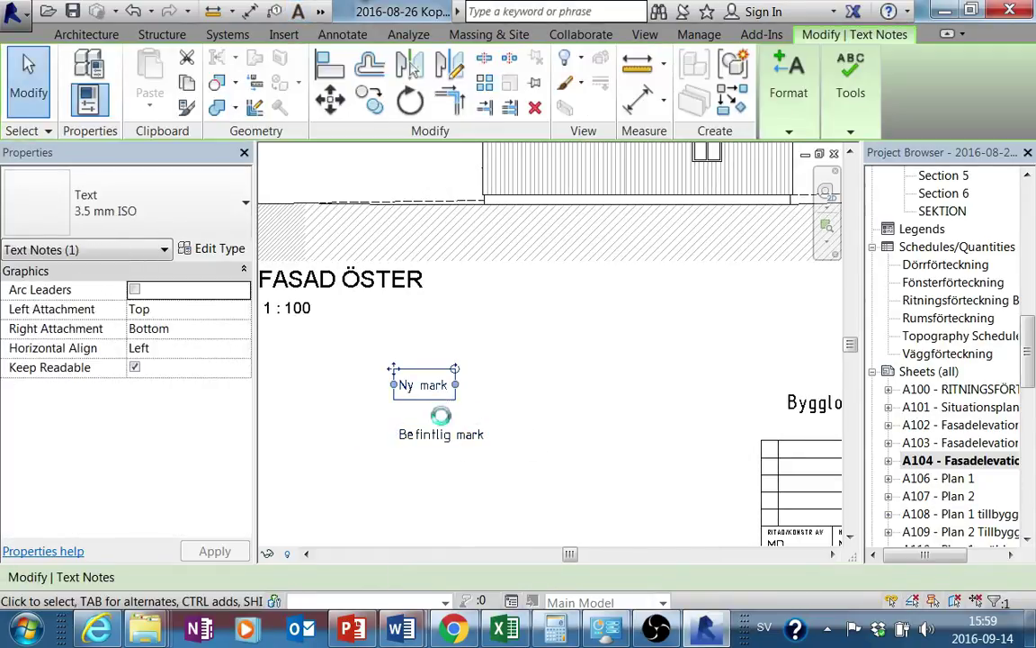
{"action": "left_click", "coordinate": [445, 352]}
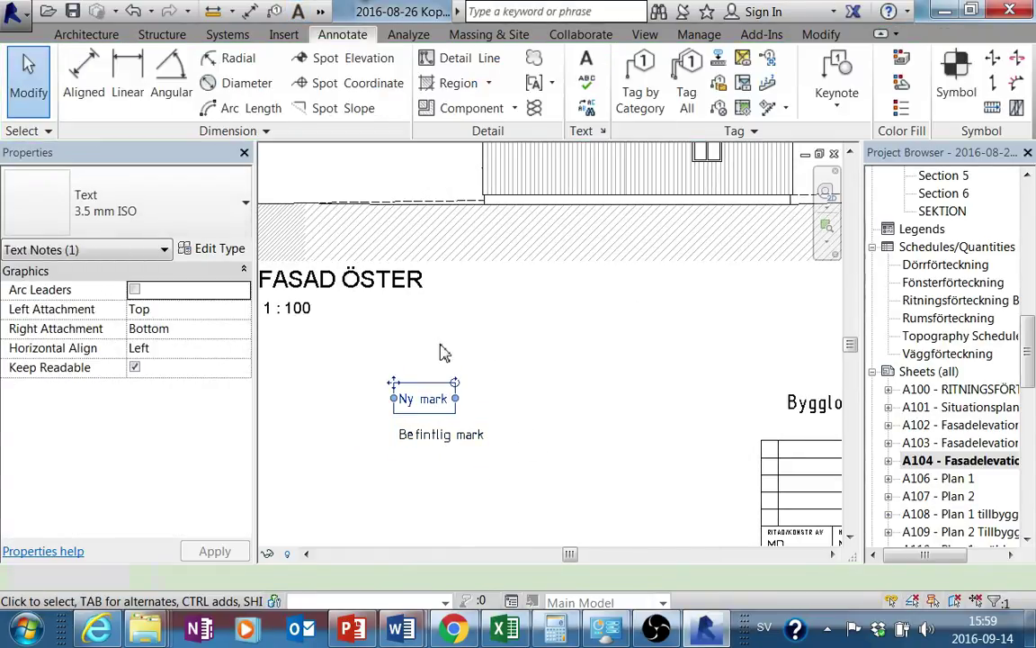
{"action": "left_click", "coordinate": [87, 35]}
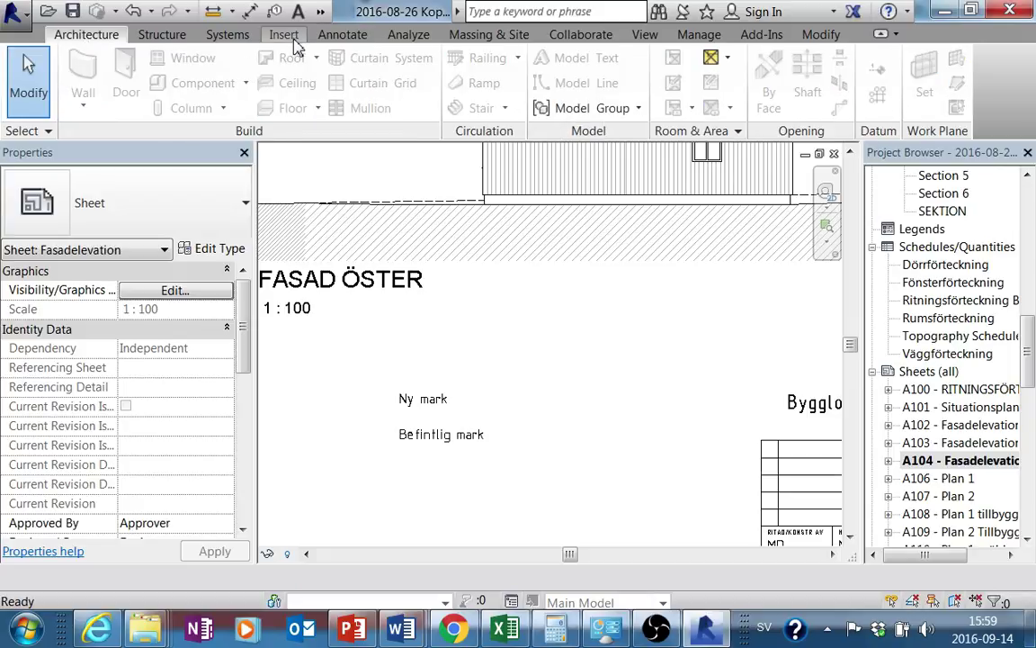
{"action": "left_click", "coordinate": [335, 38]}
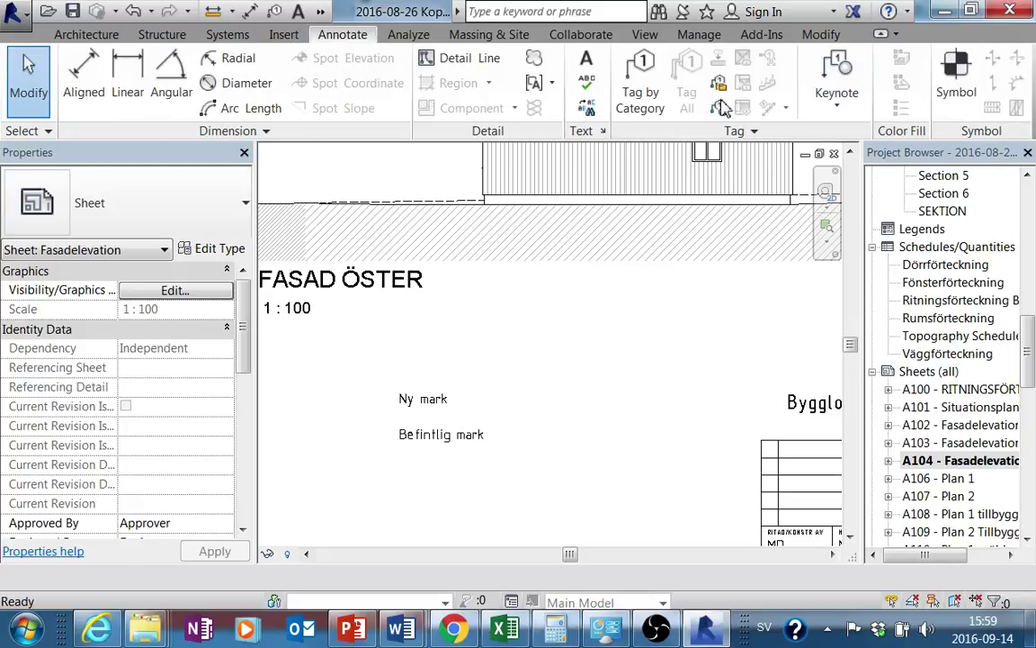
Step: Draw a dashed Hidden Lines detail line beside Befintlig mark
{"action": "left_click", "coordinate": [442, 61]}
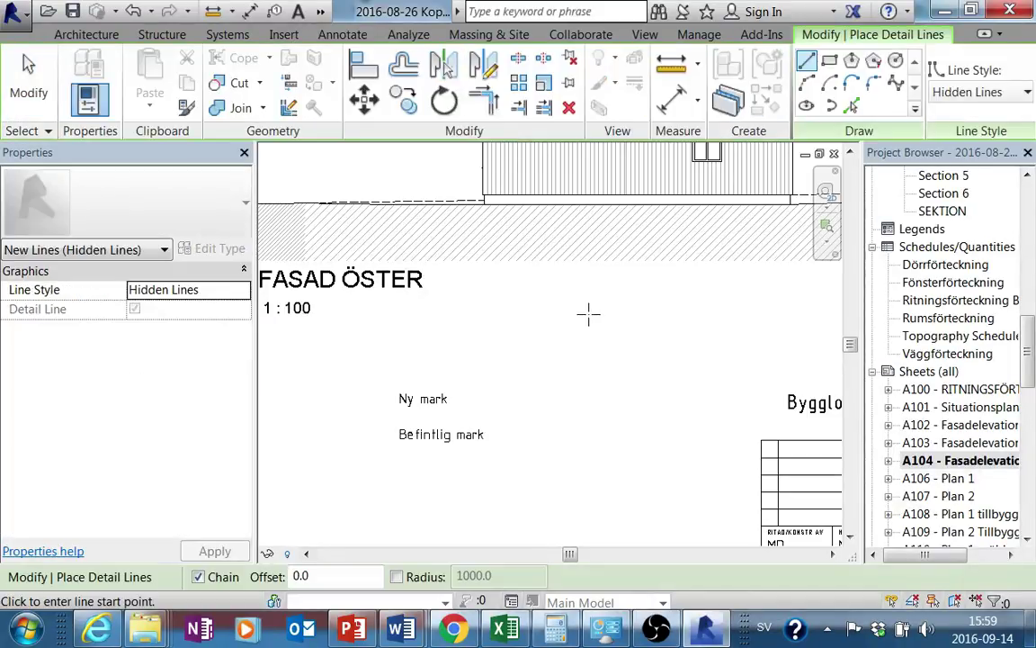
{"action": "left_click", "coordinate": [504, 435]}
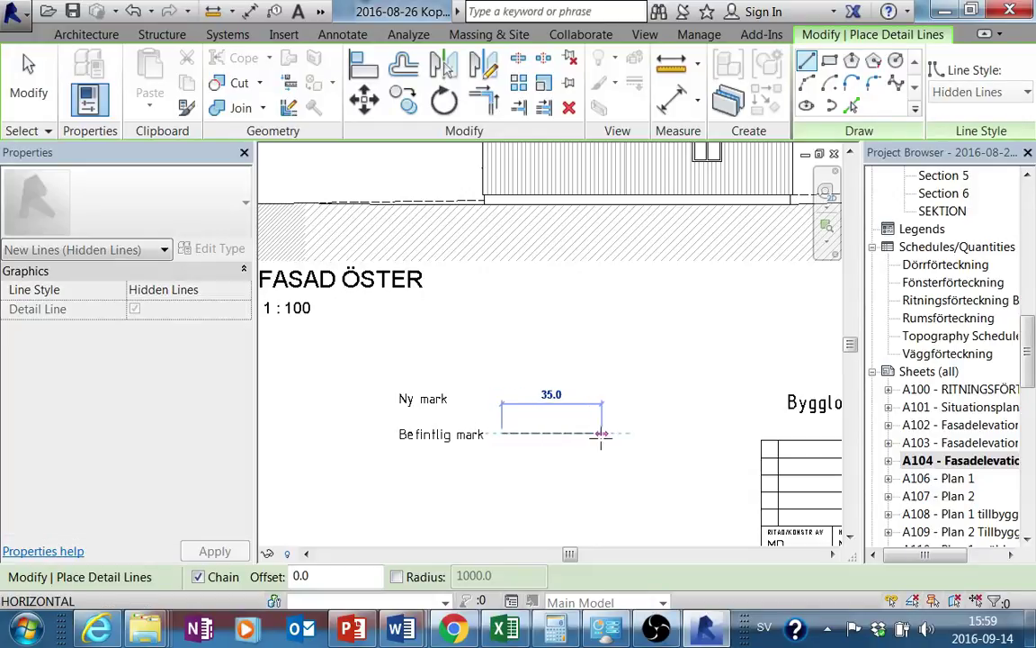
{"action": "left_click", "coordinate": [615, 433]}
{"action": "key", "text": "Escape"}
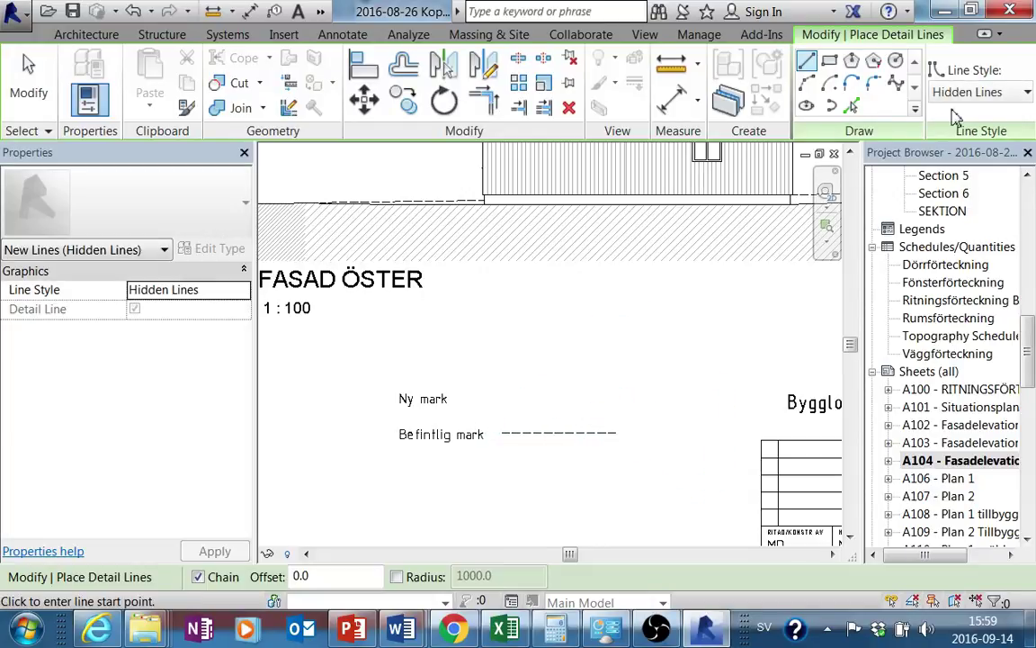
Step: Draw a Thin Lines detail line beside Ny mark
{"action": "left_click", "coordinate": [974, 92]}
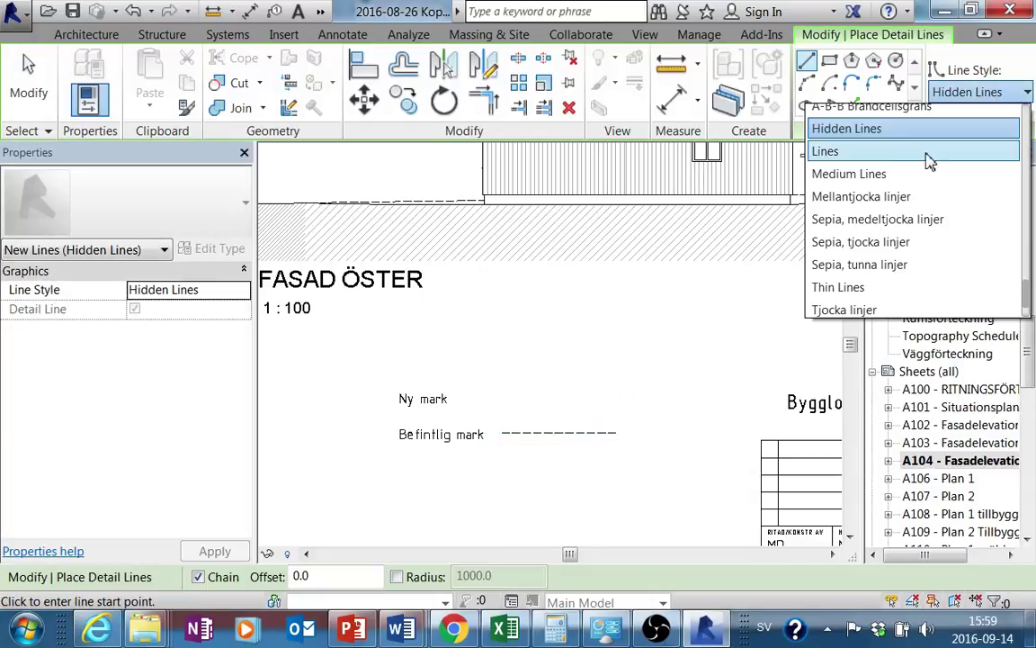
{"action": "left_click", "coordinate": [838, 287]}
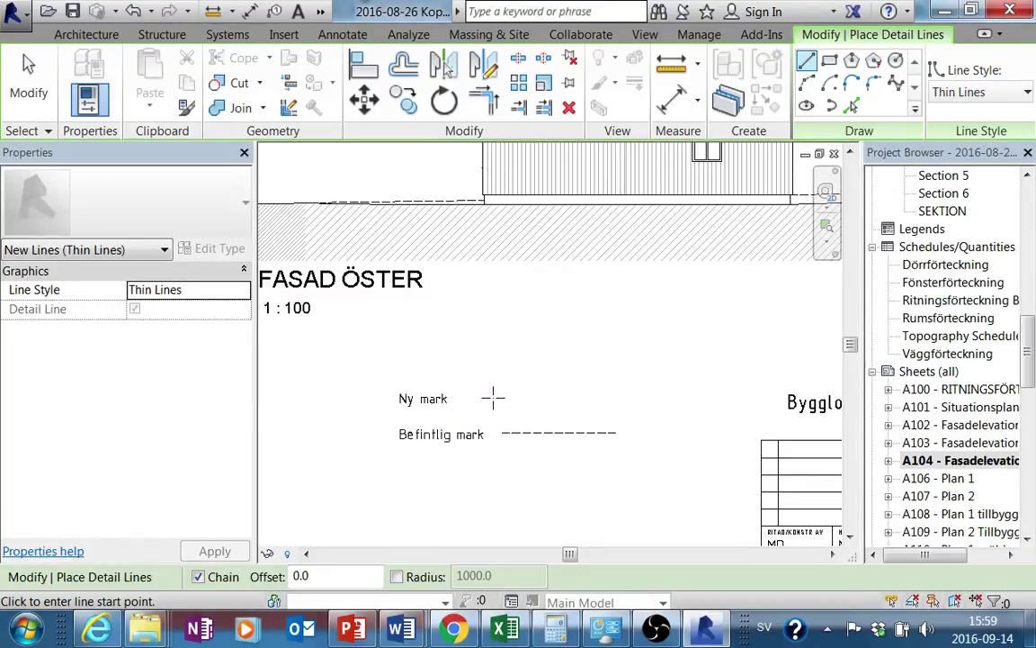
{"action": "left_click", "coordinate": [491, 396]}
{"action": "left_click", "coordinate": [616, 396]}
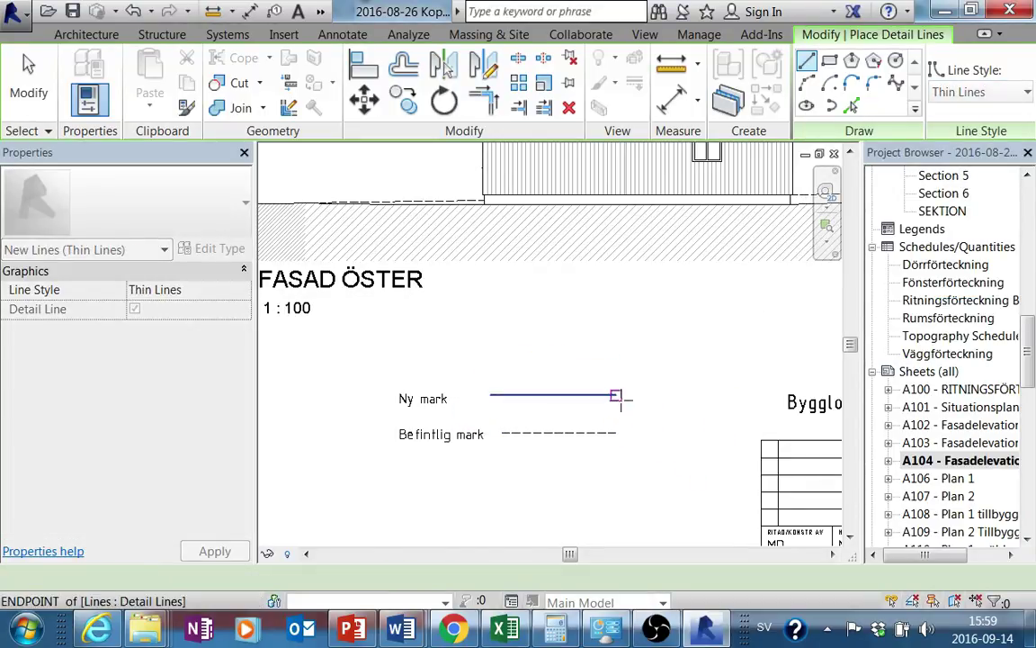
{"action": "key", "text": "Escape"}
{"action": "key", "text": "Escape"}
Step: Nudge the Ny mark line slightly down to align with its label
{"action": "scroll", "coordinate": [617, 411], "scroll_direction": "down", "scroll_amount": 1}
{"action": "scroll", "coordinate": [566, 407], "scroll_direction": "down", "scroll_amount": 1}
{"action": "scroll", "coordinate": [552, 429], "scroll_direction": "up", "scroll_amount": 2}
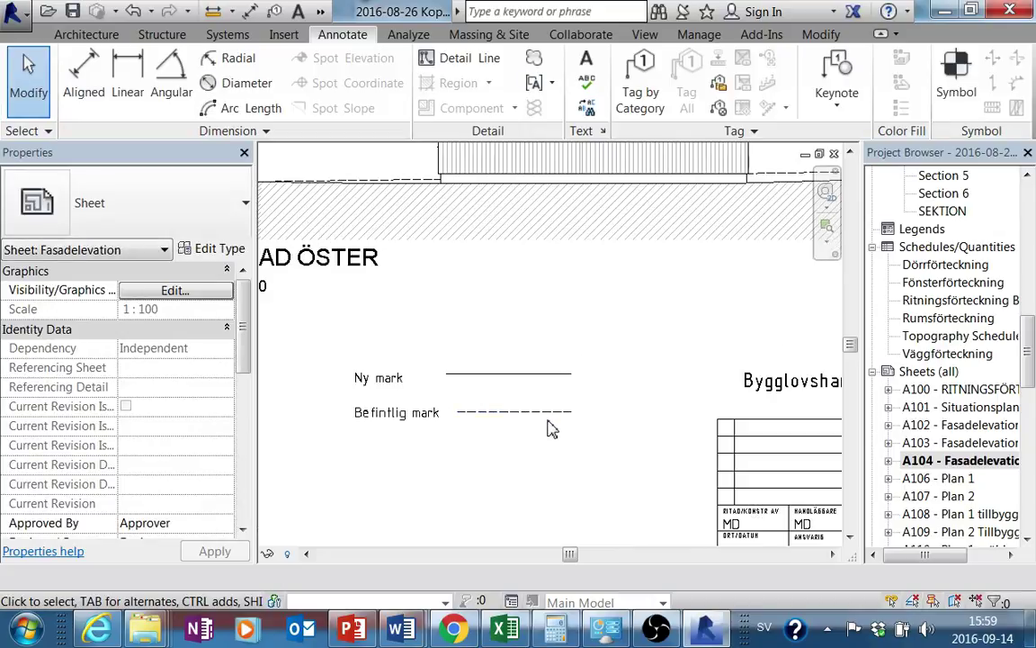
{"action": "left_click", "coordinate": [555, 374]}
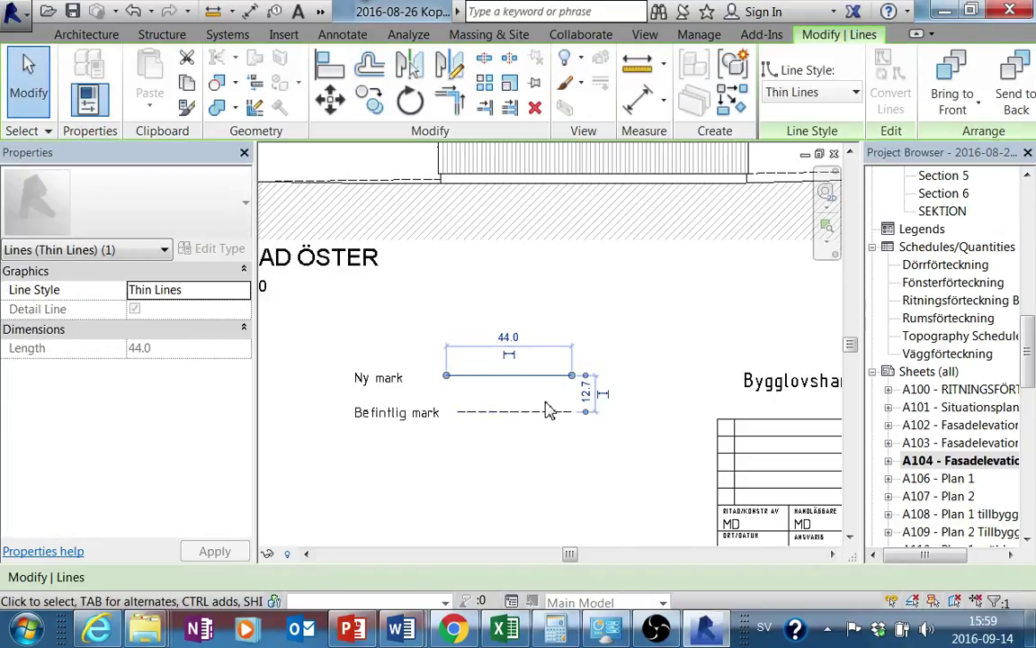
{"action": "key", "text": "Down"}
{"action": "key", "text": "Escape"}
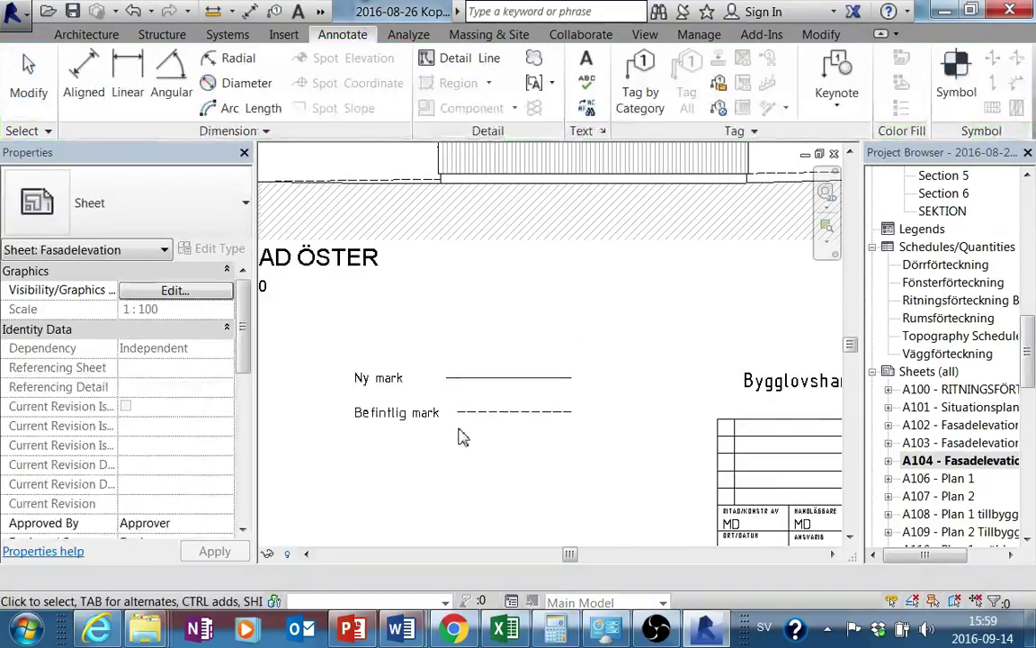
{"action": "scroll", "coordinate": [458, 434], "scroll_direction": "down", "scroll_amount": 2}
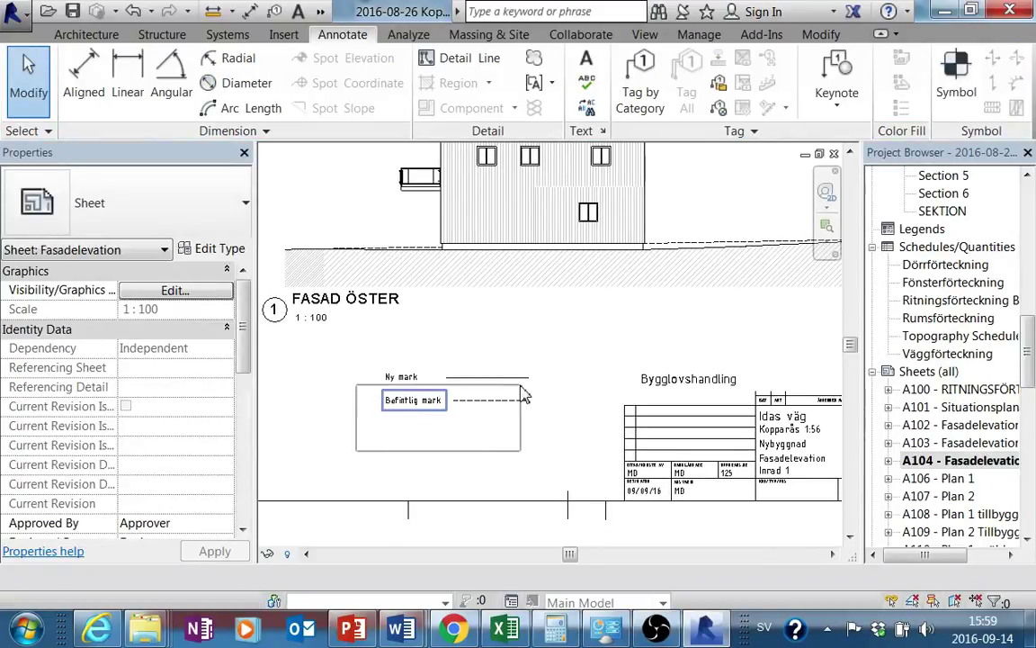
Step: Copy the Ny mark/Befintlig mark legend from A104 and paste it onto sheet A103
{"action": "left_click_drag", "start_coordinate": [321, 320], "coordinate": [521, 407]}
{"action": "key", "text": "ctrl+c"}
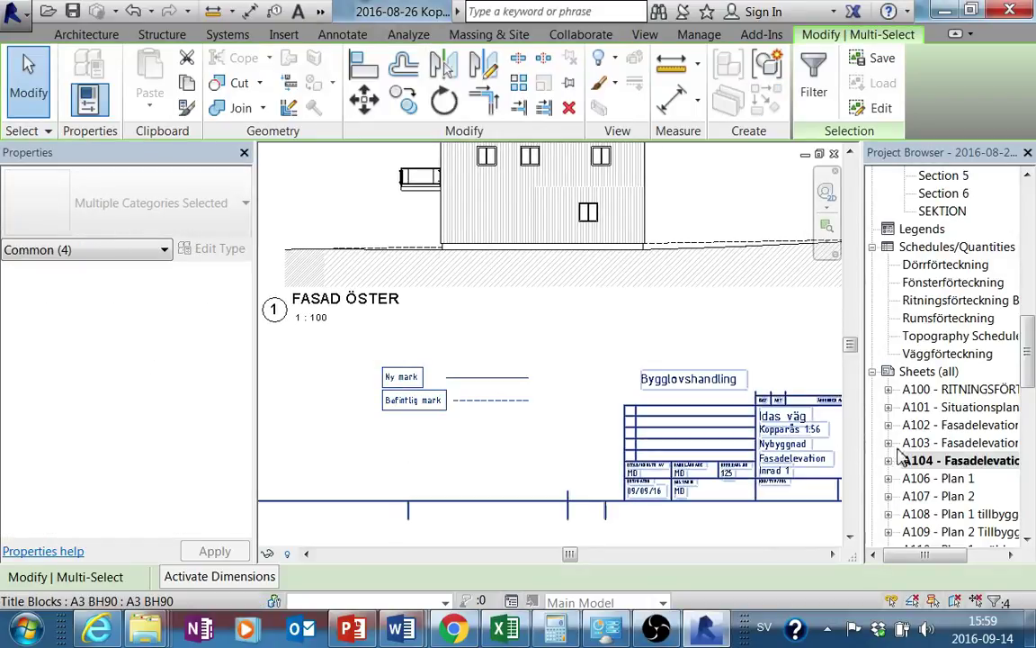
{"action": "key", "text": "ctrl+Tab"}
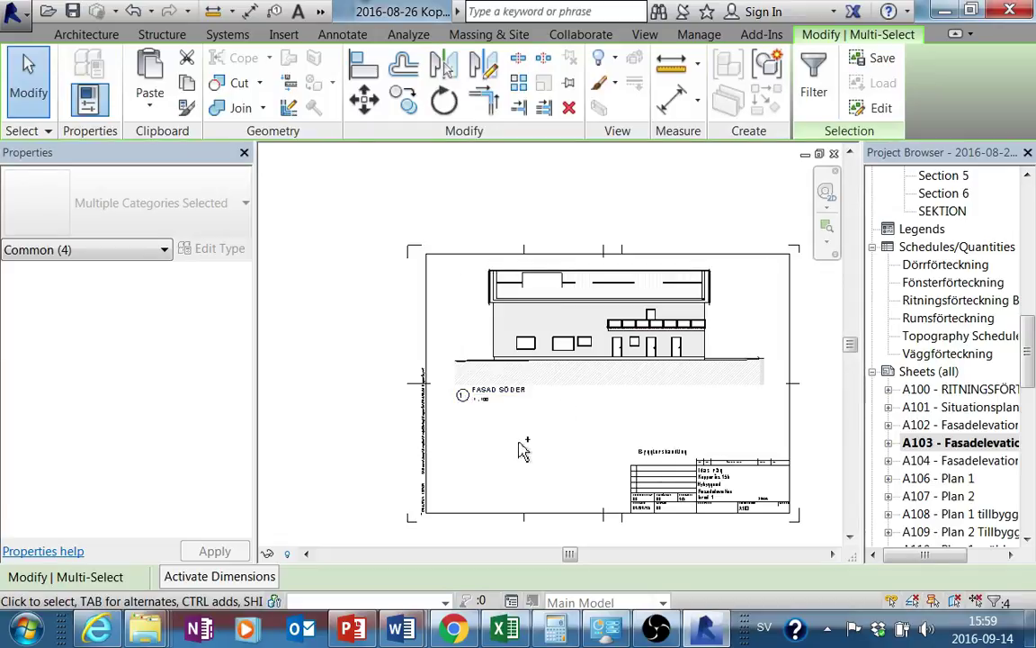
{"action": "key", "text": "ctrl+v"}
{"action": "left_click", "coordinate": [525, 477]}
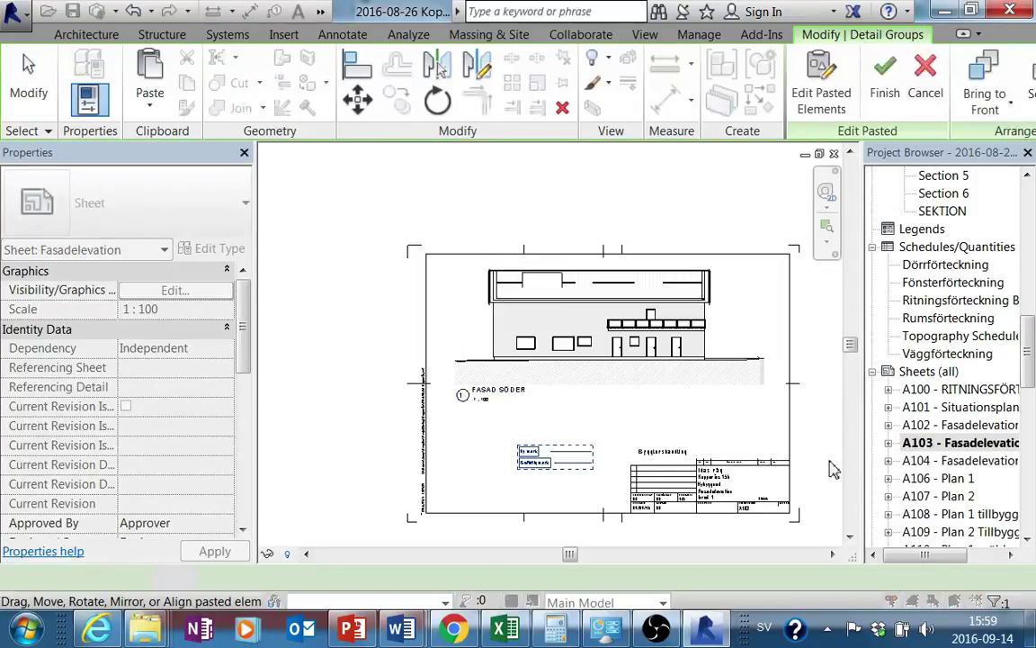
Step: Paste the same legend onto sheet A102
{"action": "double_click", "coordinate": [909, 424]}
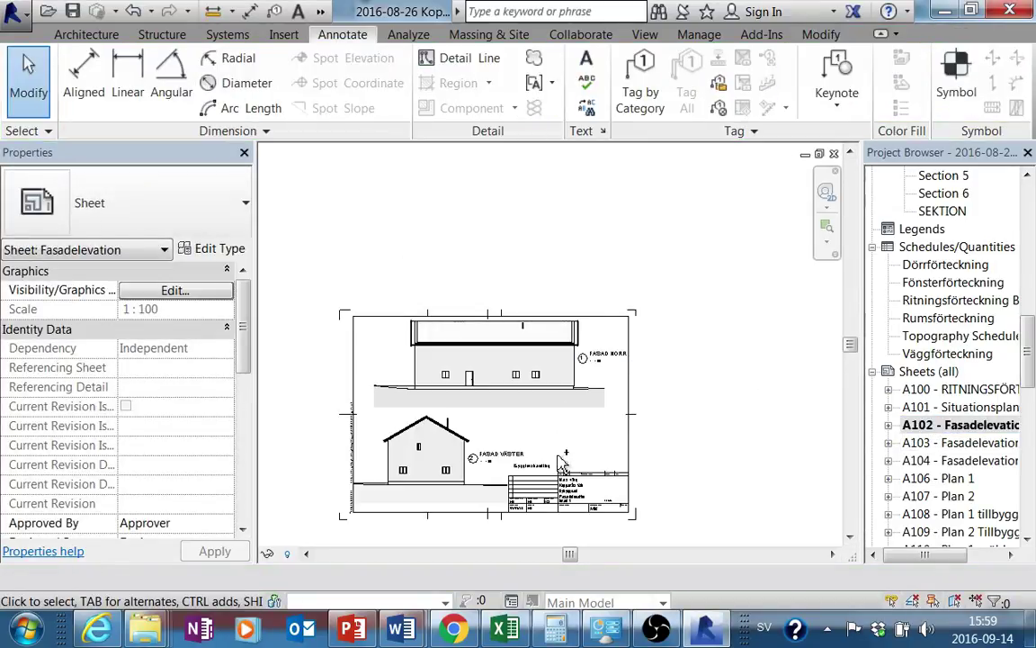
{"action": "key", "text": "ctrl+v"}
{"action": "scroll", "coordinate": [560, 450], "scroll_direction": "up", "scroll_amount": 2}
{"action": "left_click", "coordinate": [567, 474]}
{"action": "key", "text": "Escape"}
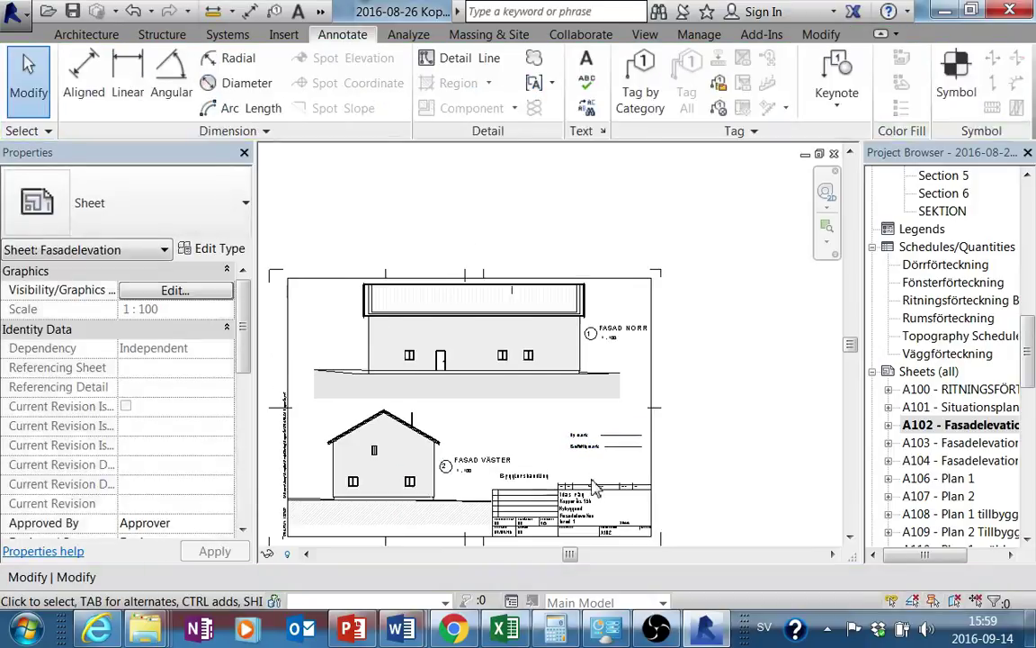
{"action": "scroll", "coordinate": [593, 486], "scroll_direction": "down", "scroll_amount": 1}
{"action": "middle_click_drag", "start_coordinate": [594, 485], "coordinate": [586, 430]}
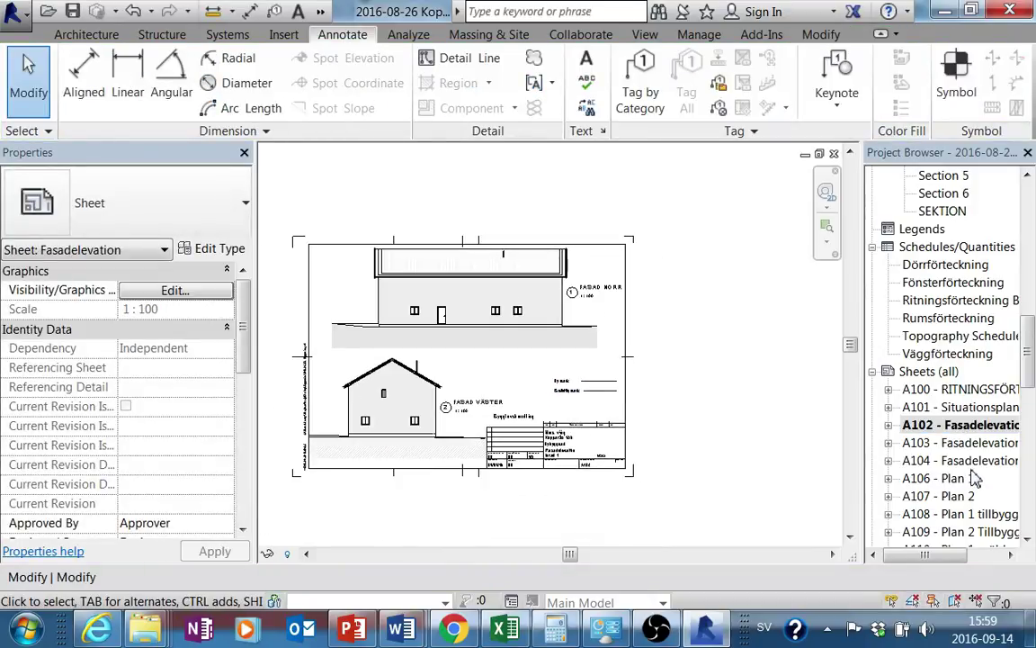
Step: Open sheet A106 - Plan 1 and activate the floor plan viewport
{"action": "double_click", "coordinate": [943, 480]}
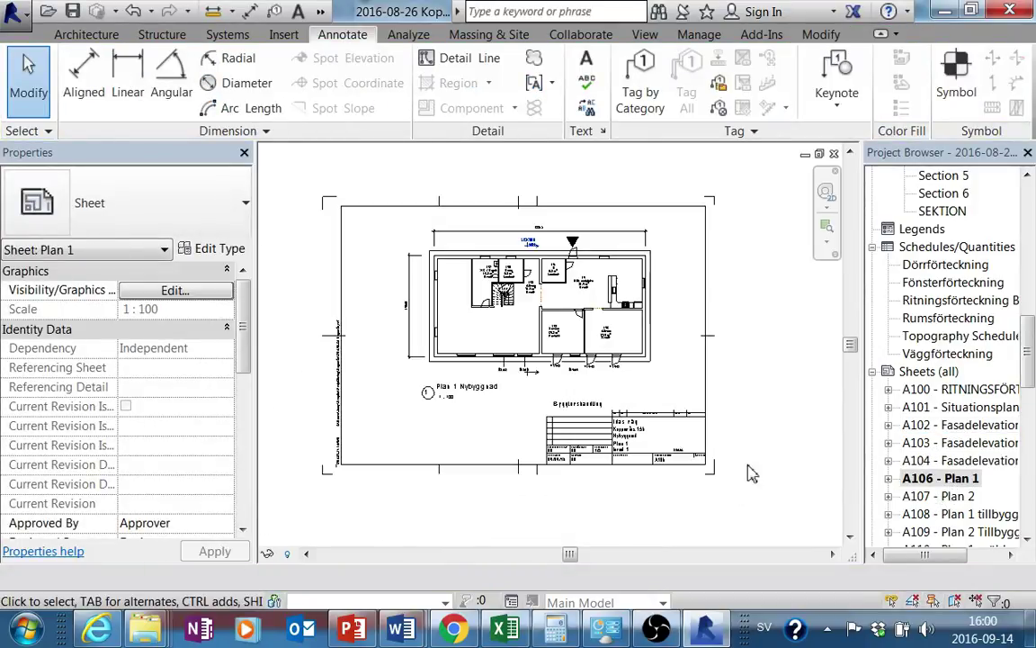
{"action": "middle_click_drag", "start_coordinate": [594, 326], "coordinate": [571, 382]}
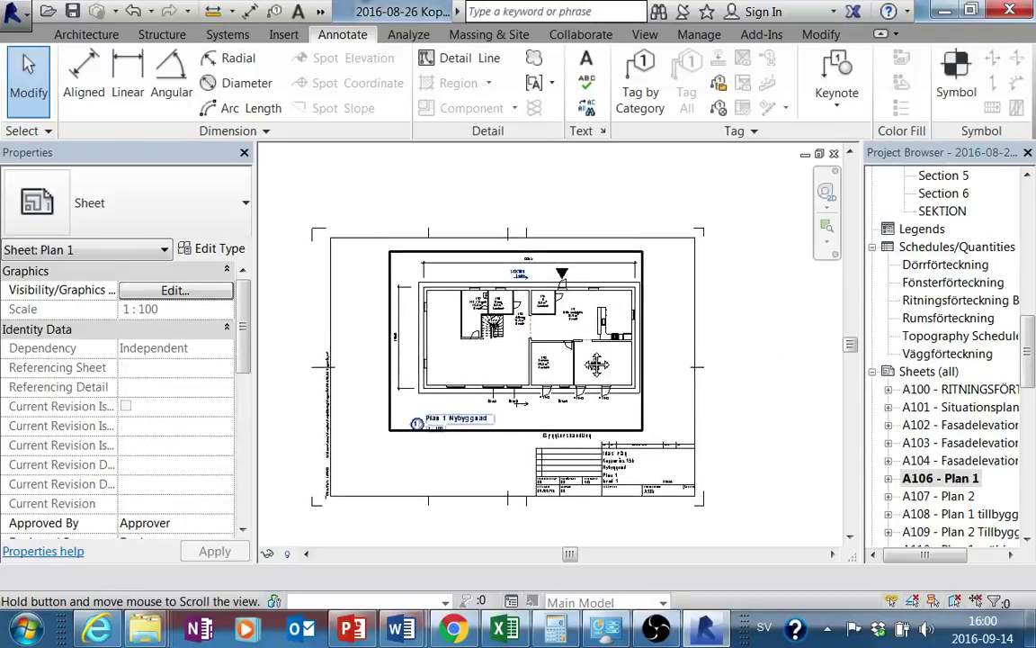
{"action": "scroll", "coordinate": [573, 382], "scroll_direction": "up", "scroll_amount": 2}
{"action": "middle_click_drag", "start_coordinate": [518, 342], "coordinate": [650, 342]}
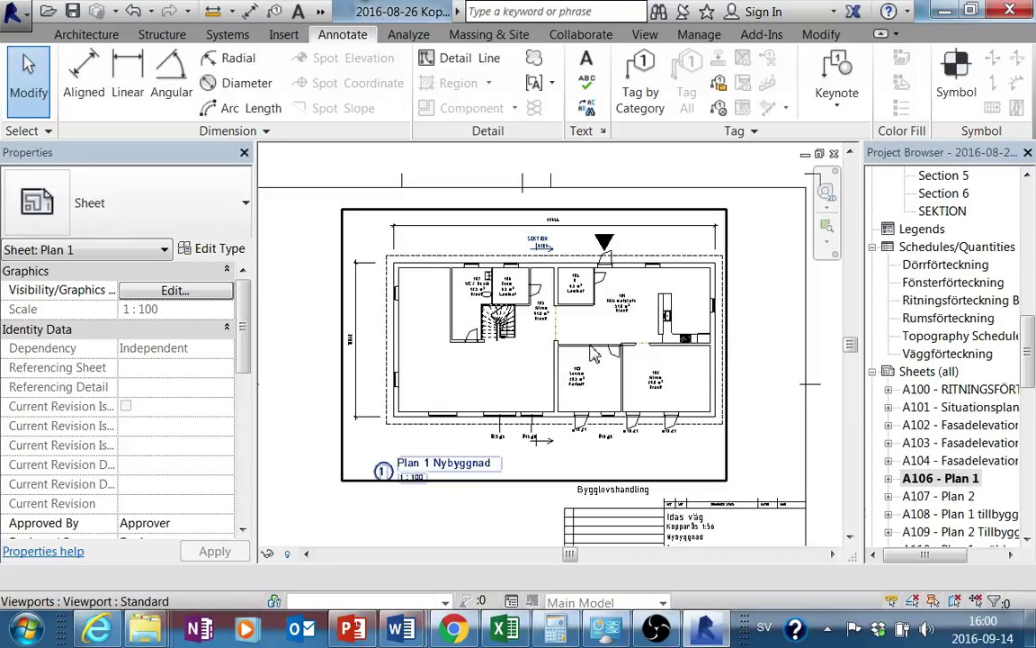
{"action": "middle_click_drag", "start_coordinate": [598, 337], "coordinate": [520, 353]}
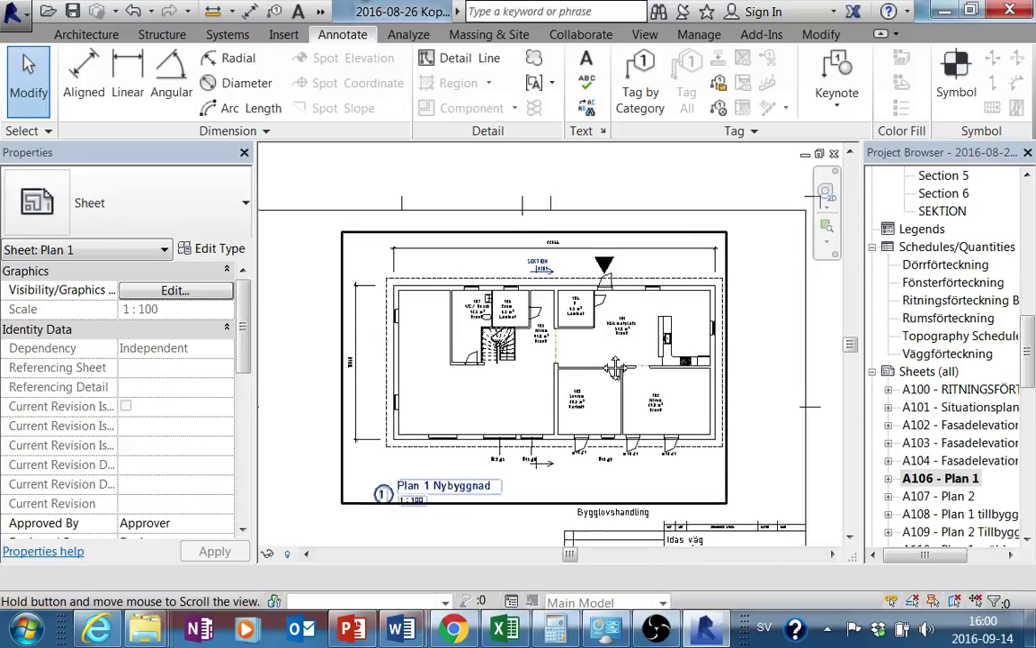
{"action": "scroll", "coordinate": [410, 399], "scroll_direction": "up", "scroll_amount": 1}
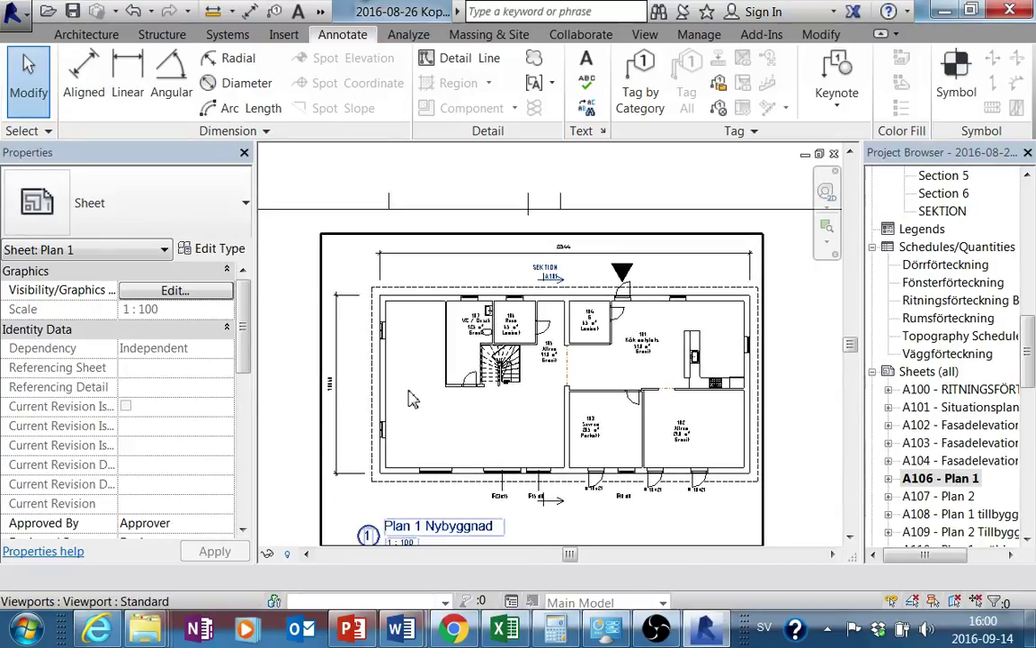
{"action": "double_click", "coordinate": [430, 262]}
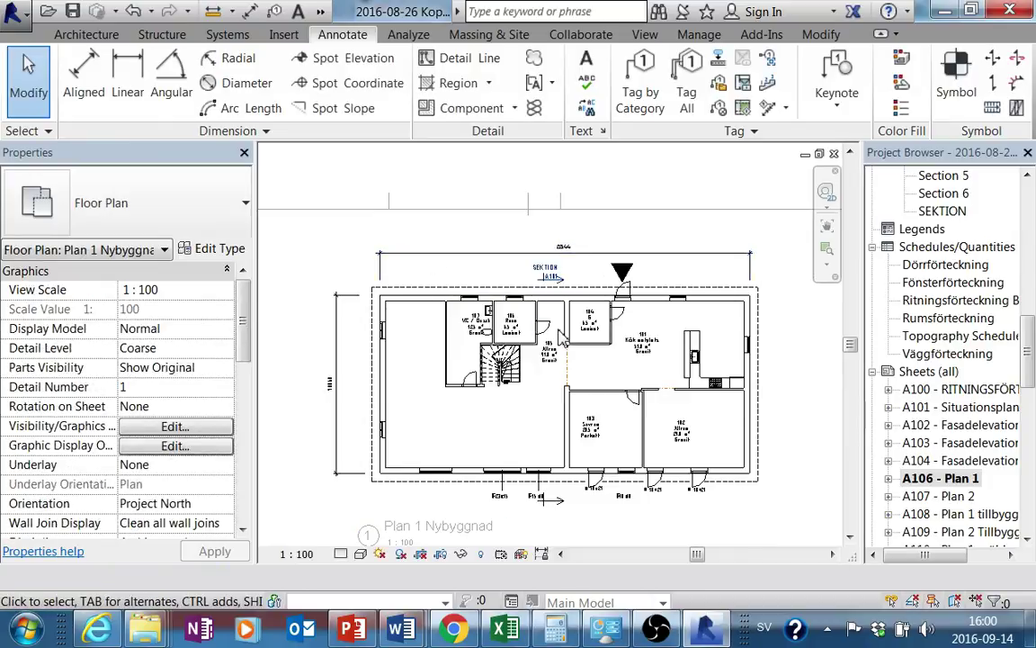
Step: Tighten the left and right witness-line gaps of the 22644 top dimension
{"action": "scroll", "coordinate": [396, 288], "scroll_direction": "up", "scroll_amount": 2}
{"action": "scroll", "coordinate": [382, 281], "scroll_direction": "up", "scroll_amount": 1}
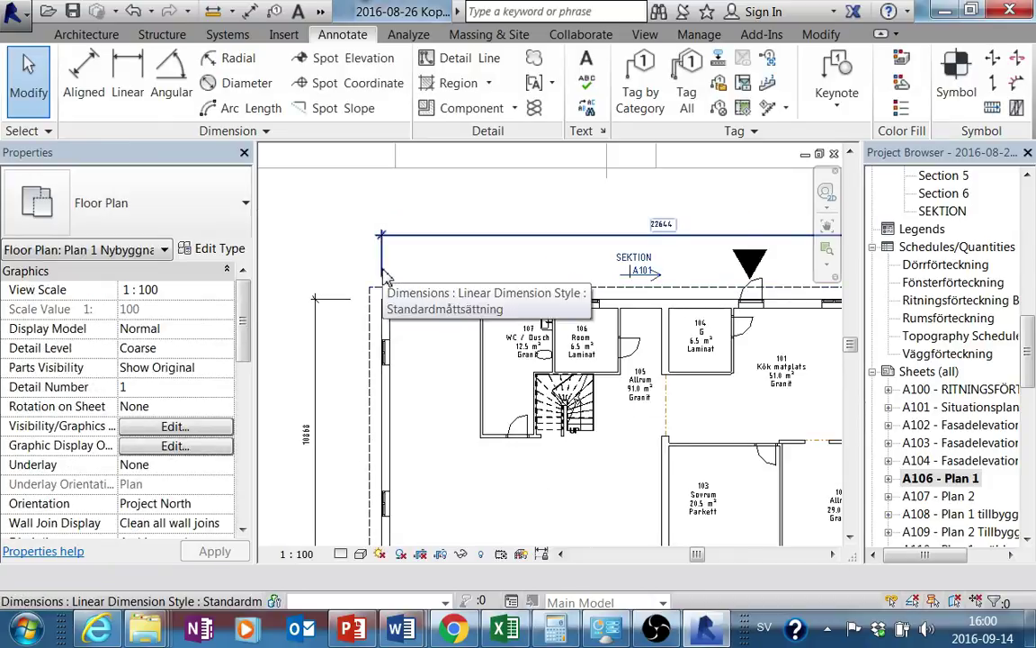
{"action": "left_click", "coordinate": [382, 286]}
{"action": "scroll", "coordinate": [383, 288], "scroll_direction": "up", "scroll_amount": 1}
{"action": "scroll", "coordinate": [382, 286], "scroll_direction": "down", "scroll_amount": 2}
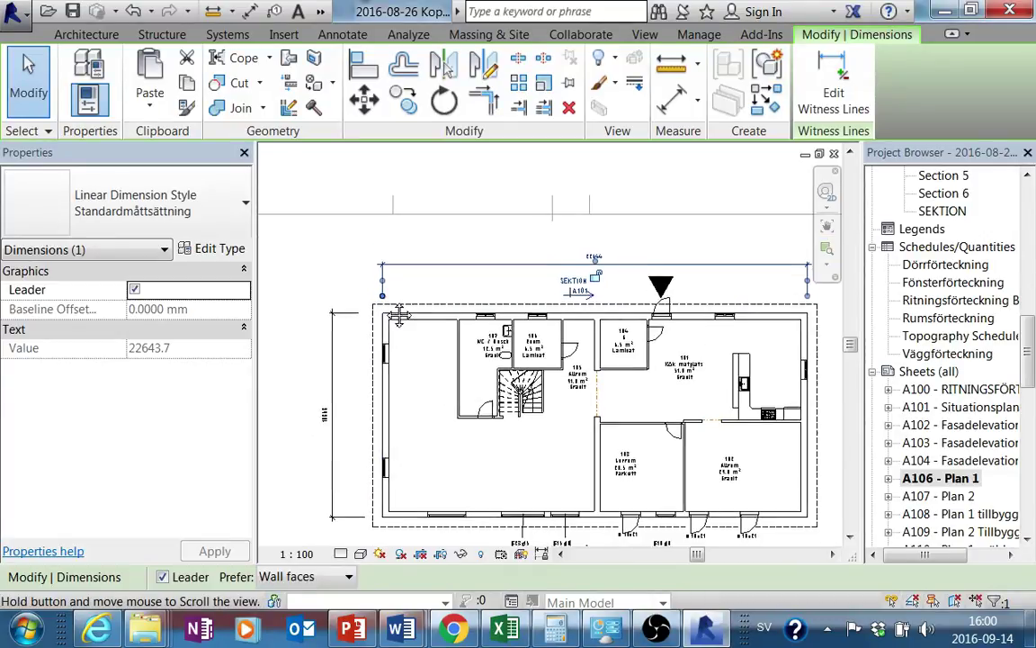
{"action": "scroll", "coordinate": [385, 306], "scroll_direction": "up", "scroll_amount": 2}
{"action": "left_click_drag", "start_coordinate": [385, 289], "coordinate": [385, 290]}
{"action": "left_click_drag", "start_coordinate": [390, 331], "coordinate": [389, 308]}
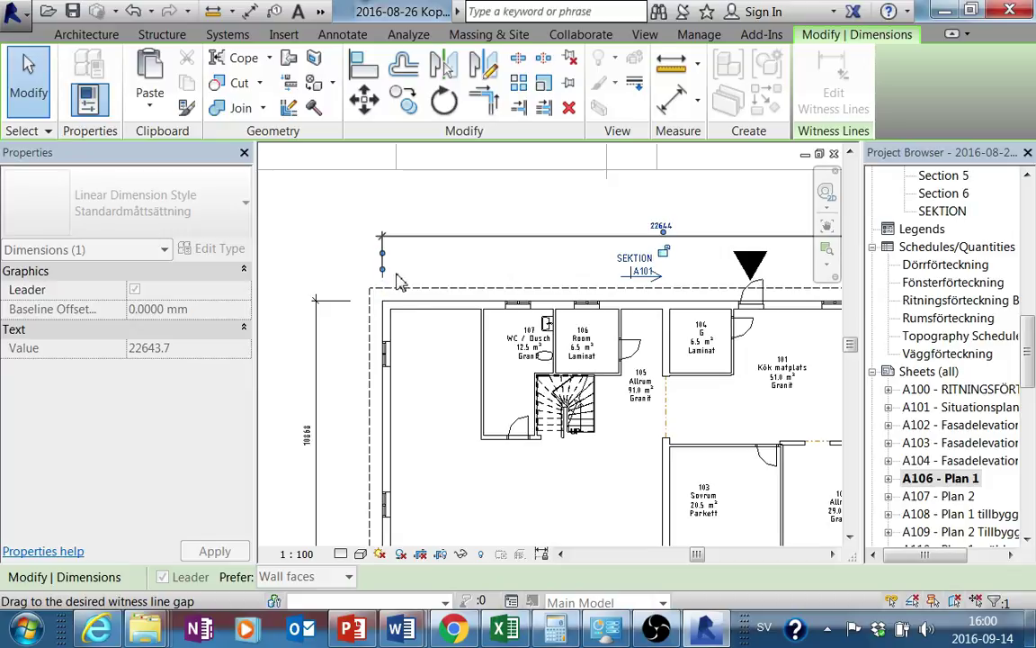
{"action": "middle_click_drag", "start_coordinate": [401, 277], "coordinate": [240, 286]}
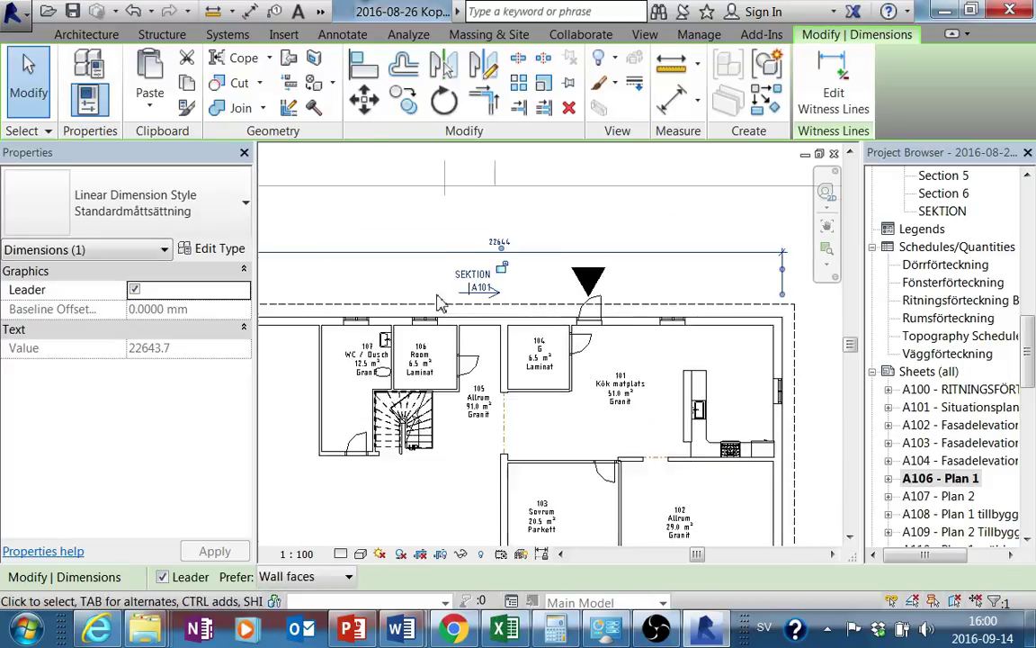
{"action": "scroll", "coordinate": [630, 297], "scroll_direction": "down", "scroll_amount": 1}
{"action": "scroll", "coordinate": [726, 302], "scroll_direction": "up", "scroll_amount": 2}
{"action": "left_click_drag", "start_coordinate": [726, 301], "coordinate": [727, 270]}
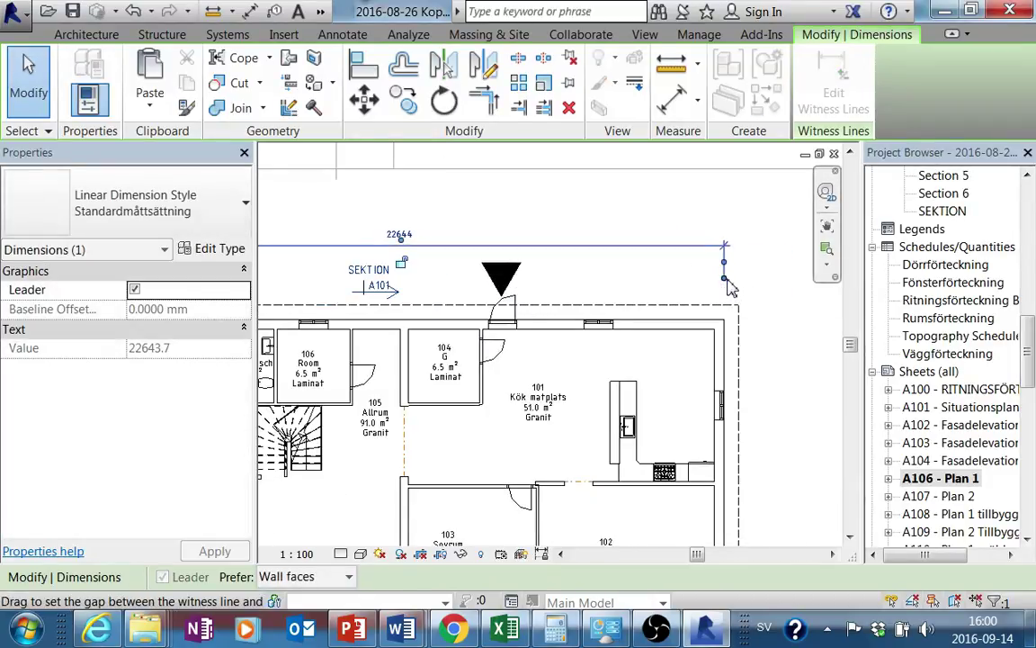
{"action": "scroll", "coordinate": [524, 416], "scroll_direction": "down", "scroll_amount": 2}
Step: Tighten the witness-line gap of the vertical 10868 dimension
{"action": "middle_click_drag", "start_coordinate": [525, 415], "coordinate": [670, 261]}
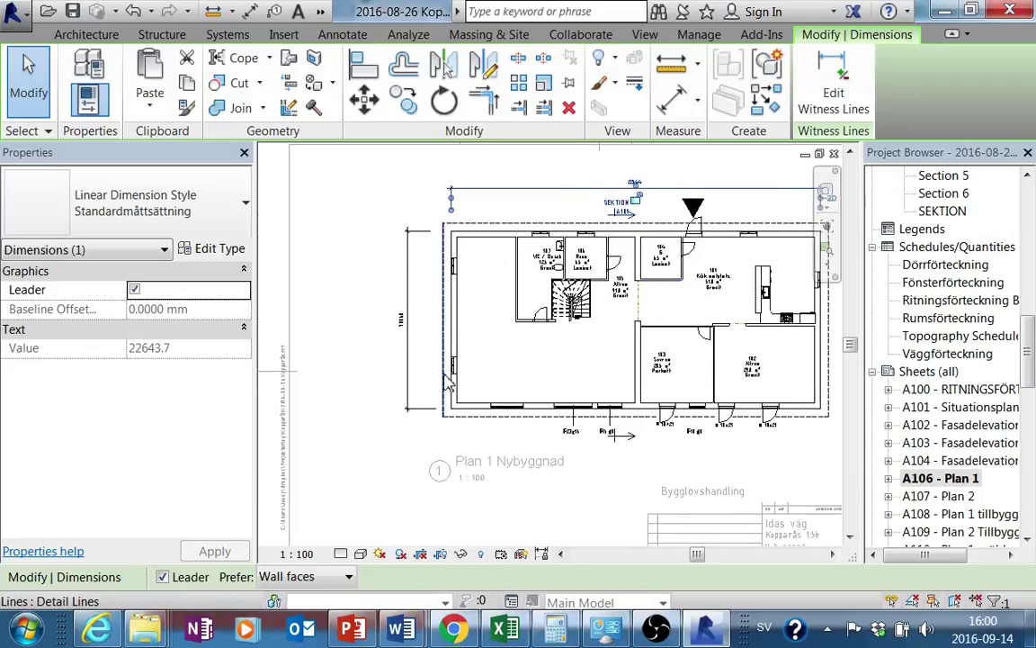
{"action": "left_click", "coordinate": [409, 288]}
{"action": "scroll", "coordinate": [438, 421], "scroll_direction": "up", "scroll_amount": 3}
{"action": "left_click_drag", "start_coordinate": [438, 420], "coordinate": [439, 427]}
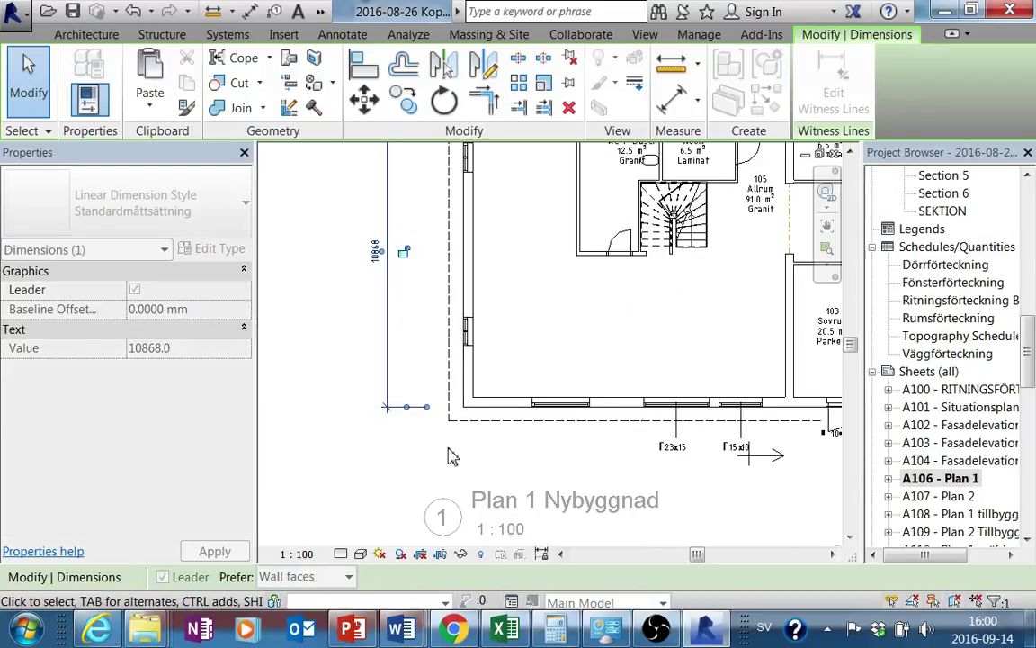
{"action": "scroll", "coordinate": [602, 475], "scroll_direction": "down", "scroll_amount": 2}
{"action": "middle_click_drag", "start_coordinate": [559, 459], "coordinate": [548, 455]}
{"action": "scroll", "coordinate": [560, 454], "scroll_direction": "up", "scroll_amount": 3}
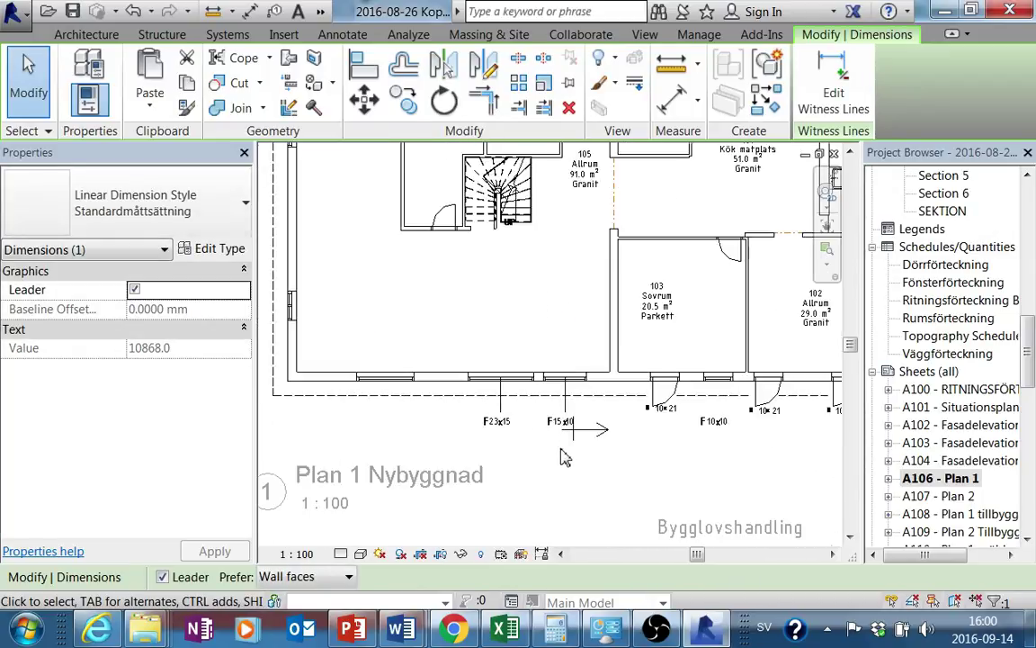
{"action": "scroll", "coordinate": [565, 432], "scroll_direction": "up", "scroll_amount": 3}
Step: Adjust the leader of the F15x10 window tag
{"action": "left_click", "coordinate": [565, 406]}
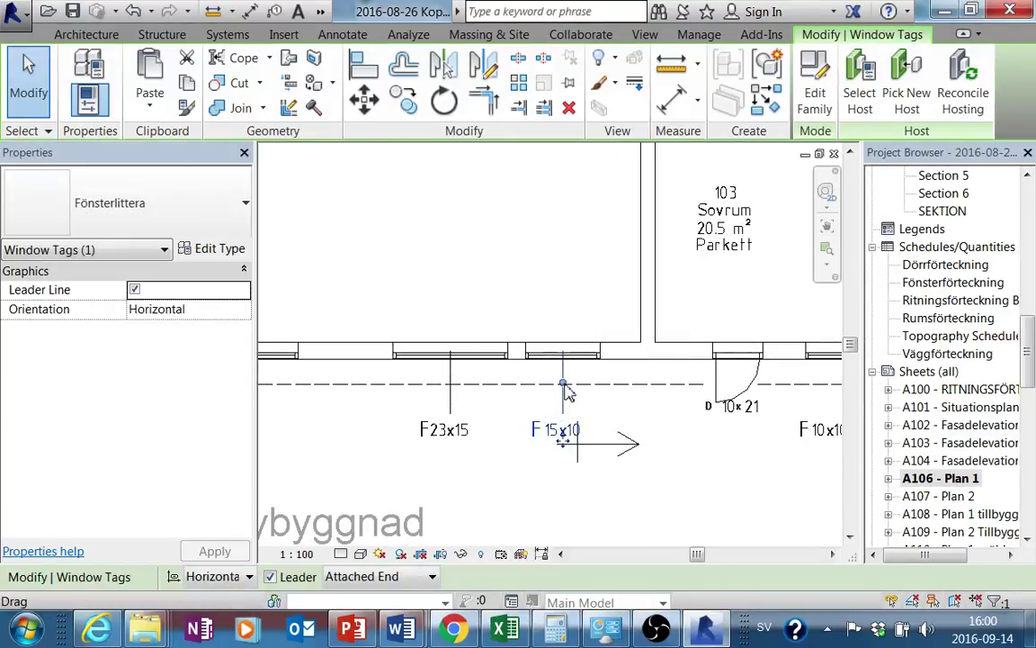
{"action": "left_click_drag", "start_coordinate": [569, 409], "coordinate": [565, 413]}
{"action": "key", "text": "Escape"}
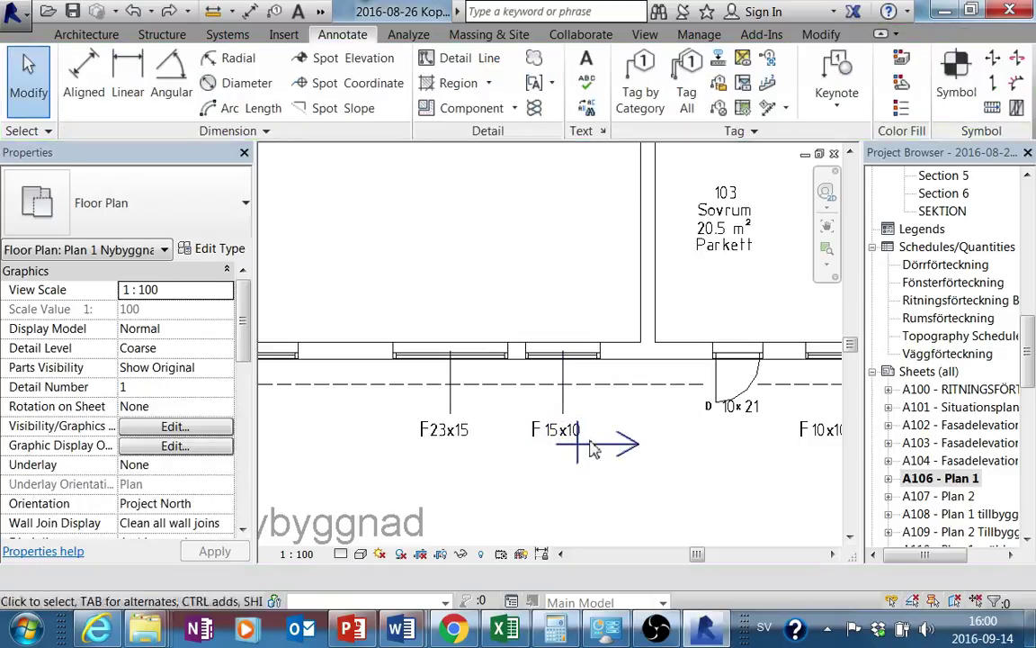
Step: Drag the section marker down below the window tags, clear of F15x10
{"action": "left_click", "coordinate": [589, 439]}
{"action": "left_click_drag", "start_coordinate": [584, 433], "coordinate": [589, 438]}
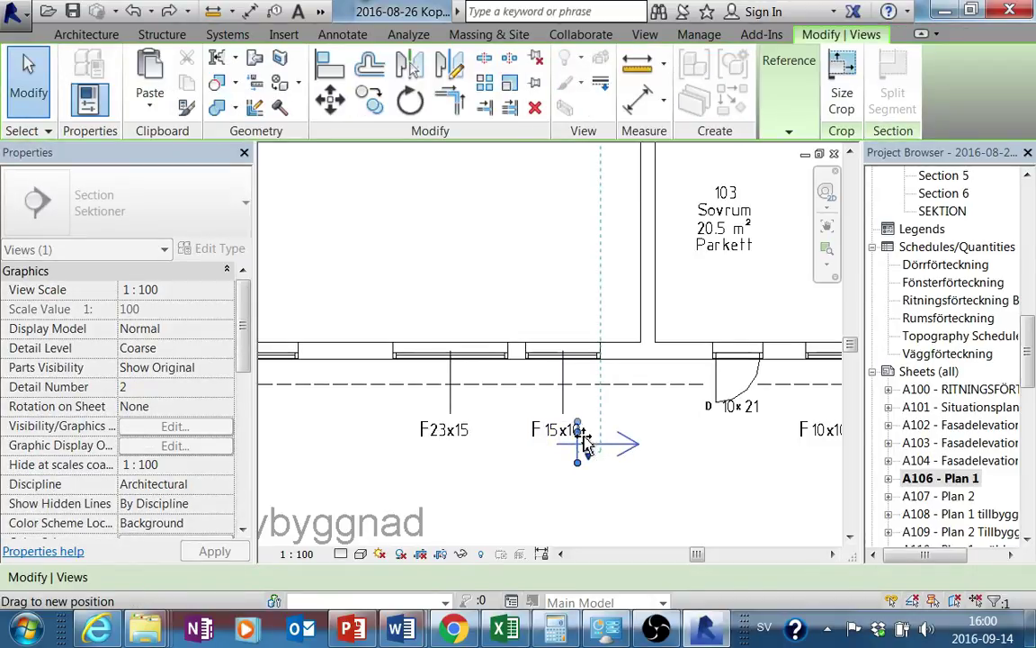
{"action": "left_click_drag", "start_coordinate": [576, 465], "coordinate": [575, 511]}
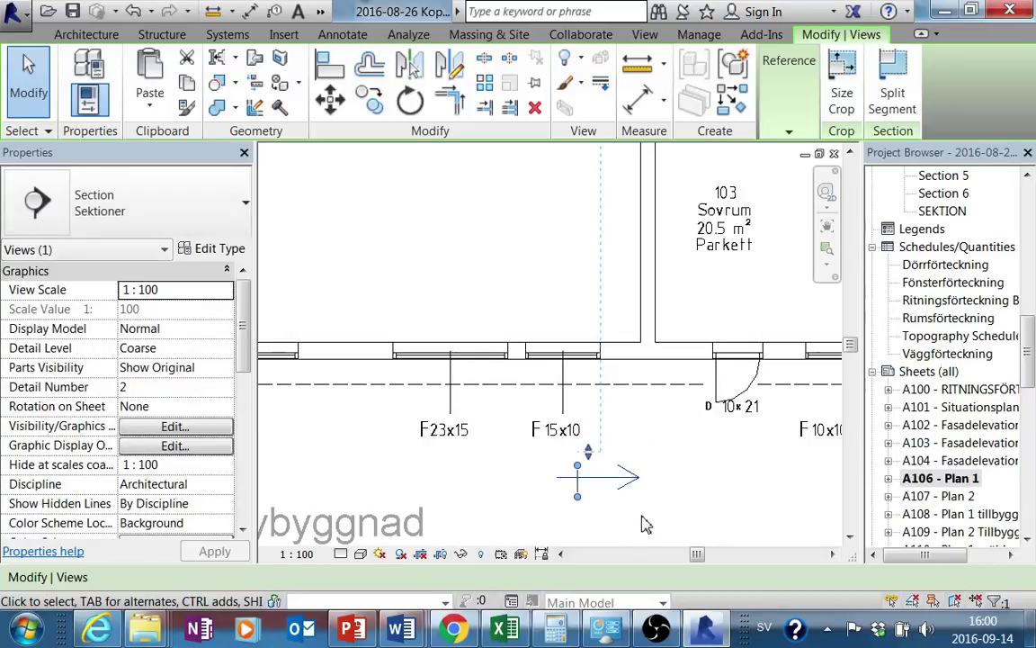
{"action": "left_click", "coordinate": [643, 511]}
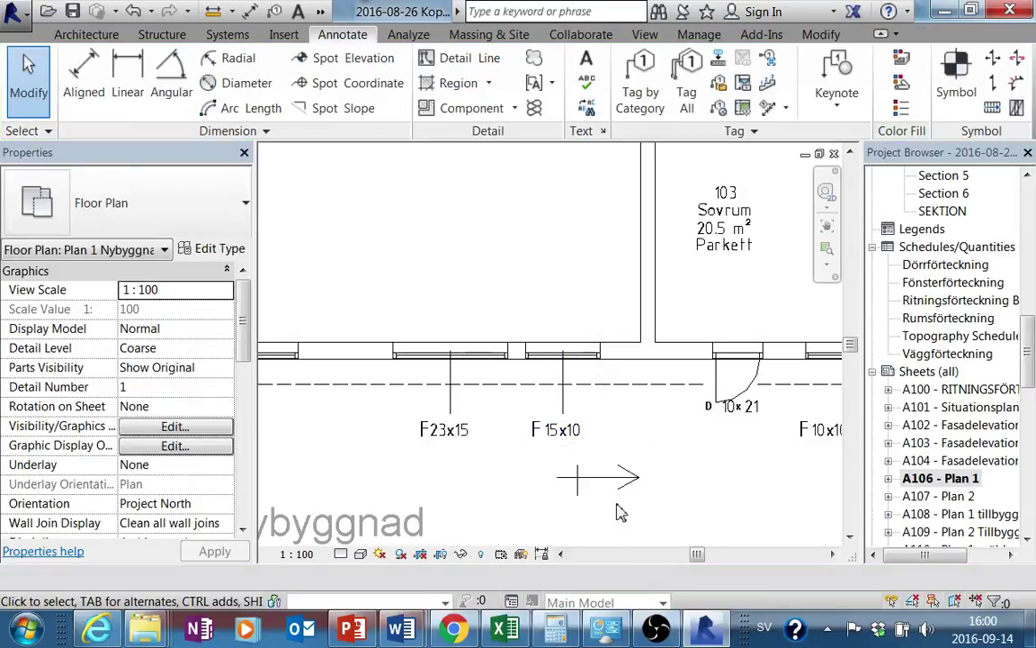
{"action": "scroll", "coordinate": [622, 520], "scroll_direction": "down", "scroll_amount": 1}
{"action": "scroll", "coordinate": [629, 518], "scroll_direction": "down", "scroll_amount": 1}
{"action": "scroll", "coordinate": [621, 513], "scroll_direction": "down", "scroll_amount": 1}
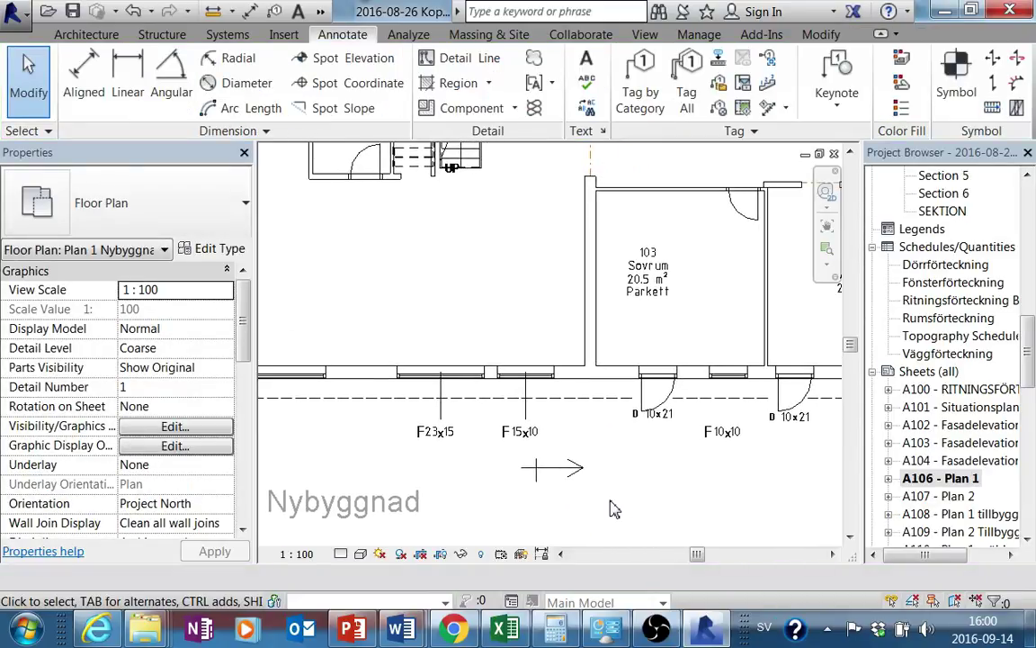
{"action": "scroll", "coordinate": [611, 509], "scroll_direction": "down", "scroll_amount": 1}
{"action": "scroll", "coordinate": [609, 510], "scroll_direction": "down", "scroll_amount": 1}
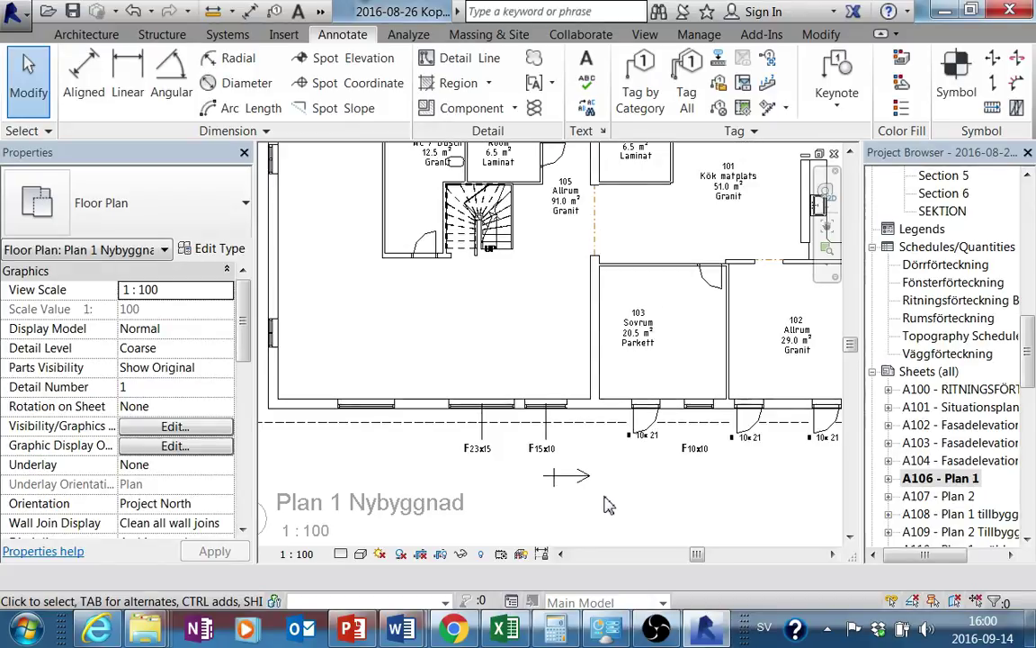
Step: Remove the leader lines from the window tags below room 103, starting with F23x15
{"action": "left_click", "coordinate": [545, 448]}
{"action": "scroll", "coordinate": [553, 454], "scroll_direction": "up", "scroll_amount": 2}
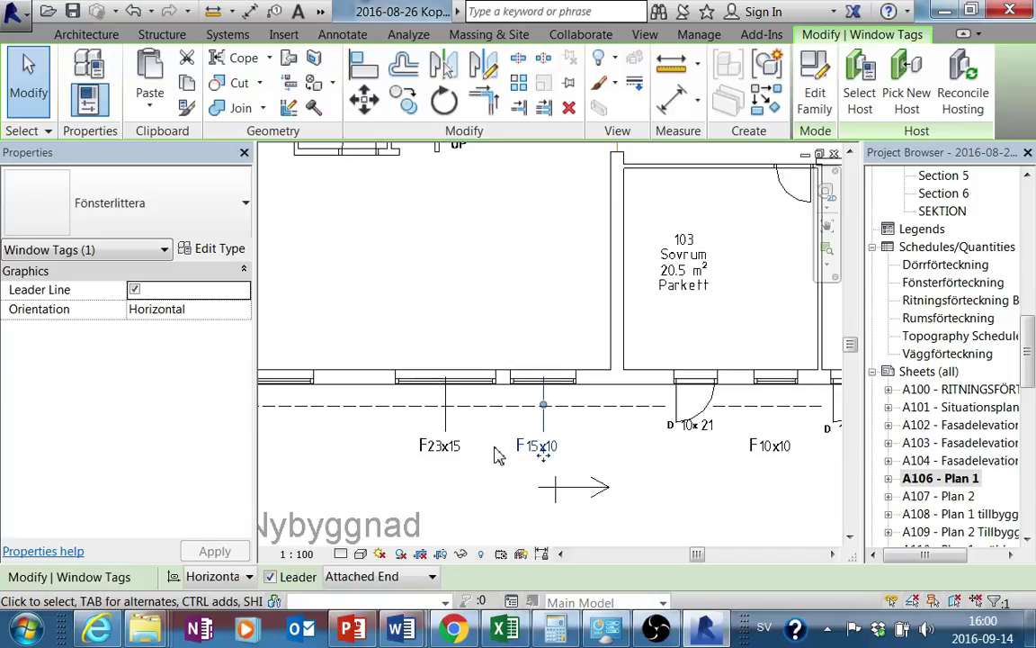
{"action": "middle_click_drag", "start_coordinate": [505, 461], "coordinate": [454, 456]}
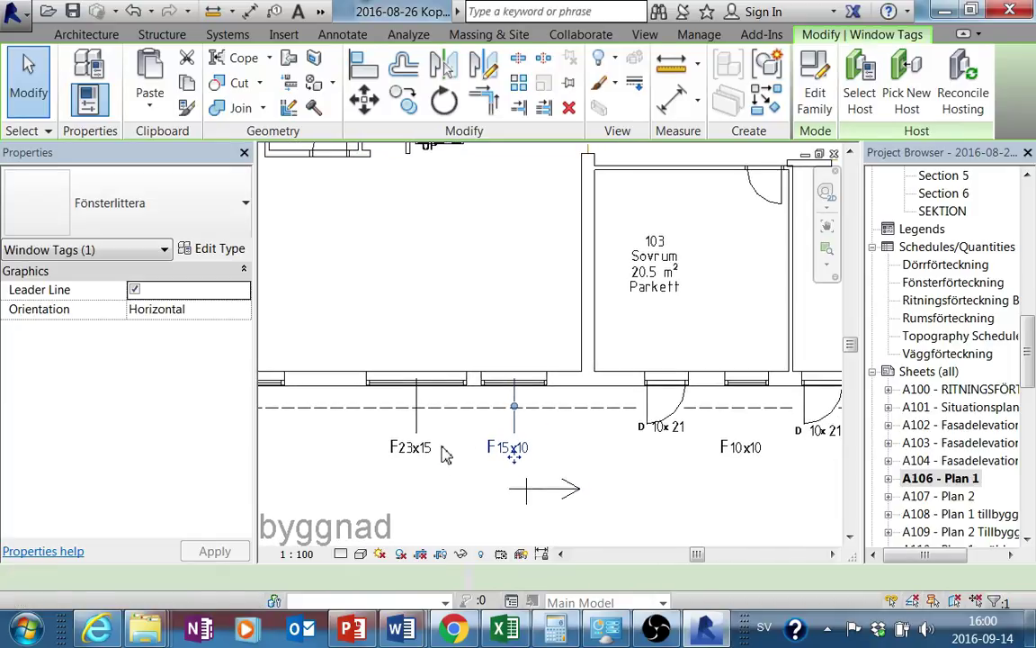
{"action": "key", "text": "s"}
{"action": "key", "text": "a"}
{"action": "key", "text": "Escape"}
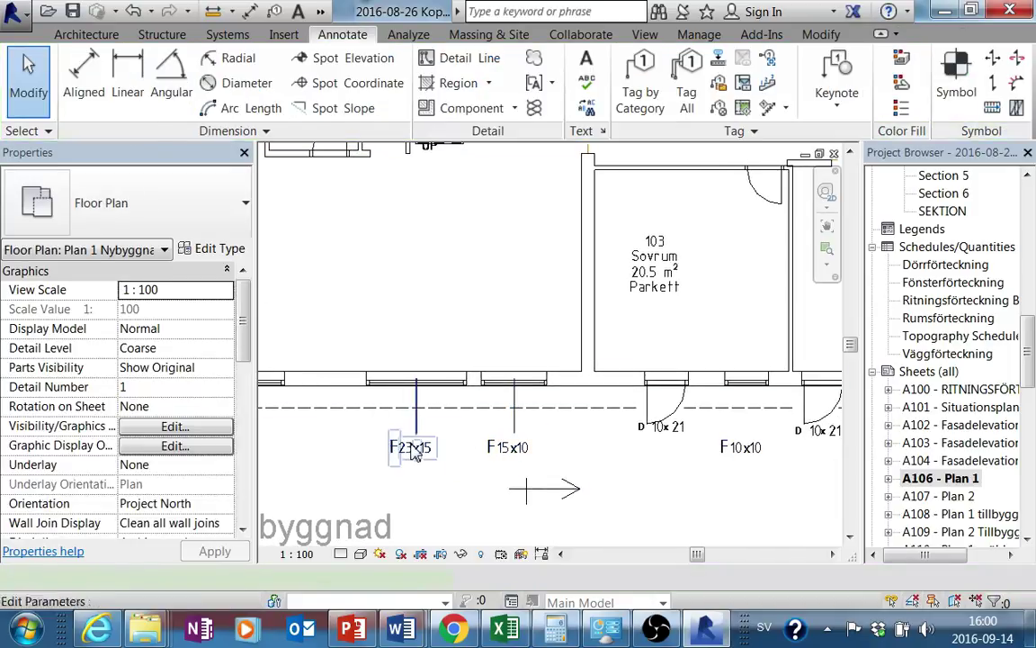
{"action": "left_click", "coordinate": [410, 447]}
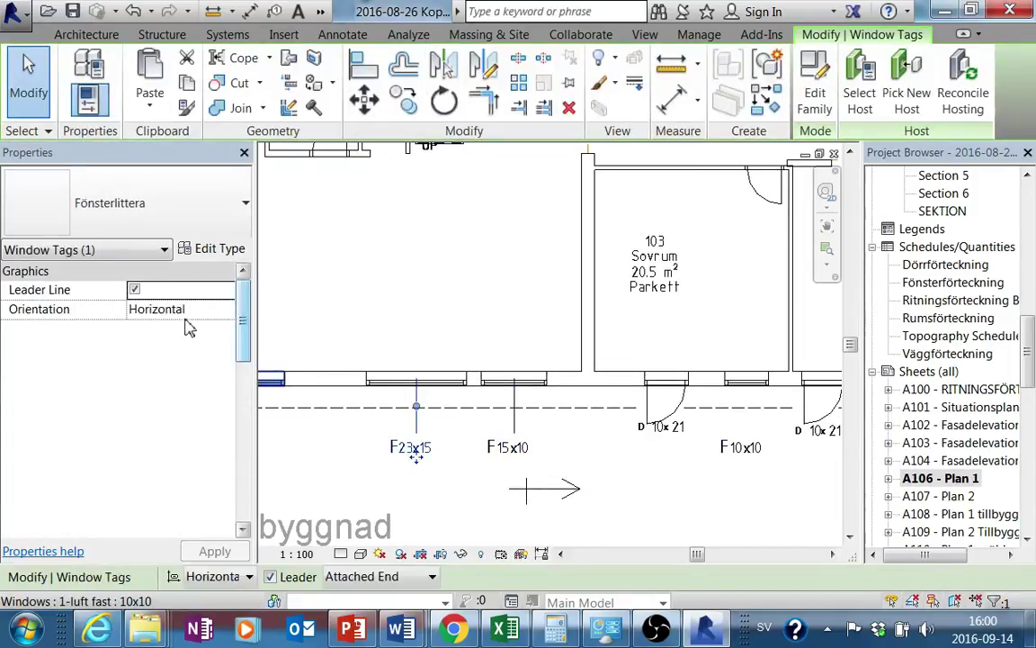
{"action": "left_click", "coordinate": [134, 290]}
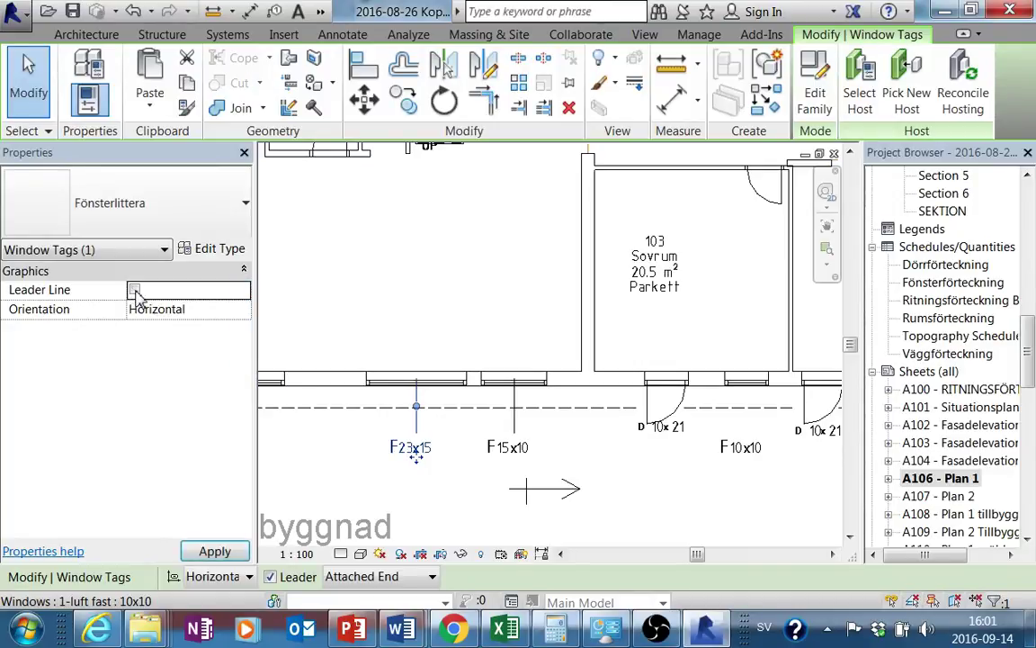
{"action": "left_click", "coordinate": [535, 447]}
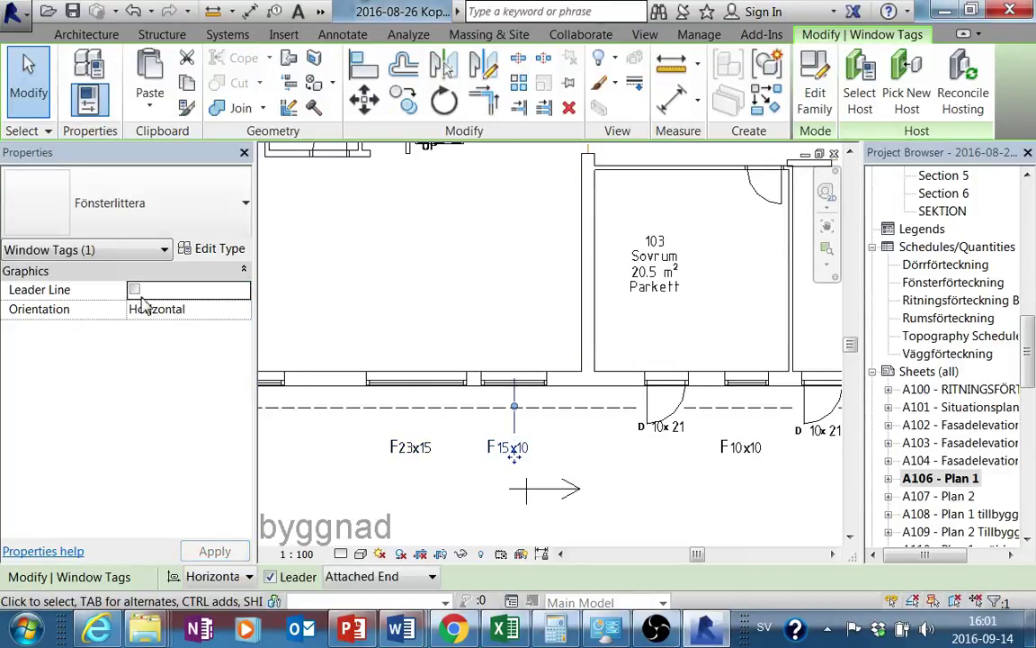
Step: Move the 10x21 door tag under room 103 slightly lower, clear of its door swing
{"action": "middle_click_drag", "start_coordinate": [779, 472], "coordinate": [500, 451]}
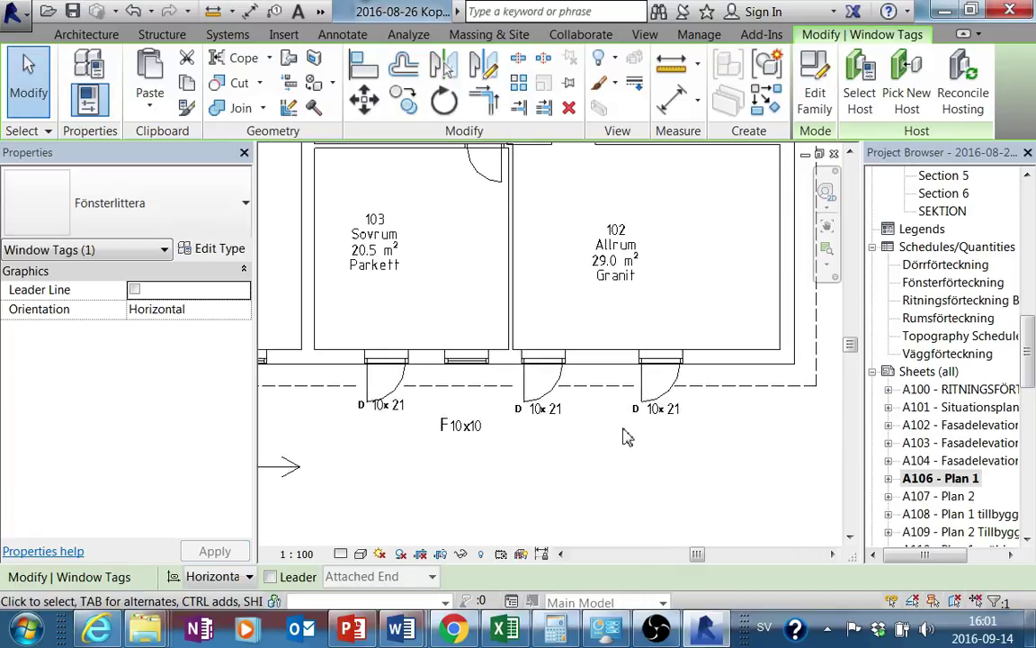
{"action": "scroll", "coordinate": [627, 437], "scroll_direction": "down", "scroll_amount": 4}
{"action": "middle_click_drag", "start_coordinate": [421, 446], "coordinate": [447, 300]}
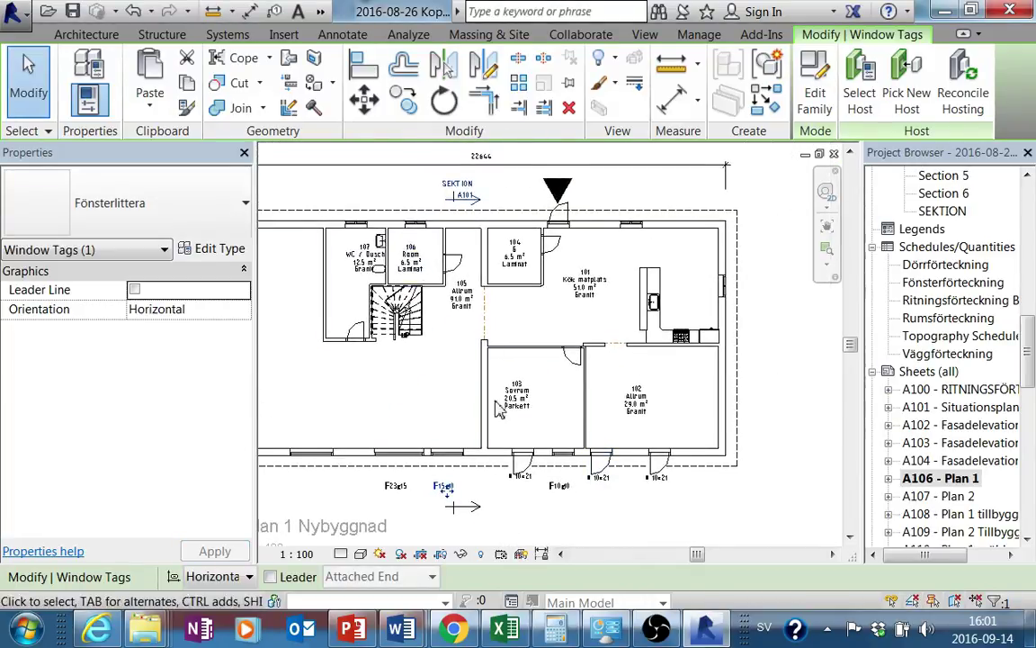
{"action": "scroll", "coordinate": [537, 462], "scroll_direction": "up", "scroll_amount": 1}
{"action": "key", "text": "Escape"}
{"action": "scroll", "coordinate": [544, 462], "scroll_direction": "up", "scroll_amount": 3}
{"action": "scroll", "coordinate": [544, 472], "scroll_direction": "up", "scroll_amount": 2}
{"action": "left_click", "coordinate": [545, 477]}
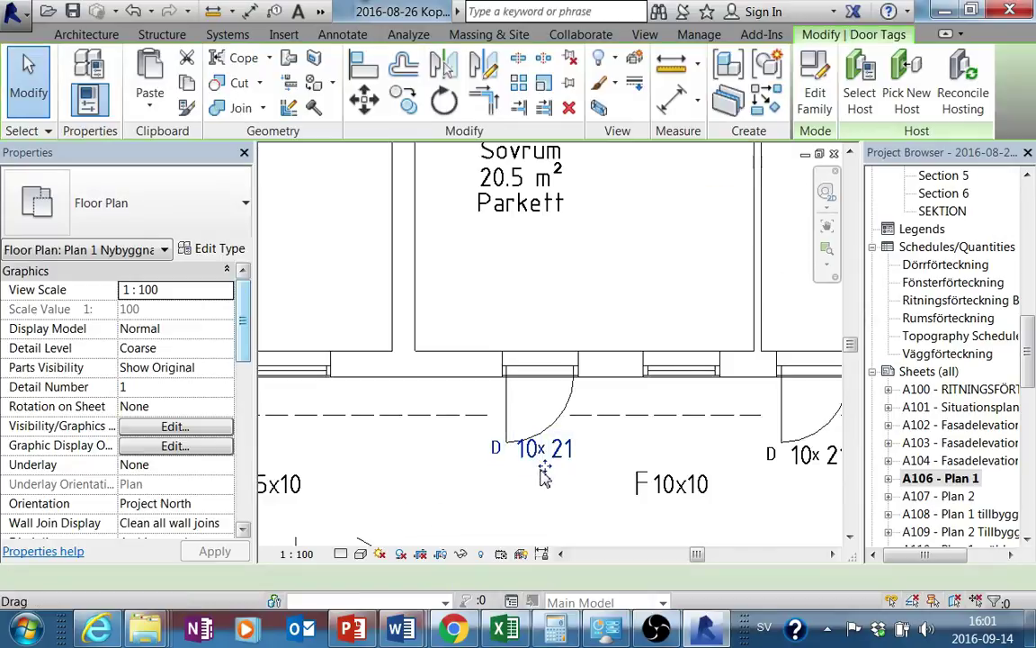
{"action": "left_click_drag", "start_coordinate": [544, 476], "coordinate": [545, 493]}
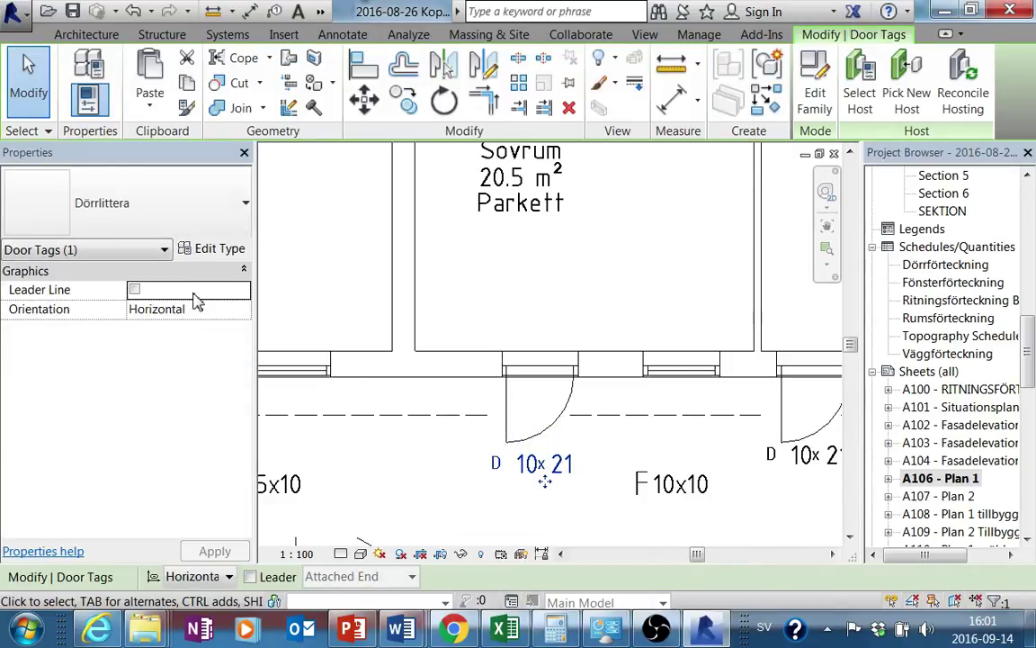
{"action": "key", "text": "Escape"}
Step: Zoom and pan back to room 103 and its window tags
{"action": "scroll", "coordinate": [463, 524], "scroll_direction": "down", "scroll_amount": 2}
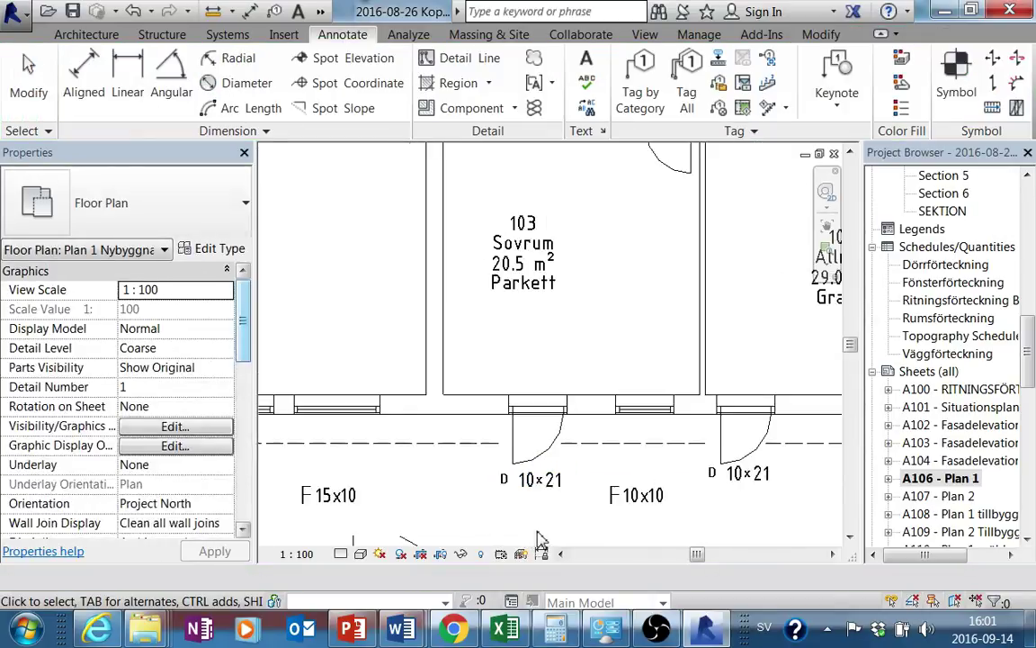
{"action": "scroll", "coordinate": [504, 485], "scroll_direction": "down", "scroll_amount": 1}
{"action": "scroll", "coordinate": [537, 458], "scroll_direction": "down", "scroll_amount": 1}
{"action": "scroll", "coordinate": [576, 459], "scroll_direction": "down", "scroll_amount": 1}
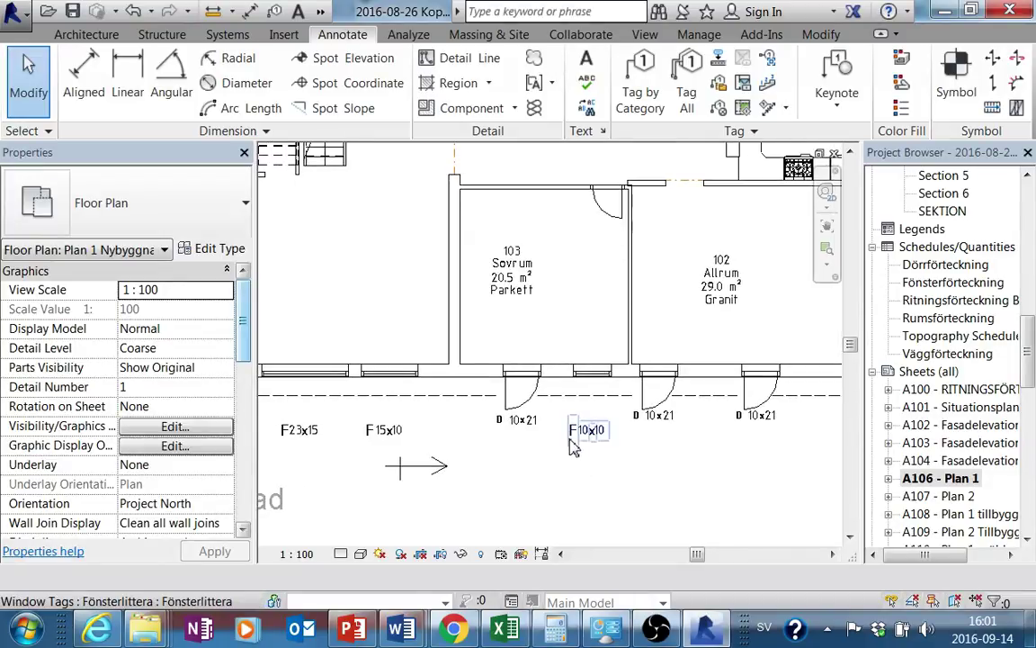
{"action": "scroll", "coordinate": [578, 432], "scroll_direction": "down", "scroll_amount": 1}
{"action": "scroll", "coordinate": [578, 424], "scroll_direction": "down", "scroll_amount": 1}
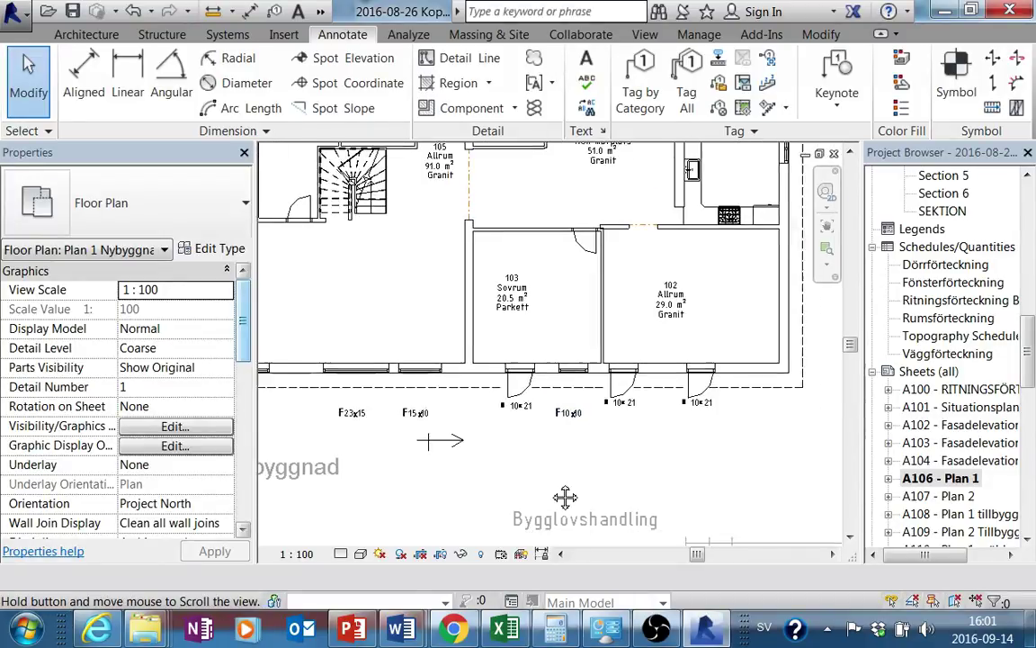
{"action": "middle_click_drag", "start_coordinate": [564, 495], "coordinate": [538, 462]}
{"action": "scroll", "coordinate": [548, 488], "scroll_direction": "up", "scroll_amount": 2}
{"action": "middle_click_drag", "start_coordinate": [412, 478], "coordinate": [527, 522]}
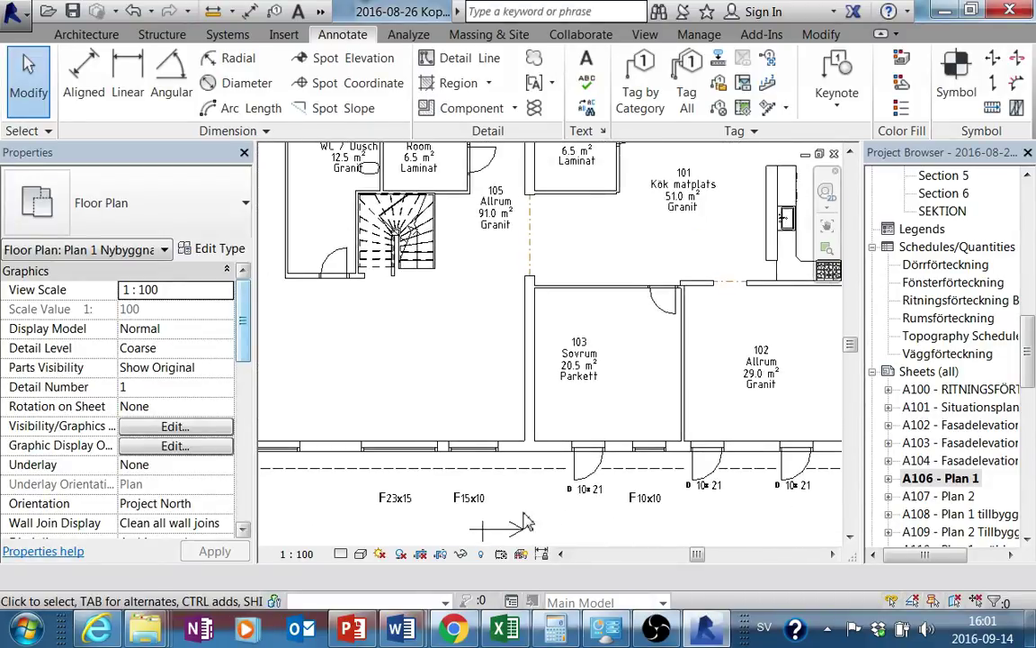
{"action": "scroll", "coordinate": [483, 494], "scroll_direction": "up", "scroll_amount": 2}
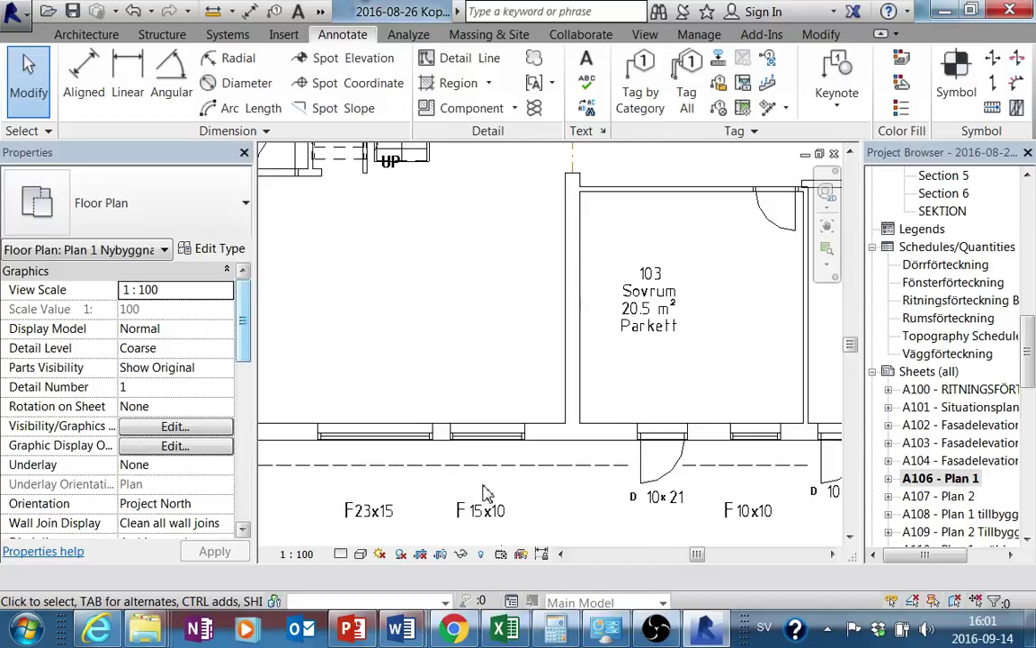
{"action": "scroll", "coordinate": [484, 493], "scroll_direction": "down", "scroll_amount": 1}
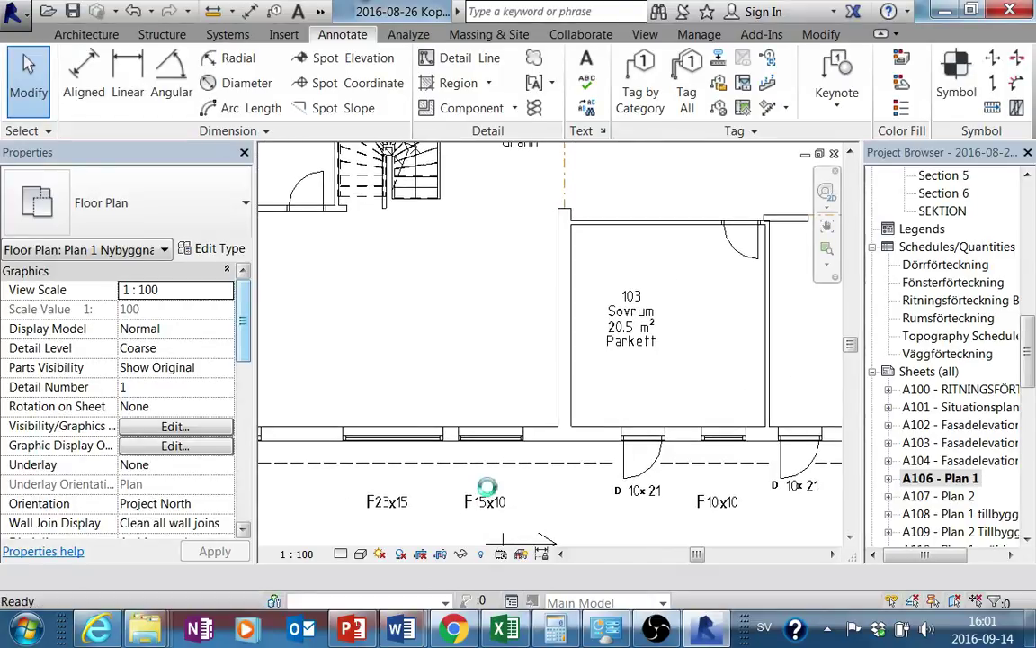
Step: Zoom out and pan across the plan to review room 102 and the 22644 overall dimension
{"action": "scroll", "coordinate": [540, 499], "scroll_direction": "down", "scroll_amount": 1}
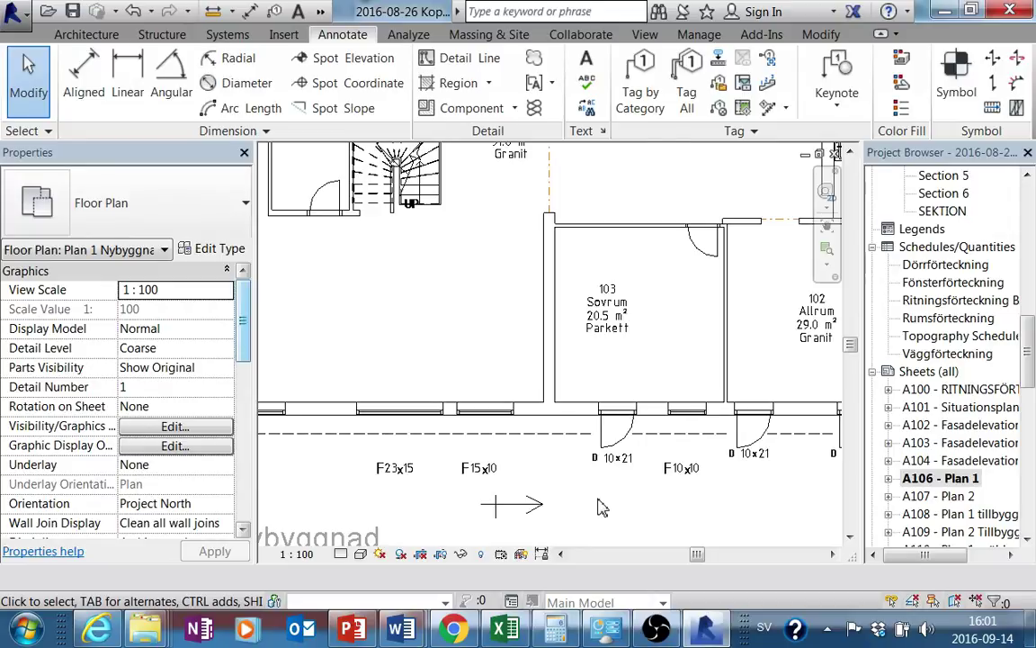
{"action": "scroll", "coordinate": [602, 506], "scroll_direction": "down", "scroll_amount": 3}
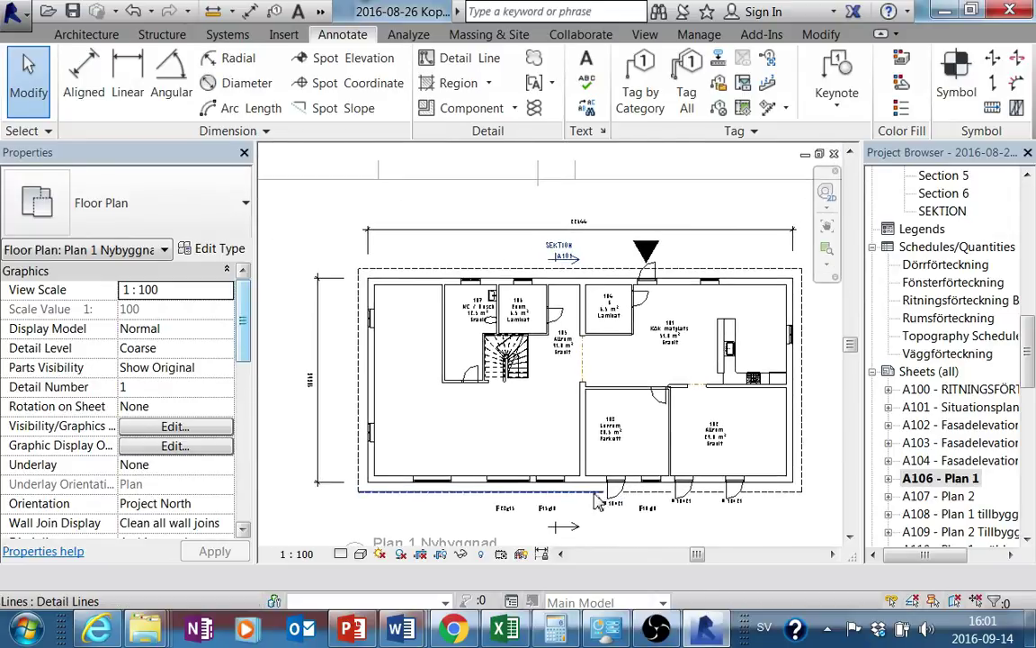
{"action": "scroll", "coordinate": [388, 380], "scroll_direction": "up", "scroll_amount": 1}
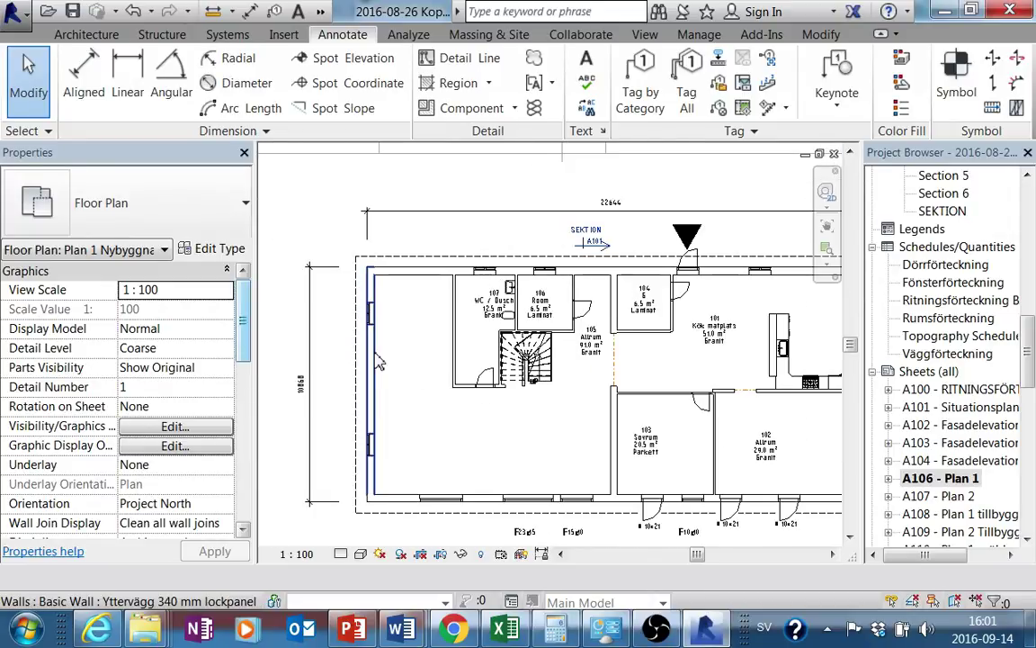
{"action": "scroll", "coordinate": [389, 379], "scroll_direction": "up", "scroll_amount": 1}
{"action": "scroll", "coordinate": [389, 379], "scroll_direction": "up", "scroll_amount": 1}
{"action": "scroll", "coordinate": [390, 377], "scroll_direction": "up", "scroll_amount": 2}
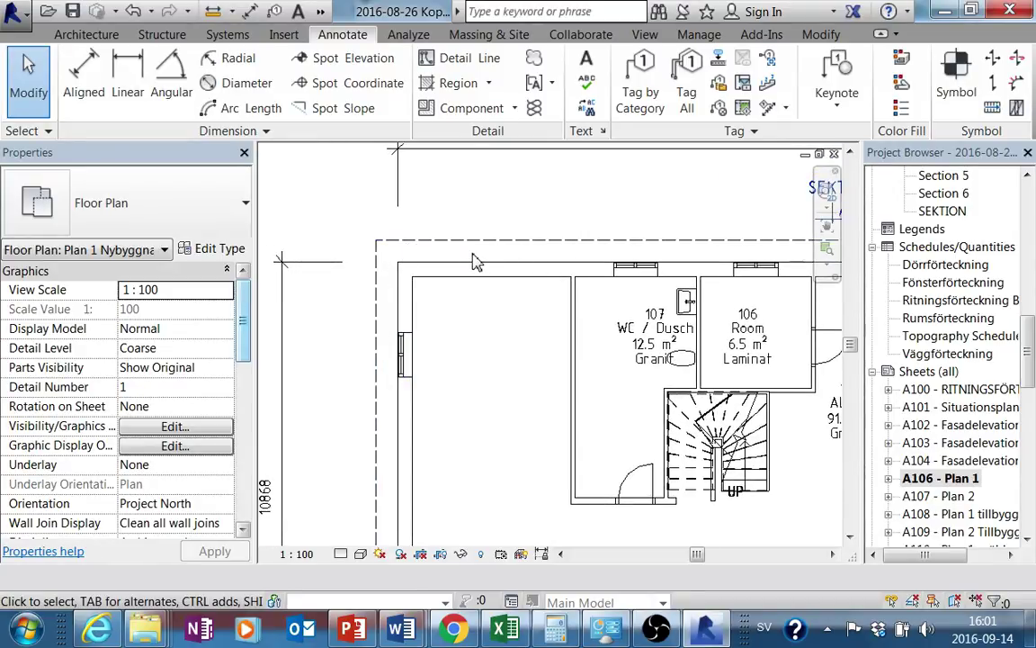
{"action": "scroll", "coordinate": [523, 250], "scroll_direction": "down", "scroll_amount": 1}
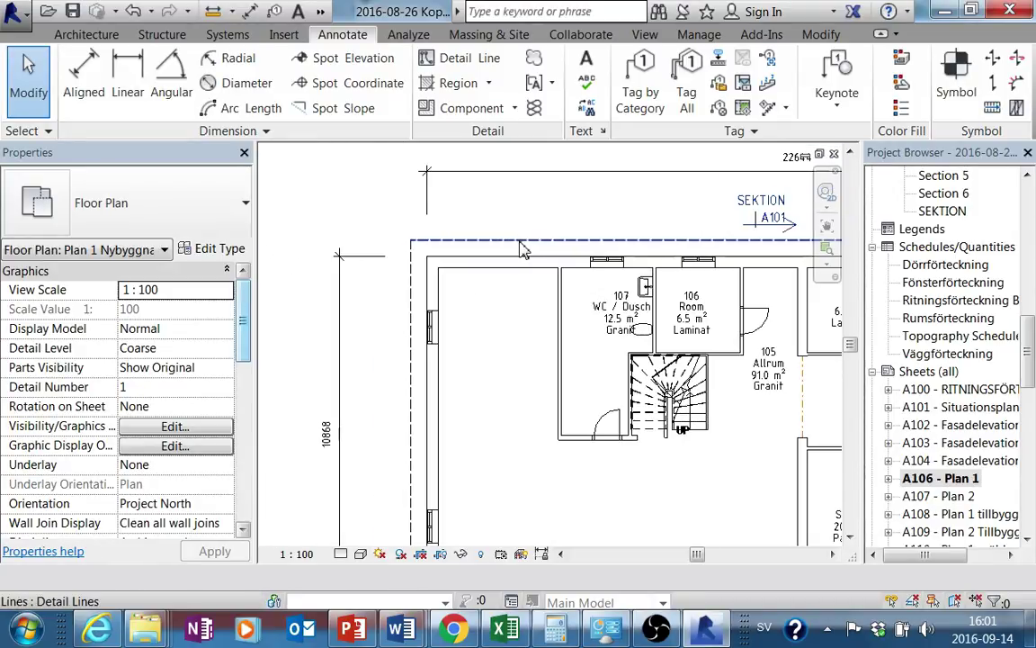
{"action": "scroll", "coordinate": [531, 252], "scroll_direction": "down", "scroll_amount": 1}
{"action": "scroll", "coordinate": [531, 252], "scroll_direction": "down", "scroll_amount": 1}
{"action": "middle_click_drag", "start_coordinate": [614, 369], "coordinate": [531, 360]}
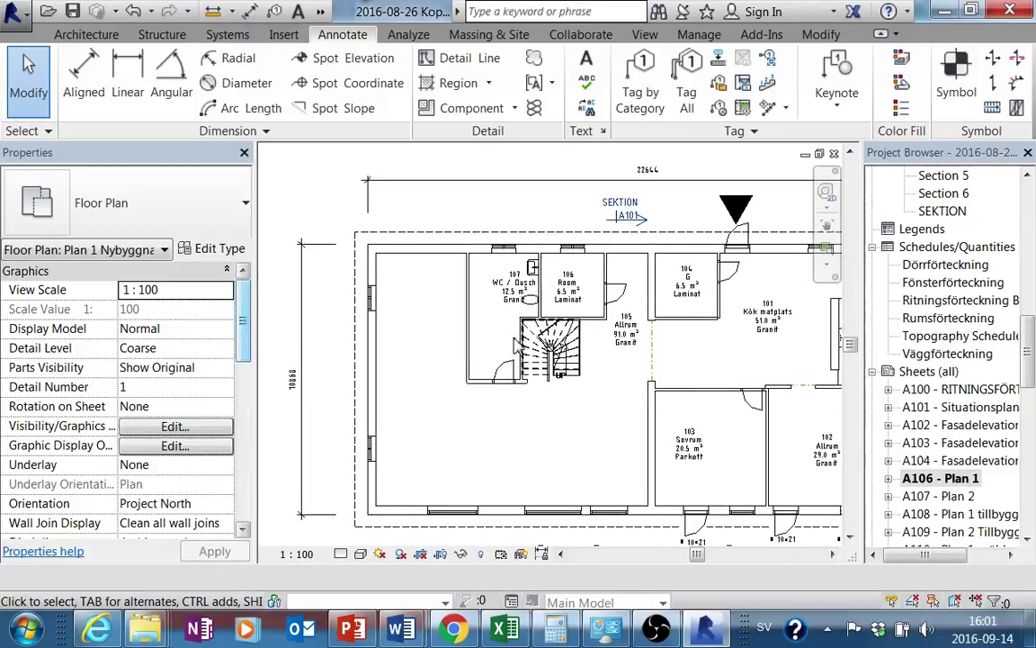
{"action": "scroll", "coordinate": [520, 340], "scroll_direction": "up", "scroll_amount": 1}
{"action": "scroll", "coordinate": [520, 338], "scroll_direction": "down", "scroll_amount": 1}
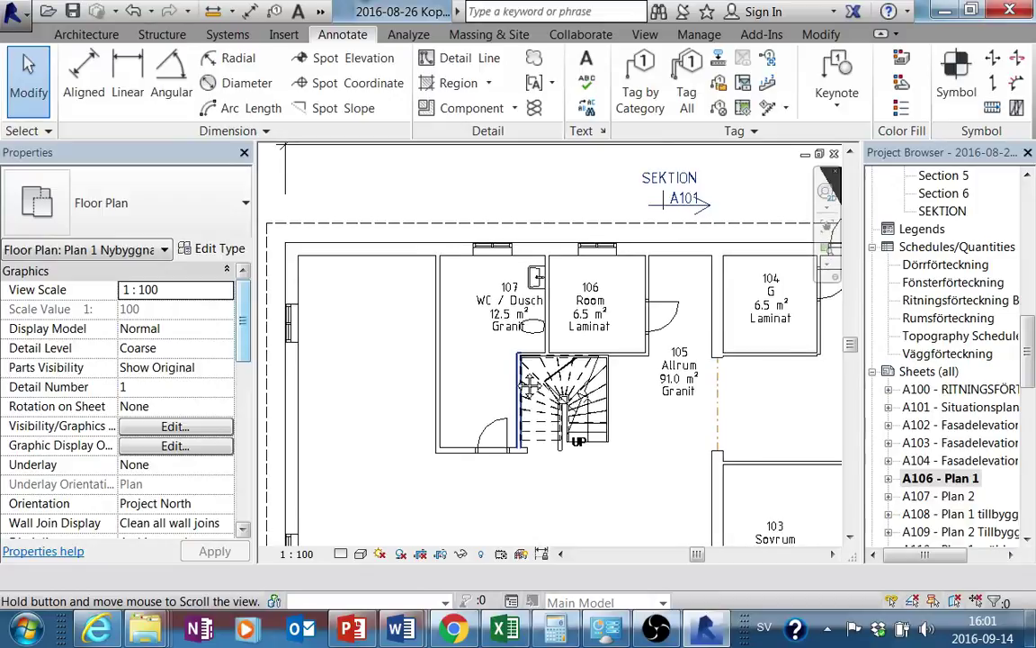
{"action": "scroll", "coordinate": [522, 326], "scroll_direction": "up", "scroll_amount": 1}
{"action": "scroll", "coordinate": [520, 324], "scroll_direction": "down", "scroll_amount": 1}
{"action": "middle_click_drag", "start_coordinate": [593, 388], "coordinate": [556, 389]}
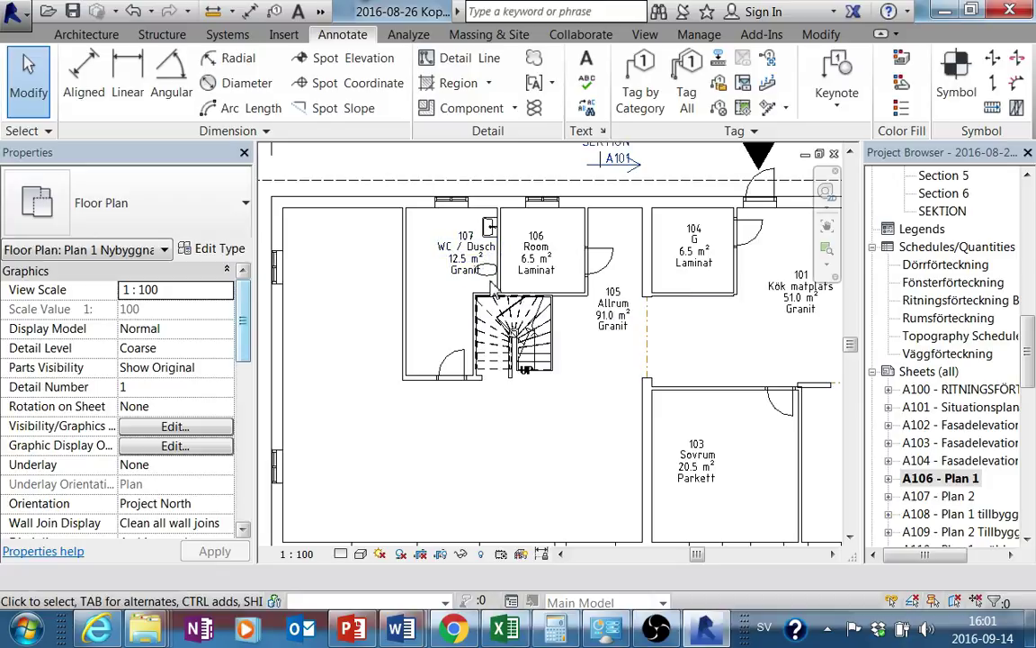
{"action": "middle_click_drag", "start_coordinate": [609, 353], "coordinate": [640, 347]}
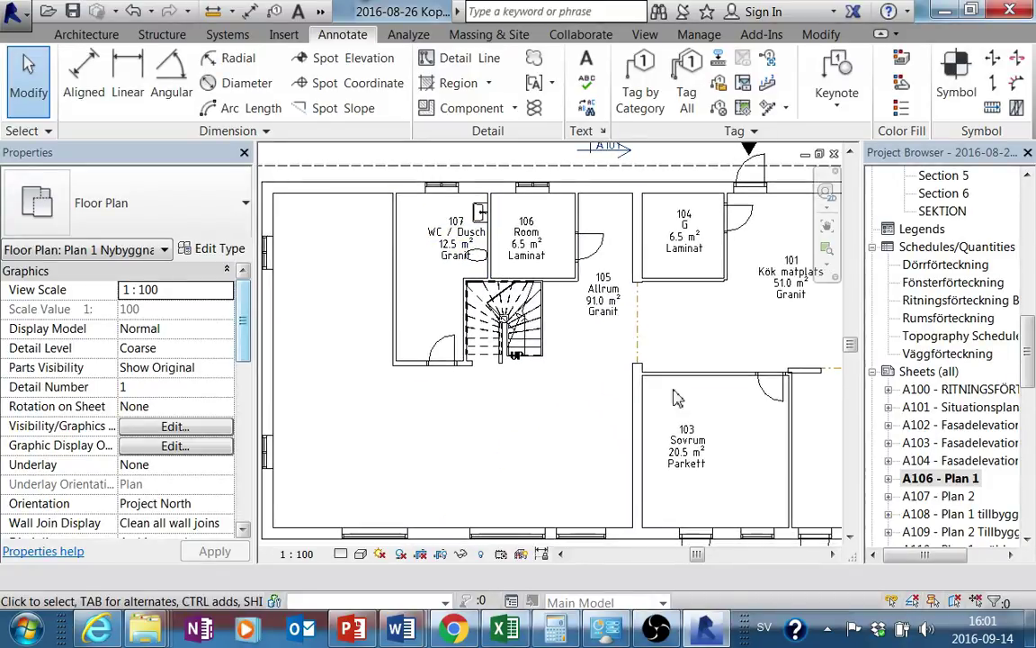
{"action": "middle_click_drag", "start_coordinate": [677, 399], "coordinate": [560, 477]}
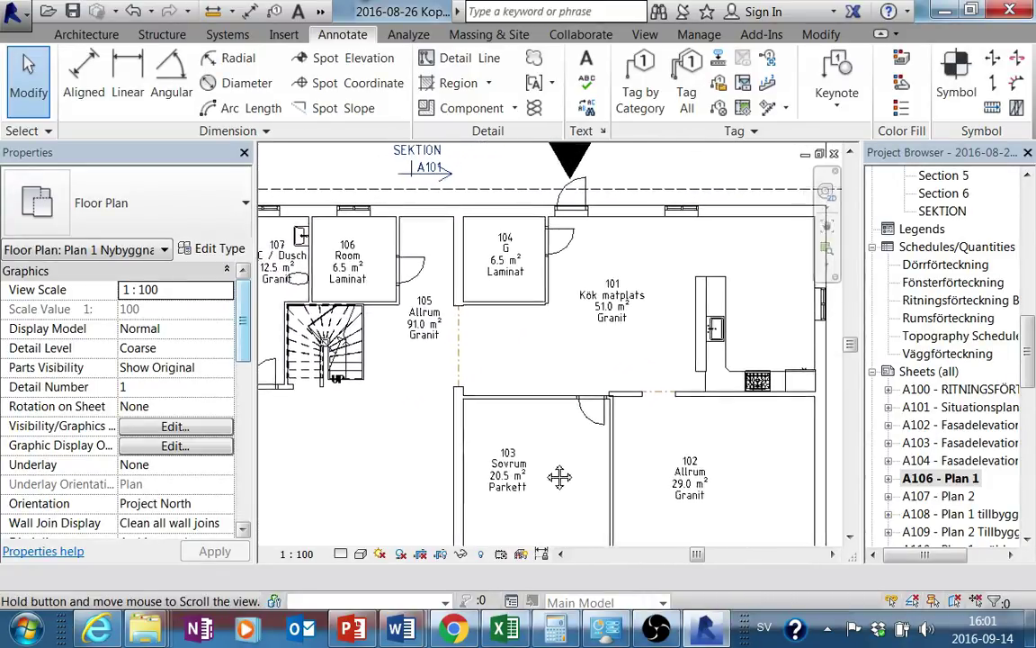
{"action": "middle_click_drag", "start_coordinate": [567, 328], "coordinate": [573, 416]}
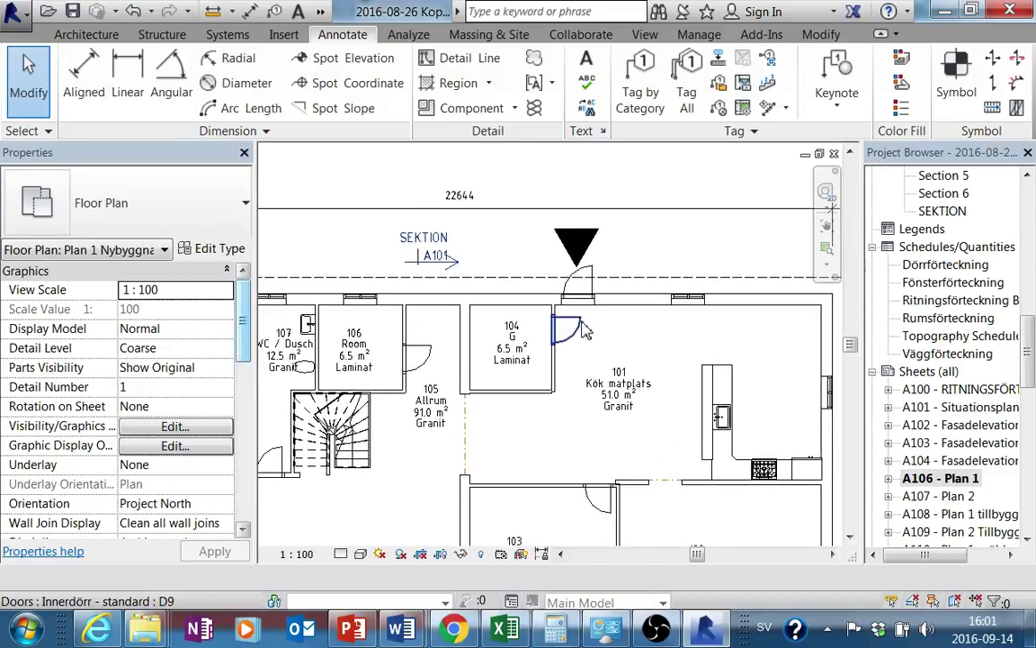
{"action": "scroll", "coordinate": [583, 330], "scroll_direction": "up", "scroll_amount": 2}
{"action": "middle_click_drag", "start_coordinate": [583, 333], "coordinate": [590, 414]}
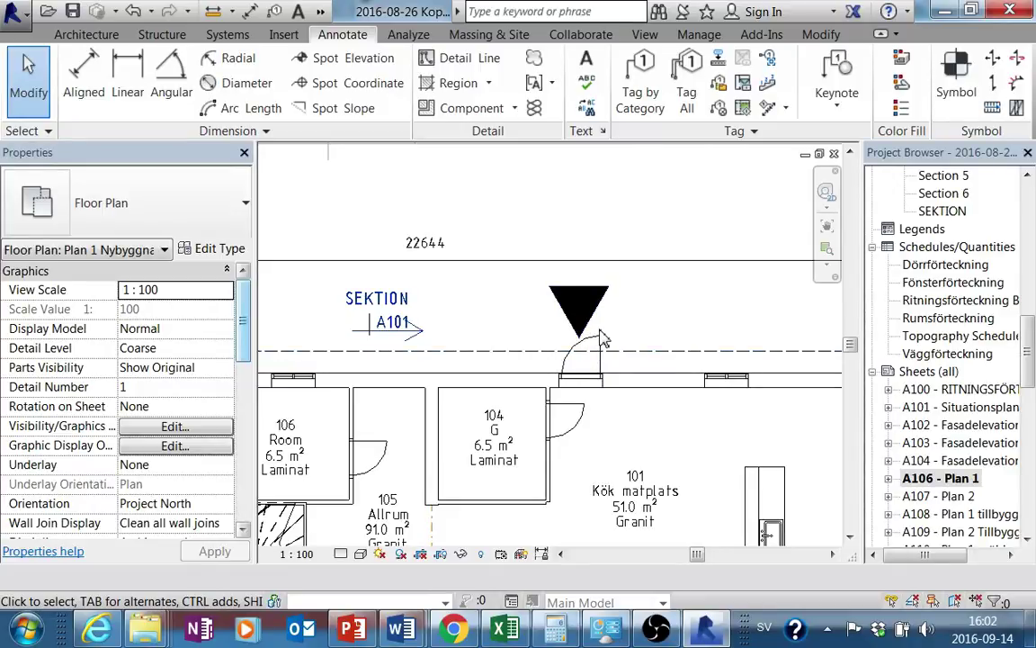
{"action": "scroll", "coordinate": [604, 339], "scroll_direction": "down", "scroll_amount": 3}
{"action": "scroll", "coordinate": [593, 360], "scroll_direction": "down", "scroll_amount": 1}
{"action": "scroll", "coordinate": [600, 363], "scroll_direction": "up", "scroll_amount": 1}
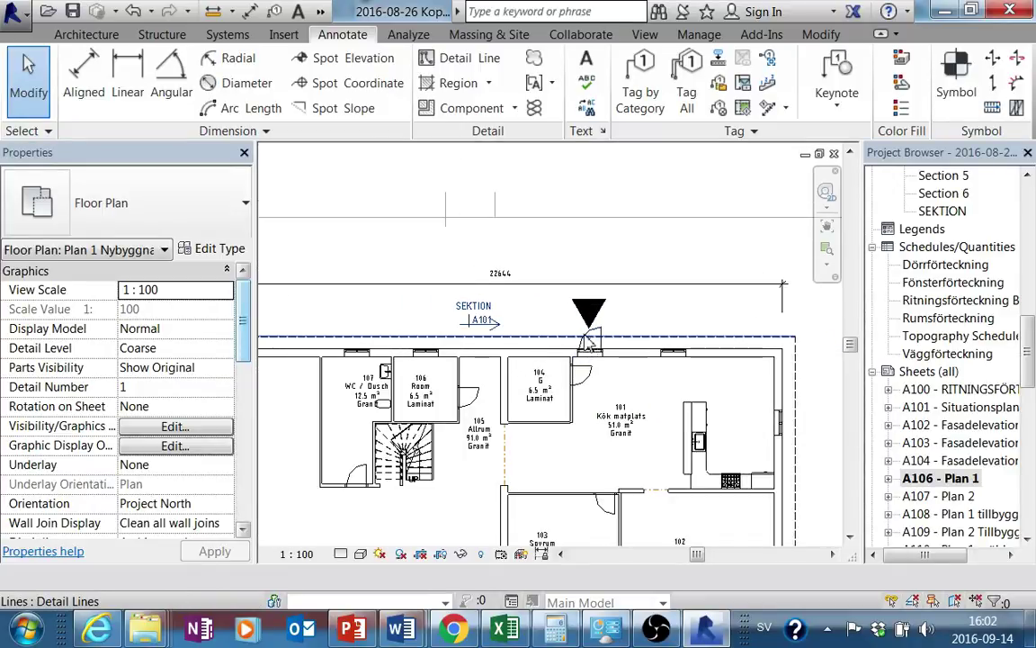
{"action": "scroll", "coordinate": [597, 351], "scroll_direction": "up", "scroll_amount": 1}
Step: Inspect the black triangular filled region above the north door by room 104
{"action": "left_click", "coordinate": [595, 338]}
{"action": "scroll", "coordinate": [593, 337], "scroll_direction": "up", "scroll_amount": 1}
{"action": "scroll", "coordinate": [592, 355], "scroll_direction": "down", "scroll_amount": 2}
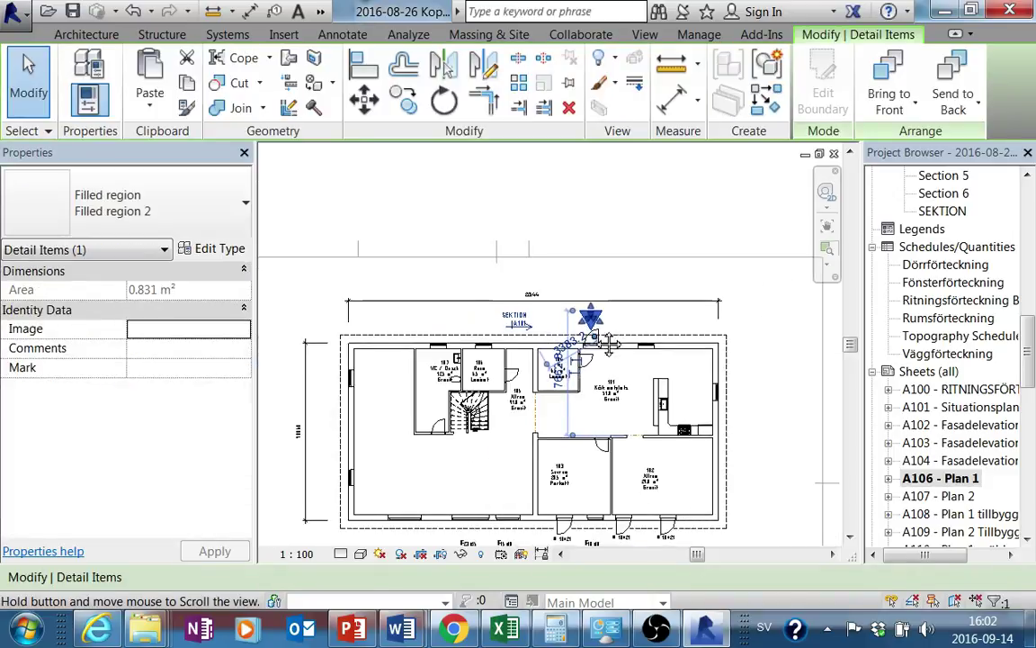
{"action": "scroll", "coordinate": [601, 297], "scroll_direction": "down", "scroll_amount": 1}
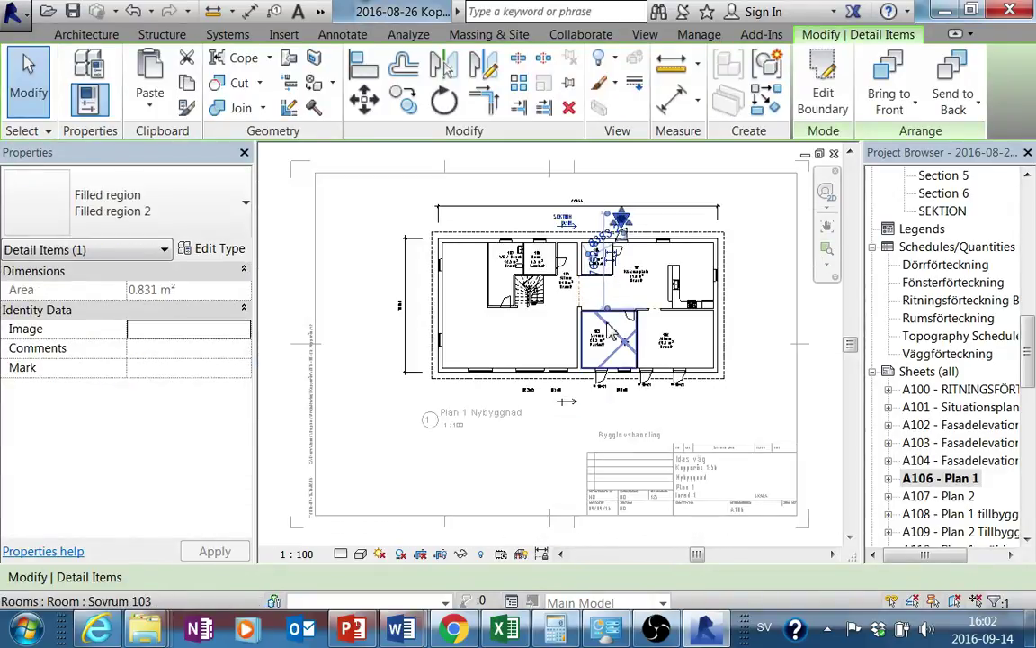
{"action": "key", "text": "Escape"}
{"action": "scroll", "coordinate": [612, 324], "scroll_direction": "up", "scroll_amount": 1}
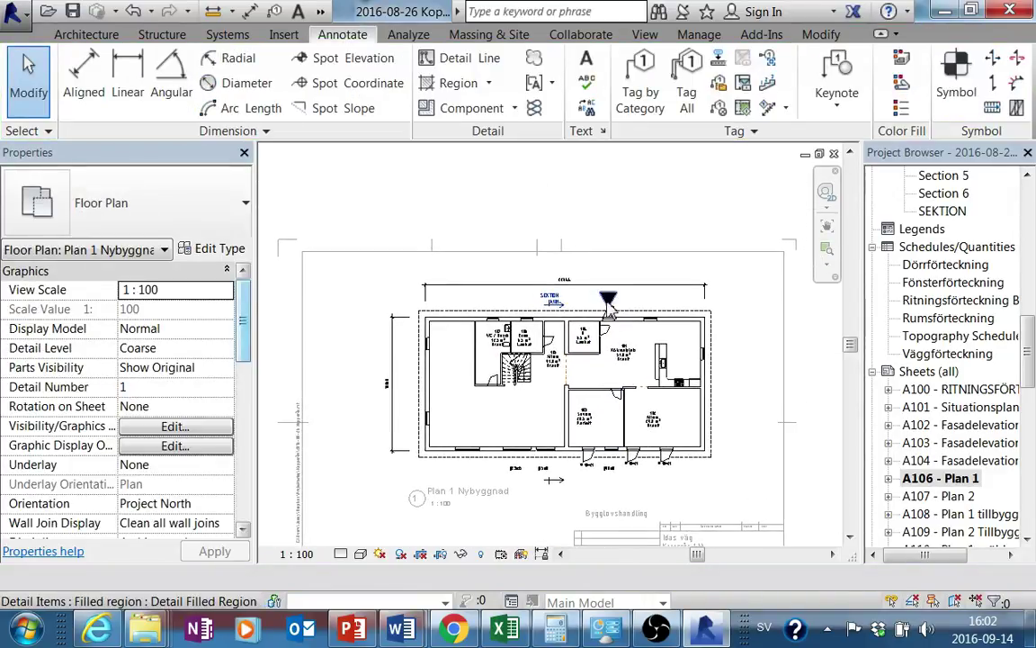
{"action": "scroll", "coordinate": [615, 313], "scroll_direction": "up", "scroll_amount": 2}
{"action": "scroll", "coordinate": [617, 310], "scroll_direction": "up", "scroll_amount": 2}
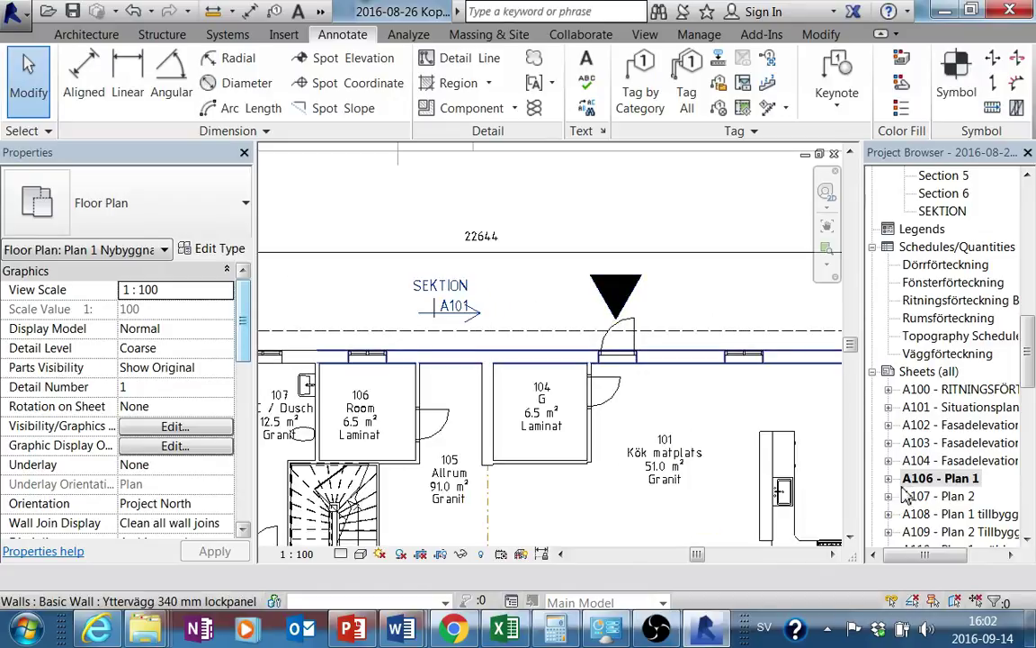
{"action": "scroll", "coordinate": [720, 412], "scroll_direction": "down", "scroll_amount": 1}
{"action": "scroll", "coordinate": [729, 432], "scroll_direction": "down", "scroll_amount": 2}
{"action": "scroll", "coordinate": [733, 444], "scroll_direction": "down", "scroll_amount": 2}
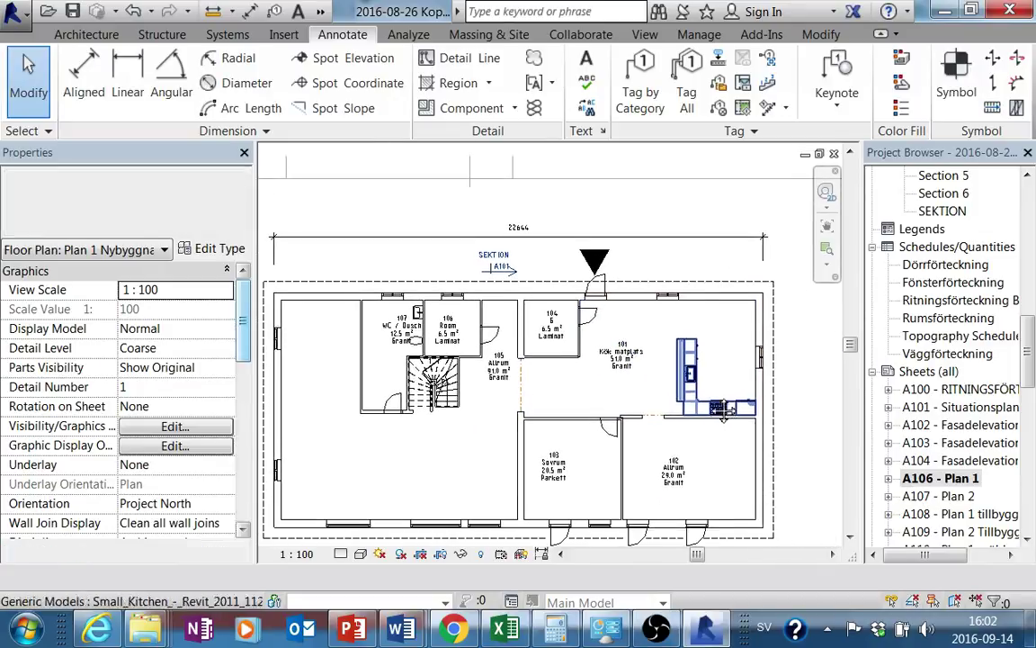
Step: Open sheet A107 – Plan 2 and zoom in on its layout
{"action": "double_click", "coordinate": [936, 496]}
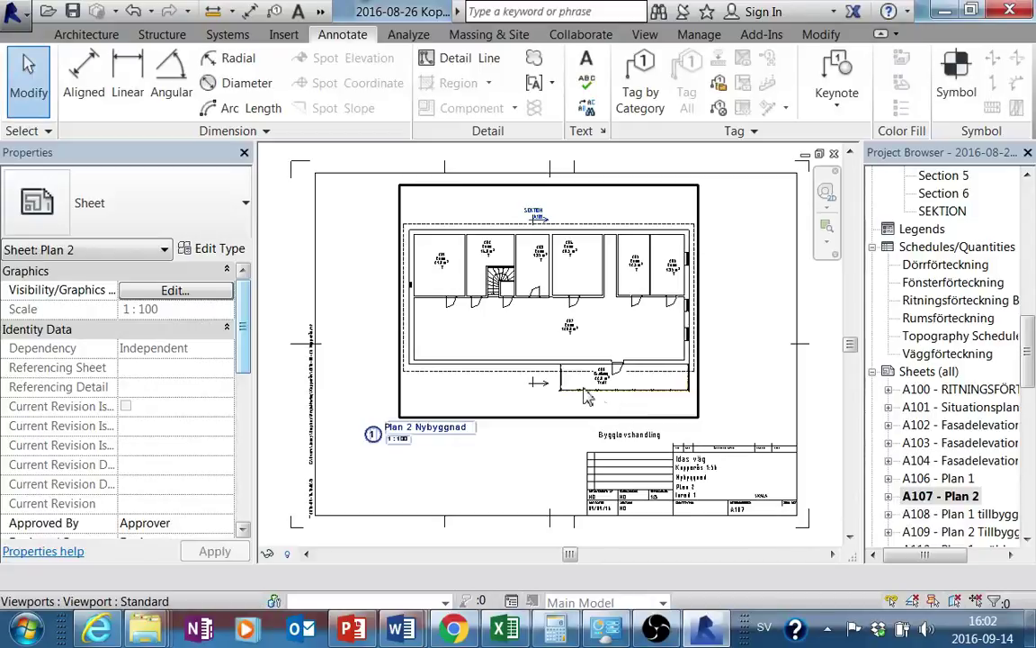
{"action": "middle_click_drag", "start_coordinate": [587, 413], "coordinate": [584, 439]}
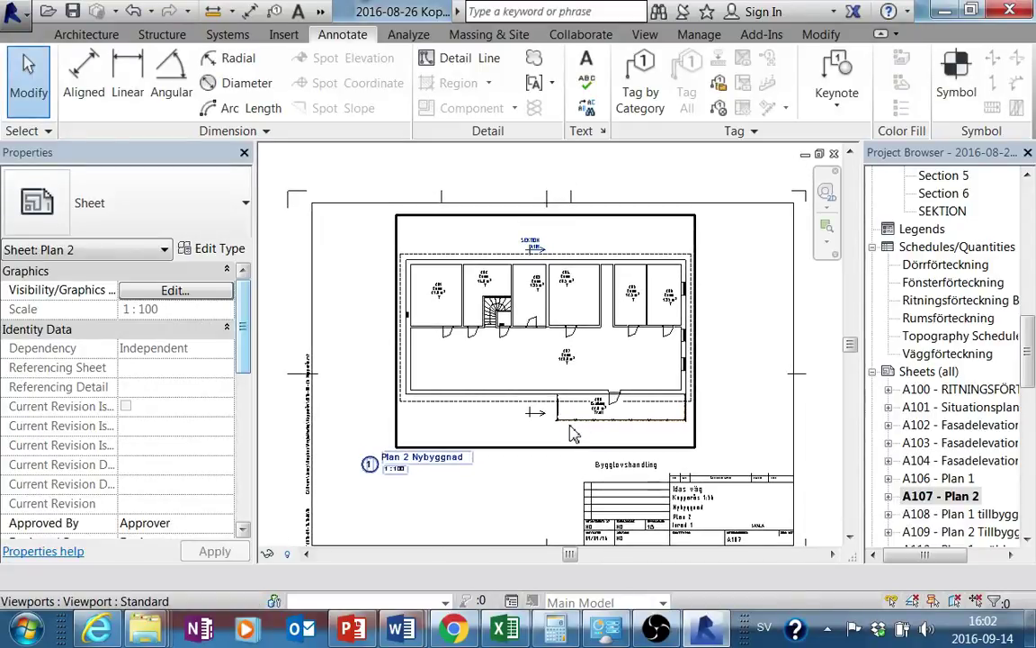
{"action": "scroll", "coordinate": [573, 435], "scroll_direction": "up", "scroll_amount": 2}
{"action": "scroll", "coordinate": [581, 432], "scroll_direction": "up", "scroll_amount": 1}
{"action": "scroll", "coordinate": [587, 431], "scroll_direction": "up", "scroll_amount": 1}
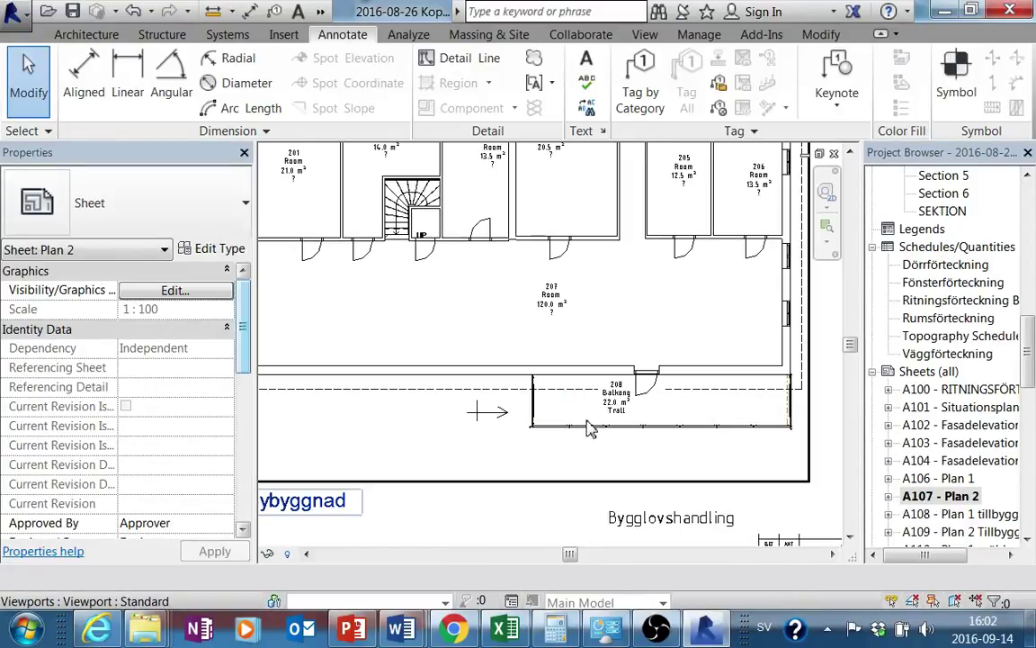
{"action": "scroll", "coordinate": [584, 430], "scroll_direction": "down", "scroll_amount": 1}
{"action": "scroll", "coordinate": [566, 445], "scroll_direction": "down", "scroll_amount": 1}
{"action": "scroll", "coordinate": [549, 459], "scroll_direction": "down", "scroll_amount": 1}
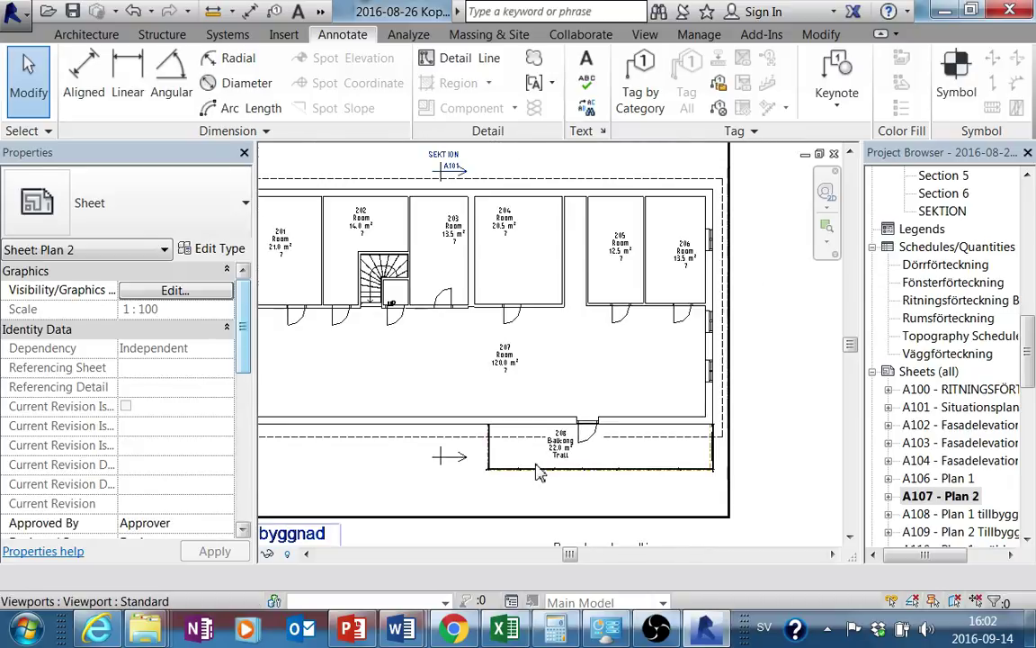
{"action": "scroll", "coordinate": [537, 467], "scroll_direction": "down", "scroll_amount": 1}
Step: Activate the Plan 2 Nybyggnad viewport for editing
{"action": "middle_click_drag", "start_coordinate": [537, 467], "coordinate": [573, 459]}
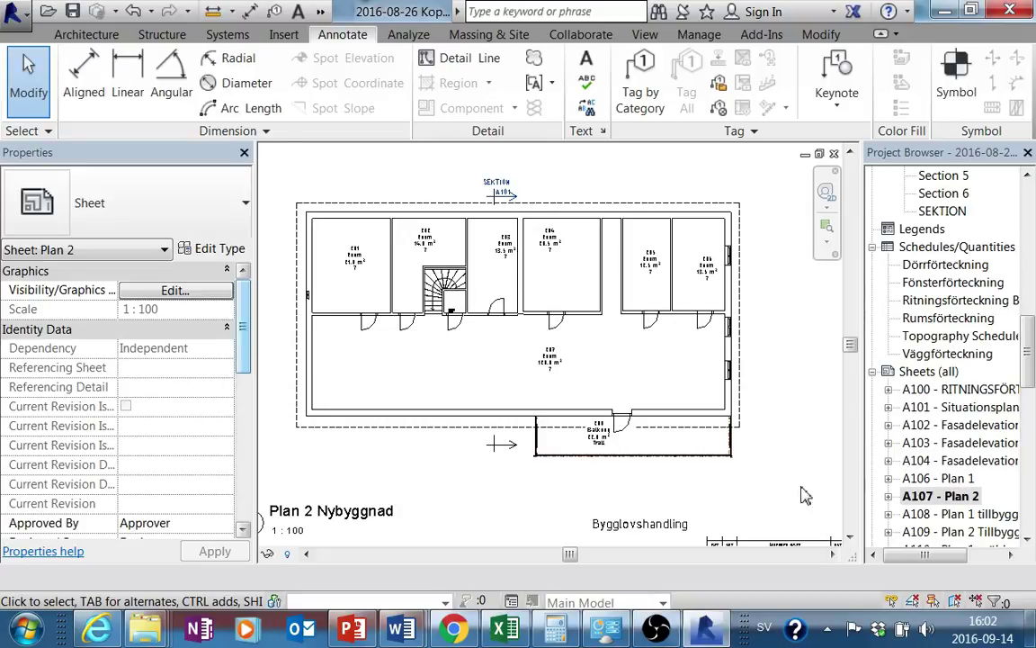
{"action": "middle_click_drag", "start_coordinate": [680, 474], "coordinate": [619, 465]}
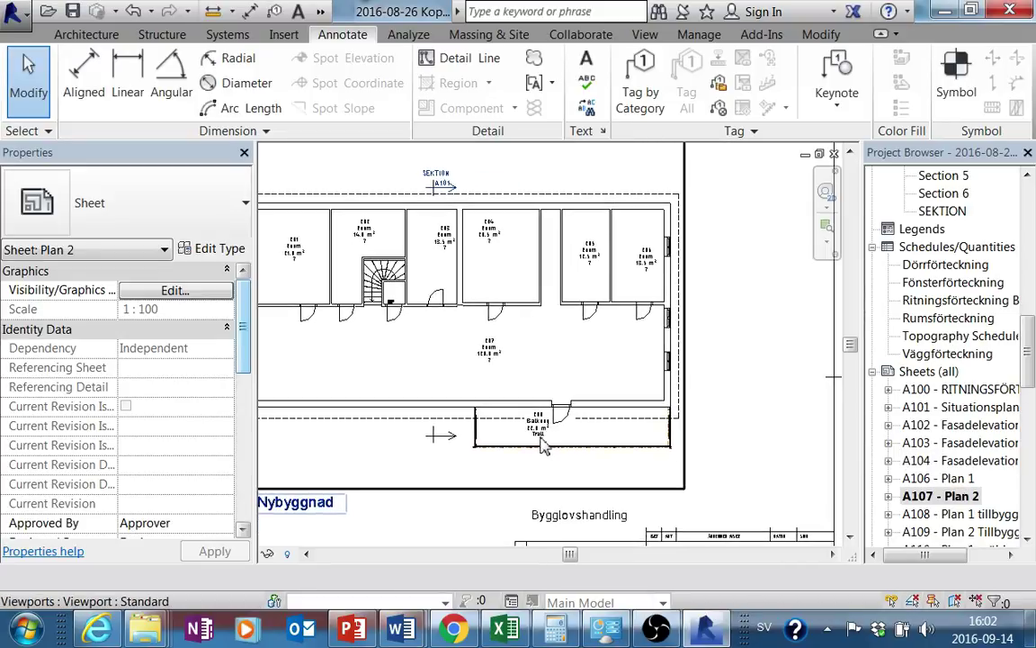
{"action": "double_click", "coordinate": [617, 463]}
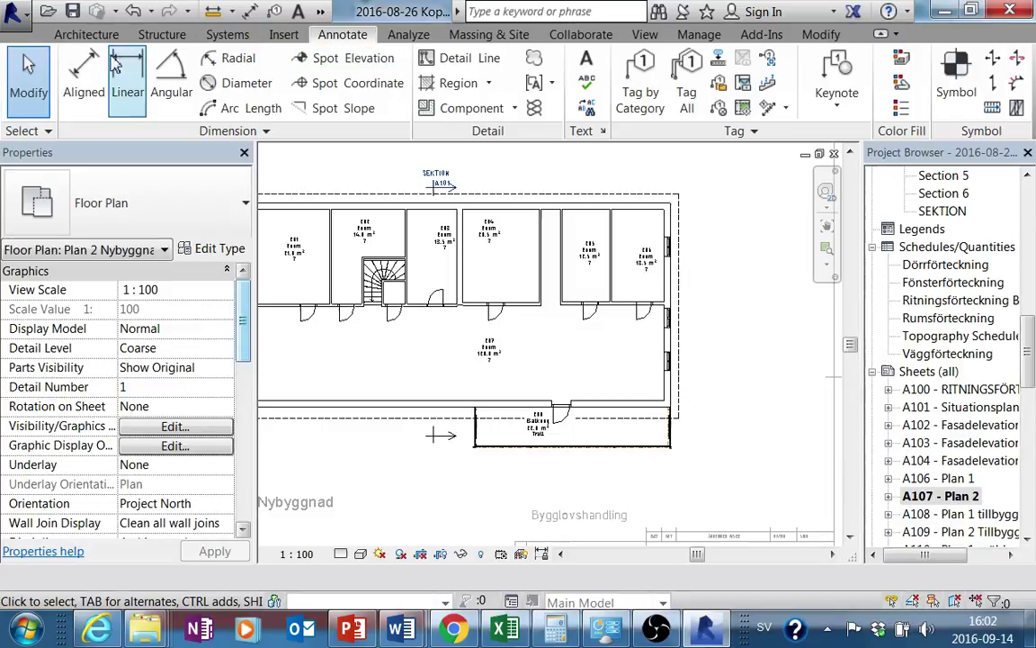
Step: Add aligned dimensions to balcony 208: 10395 width below it and 2087 depth on its right
{"action": "left_click", "coordinate": [83, 76]}
{"action": "left_click", "coordinate": [476, 440]}
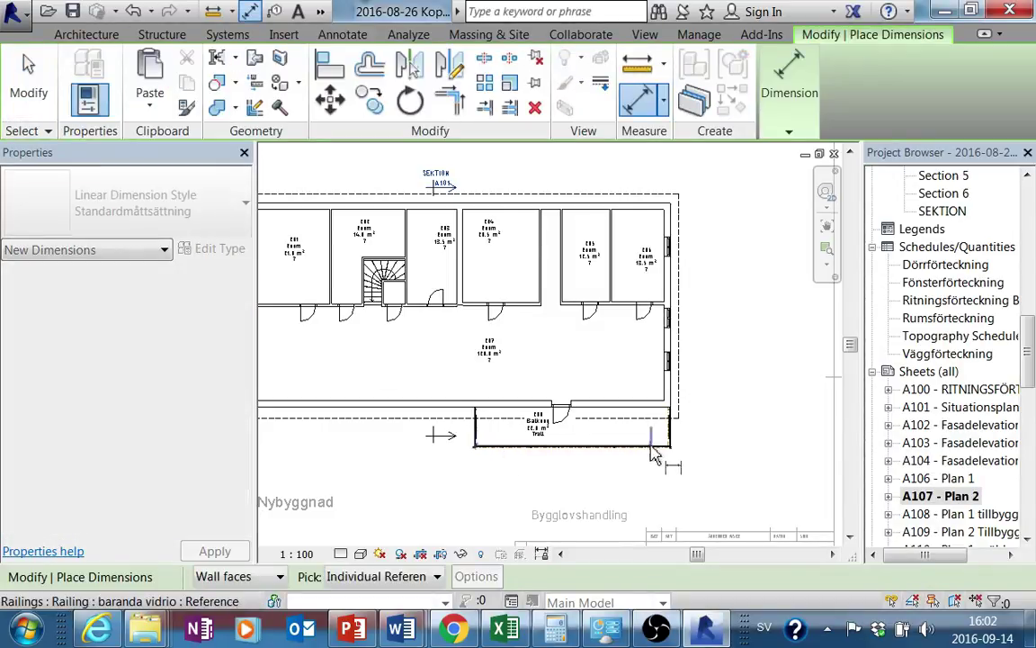
{"action": "left_click", "coordinate": [671, 449]}
{"action": "left_click", "coordinate": [664, 482]}
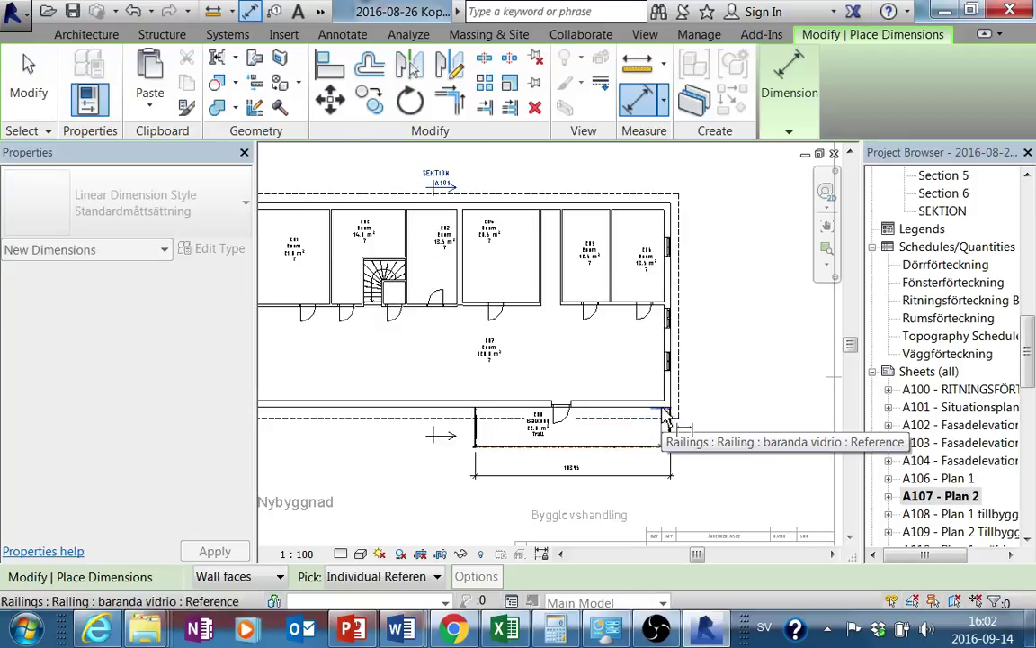
{"action": "scroll", "coordinate": [664, 415], "scroll_direction": "up", "scroll_amount": 5}
{"action": "left_click", "coordinate": [666, 419]}
{"action": "scroll", "coordinate": [715, 431], "scroll_direction": "down", "scroll_amount": 3}
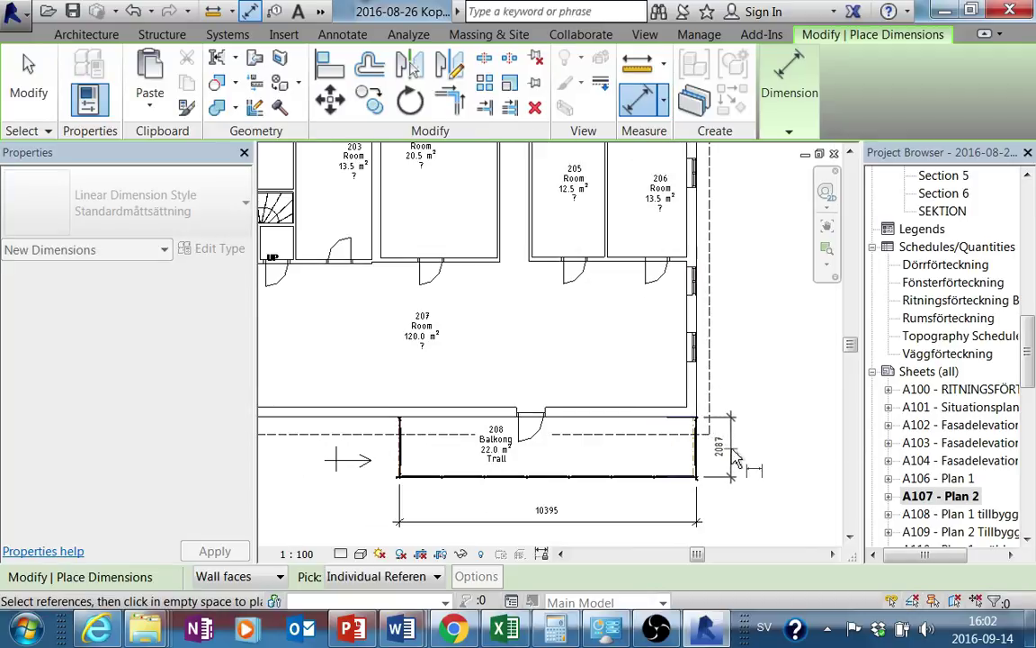
{"action": "key", "text": "Escape"}
{"action": "key", "text": "Escape"}
{"action": "scroll", "coordinate": [731, 472], "scroll_direction": "down", "scroll_amount": 2}
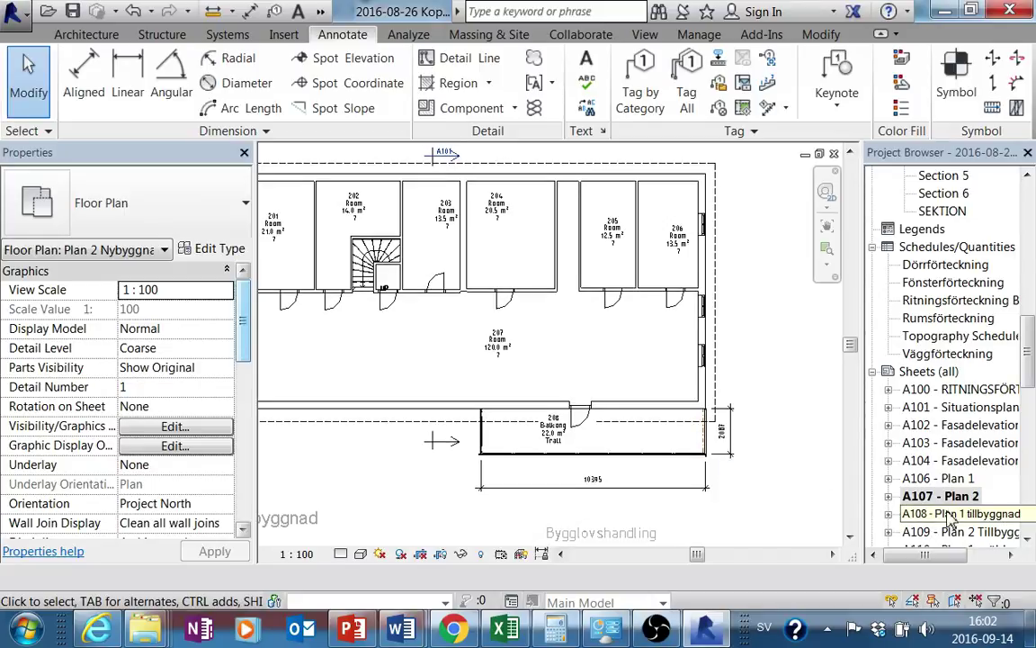
Step: Switch to sheet A106, return to A107, and activate the Plan 2 viewport
{"action": "double_click", "coordinate": [940, 478]}
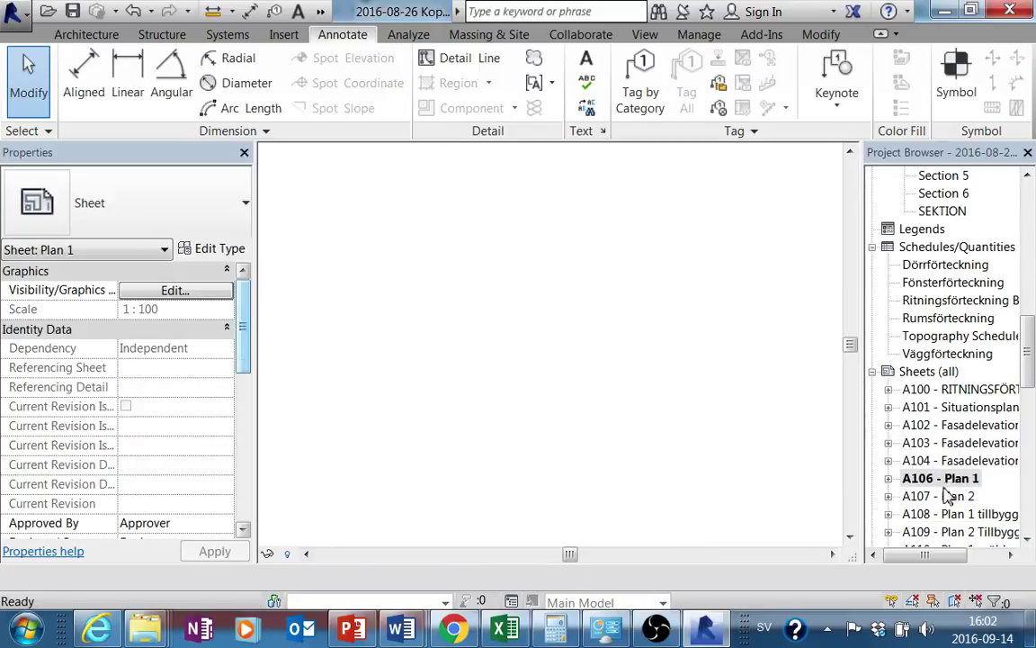
{"action": "middle_click_drag", "start_coordinate": [684, 390], "coordinate": [684, 350]}
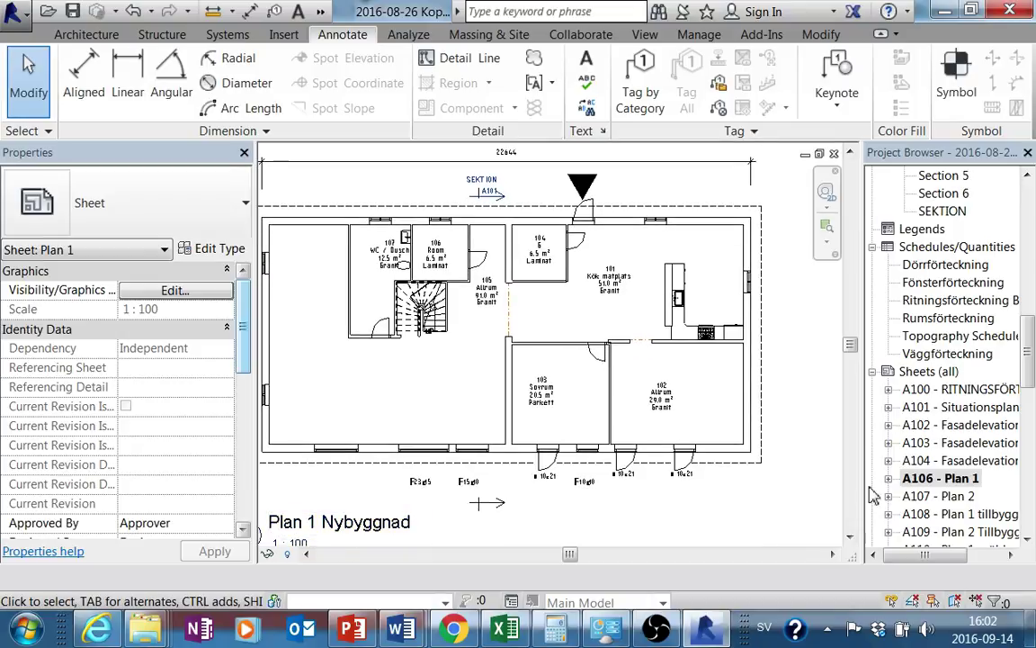
{"action": "double_click", "coordinate": [936, 496]}
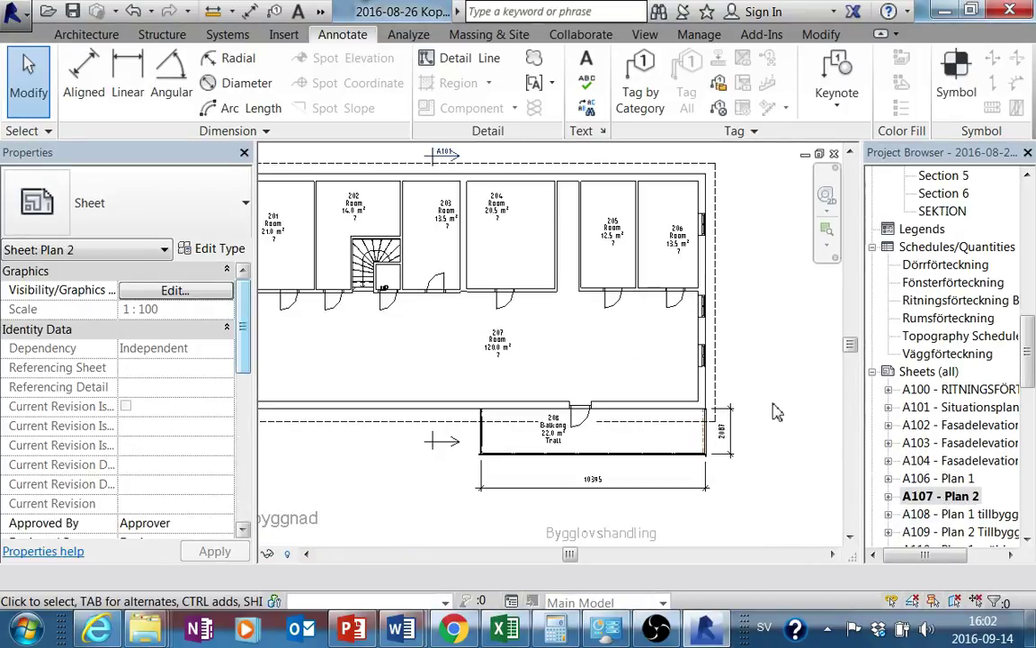
{"action": "middle_click_drag", "start_coordinate": [775, 412], "coordinate": [761, 369]}
{"action": "scroll", "coordinate": [727, 396], "scroll_direction": "up", "scroll_amount": 2}
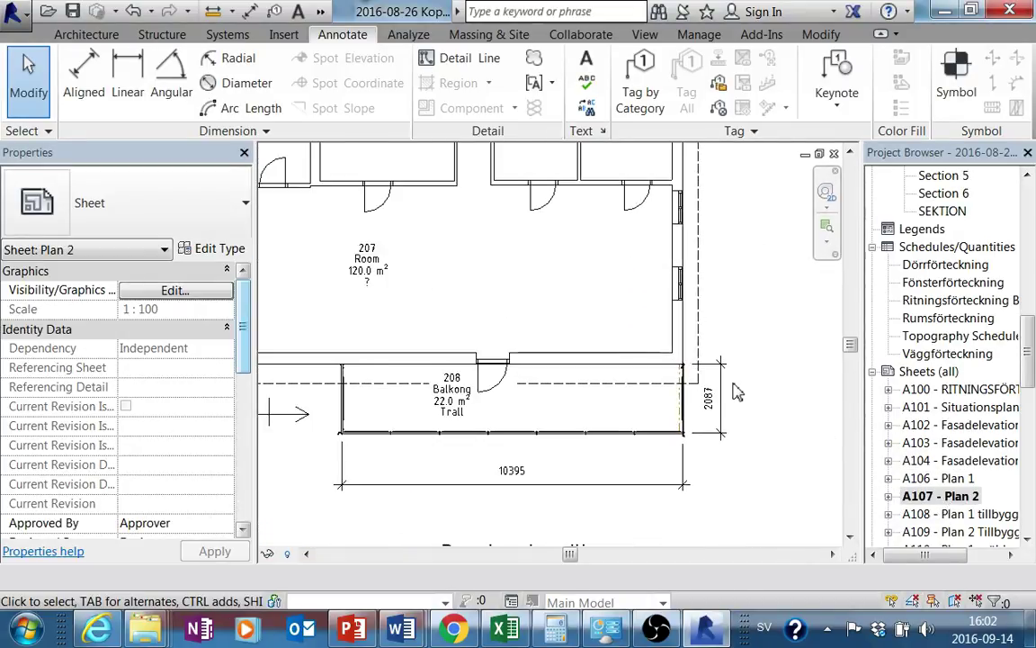
{"action": "scroll", "coordinate": [722, 405], "scroll_direction": "up", "scroll_amount": 2}
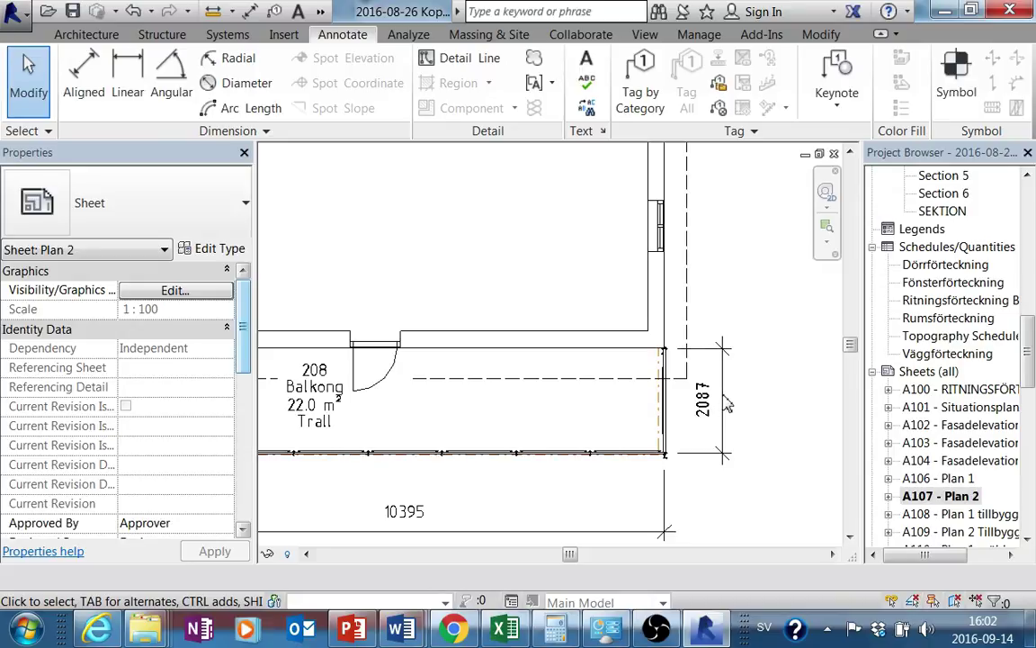
{"action": "double_click", "coordinate": [724, 421]}
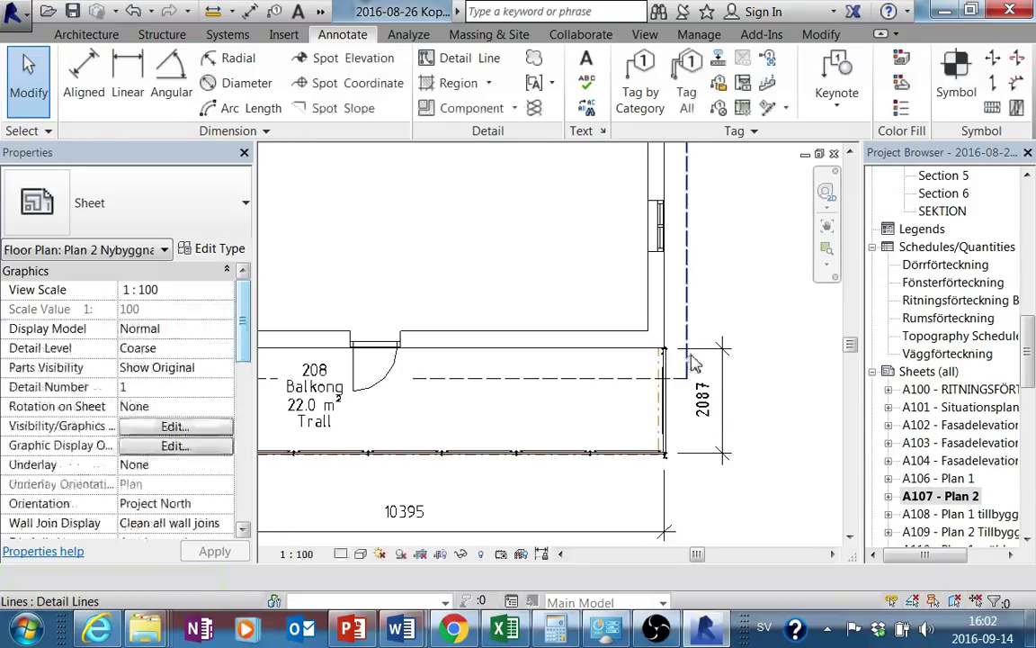
Step: Adjust the 2087 dimension's witness-line gap and move its line farther right
{"action": "left_click", "coordinate": [691, 359]}
{"action": "left_click_drag", "start_coordinate": [684, 352], "coordinate": [700, 356]}
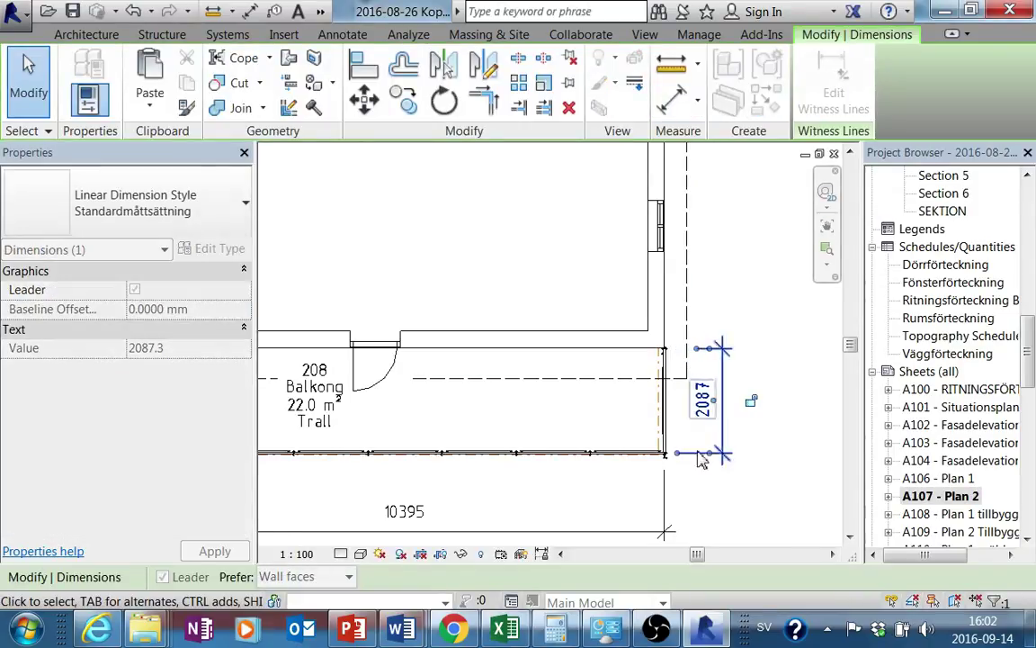
{"action": "left_click", "coordinate": [797, 520]}
{"action": "middle_click_drag", "start_coordinate": [797, 520], "coordinate": [764, 504]}
{"action": "scroll", "coordinate": [705, 446], "scroll_direction": "down", "scroll_amount": 1}
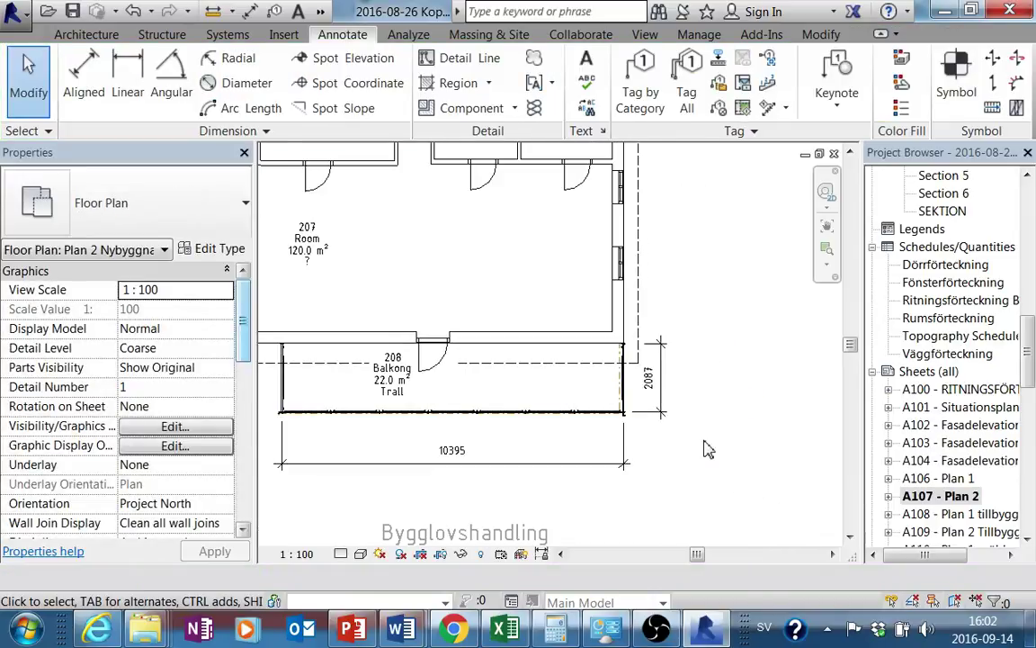
{"action": "left_click", "coordinate": [664, 400]}
{"action": "mouse_move", "coordinate": [664, 401]}
{"action": "left_mouse_down"}
{"action": "mouse_move", "coordinate": [687, 405]}
{"action": "mouse_move", "coordinate": [643, 360]}
{"action": "left_mouse_up"}
{"action": "key", "text": "Escape"}
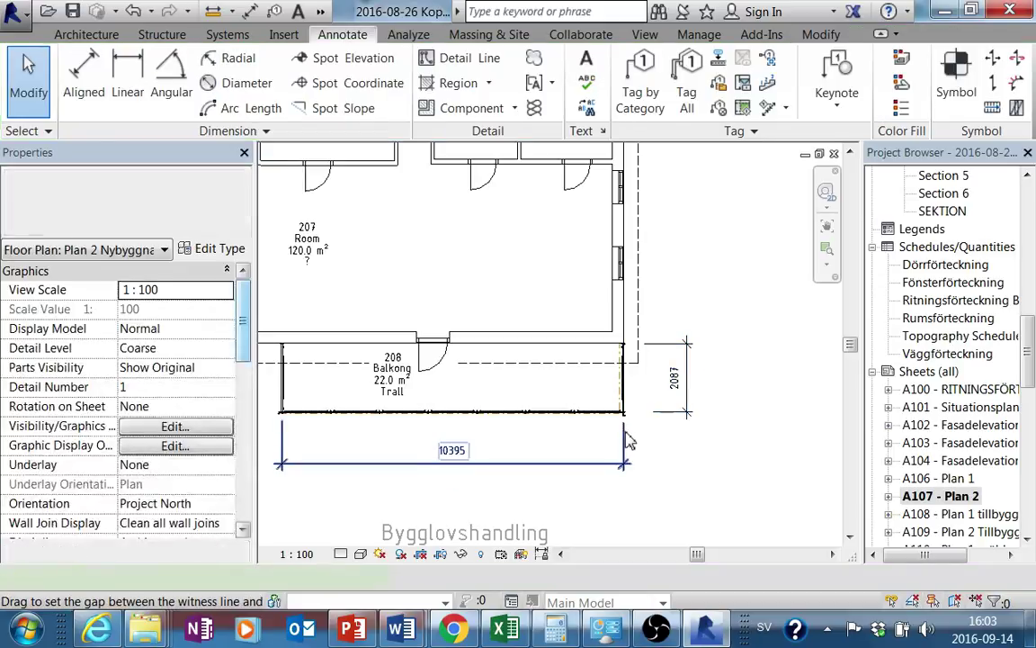
Step: Pull back both witness-line gaps of the 10395 balcony width dimension
{"action": "left_click", "coordinate": [624, 441]}
{"action": "left_click_drag", "start_coordinate": [627, 439], "coordinate": [625, 442]}
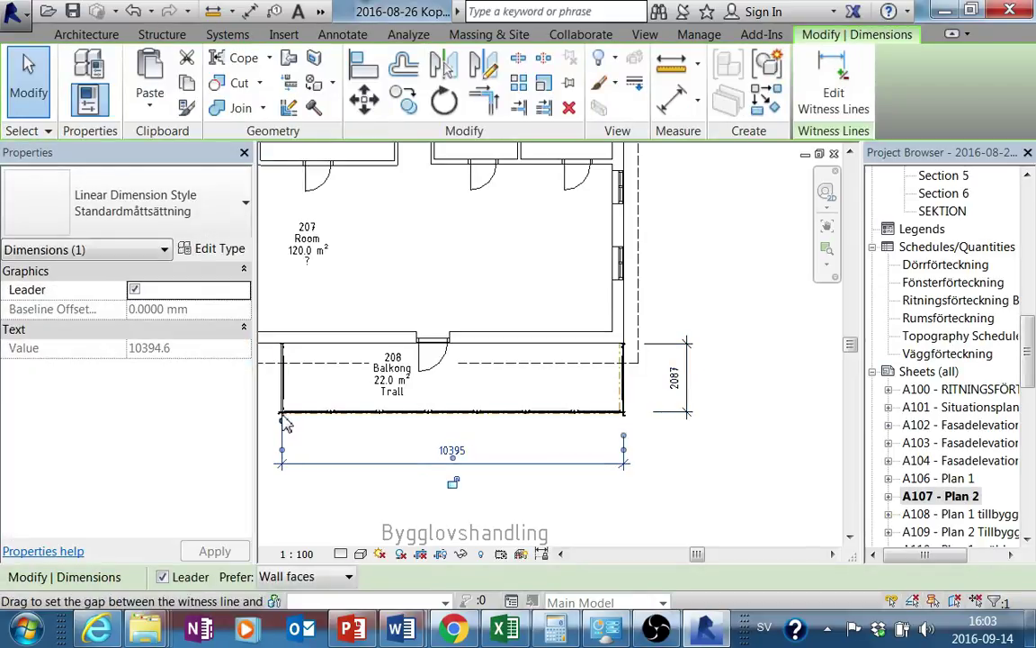
{"action": "left_click_drag", "start_coordinate": [284, 432], "coordinate": [294, 453]}
{"action": "key", "text": "Escape"}
{"action": "scroll", "coordinate": [836, 369], "scroll_direction": "down", "scroll_amount": 2}
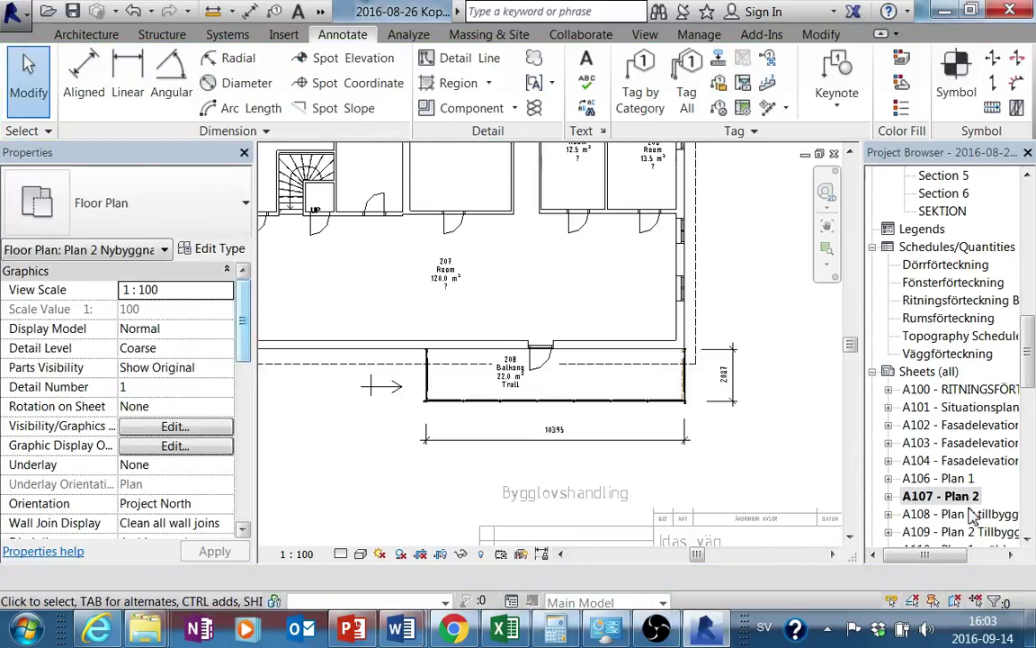
Step: Open sheet A108 – Plan 1 Tillbyggnad and bring up actions for the Plan 1 Nybyggnad view
{"action": "double_click", "coordinate": [992, 521]}
{"action": "middle_click_drag", "start_coordinate": [629, 439], "coordinate": [654, 436]}
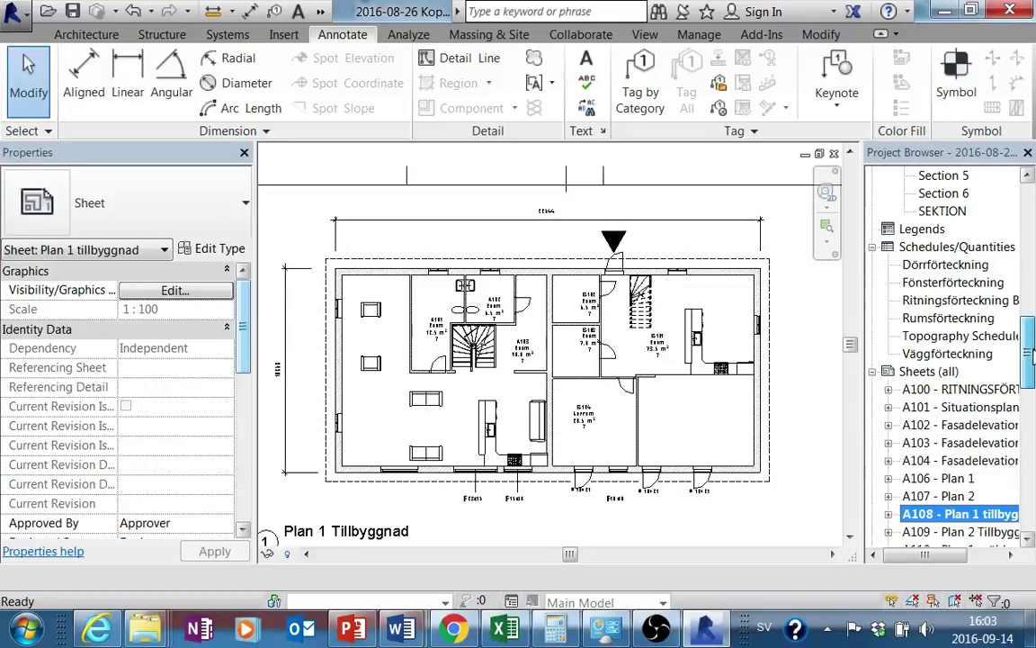
{"action": "scroll", "coordinate": [1031, 345], "scroll_direction": "up", "scroll_amount": 1}
{"action": "left_click_drag", "start_coordinate": [1032, 345], "coordinate": [1033, 216]}
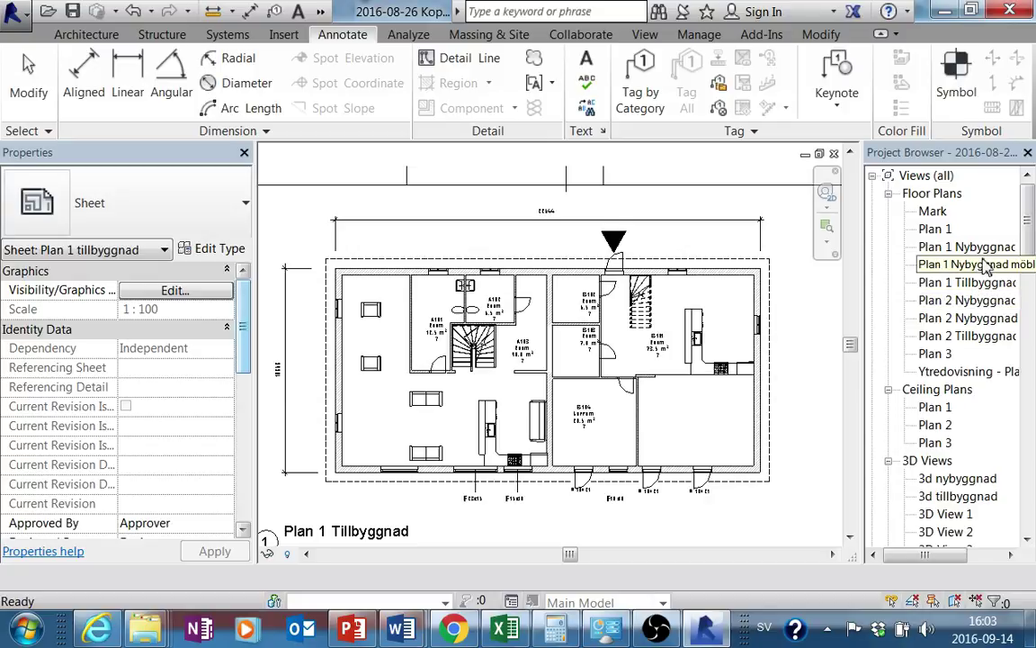
{"action": "right_click", "coordinate": [986, 248]}
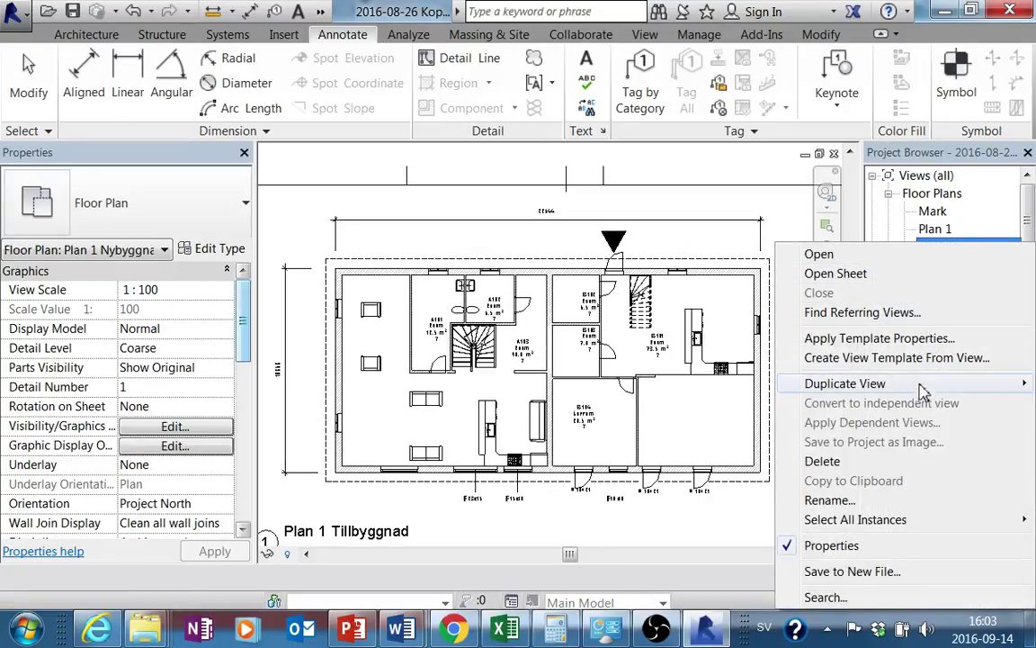
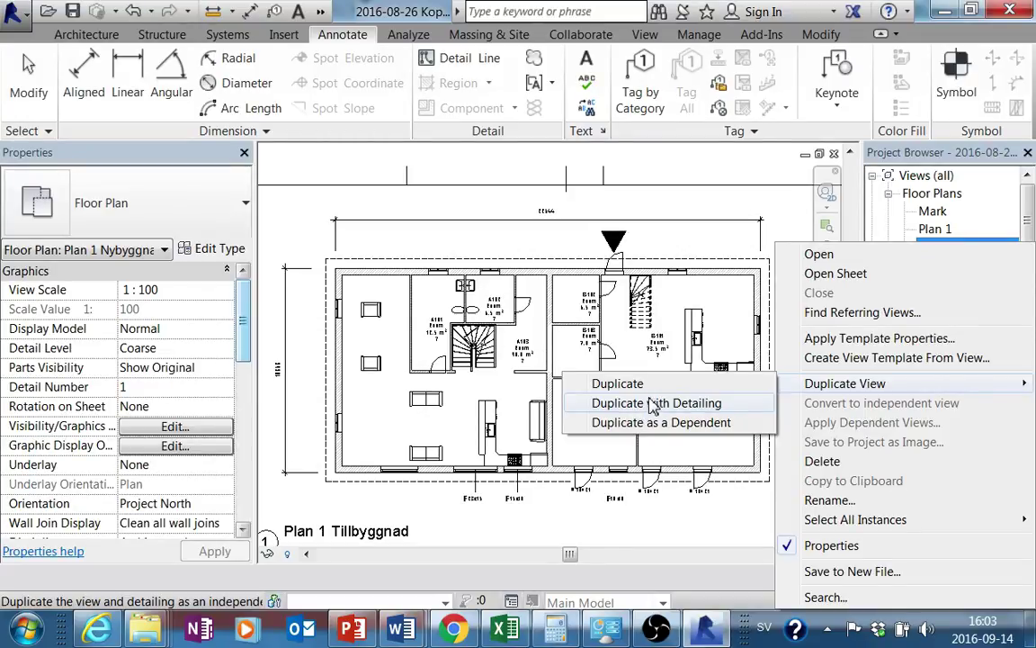
Step: Duplicate Plan 1 with detailing to create a new floor plan view that keeps the room tags
{"action": "left_click", "coordinate": [655, 403]}
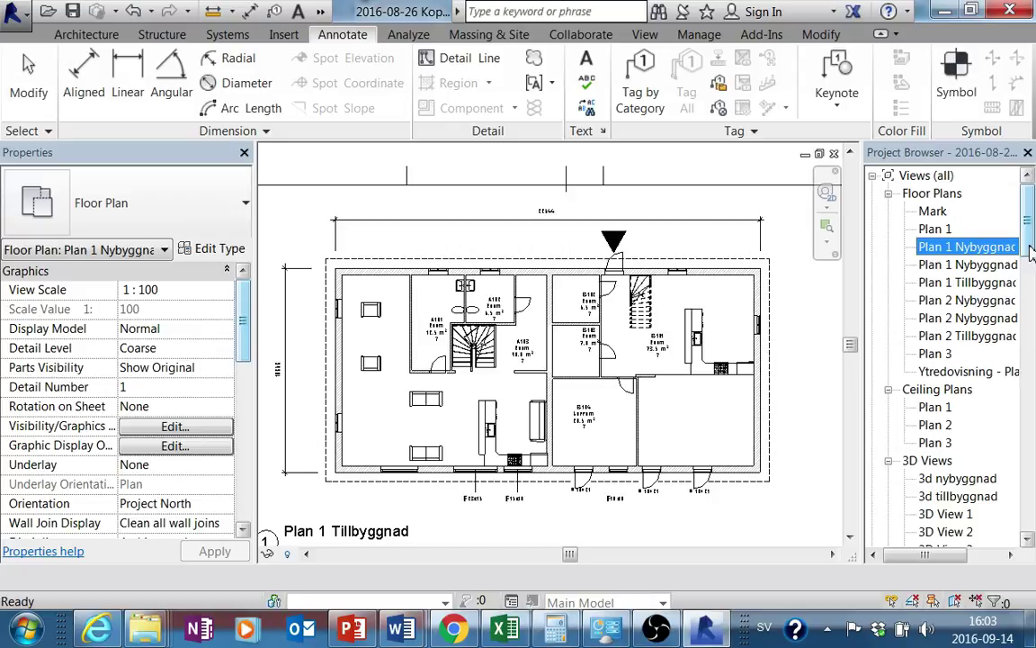
{"action": "left_click_drag", "start_coordinate": [1028, 221], "coordinate": [1034, 477]}
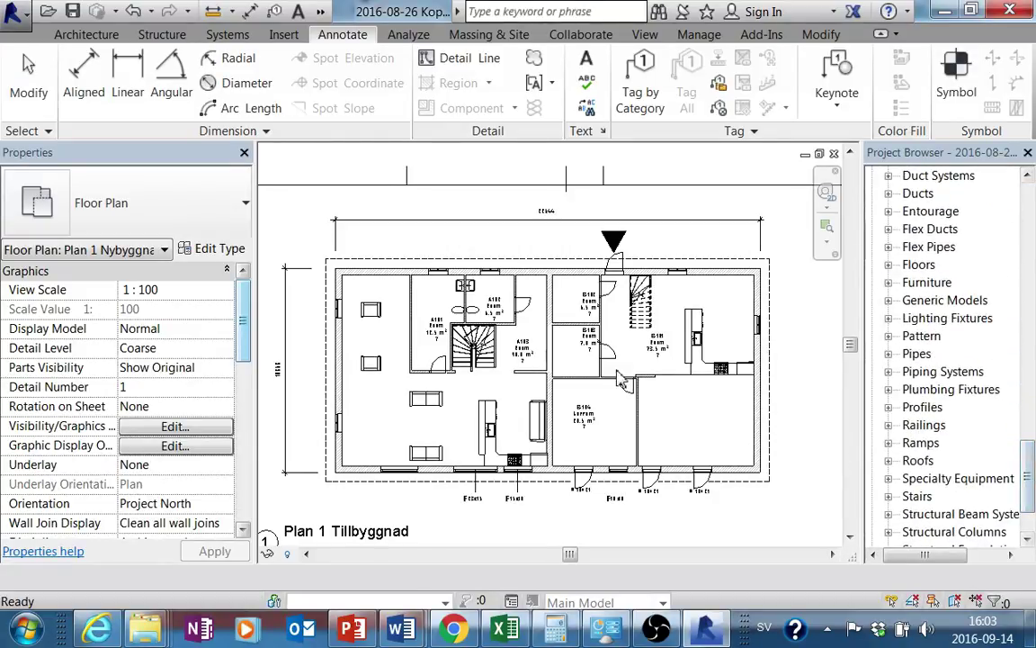
{"action": "left_click", "coordinate": [524, 325]}
{"action": "scroll", "coordinate": [563, 351], "scroll_direction": "up", "scroll_amount": 2}
{"action": "scroll", "coordinate": [562, 350], "scroll_direction": "up", "scroll_amount": 1}
{"action": "scroll", "coordinate": [562, 350], "scroll_direction": "up", "scroll_amount": 2}
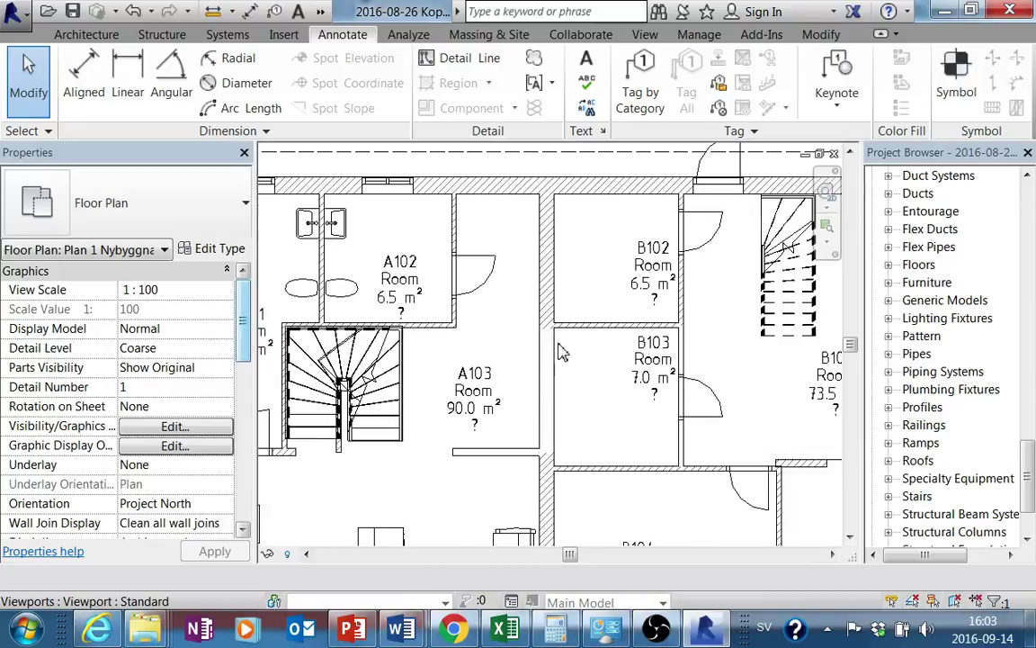
{"action": "scroll", "coordinate": [562, 351], "scroll_direction": "up", "scroll_amount": 2}
{"action": "middle_click_drag", "start_coordinate": [590, 384], "coordinate": [600, 421]}
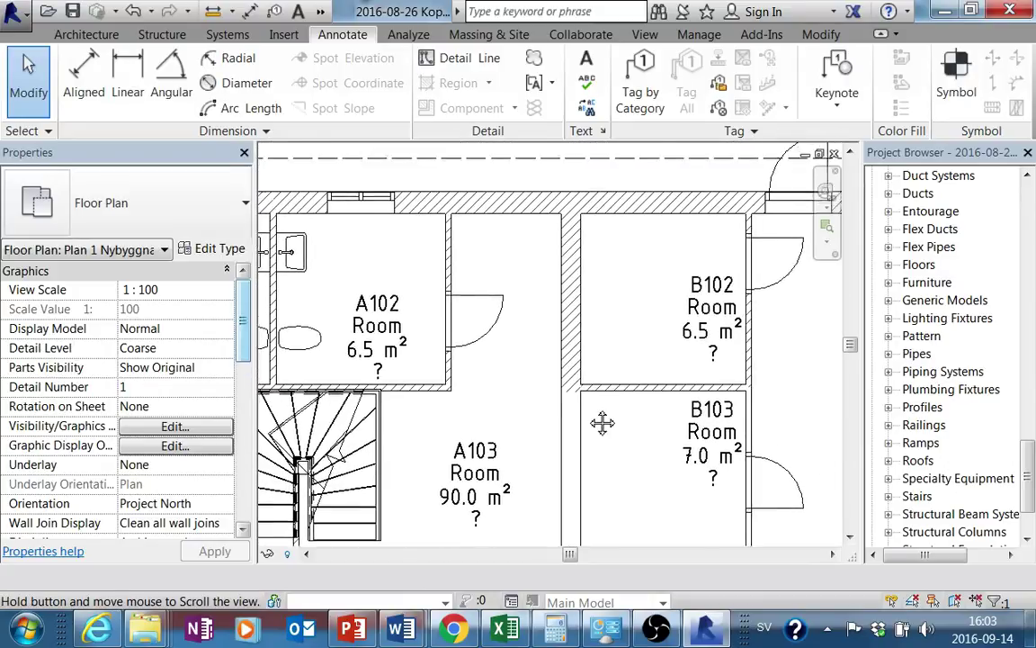
{"action": "scroll", "coordinate": [584, 401], "scroll_direction": "down", "scroll_amount": 1}
{"action": "scroll", "coordinate": [580, 396], "scroll_direction": "down", "scroll_amount": 1}
{"action": "scroll", "coordinate": [581, 340], "scroll_direction": "down", "scroll_amount": 1}
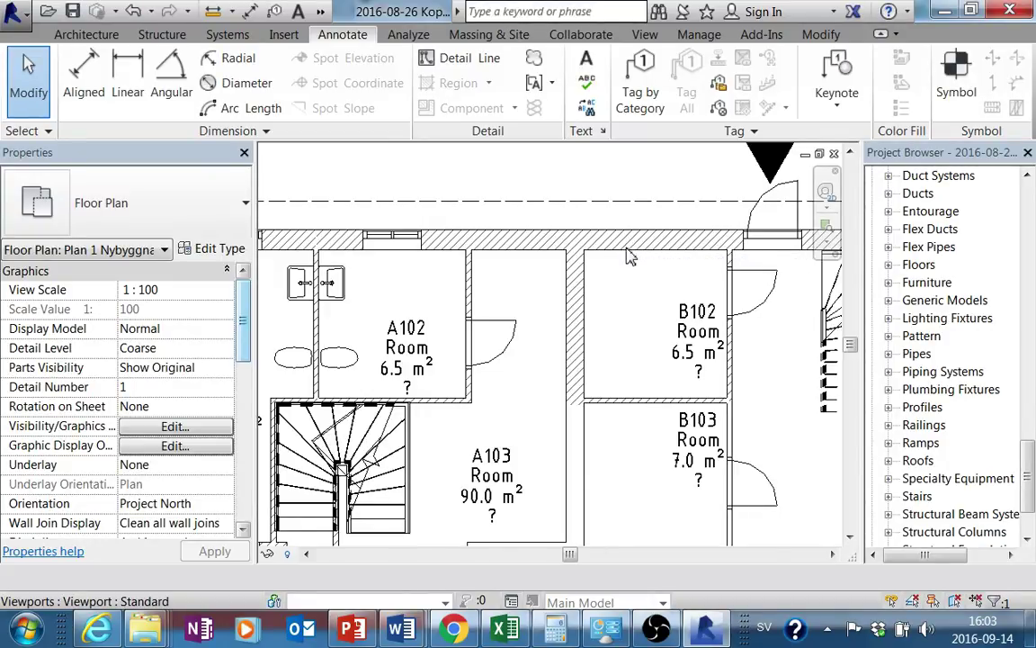
{"action": "scroll", "coordinate": [629, 256], "scroll_direction": "down", "scroll_amount": 1}
{"action": "middle_click_drag", "start_coordinate": [634, 374], "coordinate": [612, 306]}
{"action": "scroll", "coordinate": [619, 351], "scroll_direction": "down", "scroll_amount": 1}
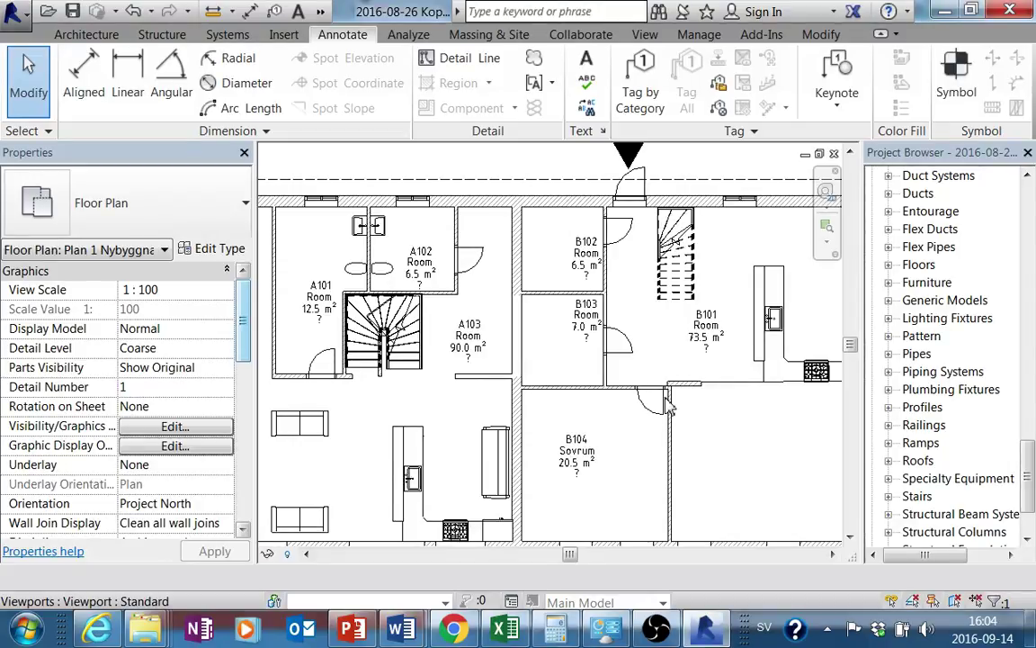
{"action": "scroll", "coordinate": [531, 329], "scroll_direction": "up", "scroll_amount": 3}
{"action": "scroll", "coordinate": [509, 336], "scroll_direction": "up", "scroll_amount": 2}
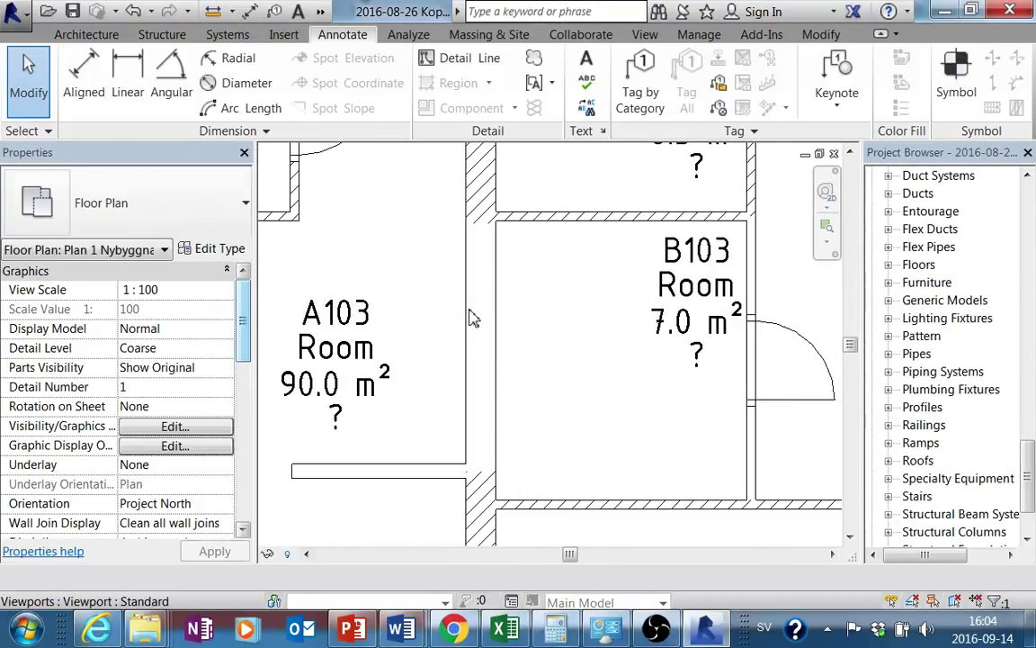
{"action": "left_click", "coordinate": [469, 317]}
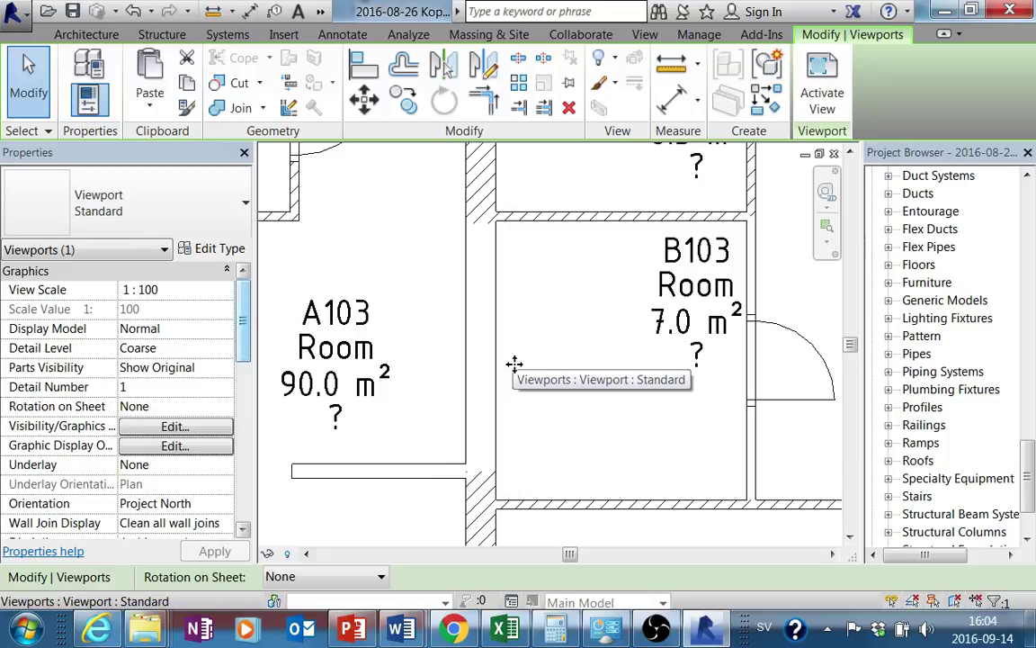
{"action": "key", "text": "Escape"}
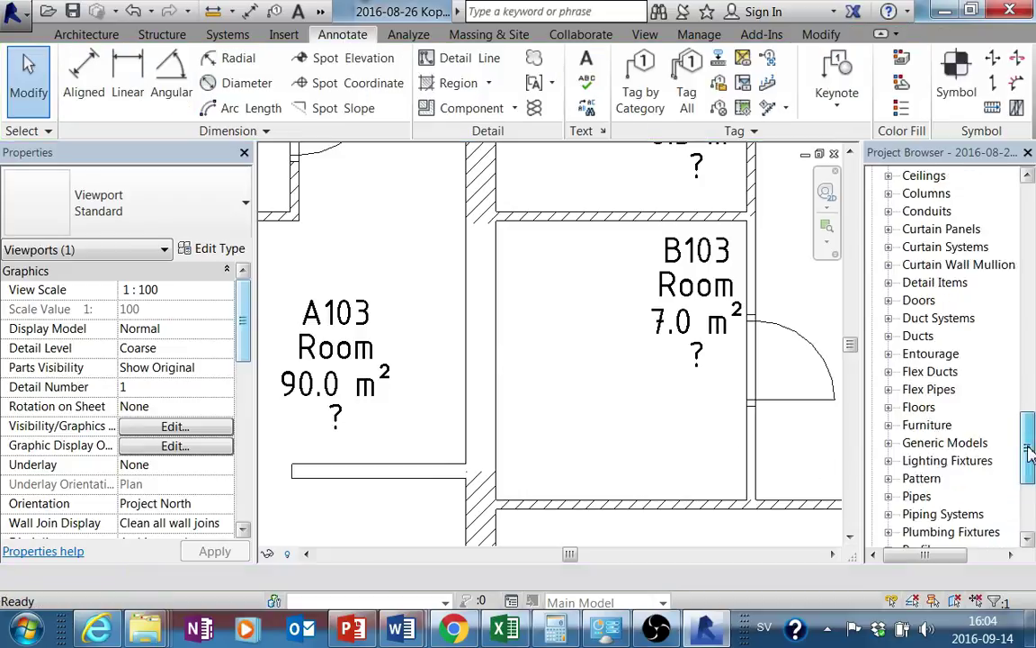
{"action": "left_click_drag", "start_coordinate": [1033, 464], "coordinate": [1033, 378]}
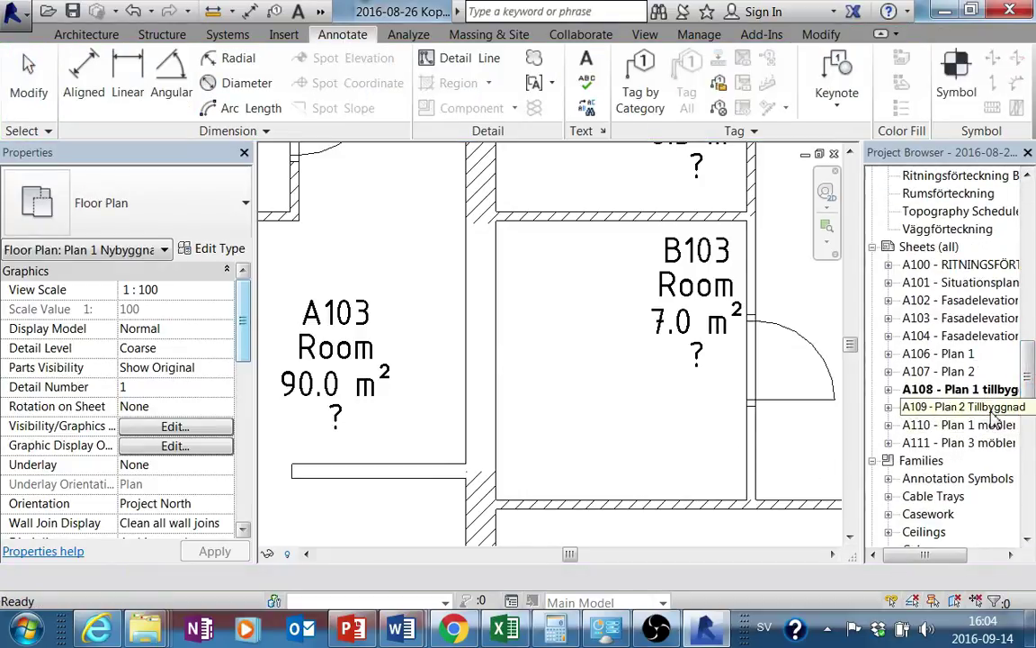
Step: Open sheet A109 Plan 2 Tillbyggnad
{"action": "double_click", "coordinate": [993, 409]}
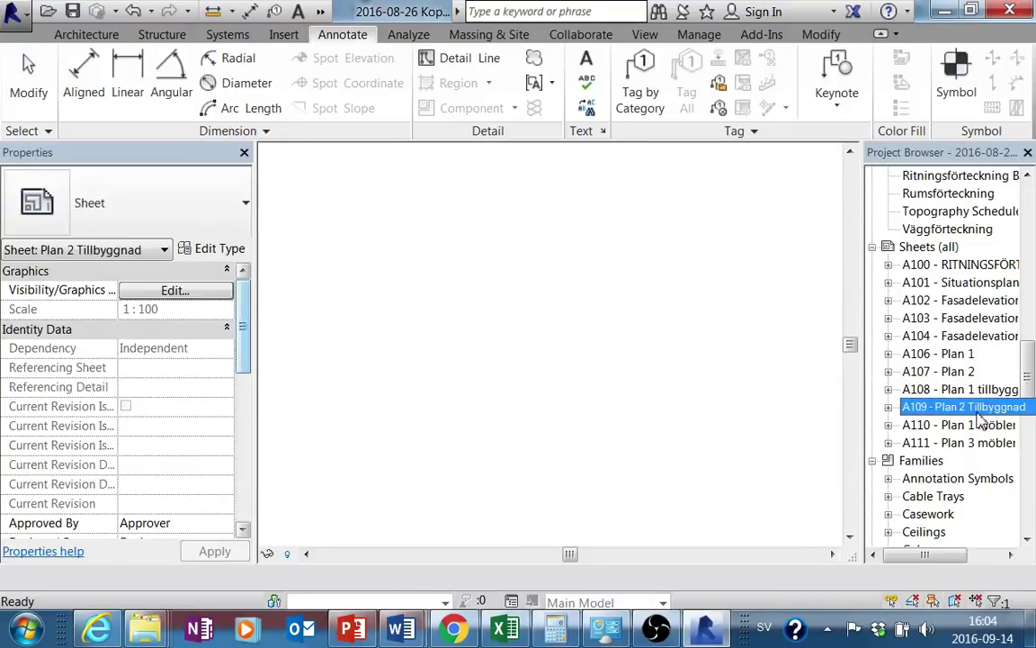
{"action": "scroll", "coordinate": [693, 360], "scroll_direction": "up", "scroll_amount": 2}
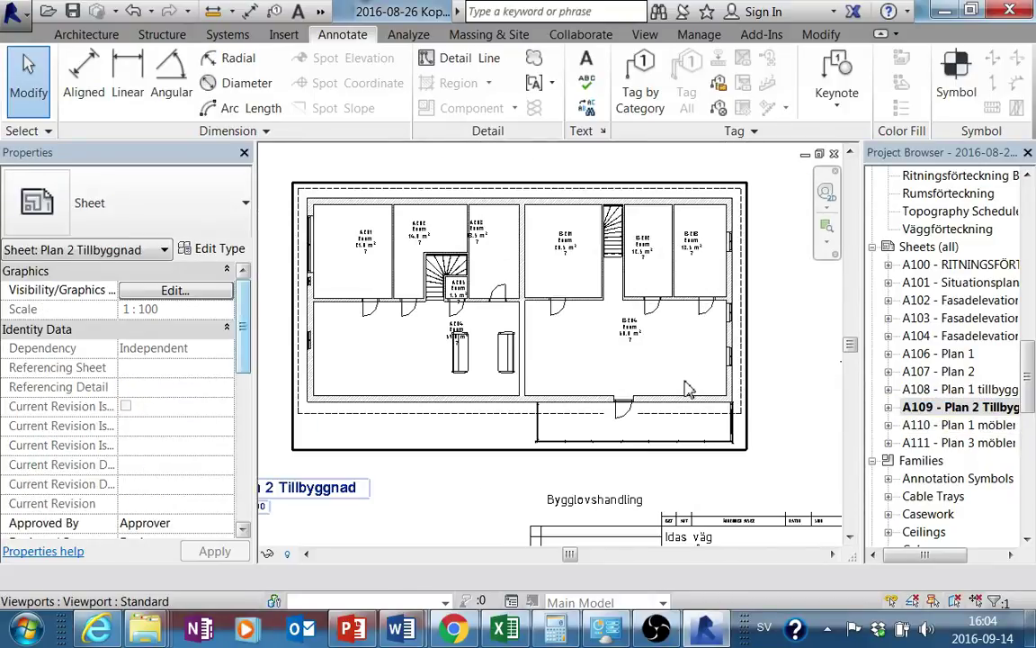
{"action": "scroll", "coordinate": [684, 391], "scroll_direction": "up", "scroll_amount": 2}
{"action": "scroll", "coordinate": [720, 395], "scroll_direction": "up", "scroll_amount": 2}
Step: Move the A204 (59.0 m²) room tag left so it clears the sofa
{"action": "double_click", "coordinate": [488, 336]}
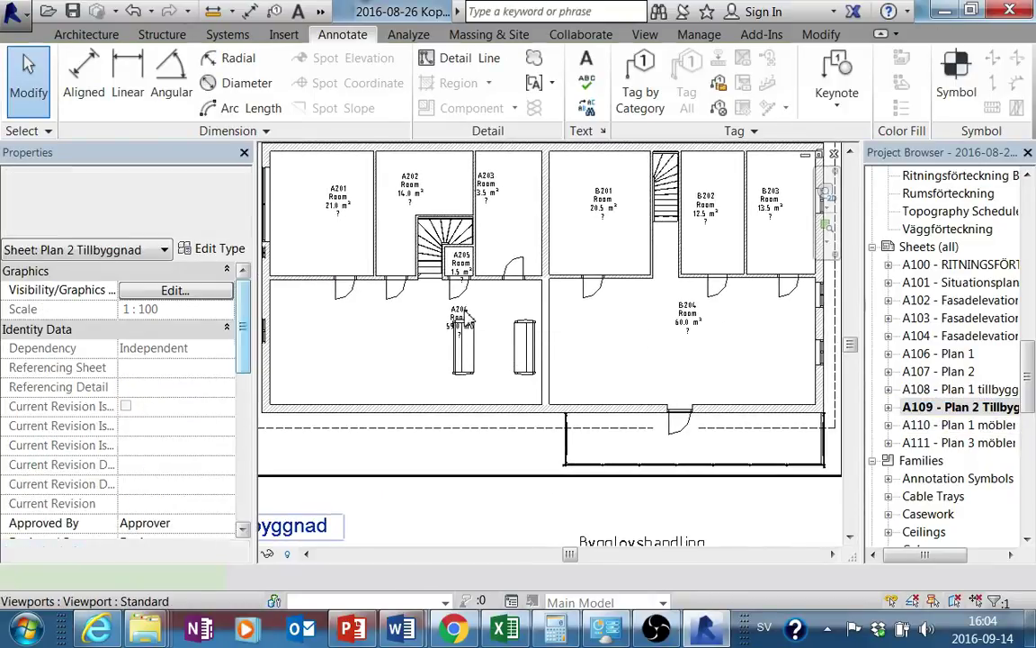
{"action": "left_click", "coordinate": [460, 317]}
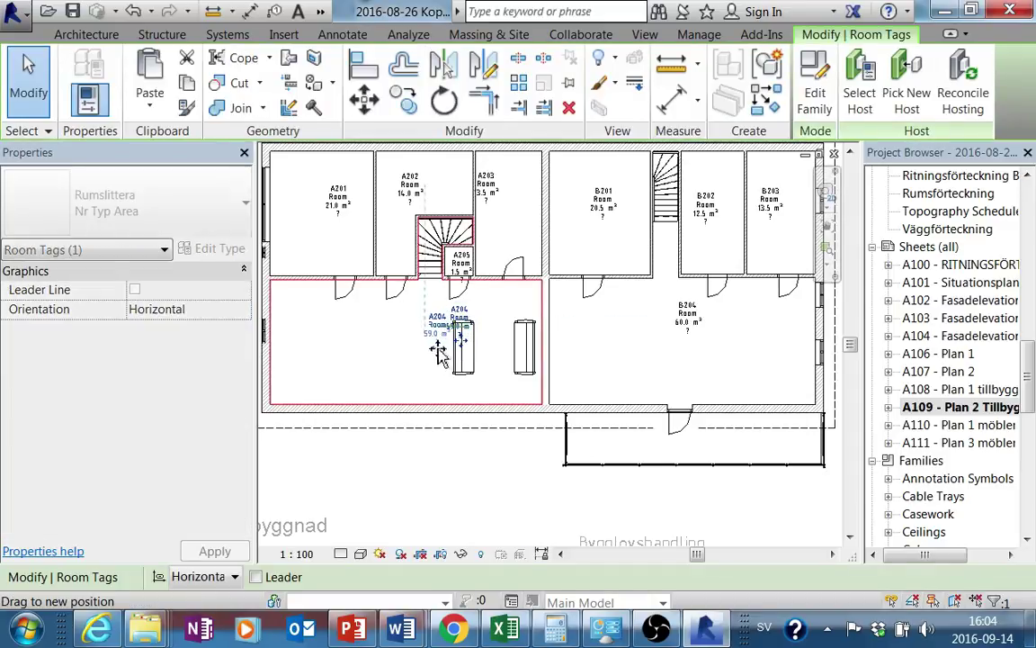
{"action": "left_click_drag", "start_coordinate": [463, 351], "coordinate": [436, 346]}
{"action": "left_click", "coordinate": [627, 372]}
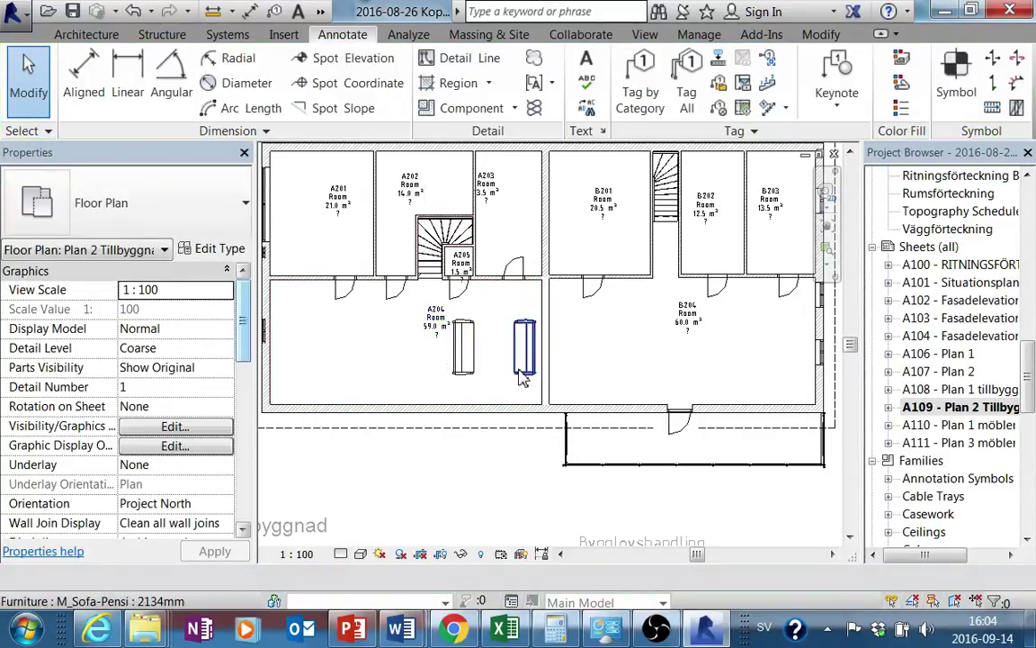
{"action": "scroll", "coordinate": [522, 378], "scroll_direction": "down", "scroll_amount": 1}
{"action": "scroll", "coordinate": [530, 378], "scroll_direction": "up", "scroll_amount": 2}
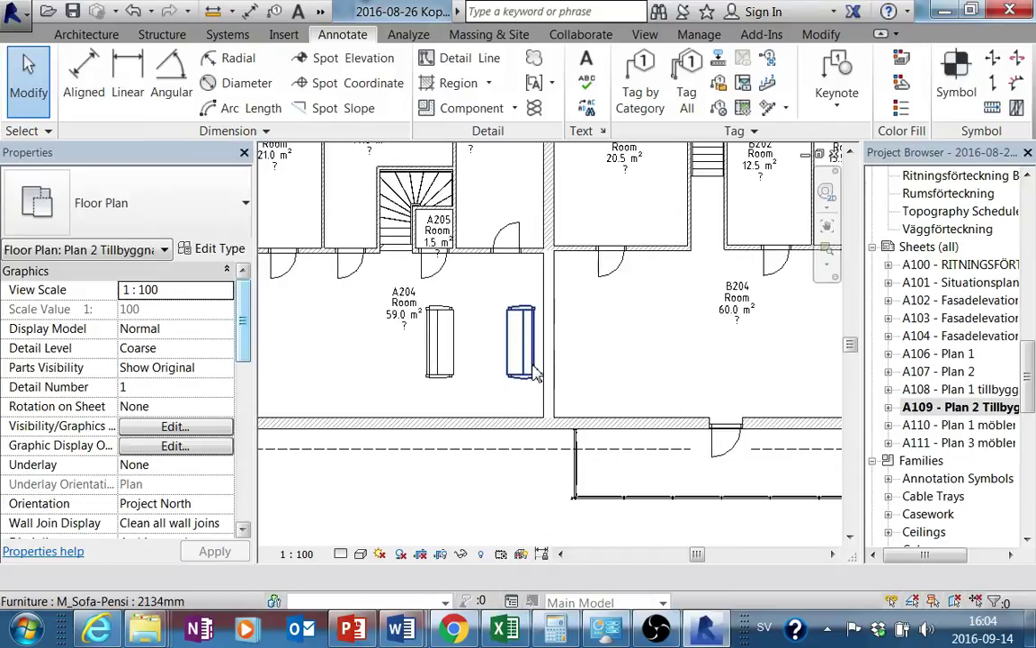
{"action": "scroll", "coordinate": [535, 374], "scroll_direction": "down", "scroll_amount": 2}
{"action": "middle_click_drag", "start_coordinate": [551, 369], "coordinate": [550, 376]}
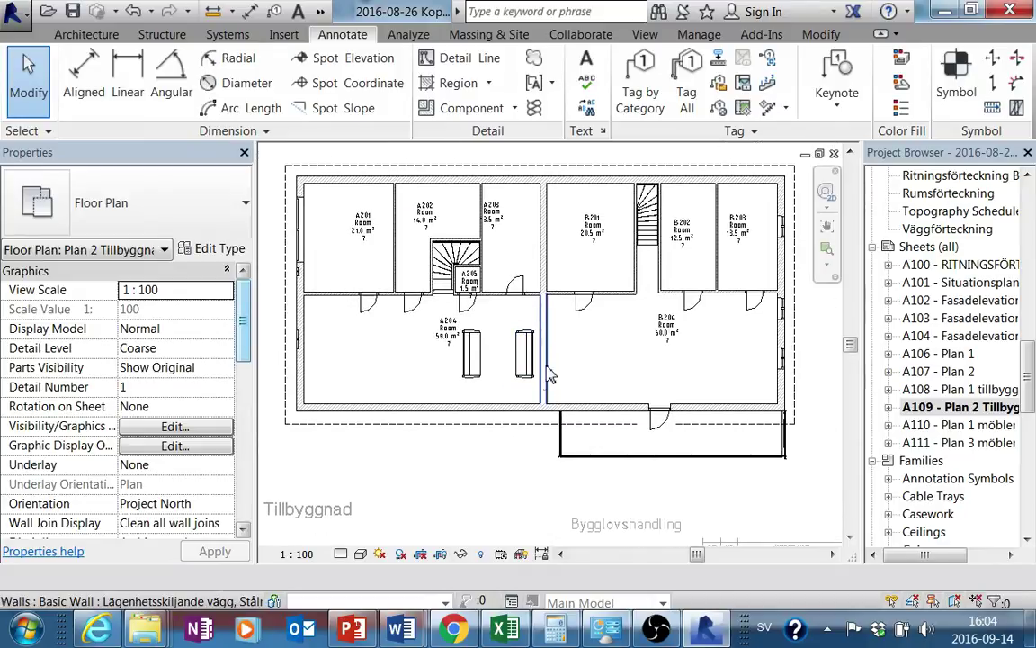
Step: Turn off the Furniture model category in the Plan 2 Tillbyggnad visibility overrides
{"action": "left_click", "coordinate": [175, 427]}
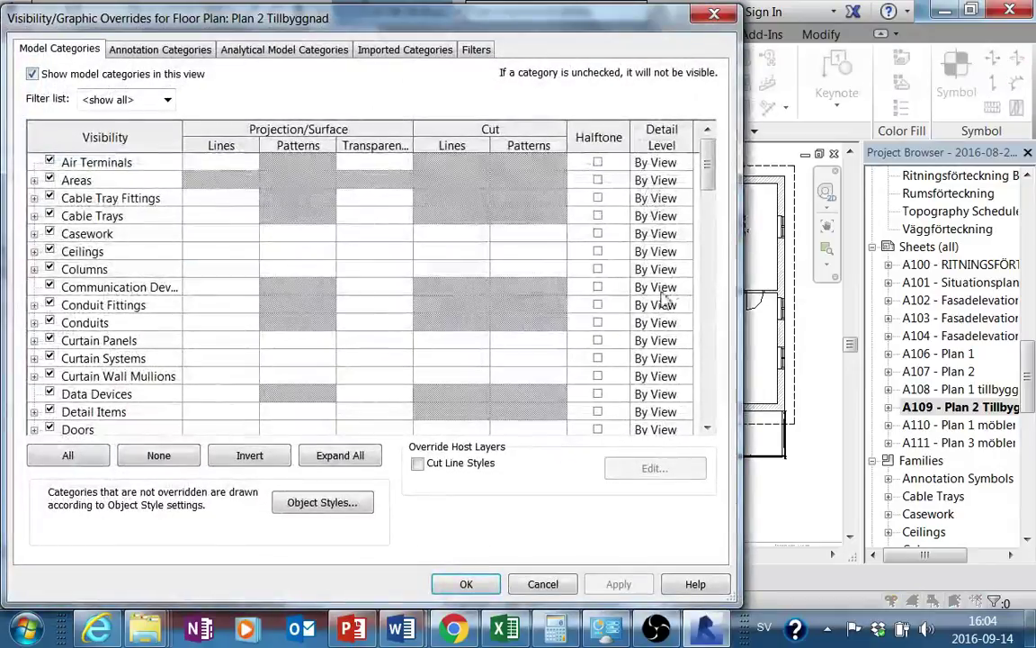
{"action": "left_click_drag", "start_coordinate": [710, 171], "coordinate": [710, 227]}
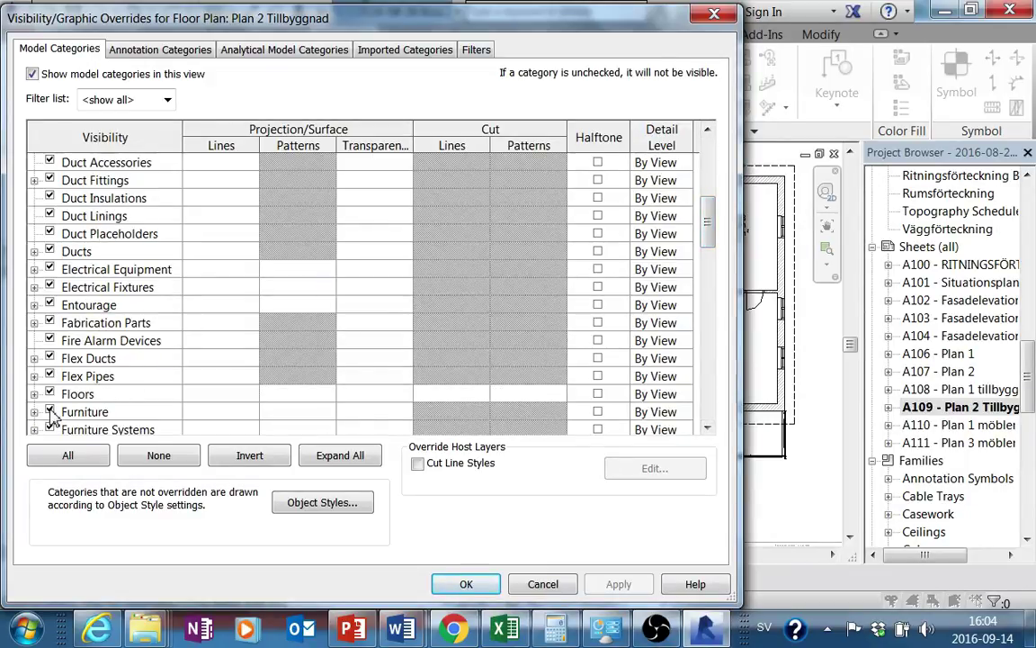
{"action": "left_click", "coordinate": [49, 412]}
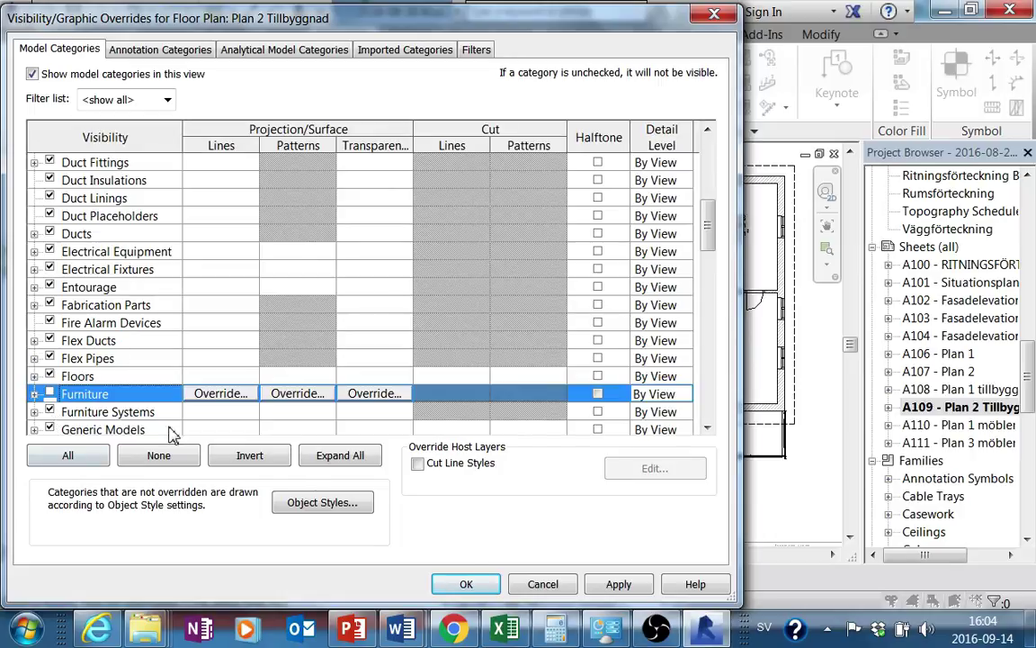
{"action": "left_click", "coordinate": [463, 583]}
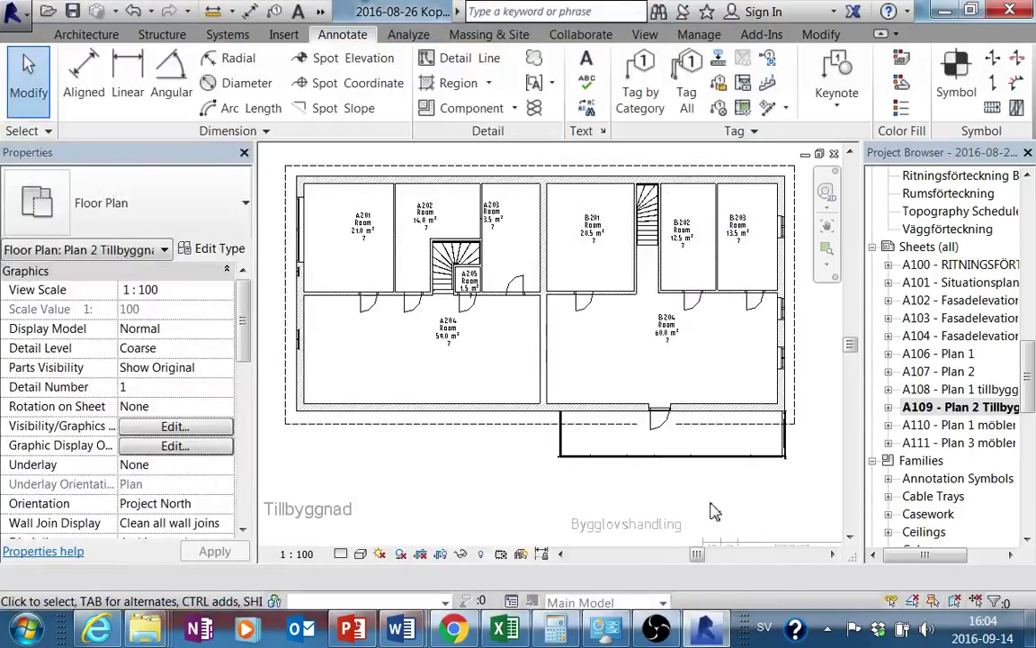
Step: Open sheet A110 Plan 1 möbler, activate its 1:100 plan viewport and show visual styles
{"action": "double_click", "coordinate": [958, 424]}
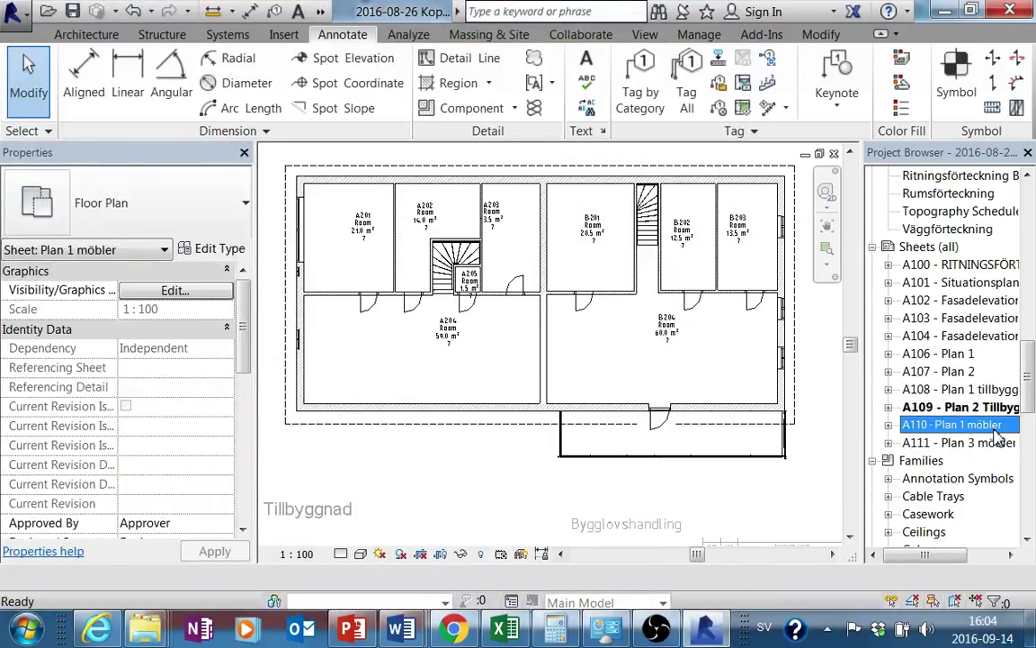
{"action": "middle_click_drag", "start_coordinate": [664, 432], "coordinate": [628, 465]}
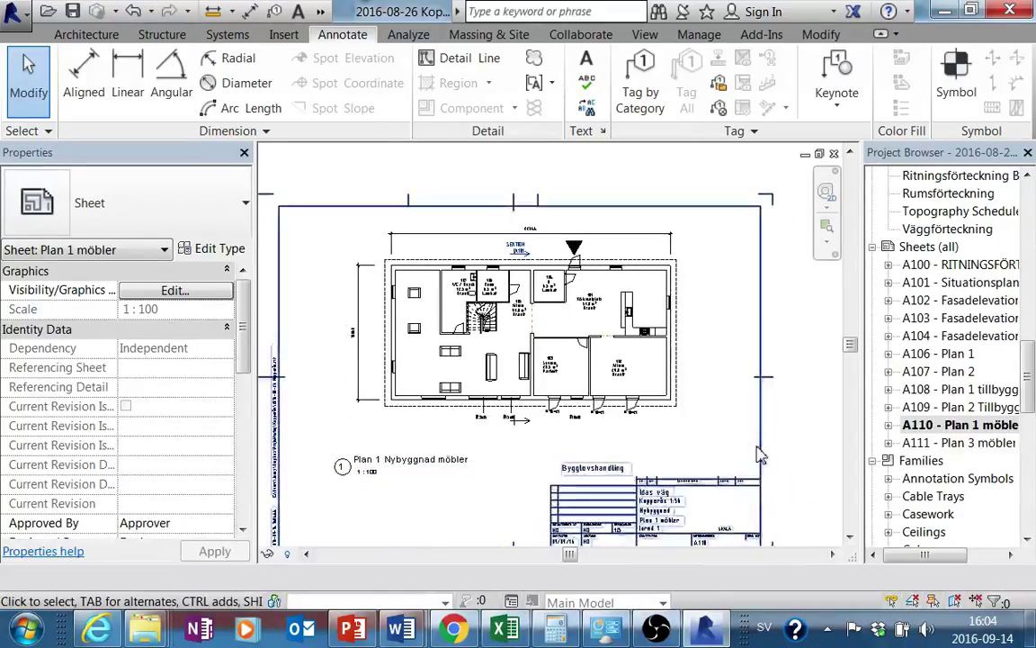
{"action": "double_click", "coordinate": [979, 444]}
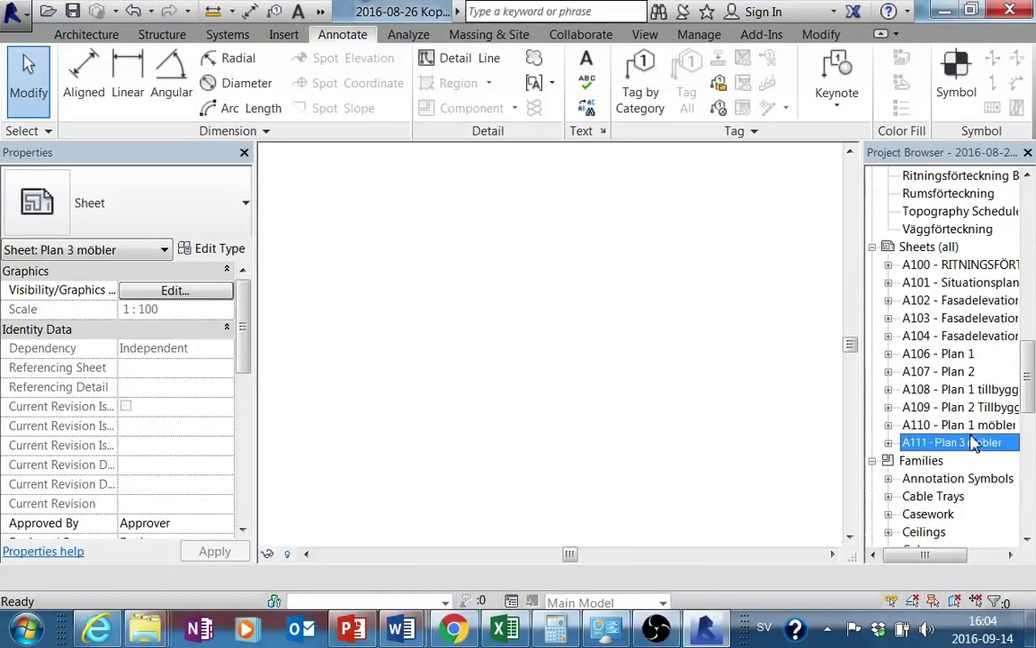
{"action": "double_click", "coordinate": [958, 425]}
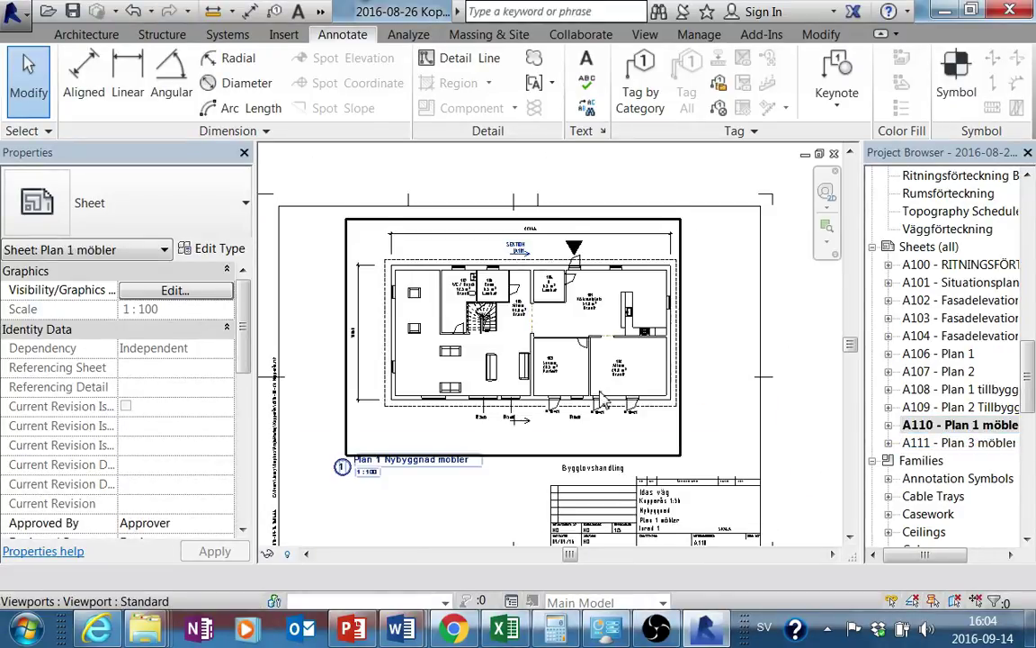
{"action": "scroll", "coordinate": [502, 522], "scroll_direction": "up", "scroll_amount": 2}
{"action": "scroll", "coordinate": [502, 522], "scroll_direction": "up", "scroll_amount": 3}
{"action": "left_click", "coordinate": [524, 314]}
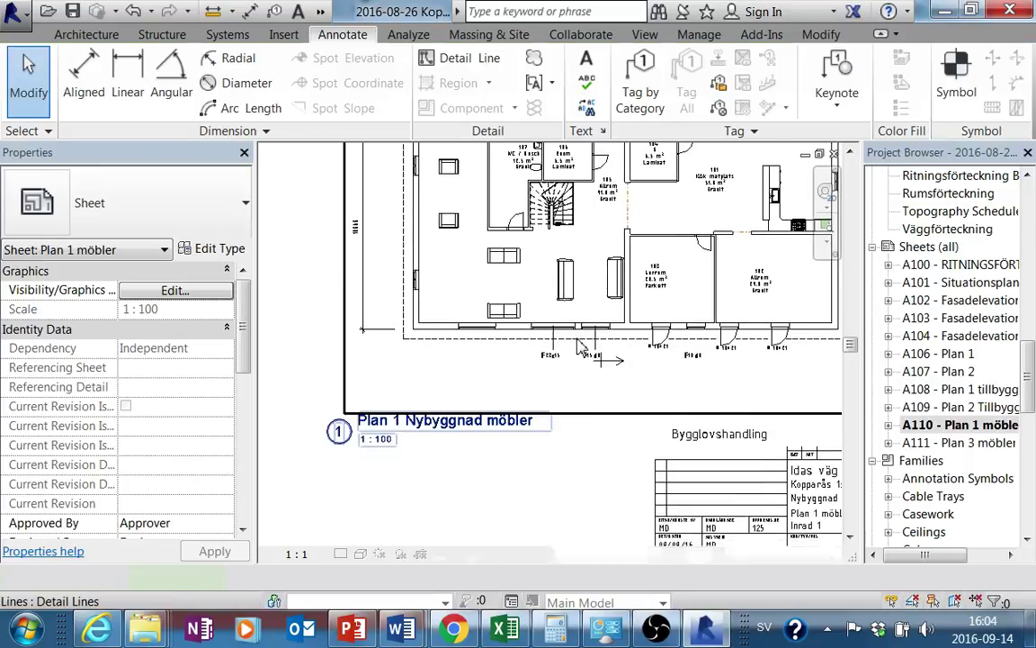
{"action": "double_click", "coordinate": [524, 314]}
{"action": "left_click", "coordinate": [360, 553]}
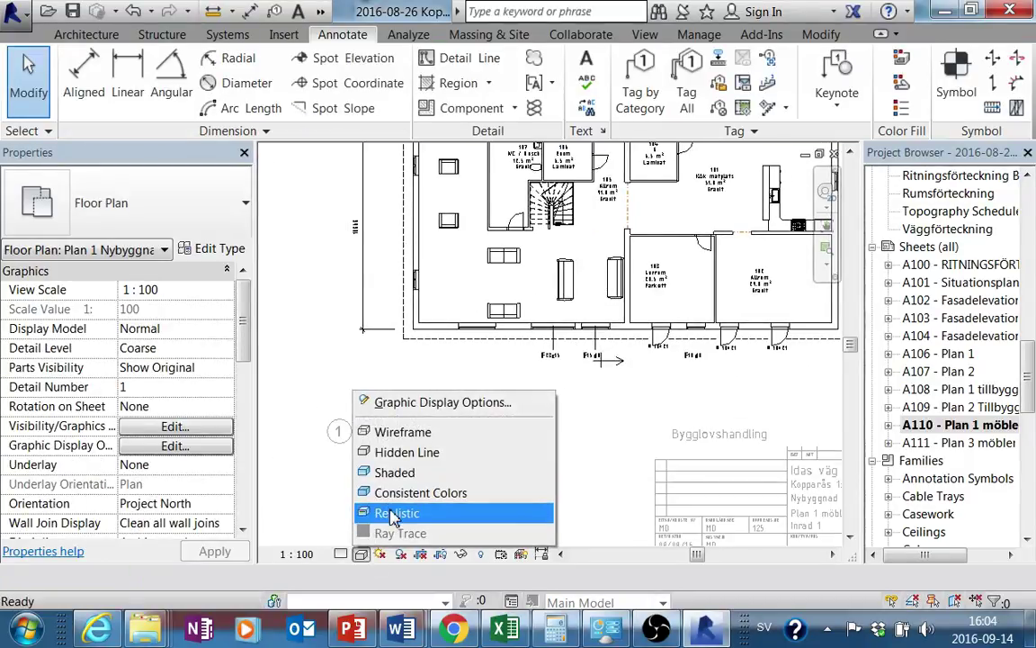
Step: Switch the Plan 1 möbler floor plan to the Realistic visual style
{"action": "left_click", "coordinate": [381, 465]}
{"action": "middle_click_drag", "start_coordinate": [489, 413], "coordinate": [488, 480]}
{"action": "scroll", "coordinate": [489, 480], "scroll_direction": "up", "scroll_amount": 2}
{"action": "middle_click_drag", "start_coordinate": [423, 440], "coordinate": [419, 548]}
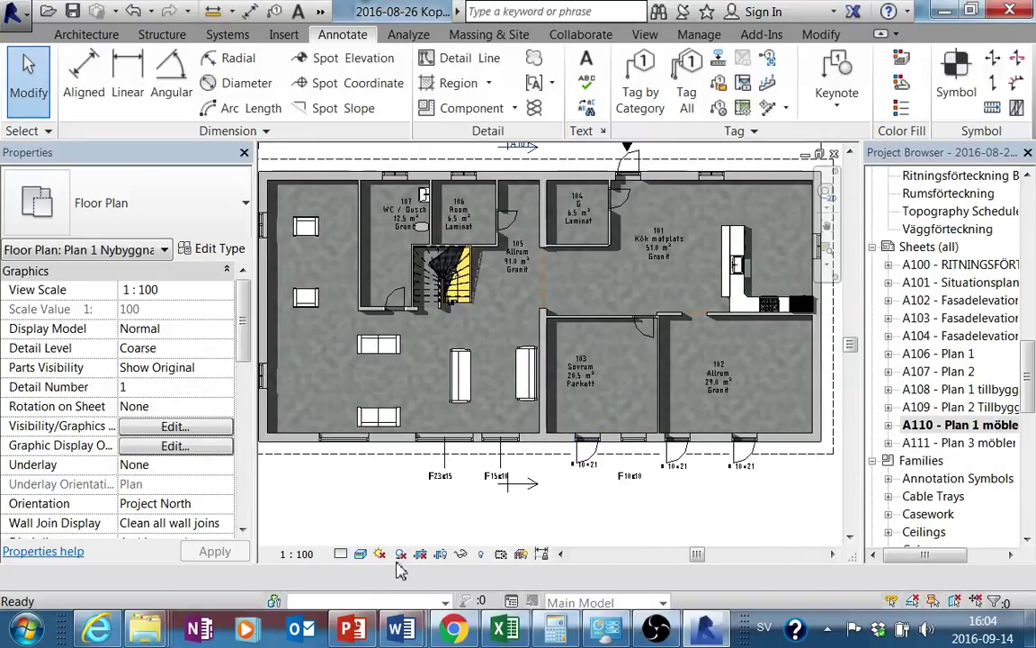
Step: Turn off the leader lines on the F15x10 and F23x15 window tags
{"action": "middle_click_drag", "start_coordinate": [455, 476], "coordinate": [470, 467]}
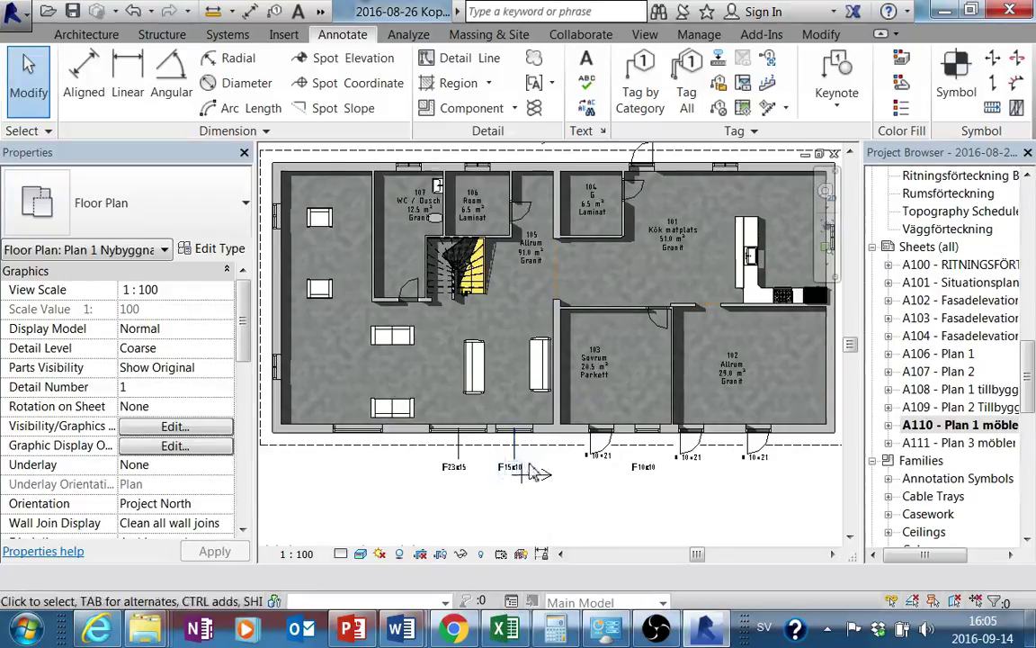
{"action": "scroll", "coordinate": [526, 468], "scroll_direction": "up", "scroll_amount": 2}
{"action": "scroll", "coordinate": [549, 490], "scroll_direction": "up", "scroll_amount": 1}
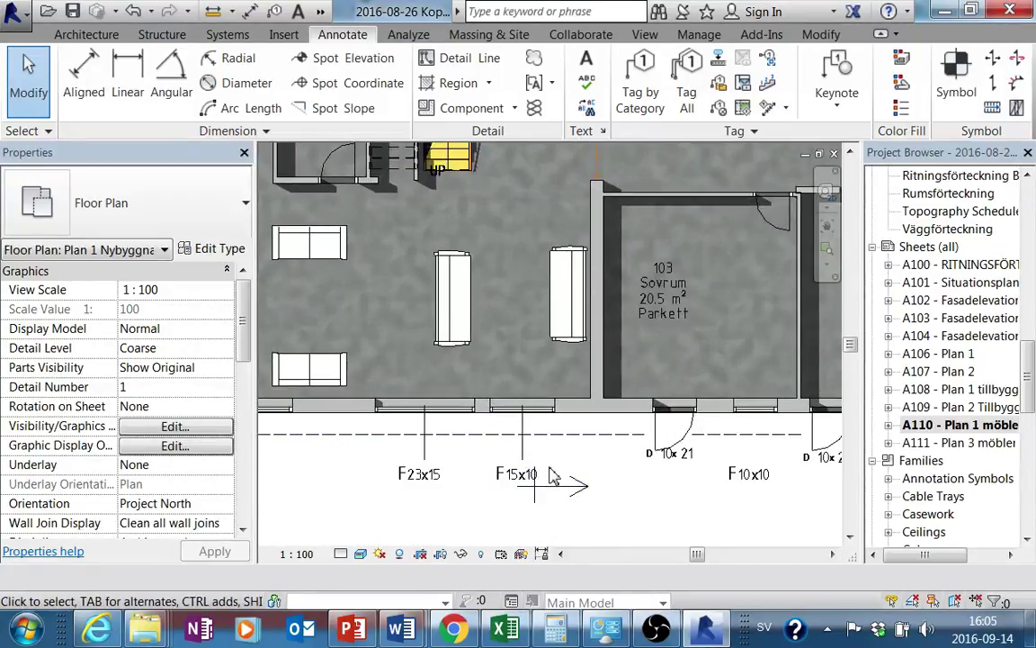
{"action": "left_click", "coordinate": [518, 474]}
{"action": "left_click", "coordinate": [431, 479], "text": "ctrl"}
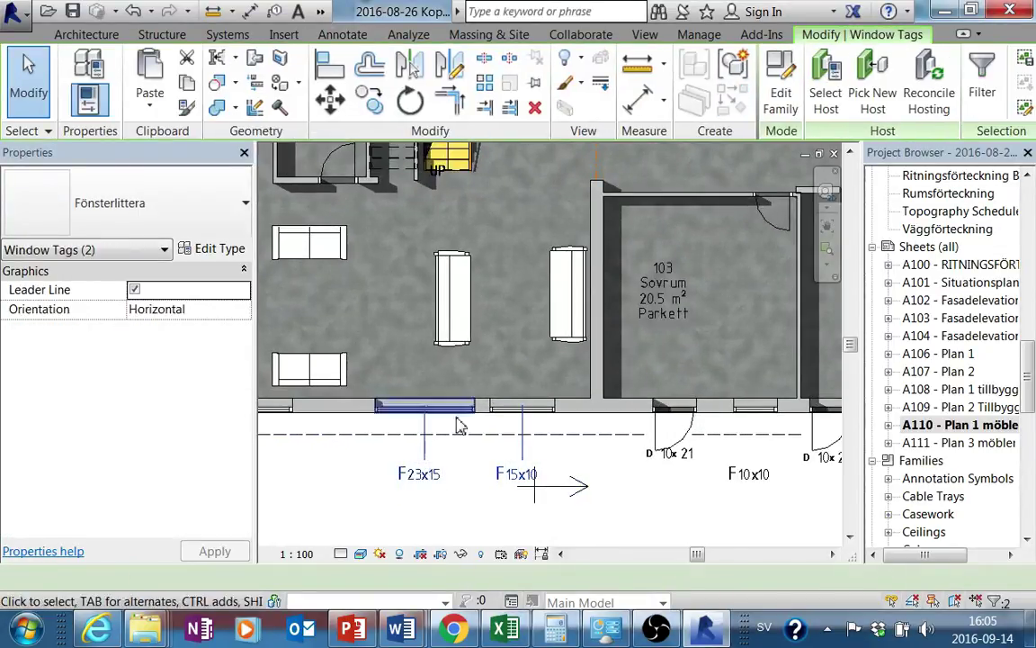
{"action": "left_click", "coordinate": [134, 291]}
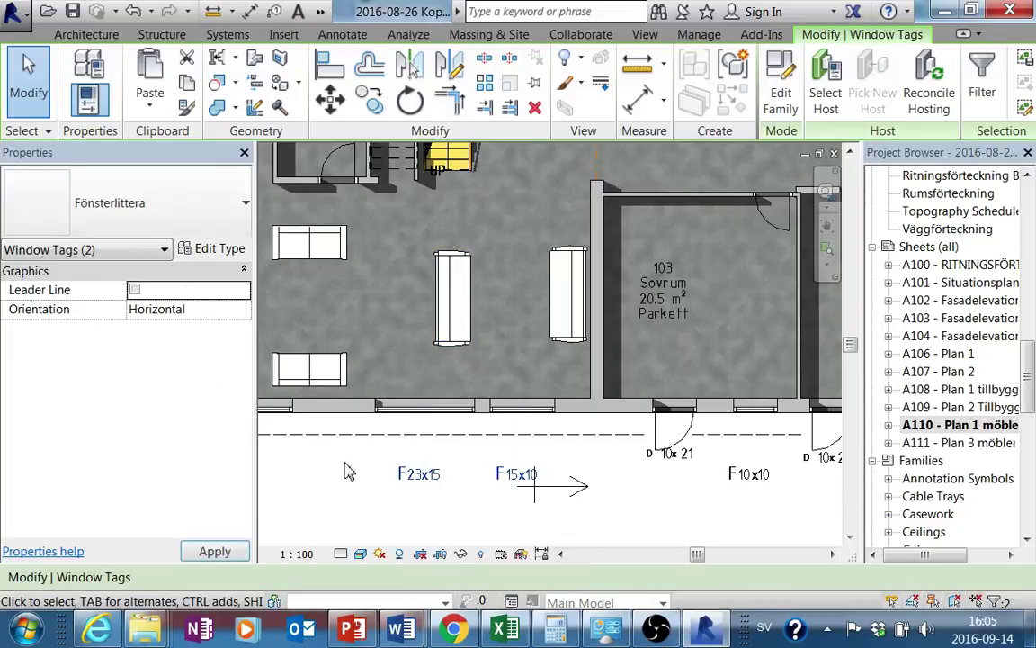
{"action": "scroll", "coordinate": [409, 451], "scroll_direction": "down", "scroll_amount": 2}
{"action": "left_click", "coordinate": [489, 465]}
{"action": "scroll", "coordinate": [491, 460], "scroll_direction": "down", "scroll_amount": 1}
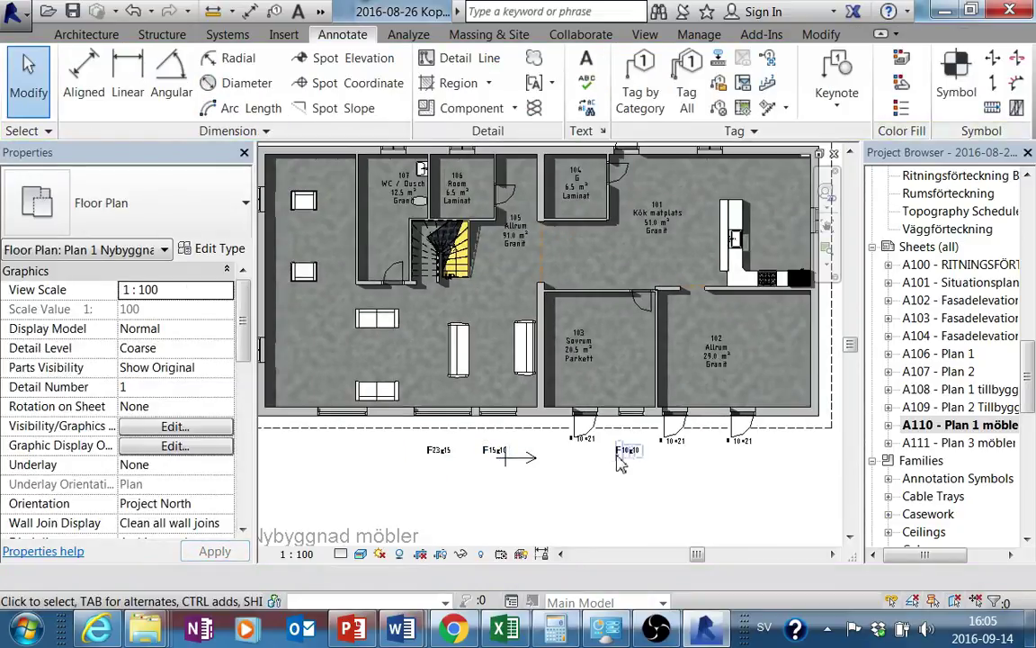
{"action": "middle_click_drag", "start_coordinate": [497, 412], "coordinate": [498, 436]}
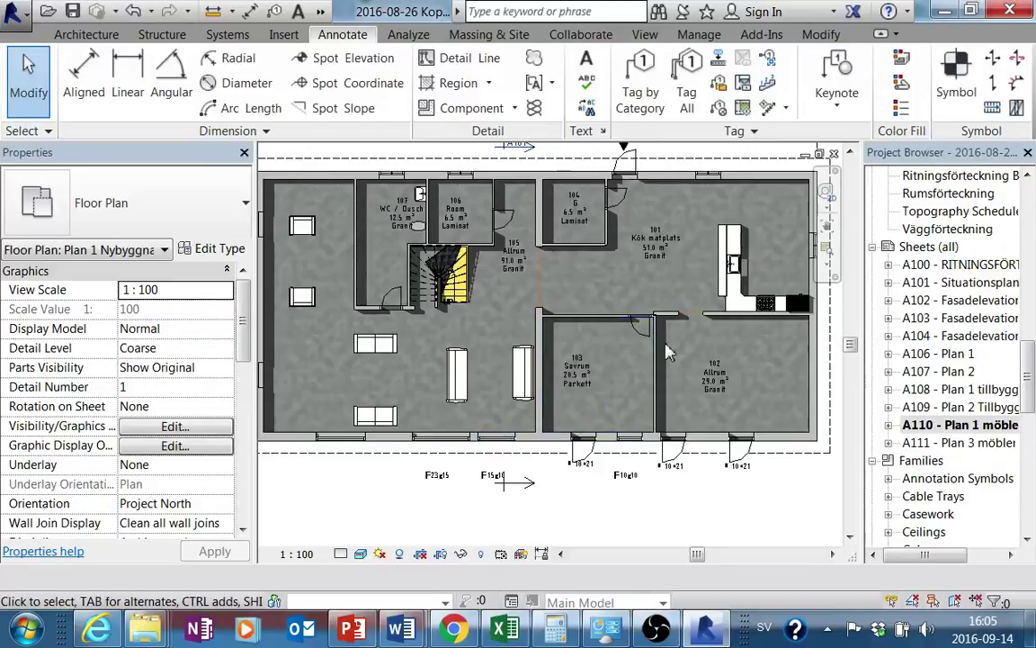
{"action": "scroll", "coordinate": [711, 320], "scroll_direction": "up", "scroll_amount": 1}
{"action": "scroll", "coordinate": [608, 344], "scroll_direction": "up", "scroll_amount": 1}
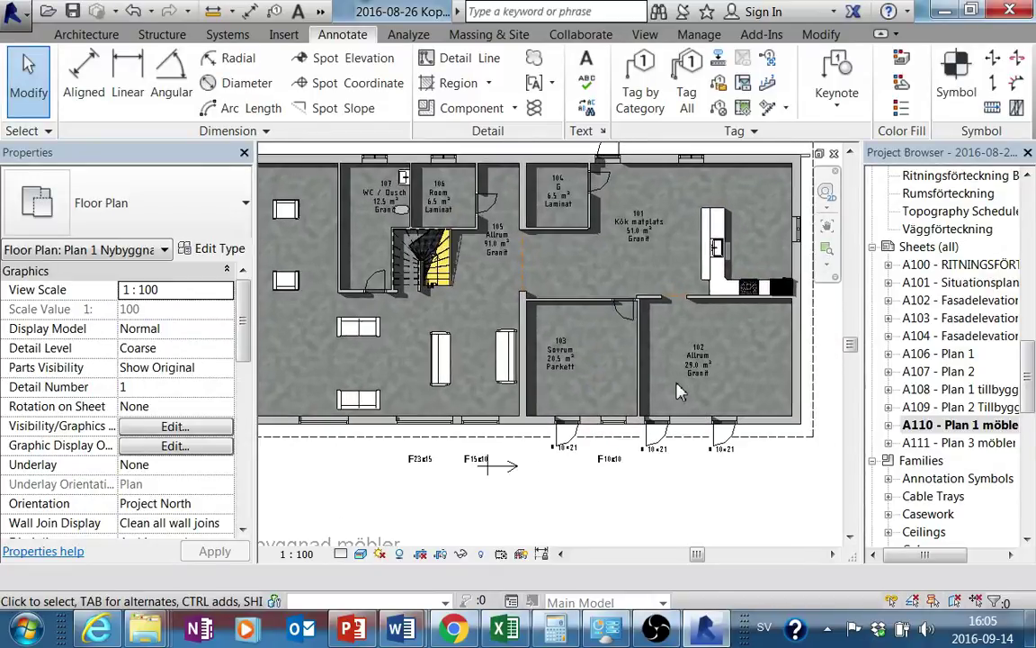
{"action": "scroll", "coordinate": [735, 373], "scroll_direction": "up", "scroll_amount": 1}
{"action": "scroll", "coordinate": [711, 359], "scroll_direction": "down", "scroll_amount": 1}
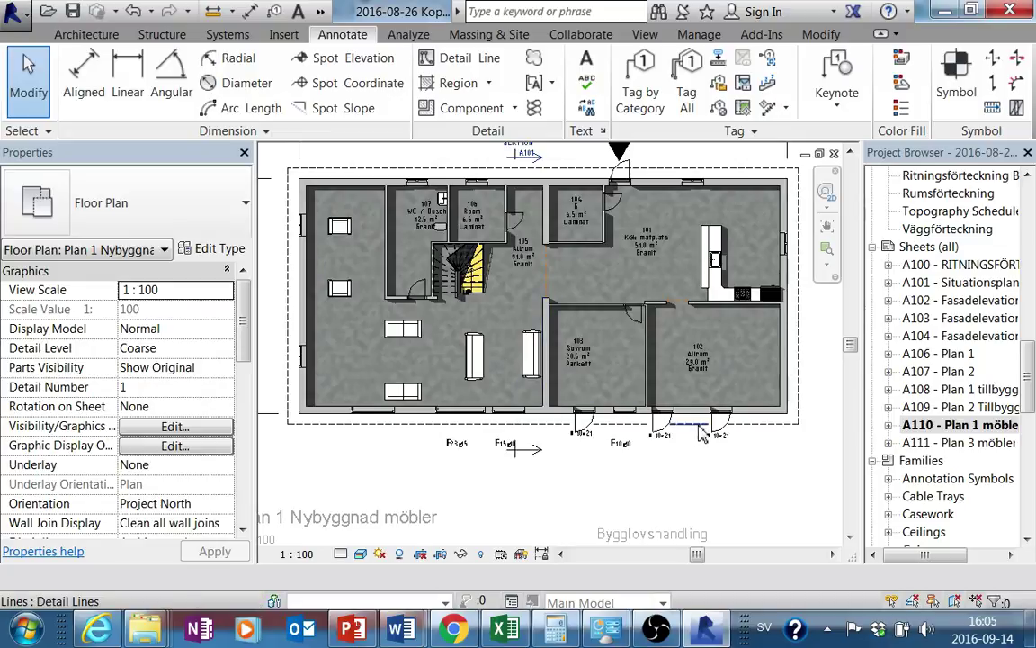
Step: Change sheet A111's name to Plan 2 möbler so its title block matches
{"action": "double_click", "coordinate": [954, 450]}
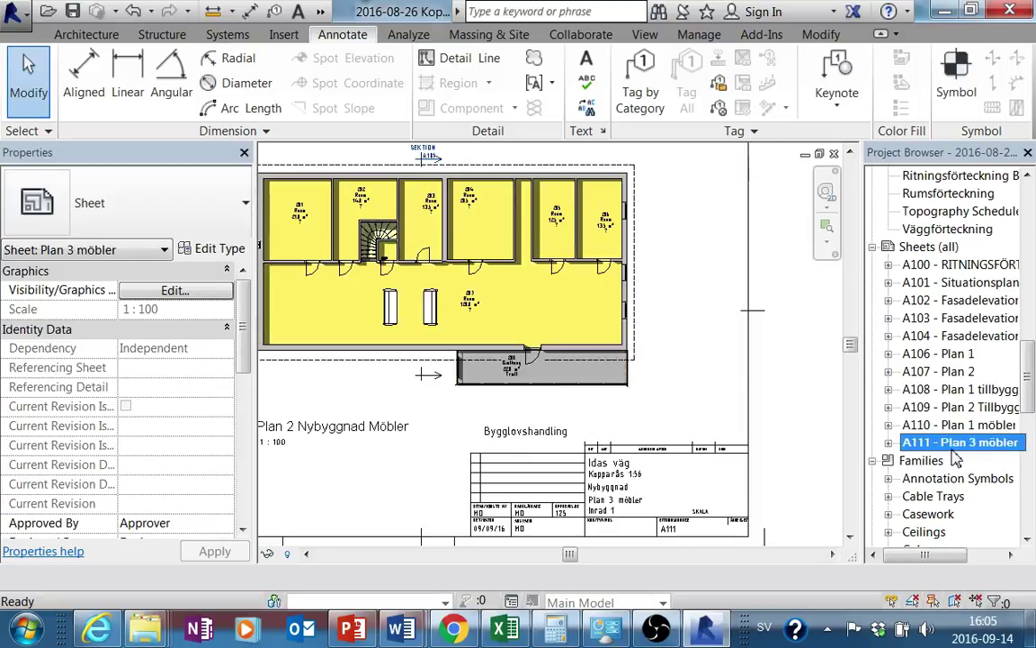
{"action": "right_click", "coordinate": [961, 452]}
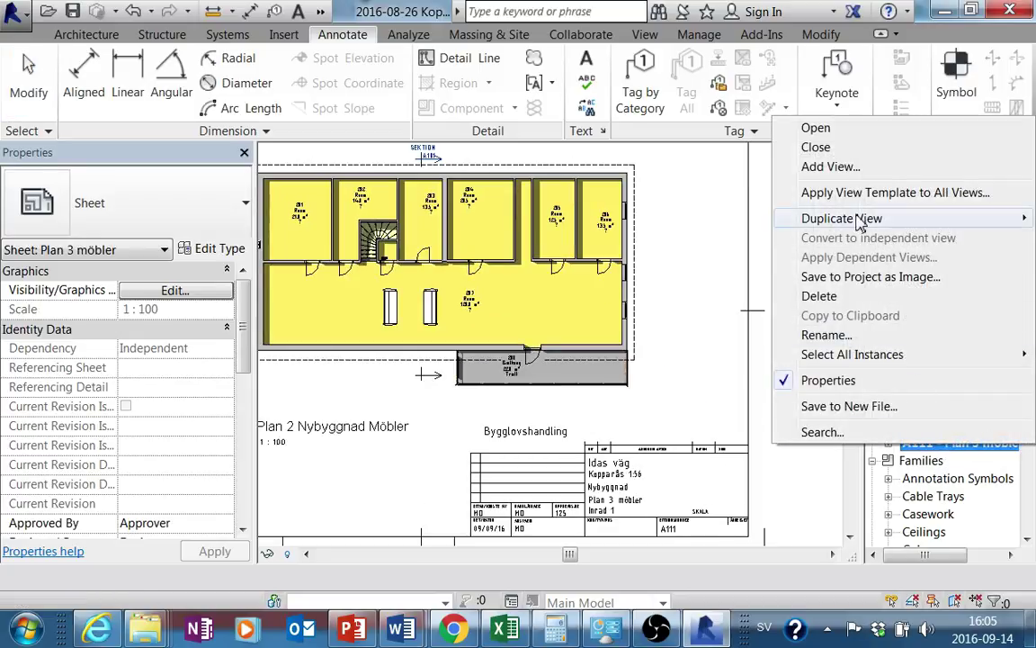
{"action": "left_click", "coordinate": [870, 336]}
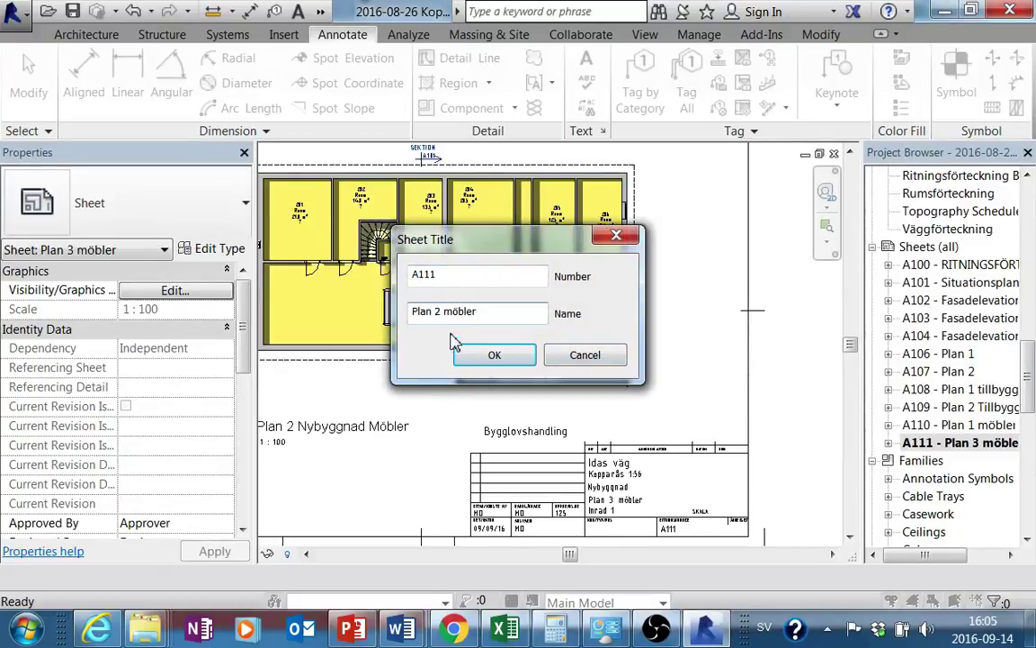
{"action": "left_click", "coordinate": [489, 356]}
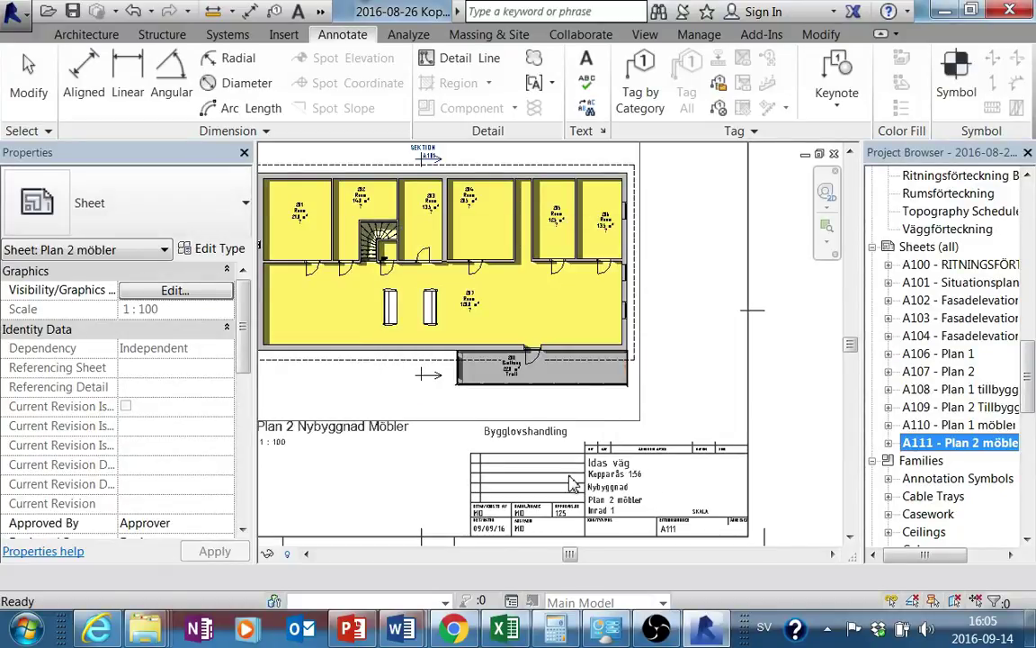
{"action": "scroll", "coordinate": [572, 483], "scroll_direction": "down", "scroll_amount": 2}
{"action": "scroll", "coordinate": [621, 476], "scroll_direction": "down", "scroll_amount": 2}
{"action": "scroll", "coordinate": [665, 472], "scroll_direction": "down", "scroll_amount": 1}
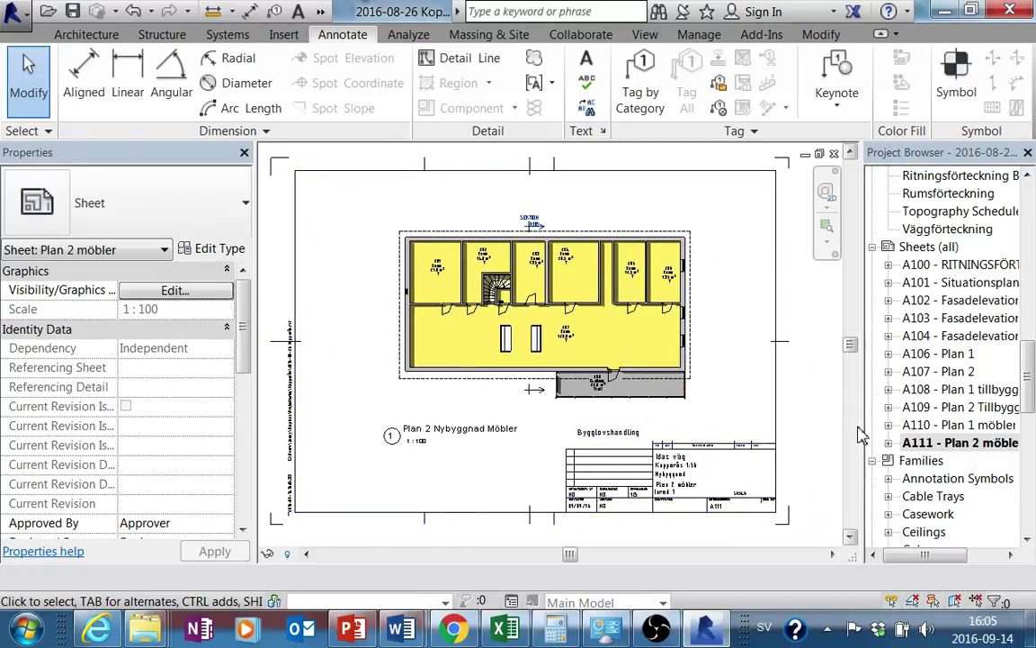
Step: Add new sheet A112 to Sheets (all) using the A3 BH90 title block
{"action": "left_click", "coordinate": [932, 249]}
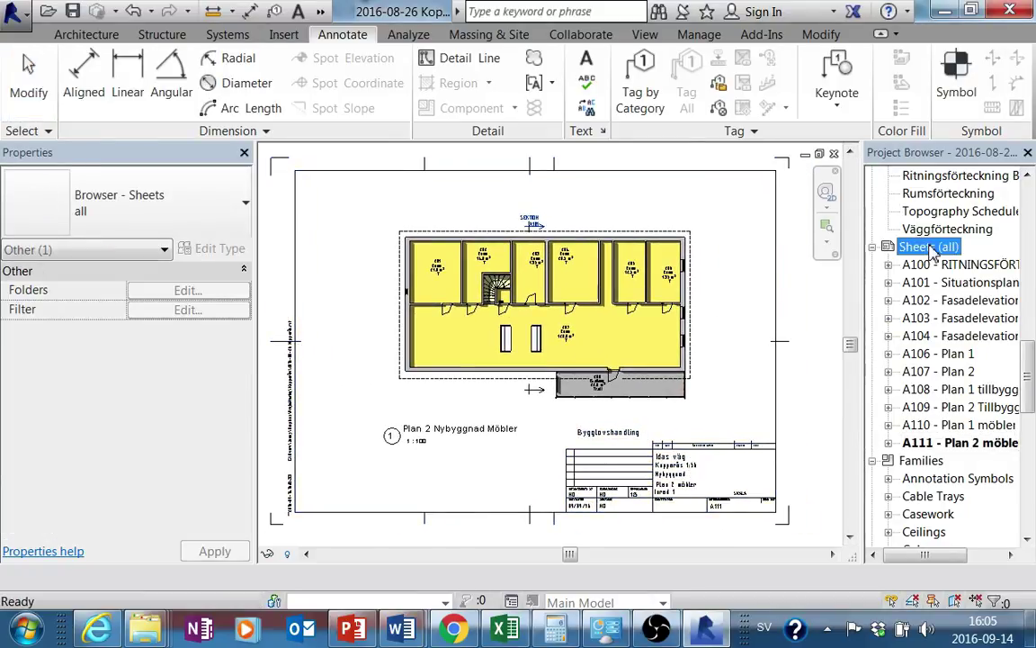
{"action": "right_click", "coordinate": [931, 250]}
{"action": "left_click", "coordinate": [900, 257]}
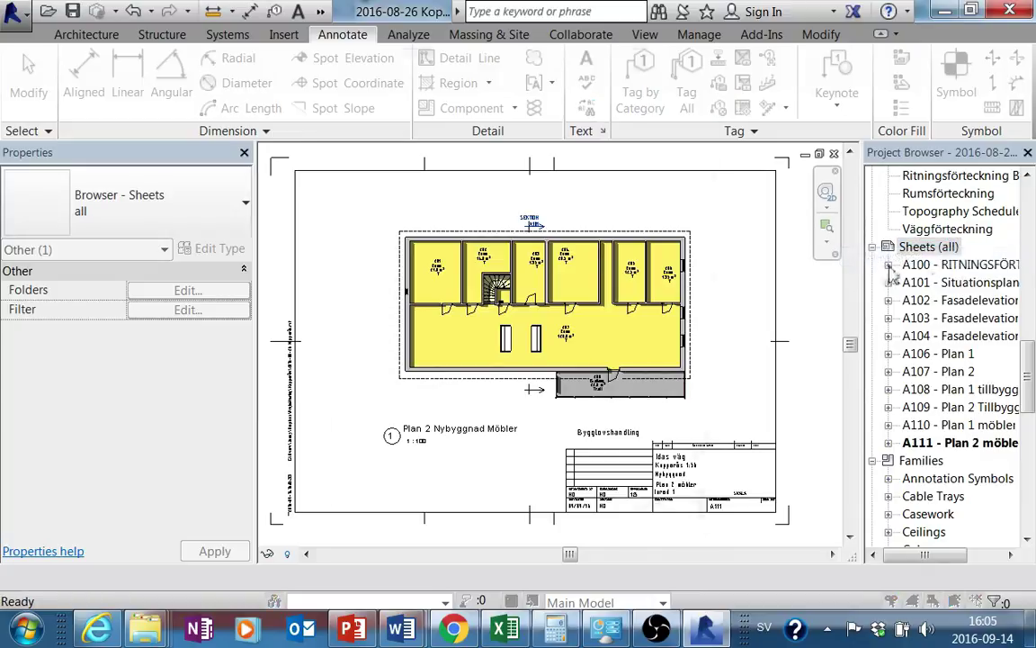
{"action": "left_click", "coordinate": [369, 144]}
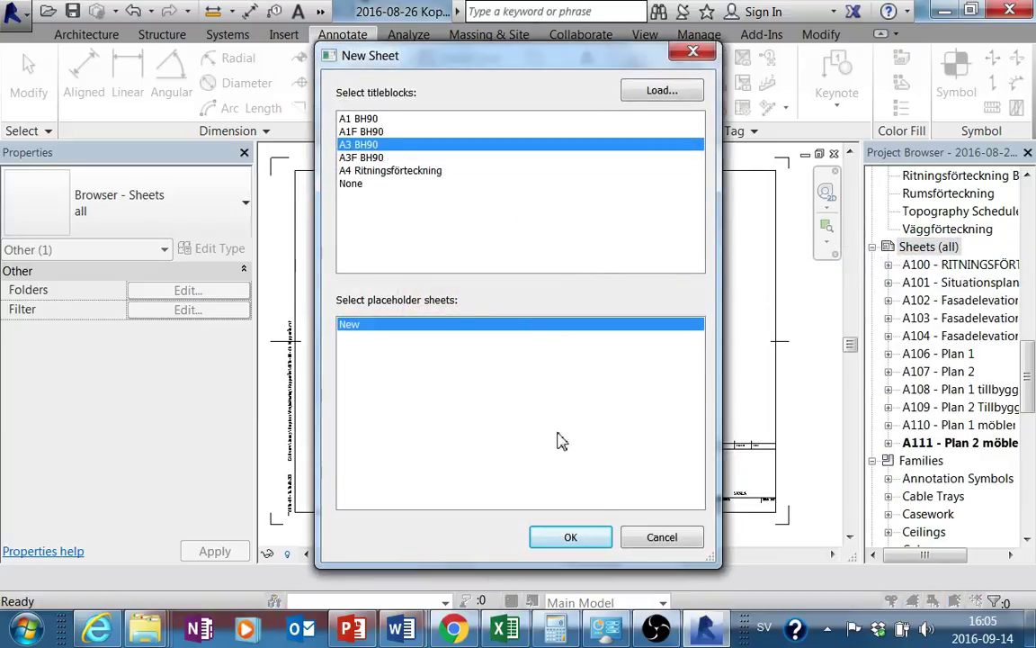
{"action": "left_click", "coordinate": [570, 538]}
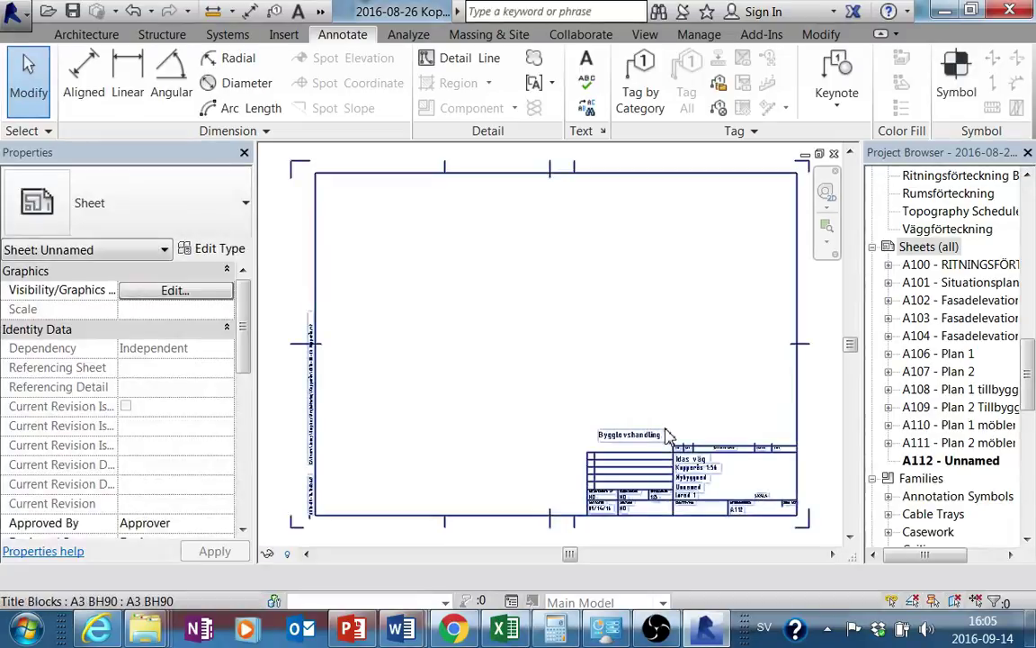
{"action": "middle_click_drag", "start_coordinate": [648, 450], "coordinate": [630, 457]}
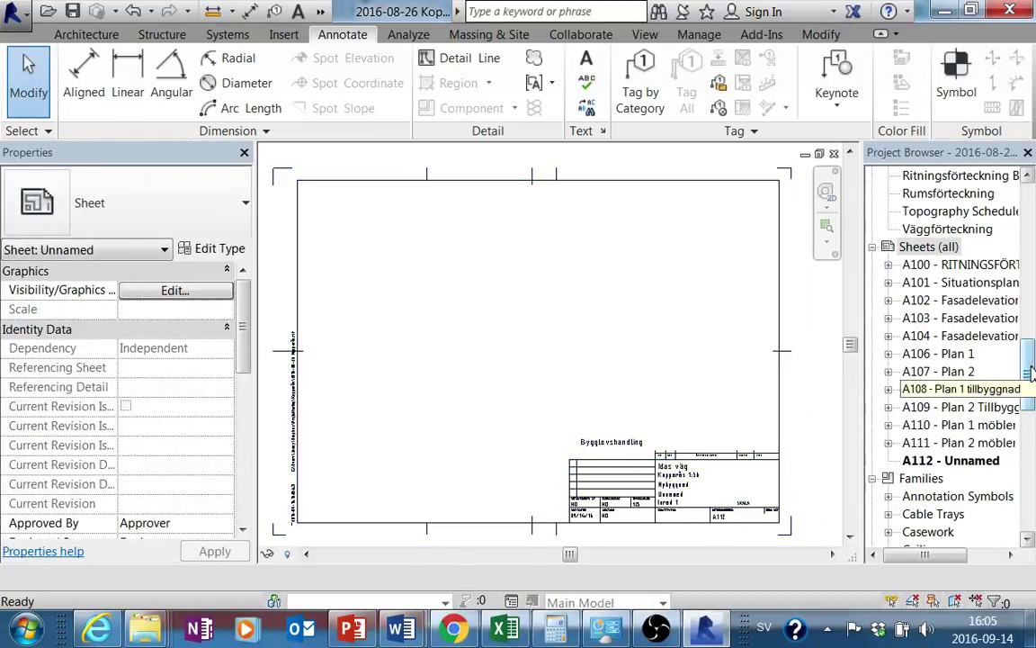
{"action": "left_click_drag", "start_coordinate": [1028, 376], "coordinate": [1033, 255]}
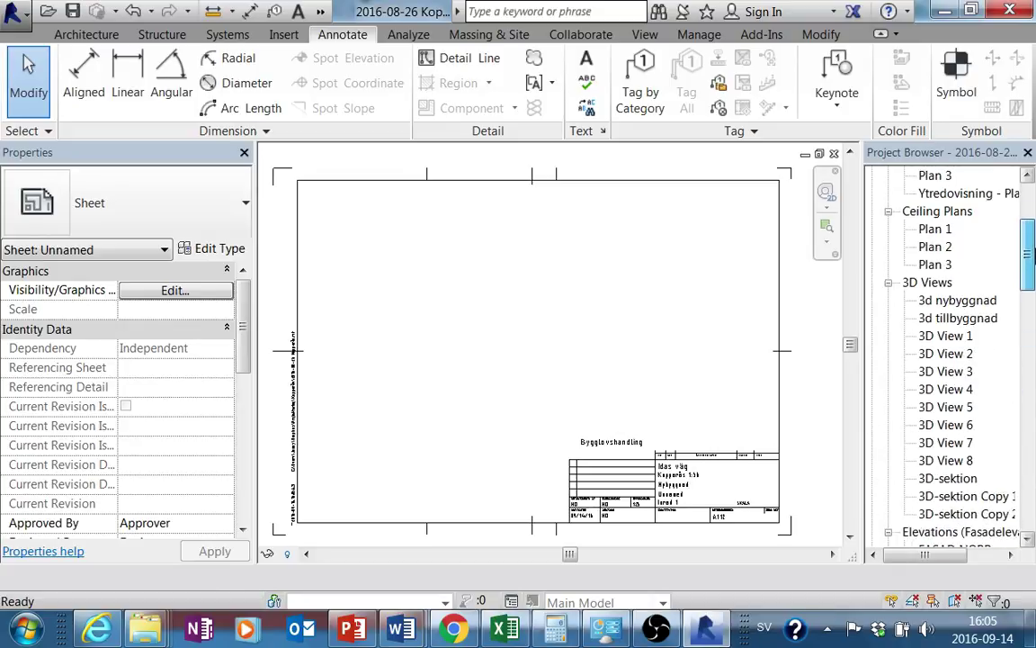
Step: Open 3D View 8 and try the kitchen back-wall window as 1-luft fast types
{"action": "double_click", "coordinate": [965, 462]}
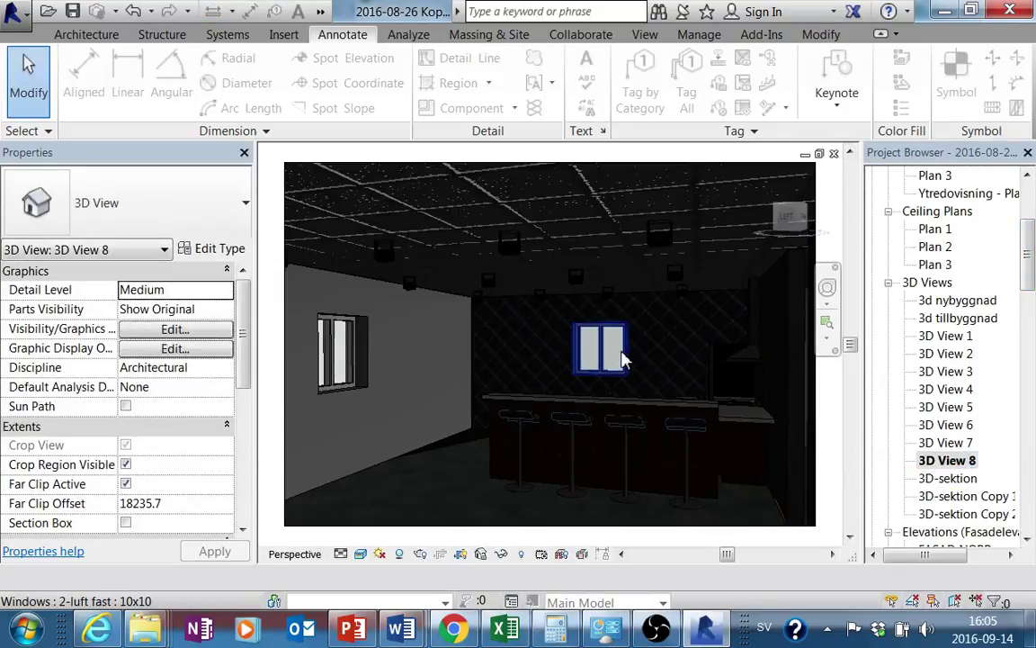
{"action": "left_click", "coordinate": [623, 358]}
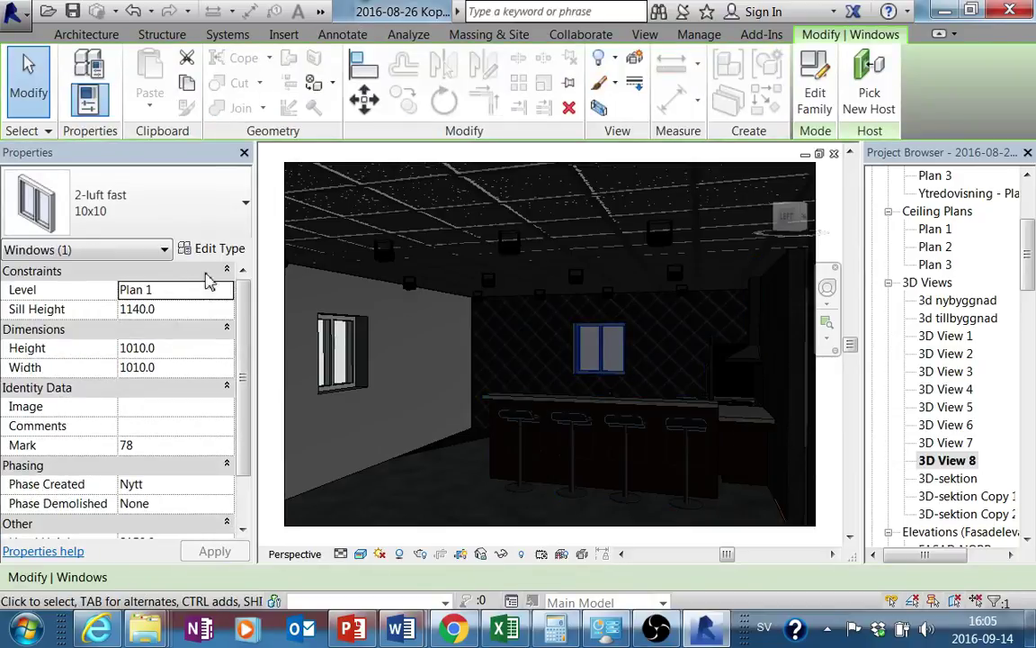
{"action": "left_click", "coordinate": [219, 249]}
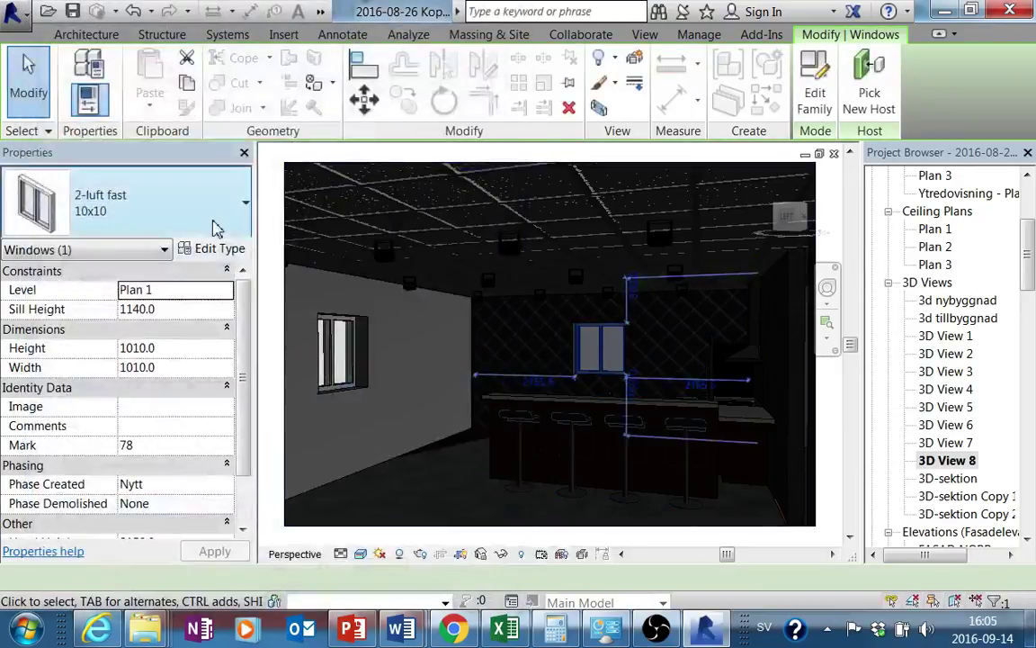
{"action": "left_click", "coordinate": [207, 203]}
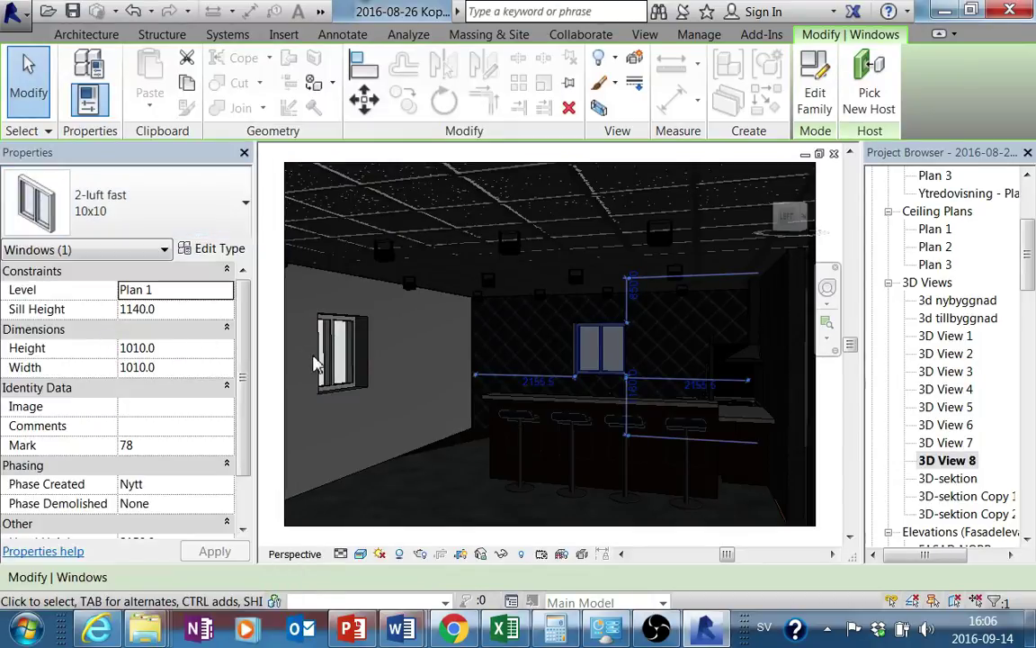
{"action": "left_click", "coordinate": [99, 203]}
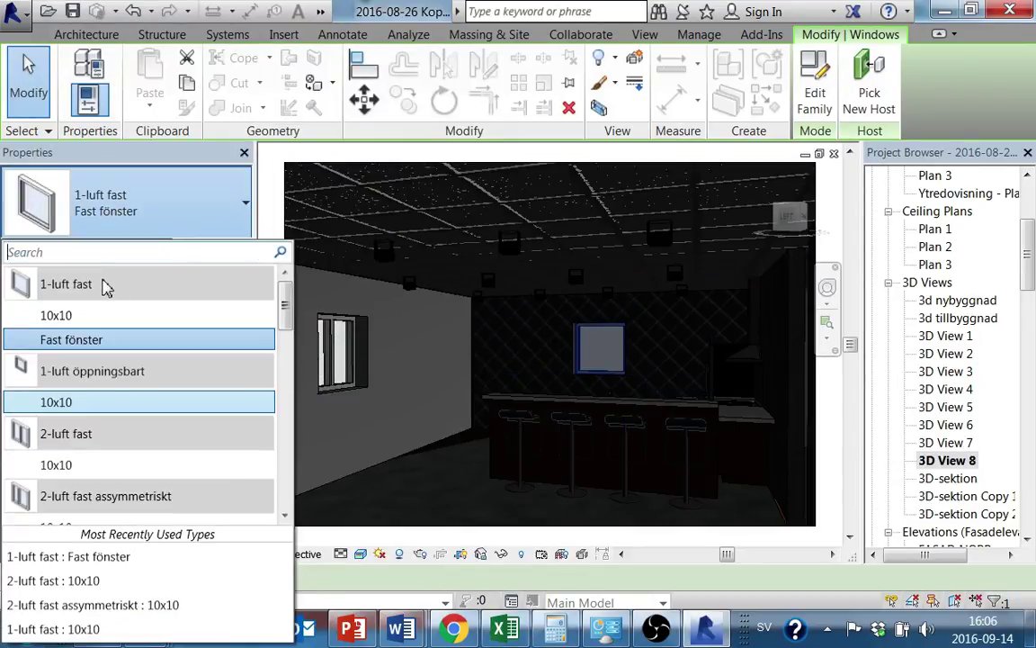
{"action": "left_click", "coordinate": [105, 315]}
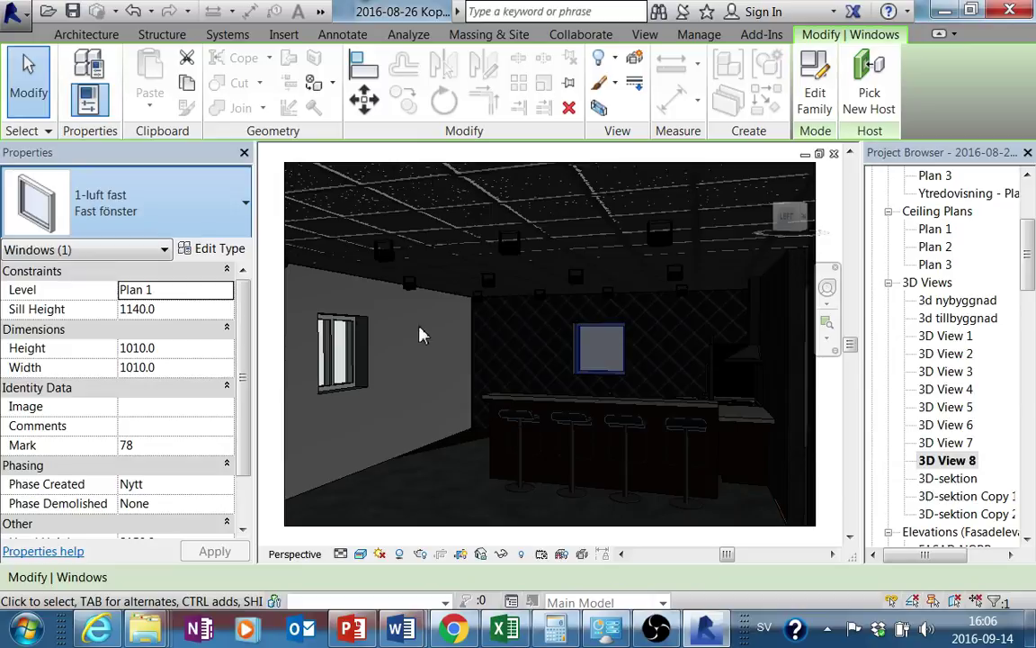
Step: Switch the kitchen window to the 1-luft öppningsbart 10x10 type
{"action": "left_click", "coordinate": [205, 222]}
{"action": "scroll", "coordinate": [167, 315], "scroll_direction": "down", "scroll_amount": 5}
{"action": "scroll", "coordinate": [157, 387], "scroll_direction": "down", "scroll_amount": 3}
{"action": "scroll", "coordinate": [144, 393], "scroll_direction": "up", "scroll_amount": 3}
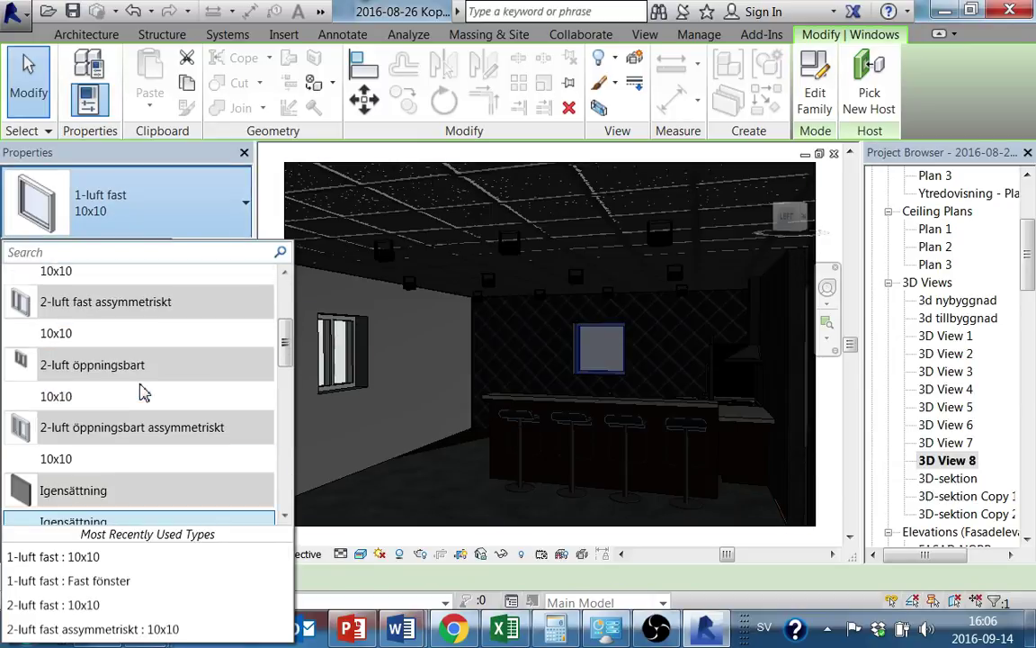
{"action": "scroll", "coordinate": [144, 393], "scroll_direction": "up", "scroll_amount": 3}
{"action": "left_click", "coordinate": [101, 305]}
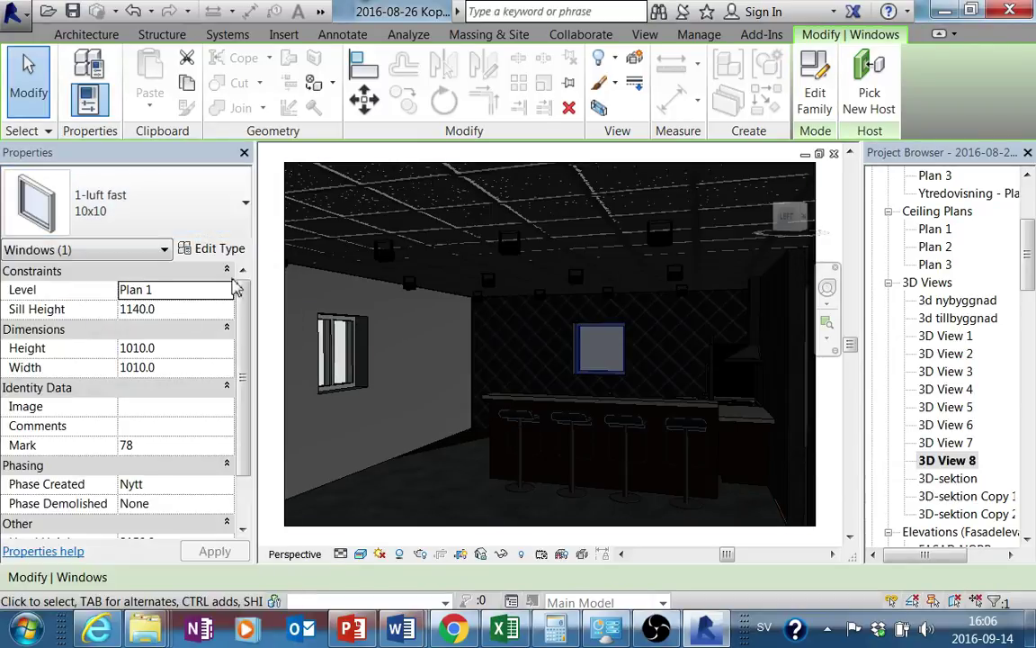
Step: Duplicate the window type as '20 20' with a height of 2000
{"action": "left_click", "coordinate": [227, 255]}
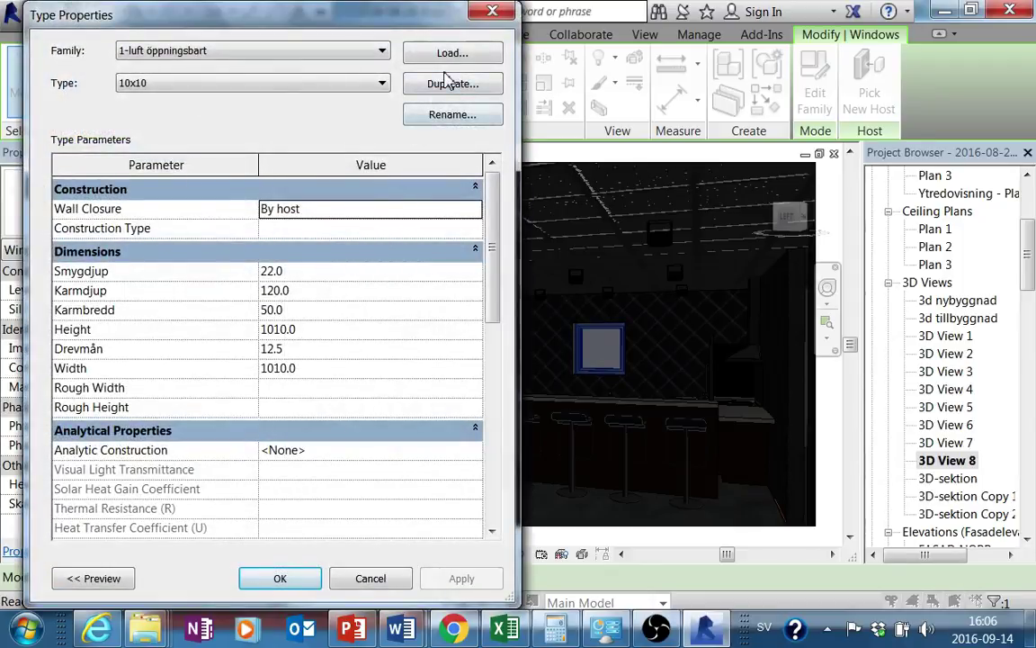
{"action": "left_click", "coordinate": [444, 81]}
{"action": "type", "text": "20 20"}
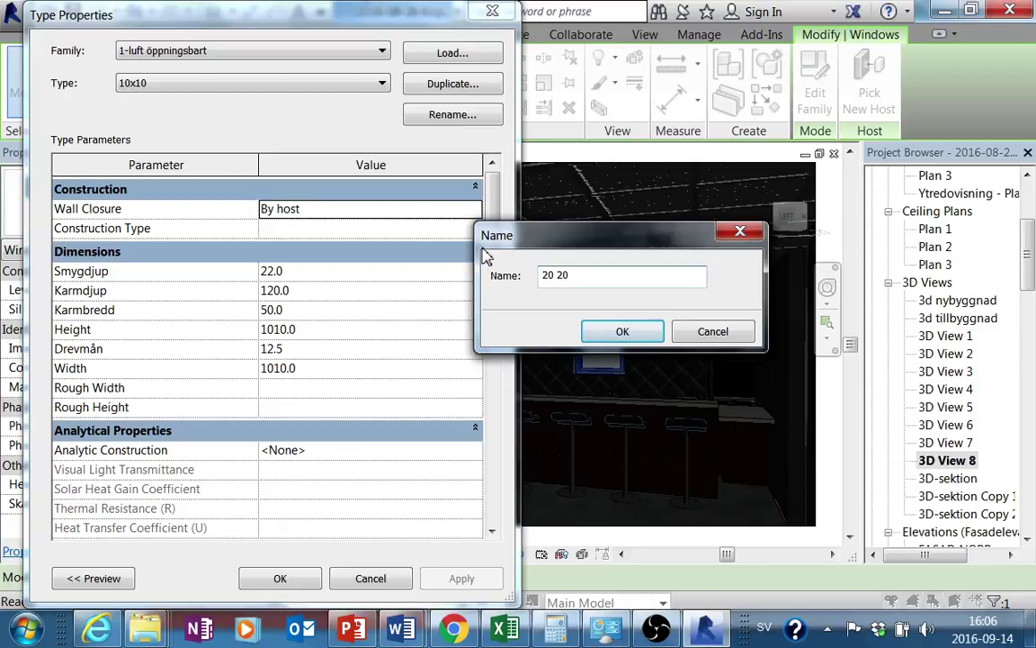
{"action": "left_click", "coordinate": [635, 340]}
{"action": "left_click", "coordinate": [397, 333]}
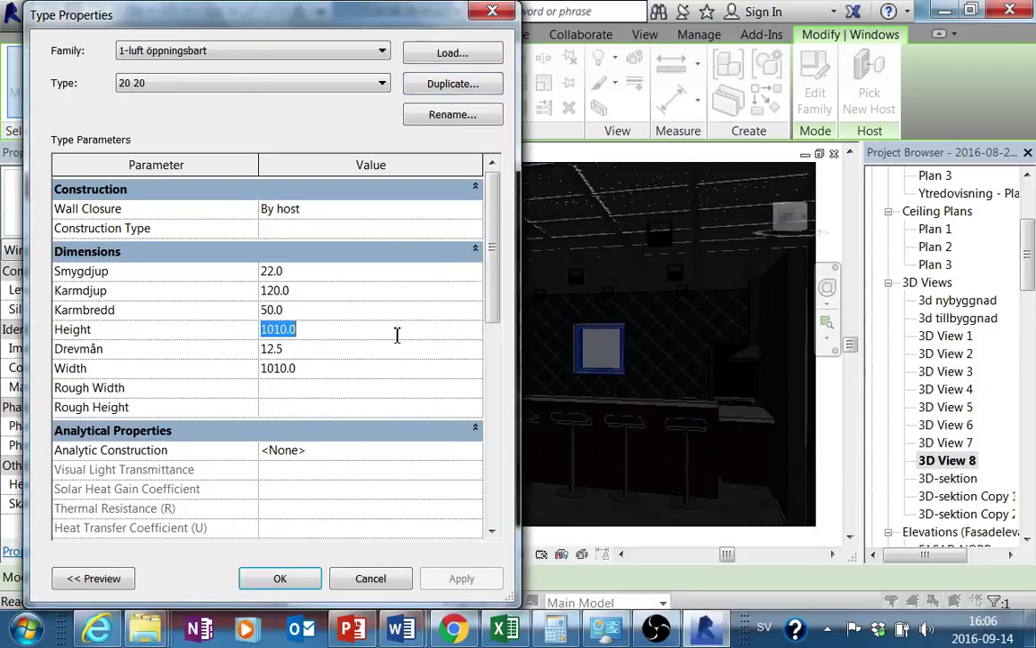
{"action": "type", "text": "200"}
{"action": "left_click", "coordinate": [397, 367]}
{"action": "type", "text": "2000"}
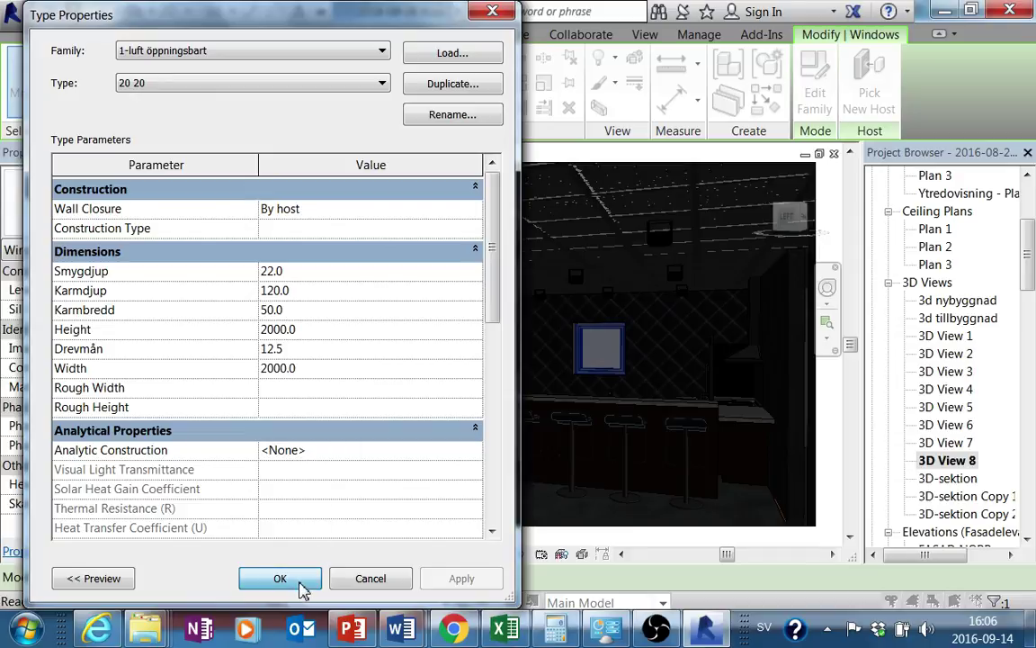
{"action": "left_click", "coordinate": [303, 583]}
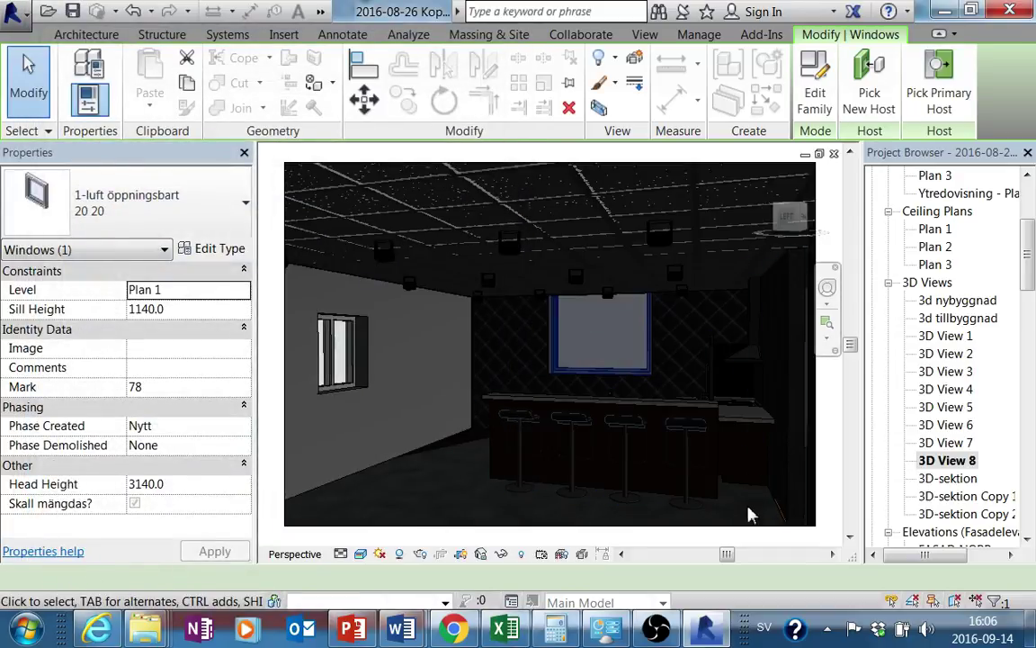
Step: Lower the kitchen window's head height to 2100
{"action": "left_click", "coordinate": [199, 487]}
{"action": "type", "text": "210"}
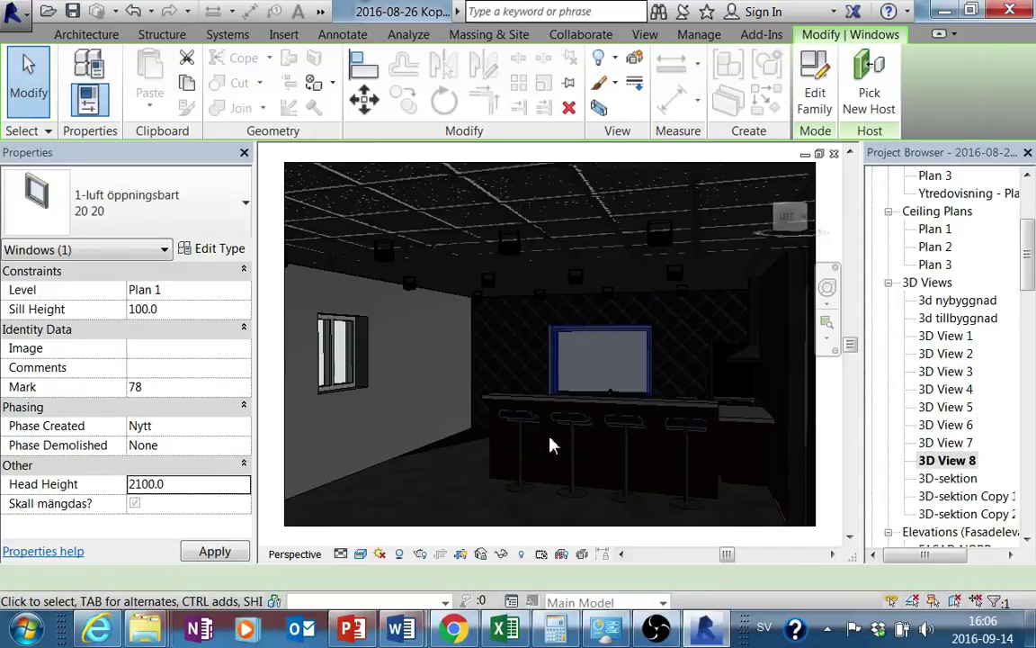
{"action": "key", "text": "Escape"}
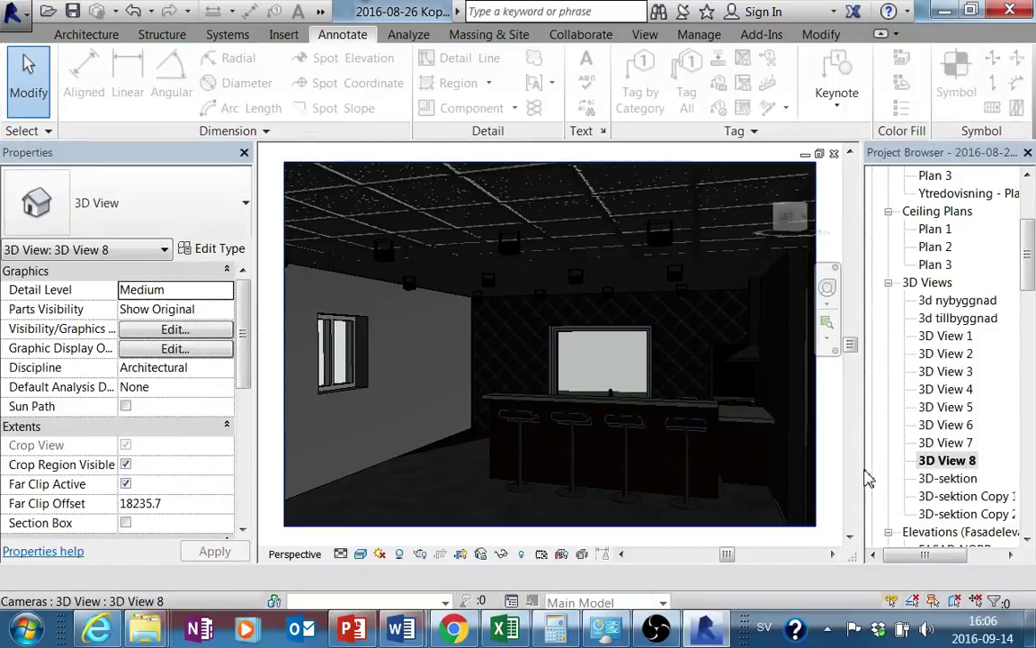
Step: Render the whole 3D View 8 kitchen view with Region turned off
{"action": "middle_click_drag", "start_coordinate": [728, 434], "coordinate": [725, 425]}
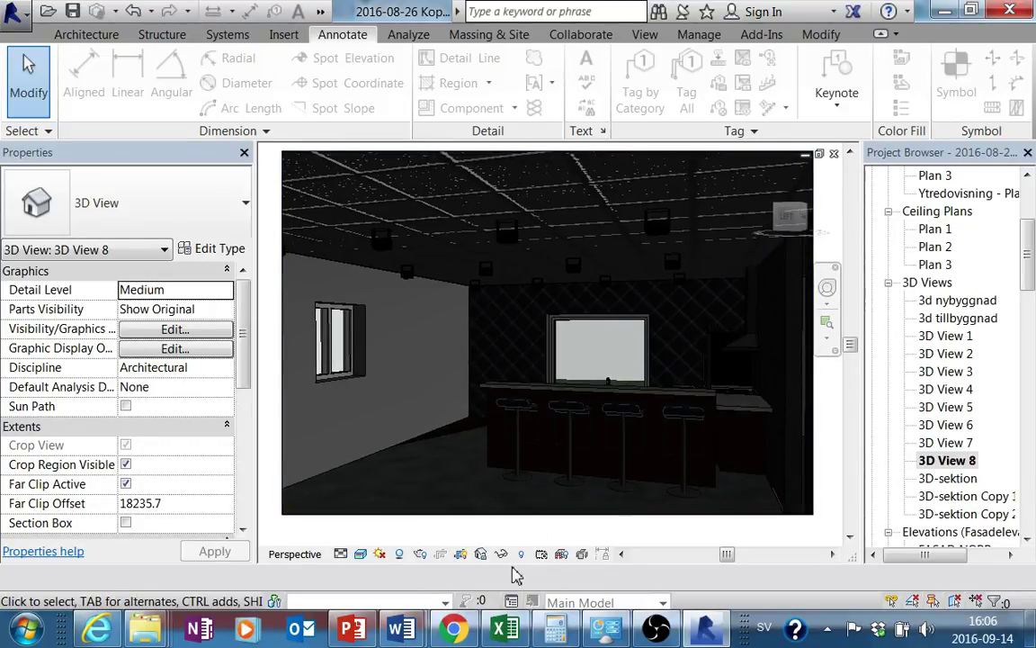
{"action": "left_click", "coordinate": [419, 555]}
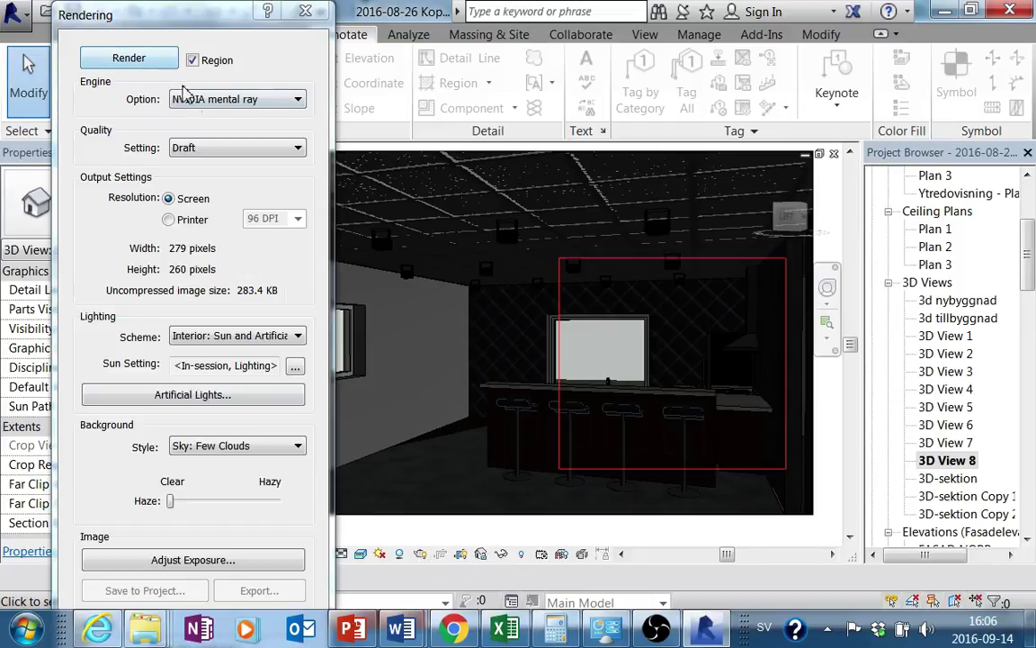
{"action": "left_click", "coordinate": [191, 59]}
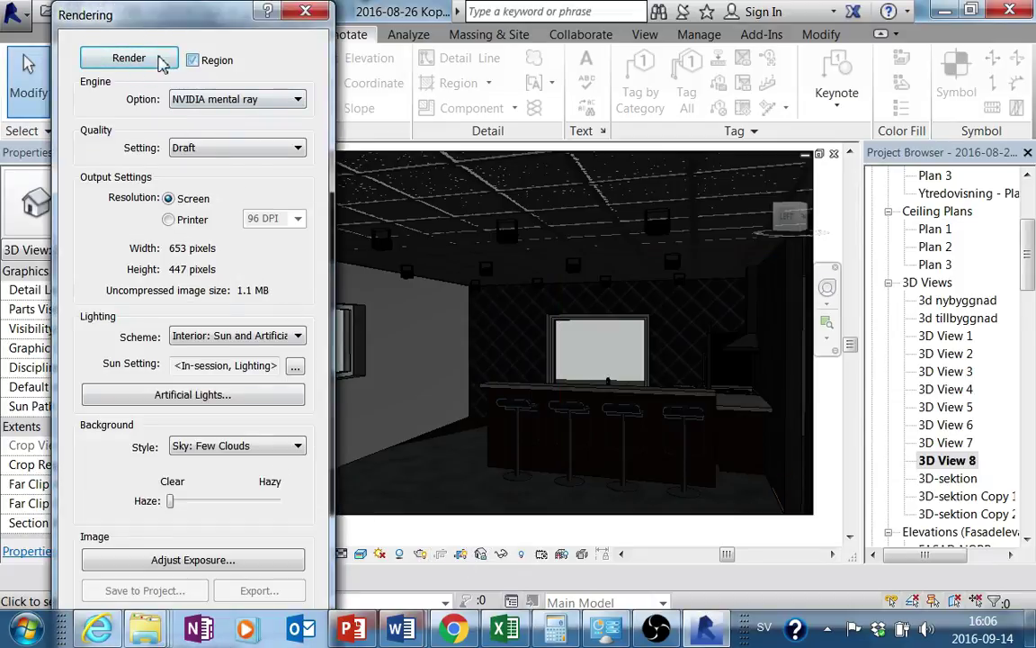
{"action": "left_click", "coordinate": [139, 58]}
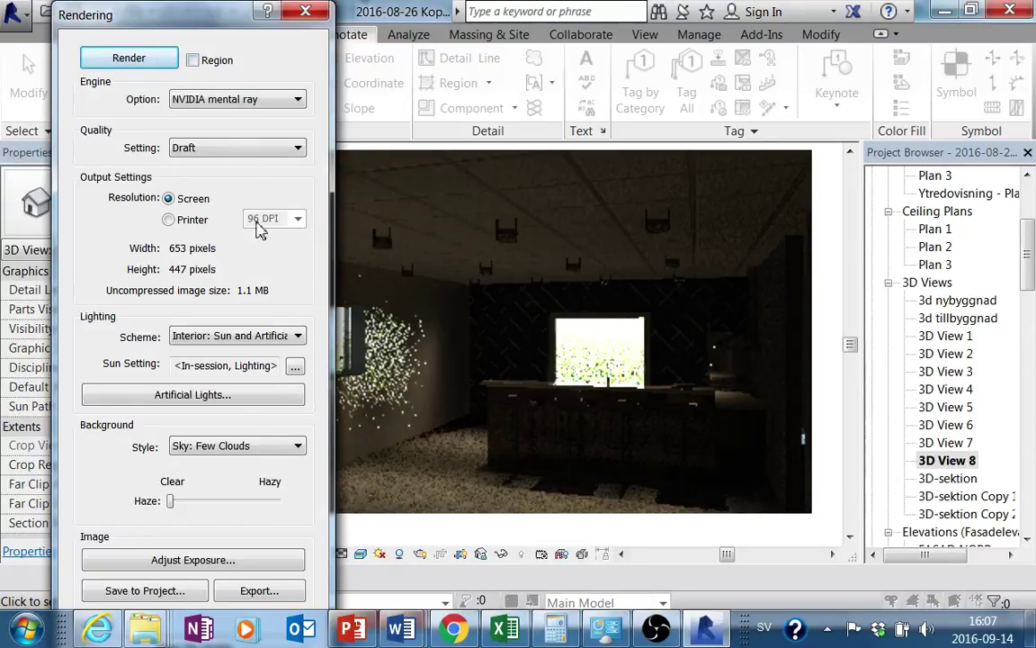
Step: Save the rendered image to the project as Kök and close the Rendering dialog
{"action": "left_click", "coordinate": [145, 592]}
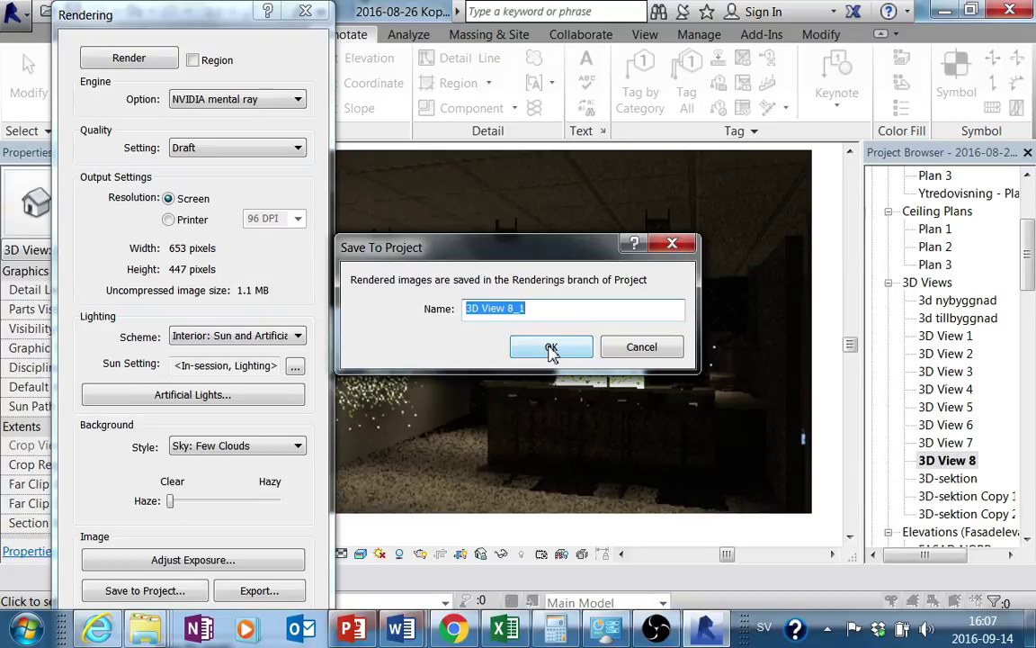
{"action": "key", "text": "Return"}
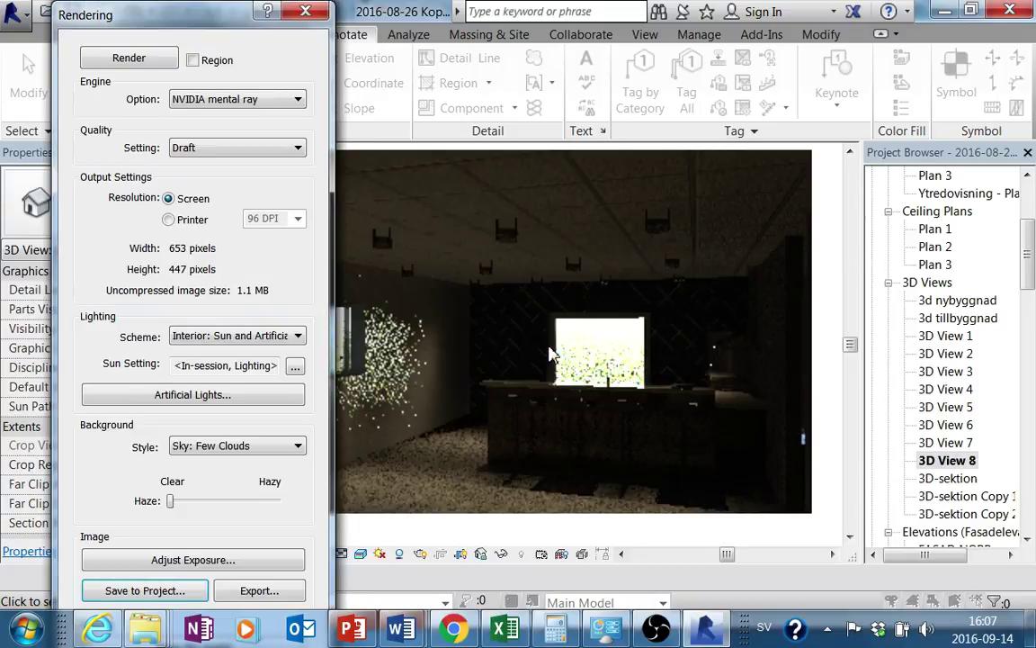
{"action": "left_click", "coordinate": [305, 12]}
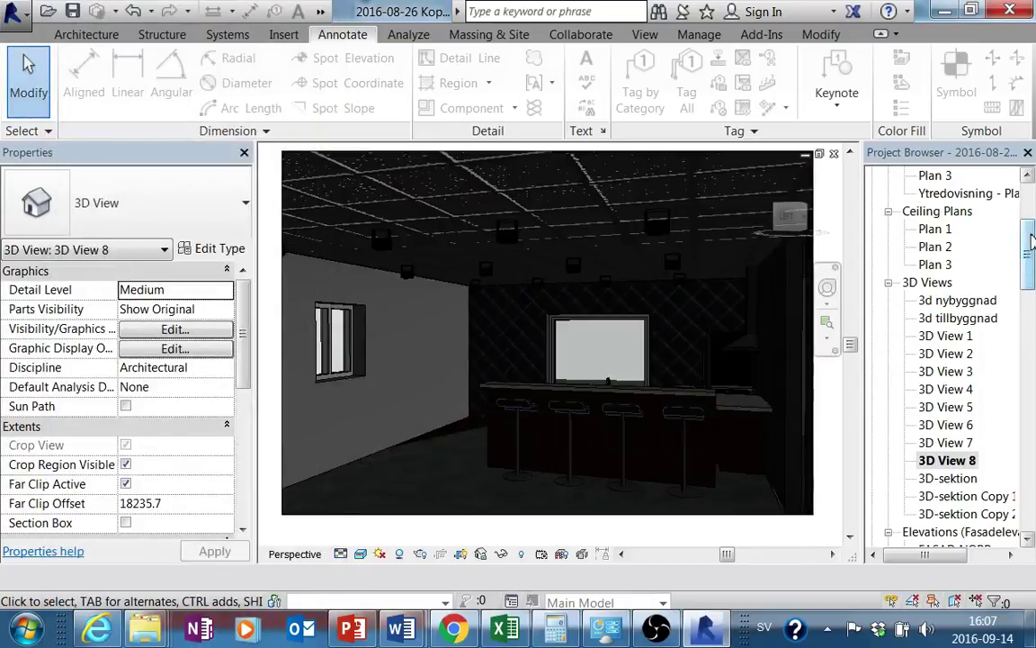
Step: Open sheet A112 and pick the Kök rendering from the Renderings list to place
{"action": "left_click_drag", "start_coordinate": [1032, 241], "coordinate": [1033, 376]}
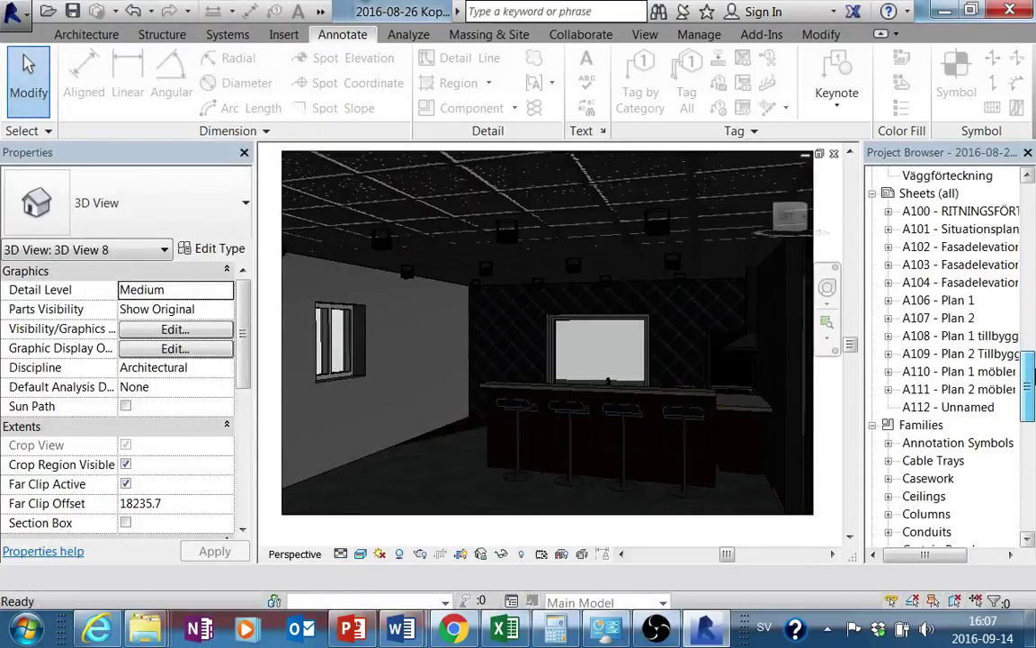
{"action": "double_click", "coordinate": [936, 407]}
{"action": "scroll", "coordinate": [927, 370], "scroll_direction": "up", "scroll_amount": 5}
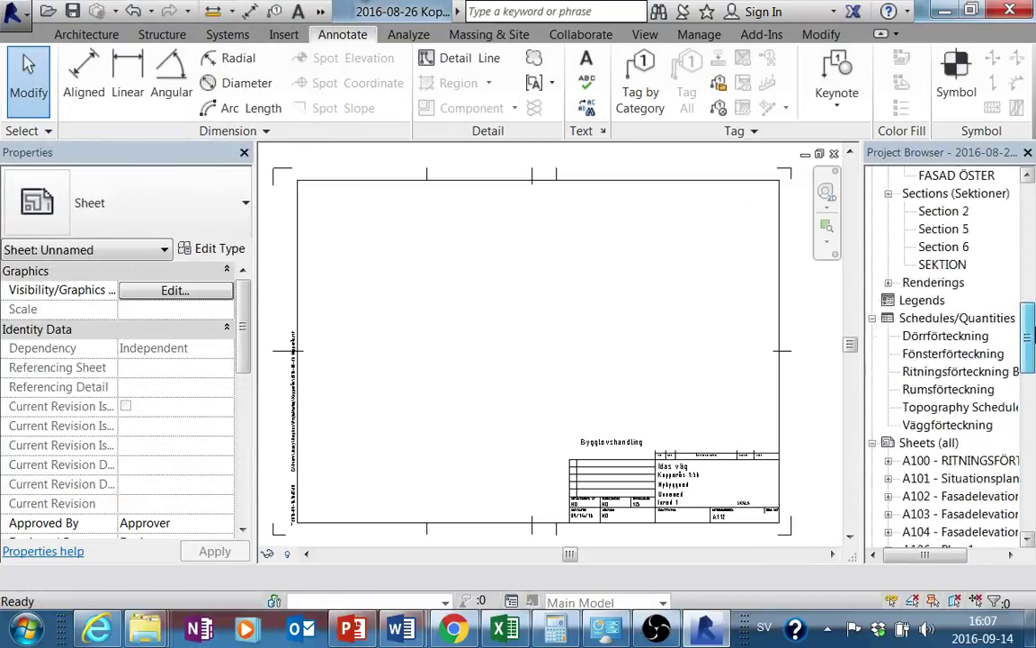
{"action": "mouse_move", "coordinate": [1034, 335]}
{"action": "left_mouse_down"}
{"action": "mouse_move", "coordinate": [1034, 250]}
{"action": "mouse_move", "coordinate": [1034, 314]}
{"action": "left_mouse_up"}
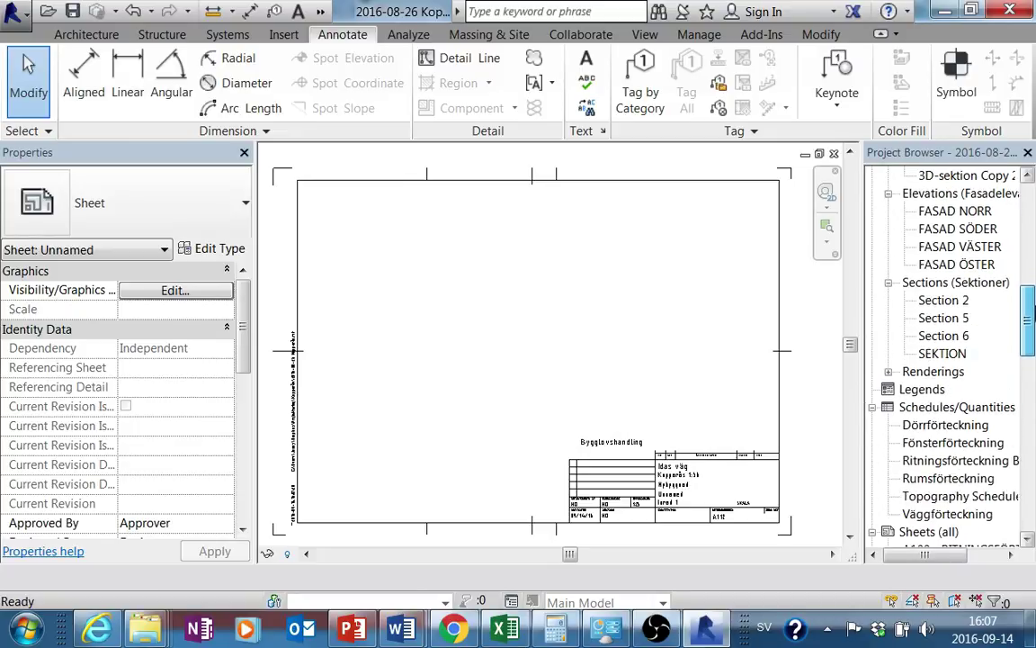
{"action": "left_click", "coordinate": [888, 373]}
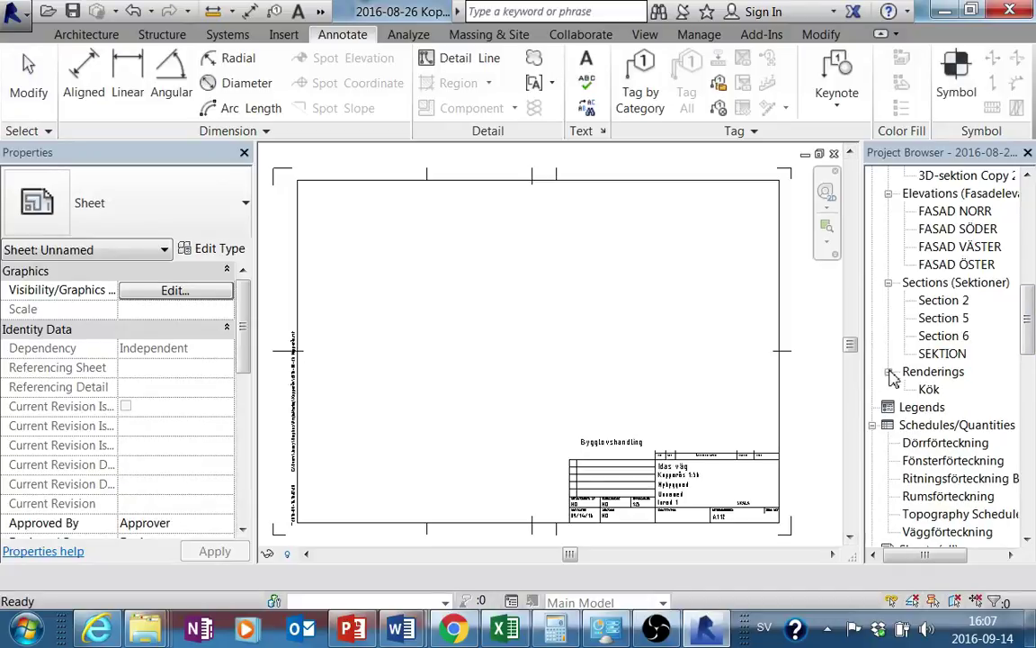
{"action": "left_click", "coordinate": [930, 390]}
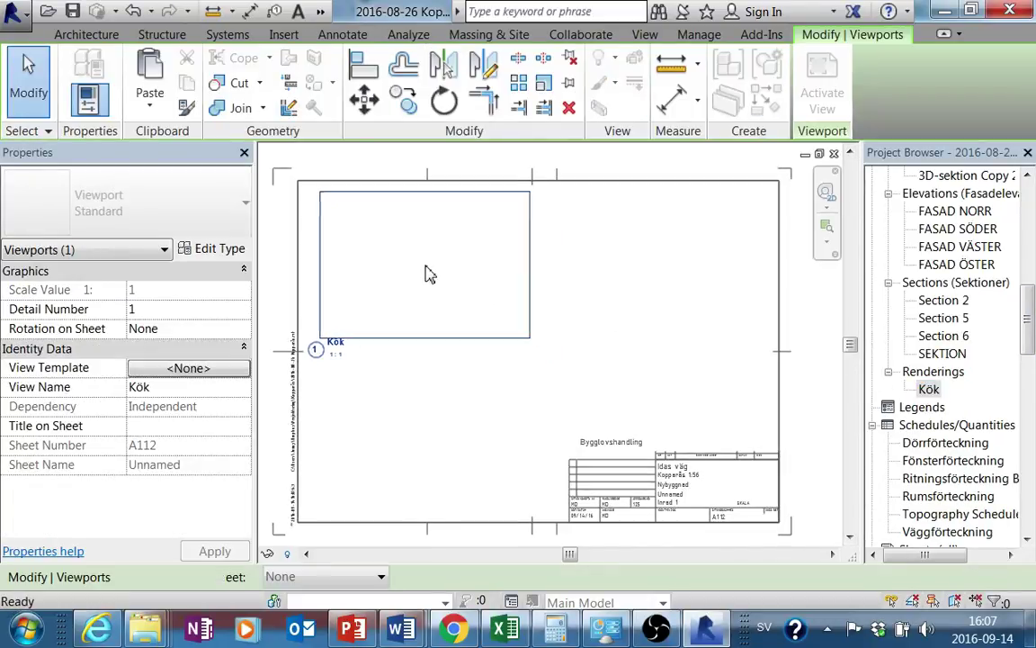
Step: Drop the Kök rendering onto the sheet and shrink the image from its corner
{"action": "left_click", "coordinate": [437, 272]}
{"action": "left_click", "coordinate": [526, 334]}
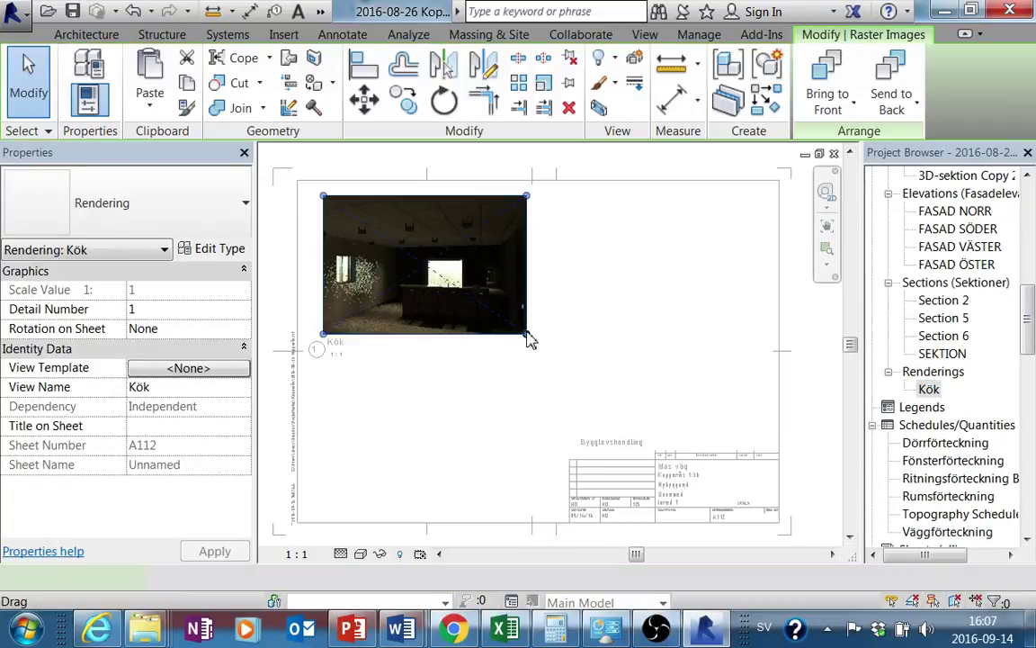
{"action": "mouse_move", "coordinate": [527, 334]}
{"action": "left_mouse_down"}
{"action": "mouse_move", "coordinate": [474, 286]}
{"action": "mouse_move", "coordinate": [508, 331]}
{"action": "mouse_move", "coordinate": [506, 322]}
{"action": "left_mouse_up"}
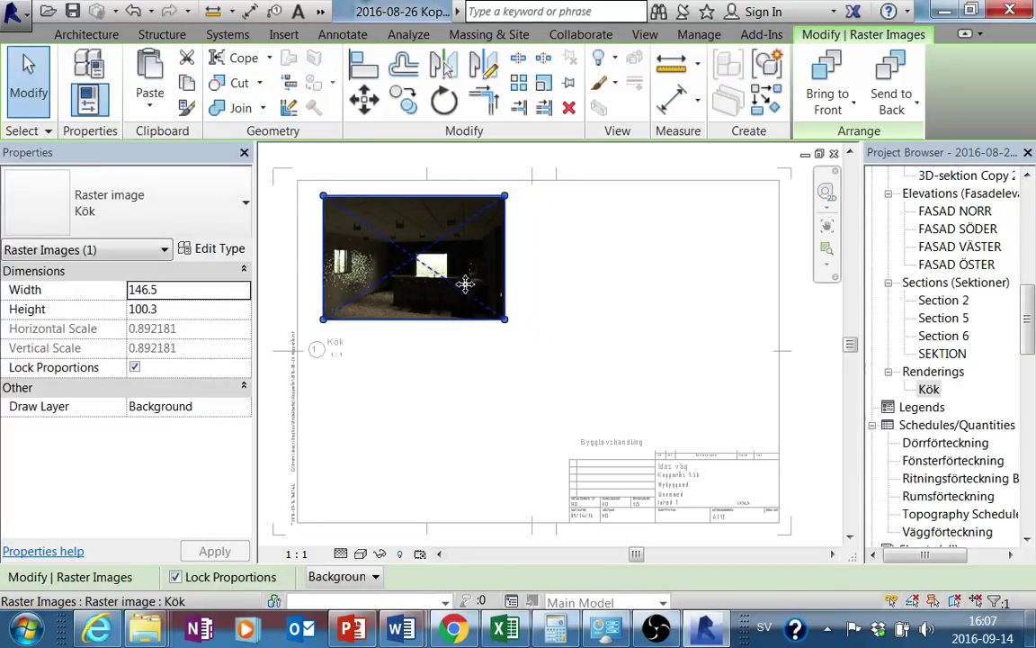
{"action": "key", "text": "Escape"}
Step: Move the Kök view title closer to the image
{"action": "left_click", "coordinate": [401, 262]}
{"action": "scroll", "coordinate": [401, 262], "scroll_direction": "up", "scroll_amount": 2}
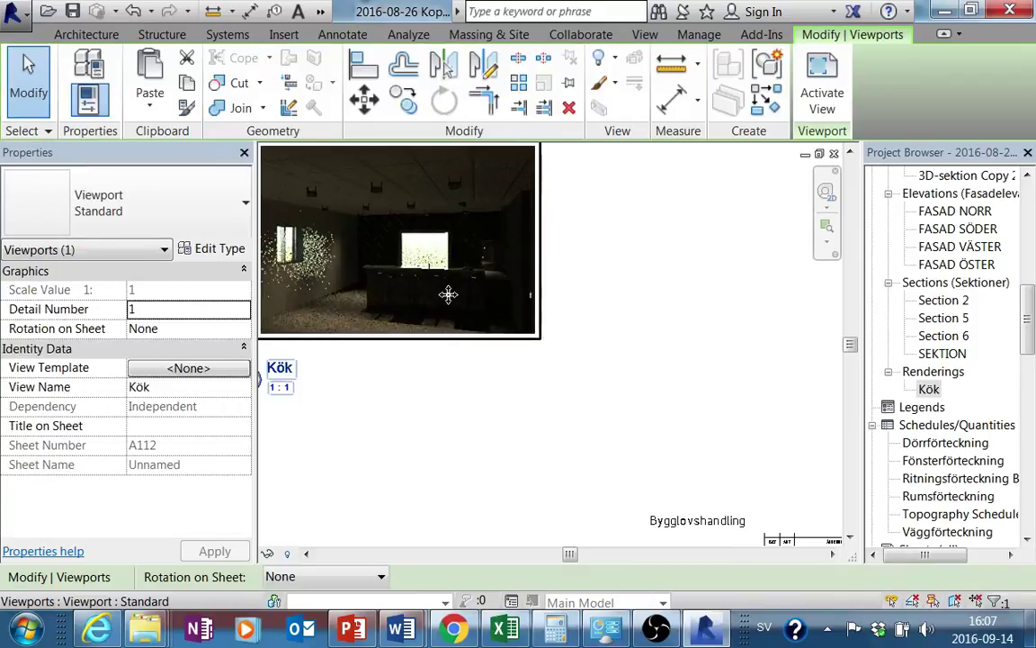
{"action": "left_click", "coordinate": [407, 429]}
{"action": "left_click", "coordinate": [308, 396]}
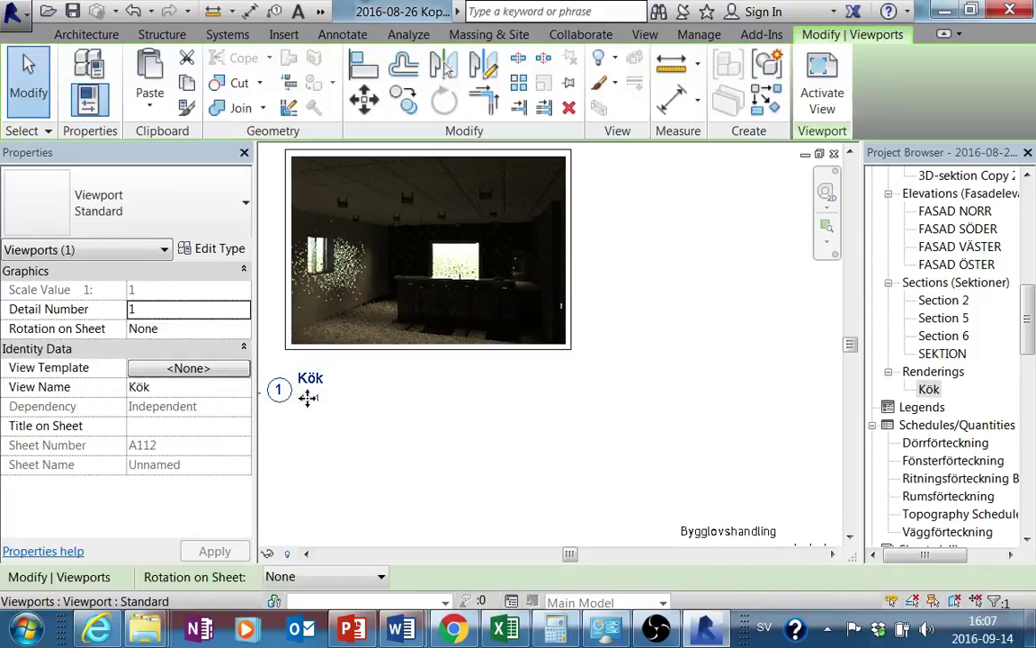
{"action": "key", "text": "Escape"}
{"action": "left_click", "coordinate": [310, 396]}
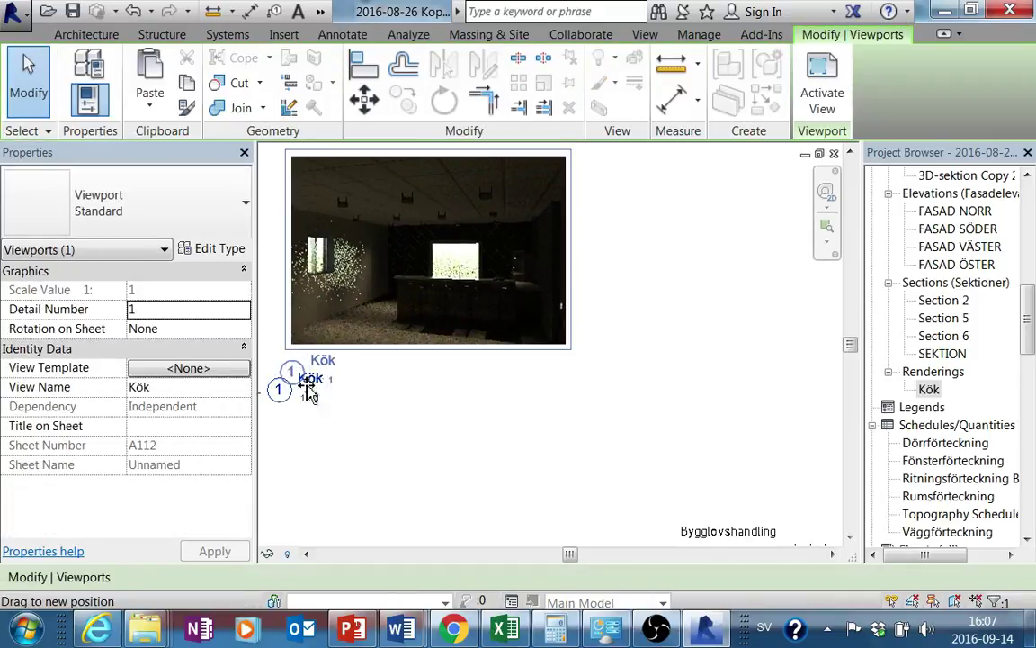
{"action": "left_click_drag", "start_coordinate": [310, 396], "coordinate": [322, 389]}
Step: Reposition the Kök viewport near the sheet's top-left and set its title just below
{"action": "left_click", "coordinate": [396, 409]}
{"action": "scroll", "coordinate": [432, 386], "scroll_direction": "down", "scroll_amount": 3}
{"action": "middle_click_drag", "start_coordinate": [433, 386], "coordinate": [461, 365]}
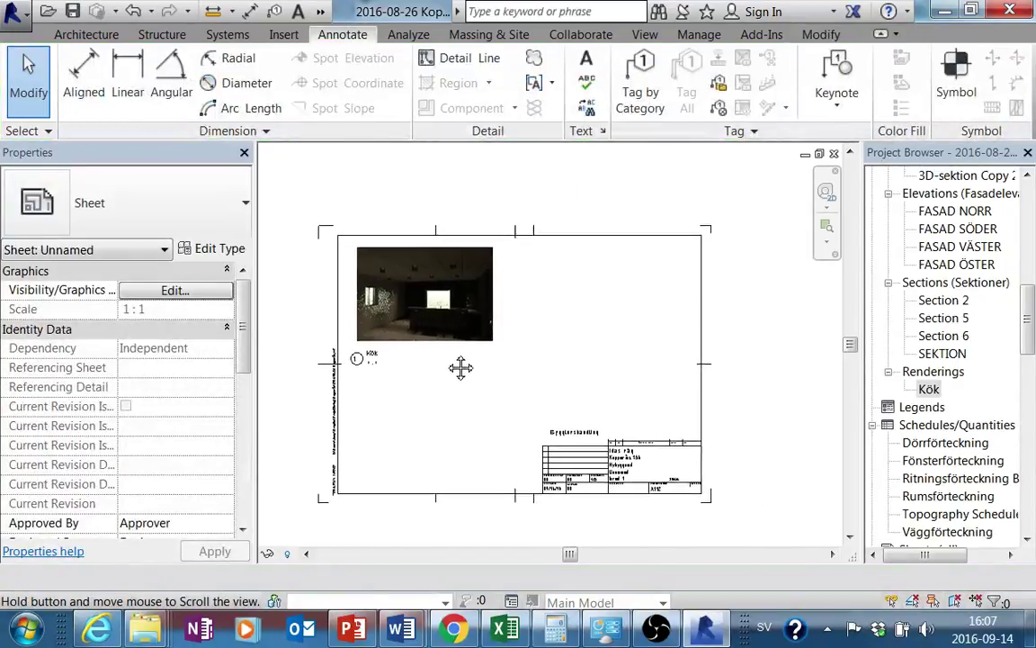
{"action": "left_click", "coordinate": [497, 295]}
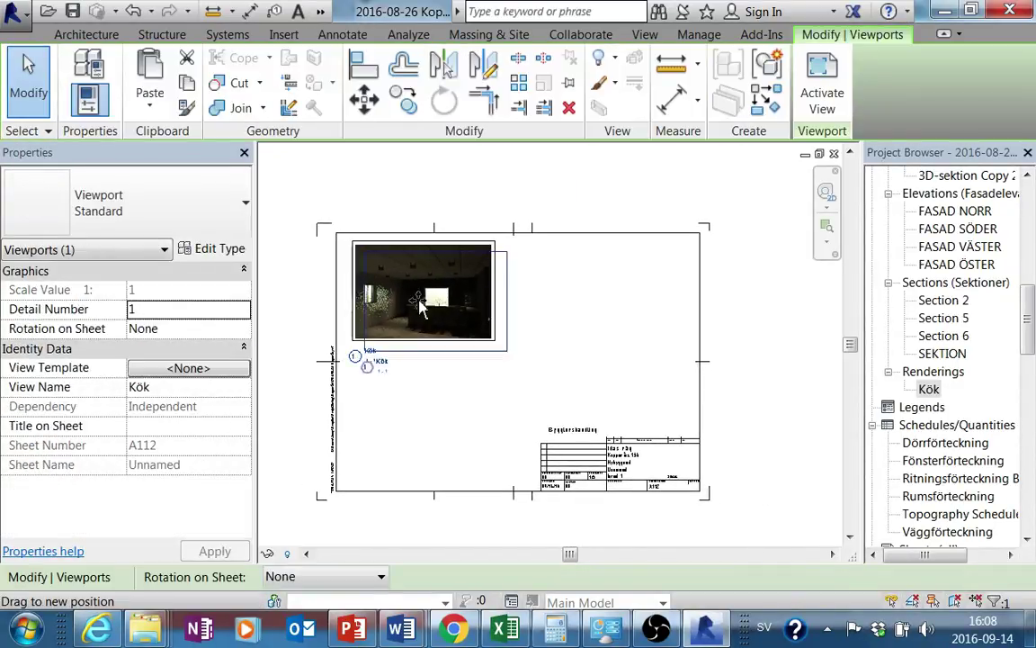
{"action": "mouse_move", "coordinate": [403, 311]}
{"action": "left_mouse_down"}
{"action": "mouse_move", "coordinate": [470, 313]}
{"action": "mouse_move", "coordinate": [412, 313]}
{"action": "left_mouse_up"}
{"action": "left_click", "coordinate": [381, 367]}
{"action": "left_click", "coordinate": [370, 360]}
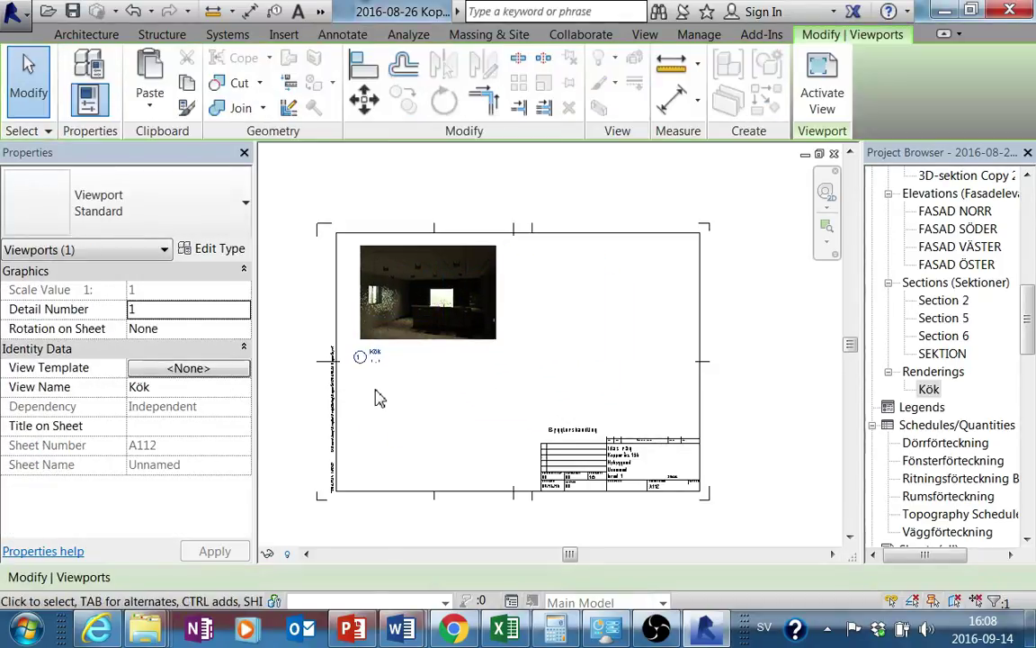
{"action": "mouse_move", "coordinate": [365, 356]}
{"action": "left_mouse_down"}
{"action": "mouse_move", "coordinate": [396, 388]}
{"action": "mouse_move", "coordinate": [376, 378]}
{"action": "left_mouse_up"}
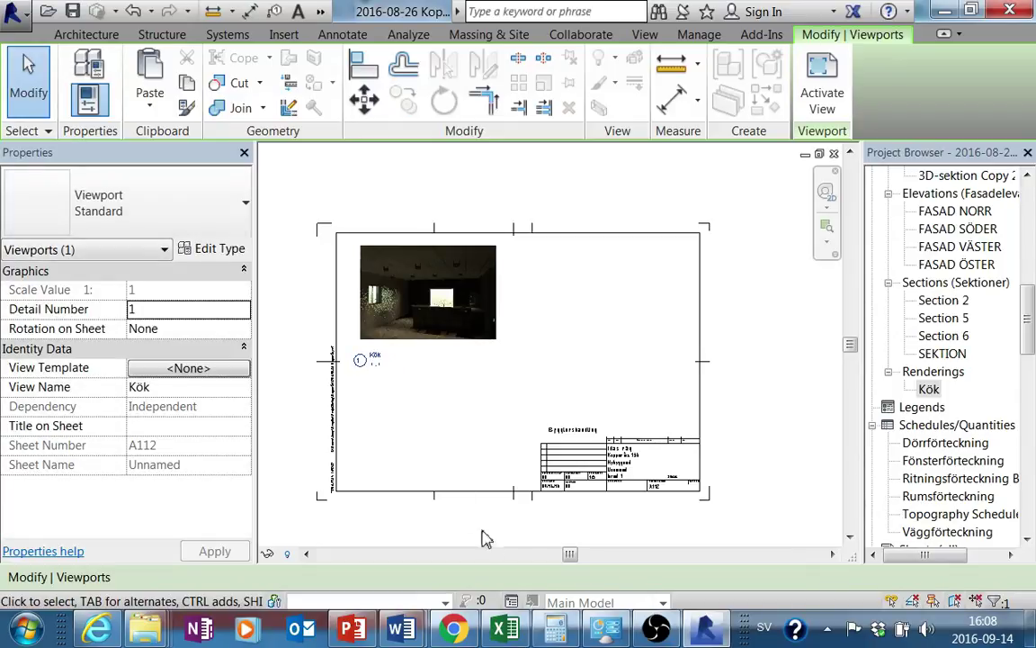